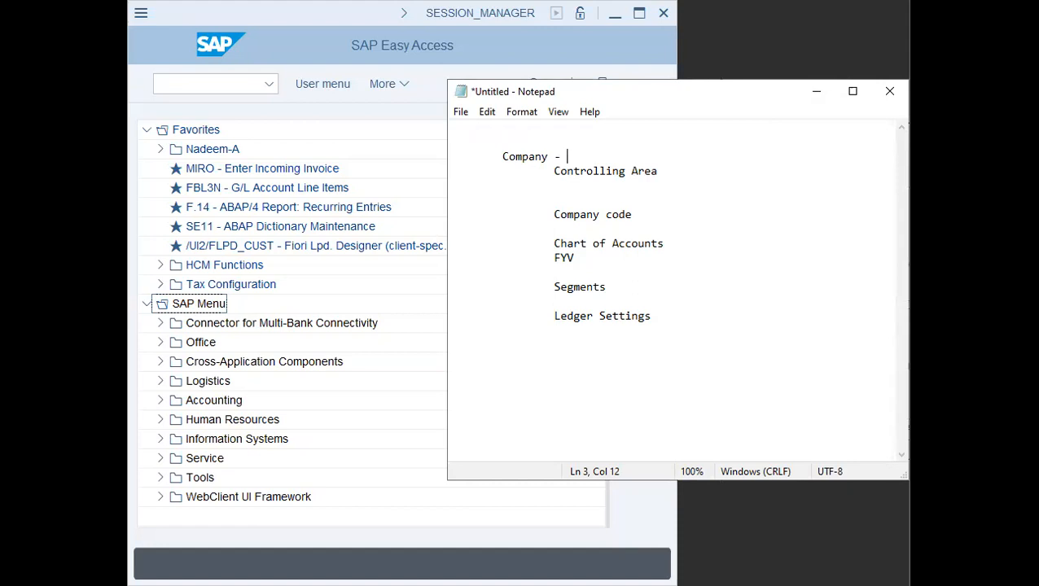
- Complete the Company line with DAP Group
{"action": "type", "text": "DAP Group"}
{"action": "key", "text": "BackSpace"}
{"action": "type", "text": "p"}
{"action": "key", "text": "Down"}
{"action": "key", "text": "Down"}
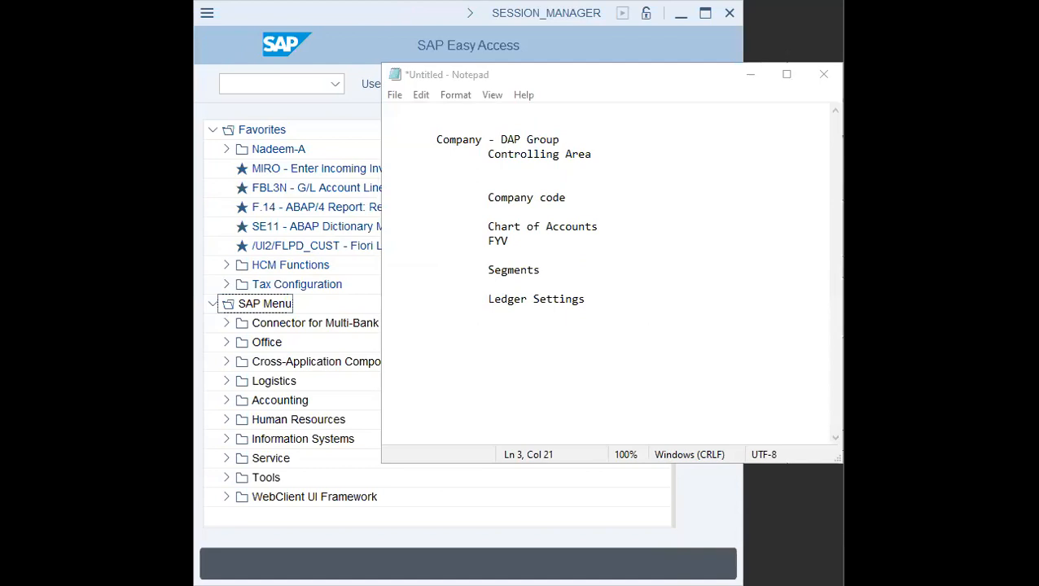
- Extend the first line to read Mother Company - DAP Group - Reporting USD
{"action": "left_click", "coordinate": [592, 144]}
{"action": "type", "text": "-"}
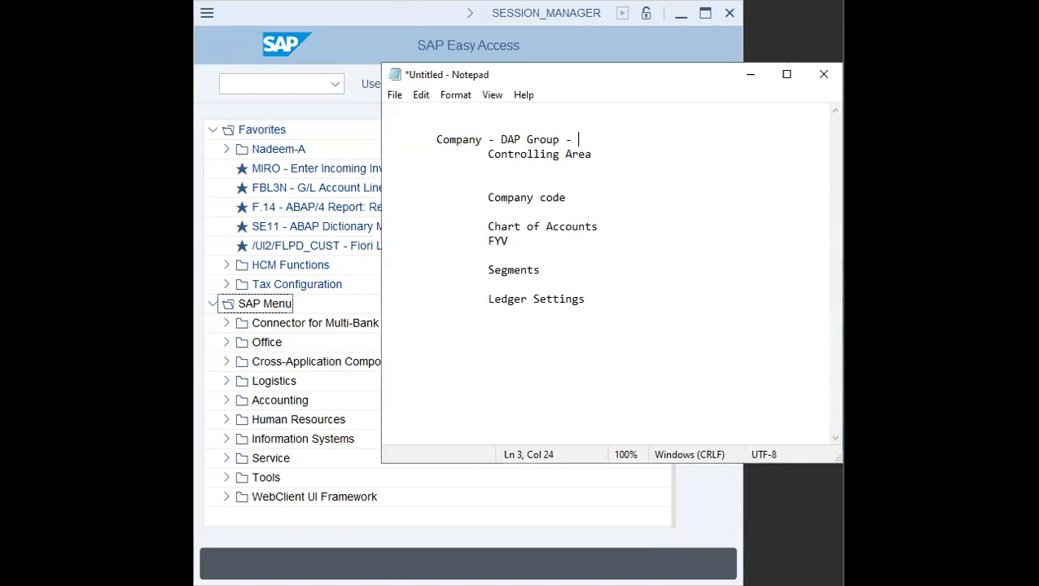
{"action": "key", "text": "Home"}
{"action": "key", "text": "Right"}
{"action": "type", "text": "Mother"}
{"action": "key", "text": "End"}
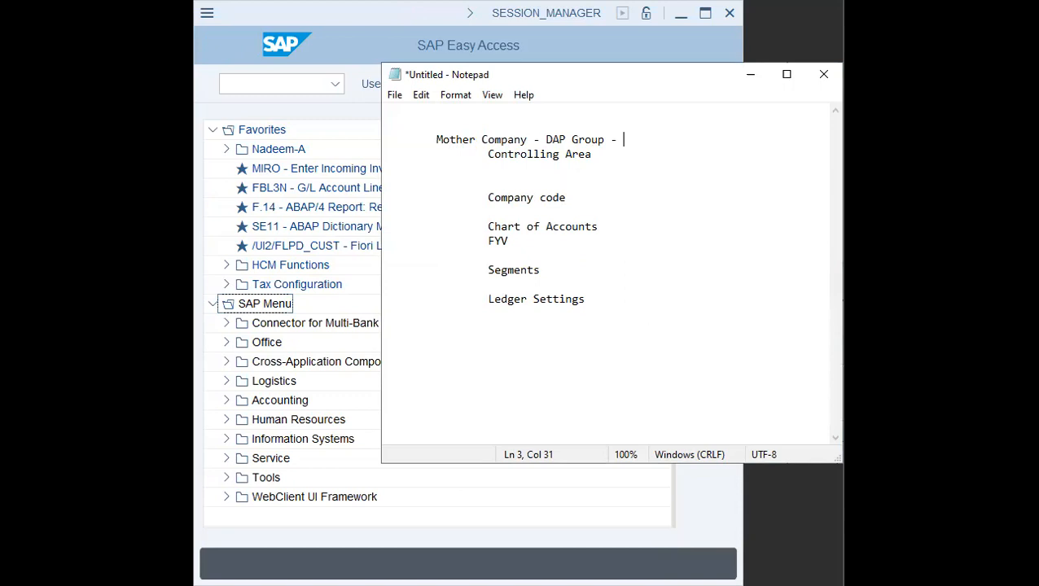
{"action": "type", "text": "Reporting USd"}
{"action": "key", "text": "BackSpace"}
{"action": "type", "text": "D"}
- Under Company code, add an indented line reading DAP Pvt ltd - Reporting - AED
{"action": "key", "text": "Down"}
{"action": "key", "text": "Down"}
{"action": "key", "text": "Down"}
{"action": "key", "text": "Down"}
{"action": "key", "text": "Down"}
{"action": "key", "text": "Right"}
{"action": "key", "text": "Up"}
{"action": "key", "text": "Tab"}
{"action": "key", "text": "Tab"}
{"action": "key", "text": "Tab"}
{"action": "type", "text": "DAP "}
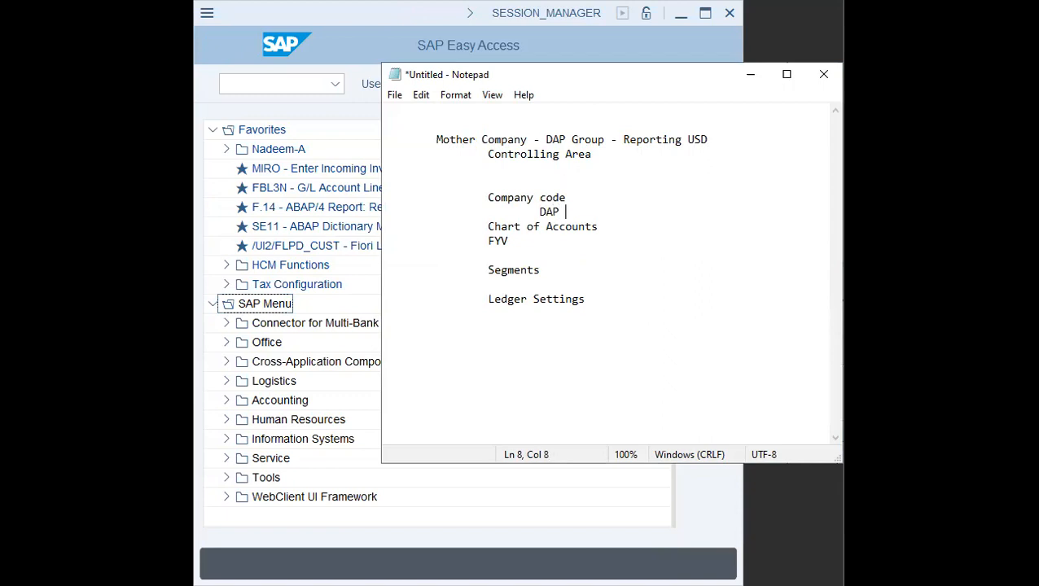
{"action": "type", "text": "->"}
{"action": "key", "text": "BackSpace"}
{"action": "key", "text": "BackSpace"}
{"action": "type", "text": "Pvty."}
{"action": "key", "text": "BackSpace"}
{"action": "key", "text": "BackSpace"}
{"action": "type", "text": "ltd - Reporting - "}
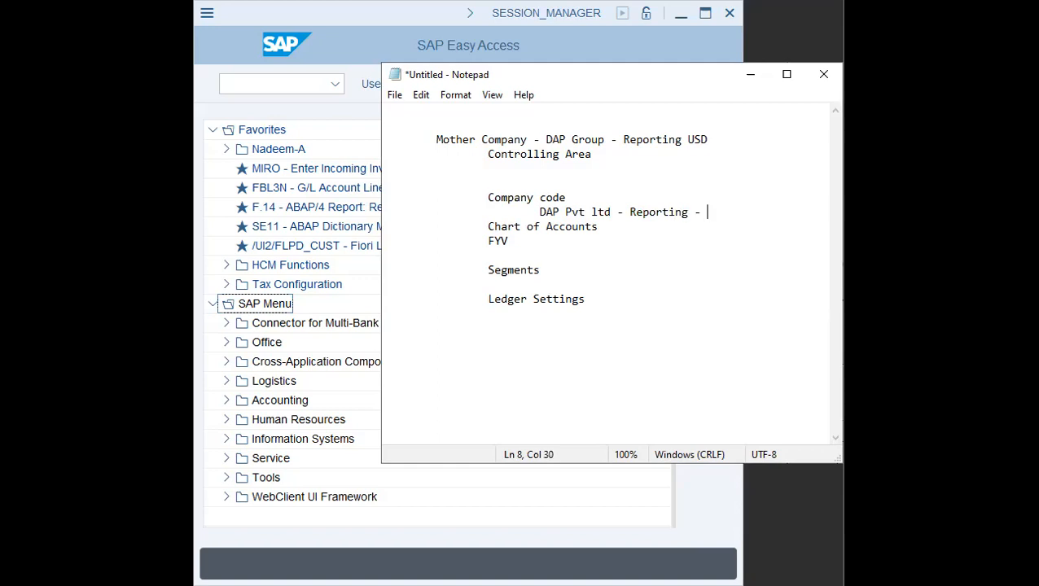
{"action": "type", "text": "AED"}
- Append - Group of Accounts - DAP to the Chart of Accounts line
{"action": "key", "text": "Down"}
{"action": "type", "text": "- Group of Accounts - "}
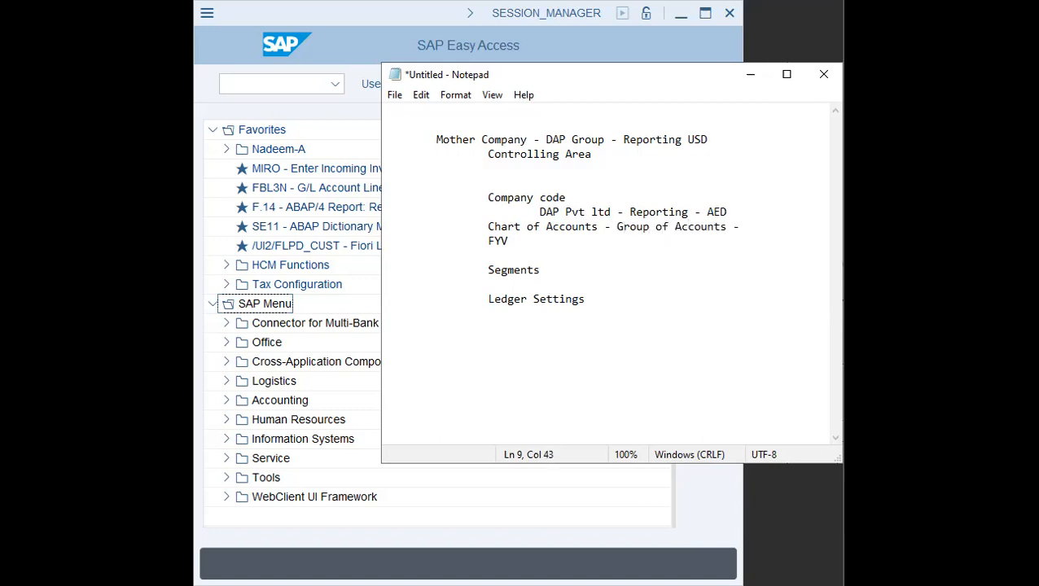
{"action": "type", "text": "DAP1"}
{"action": "key", "text": "BackSpace"}
- Append - DAP to the FYV line and start a new indented line beneath it
{"action": "key", "text": "Down"}
{"action": "type", "text": "- dap"}
{"action": "key", "text": "BackSpace"}
{"action": "key", "text": "BackSpace"}
{"action": "type", "text": "ap"}
- Enter the fiscal year options > Jan/Dec, Jul/Jun, Apr/Mar under FYV
{"action": "key", "text": "BackSpace"}
{"action": "key", "text": "BackSpace"}
{"action": "key", "text": "BackSpace"}
{"action": "type", "text": "DAP"}
{"action": "key", "text": "Return"}
{"action": "key", "text": "Tab"}
{"action": "key", "text": "Tab"}
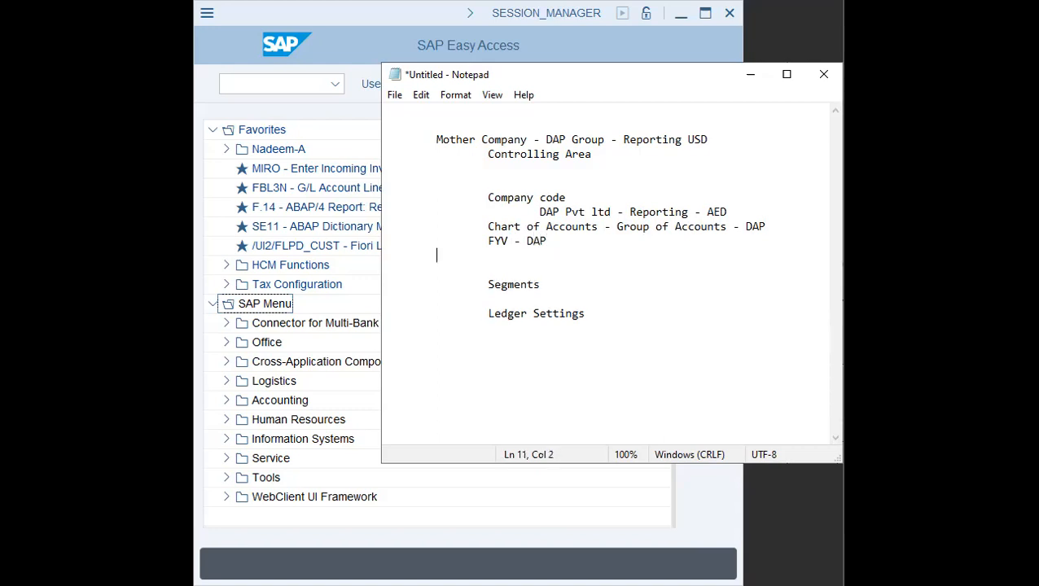
{"action": "type", "text": ">"}
{"action": "key", "text": "BackSpace"}
{"action": "type", "text": "> Jan/Dec, Jul/Ju"}
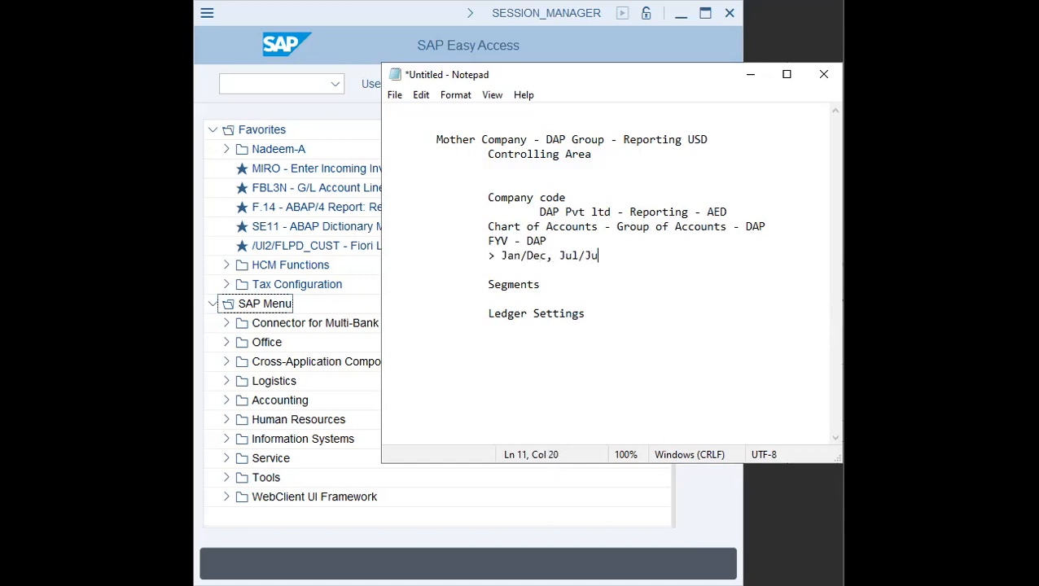
{"action": "type", "text": "n, Apr"}
{"action": "key", "text": "BackSpace"}
{"action": "type", "text": "/Mar"}
- Under Controlling Area, add an indented line > Cost Center Acctg
{"action": "key", "text": "shift+Up"}
{"action": "key", "text": "shift+Up"}
{"action": "key", "text": "shift+Up"}
{"action": "key", "text": "shift+Down"}
{"action": "key", "text": "shift+Left"}
{"action": "key", "text": "shift+Left"}
{"action": "key", "text": "shift+Left"}
{"action": "key", "text": "shift+Left"}
{"action": "key", "text": "shift+Left"}
{"action": "key", "text": "shift+Left"}
{"action": "key", "text": "shift+Left"}
{"action": "key", "text": "shift+Left"}
{"action": "key", "text": "shift+Left"}
{"action": "key", "text": "Down"}
{"action": "key", "text": "Down"}
{"action": "key", "text": "Down"}
{"action": "key", "text": "Up"}
{"action": "key", "text": "Up"}
{"action": "key", "text": "Up"}
{"action": "key", "text": "Up"}
{"action": "key", "text": "Up"}
{"action": "key", "text": "Up"}
{"action": "key", "text": "Up"}
{"action": "key", "text": "Tab"}
{"action": "key", "text": "Tab"}
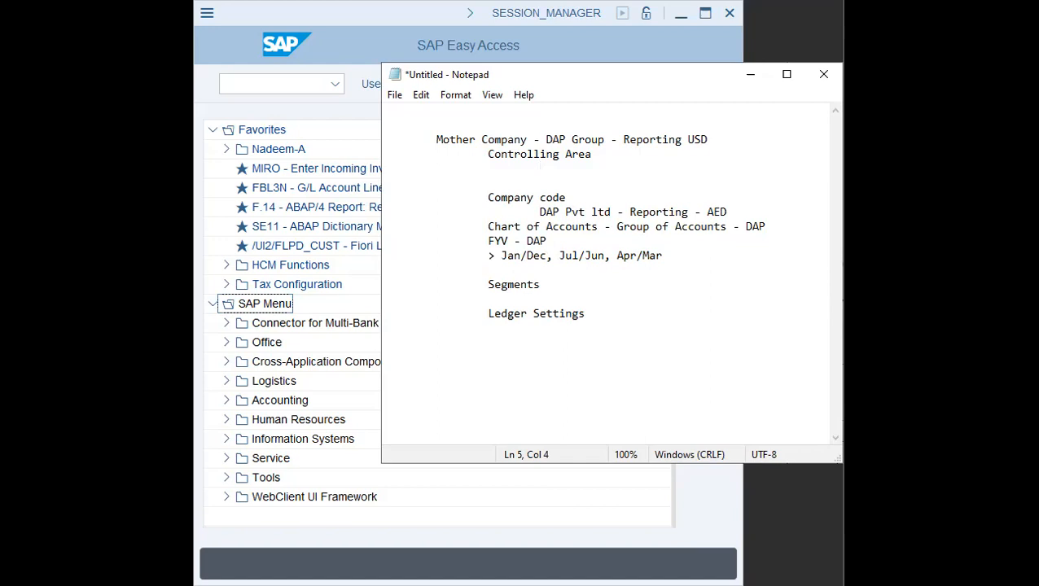
{"action": "type", "text": "> Cost Center Acctg"}
{"action": "key", "text": "Return"}
- Add the next Controlling Area item > Pr.Ctr Acctg
{"action": "key", "text": "Tab"}
{"action": "key", "text": "Tab"}
{"action": "key", "text": "Tab"}
{"action": "type", "text": "> Pr. Ctr Acctg"}
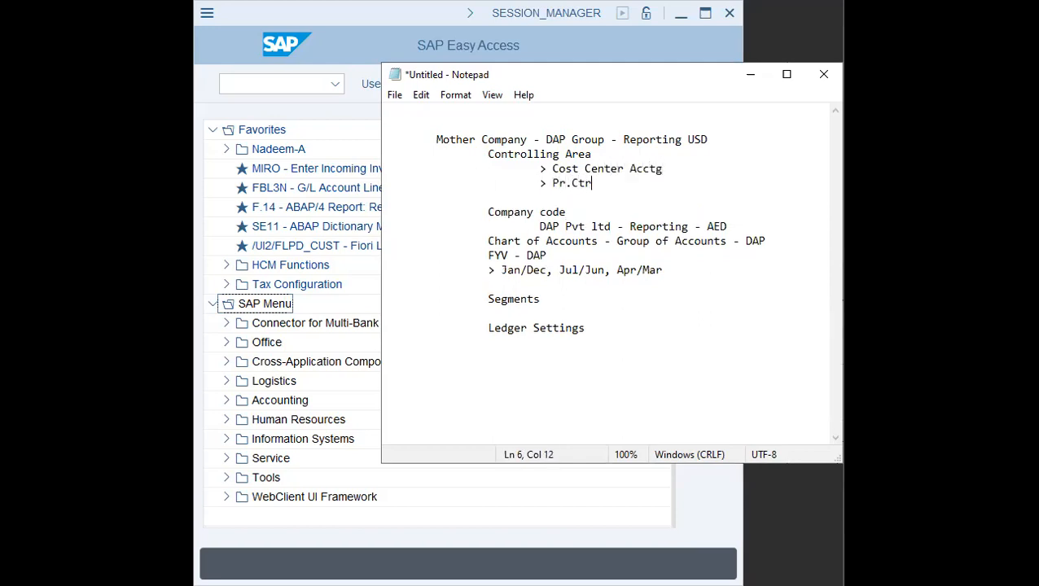
{"action": "key", "text": "Return"}
- Add the Controlling Area item > PRoduct Costing
{"action": "key", "text": "Tab"}
{"action": "key", "text": "Tab"}
{"action": "key", "text": "Tab"}
{"action": "type", "text": "> "}
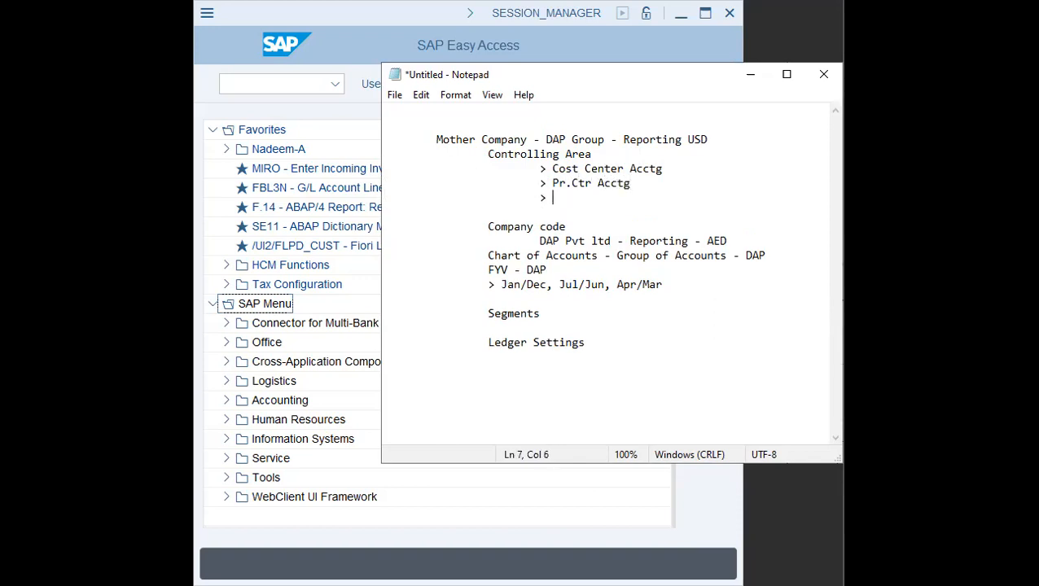
{"action": "type", "text": "PRoduct Costing"}
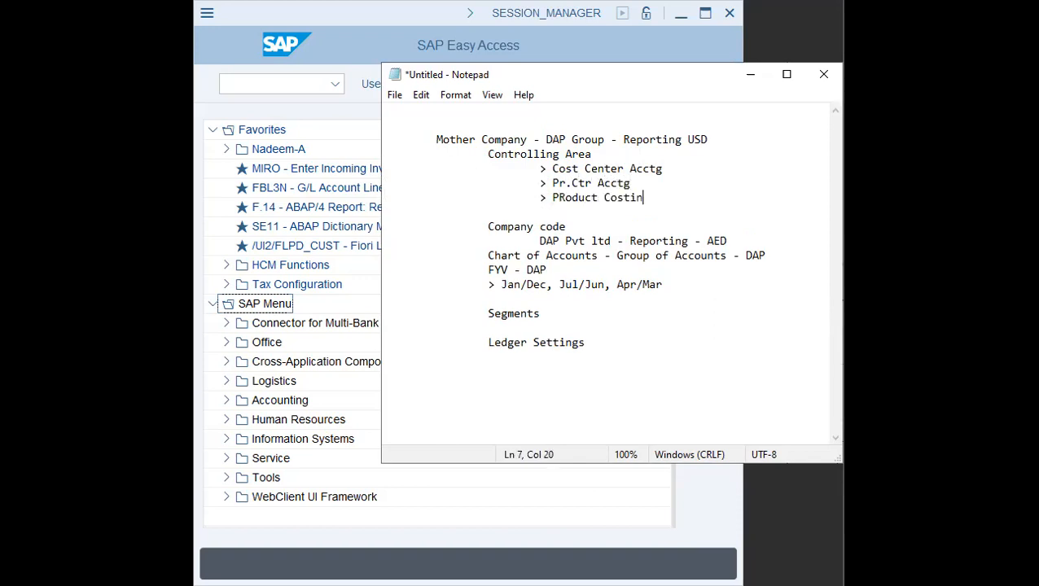
{"action": "key", "text": "Return"}
- Add the Controlling Area item > PRofitability Analysis
{"action": "key", "text": "Tab"}
{"action": "key", "text": "Tab"}
{"action": "key", "text": "Tab"}
{"action": "type", "text": "> PRof"}
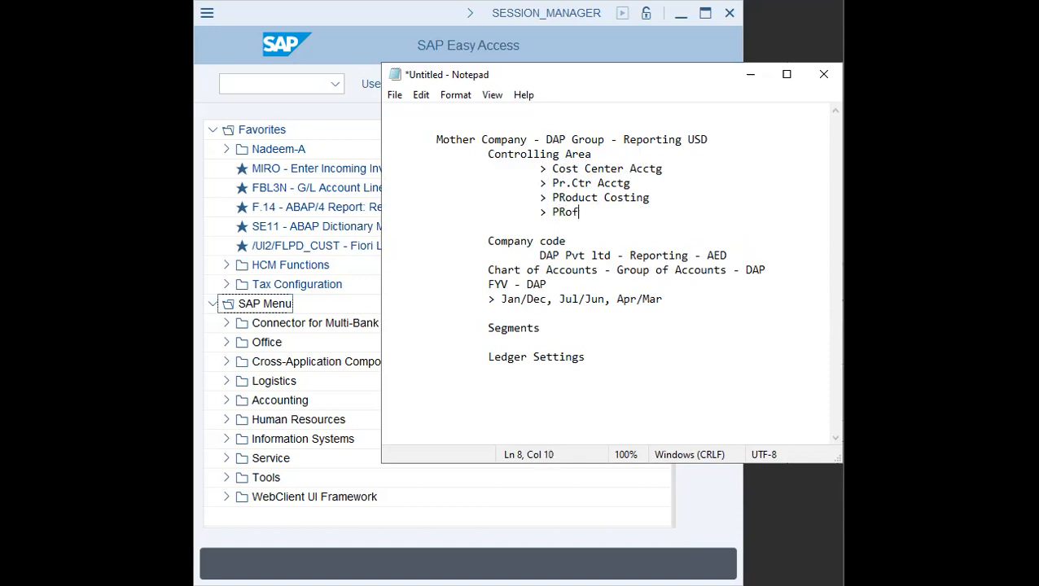
{"action": "type", "text": "itability Analysis"}
{"action": "key", "text": "Tab"}
{"action": "key", "text": "Return"}
{"action": "key", "text": "BackSpace"}
{"action": "key", "text": "BackSpace"}
{"action": "key", "text": "BackSpace"}
{"action": "type", "text": "s"}
{"action": "key", "text": "Return"}
- Add the Controlling Area item > Prod.Planning
{"action": "key", "text": "Tab"}
{"action": "key", "text": "Tab"}
{"action": "key", "text": "Tab"}
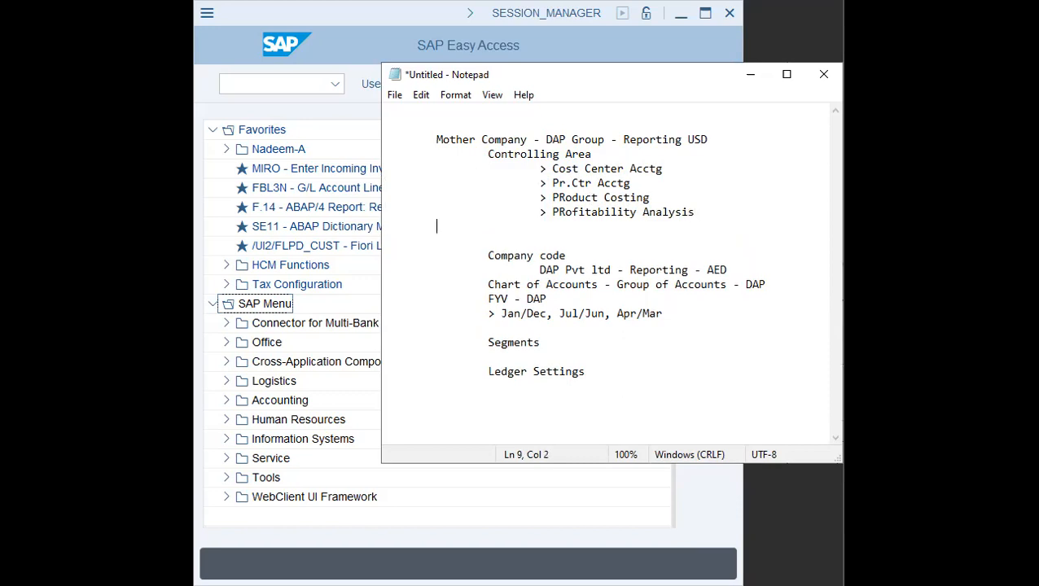
{"action": "type", "text": "> Prod.Planning"}
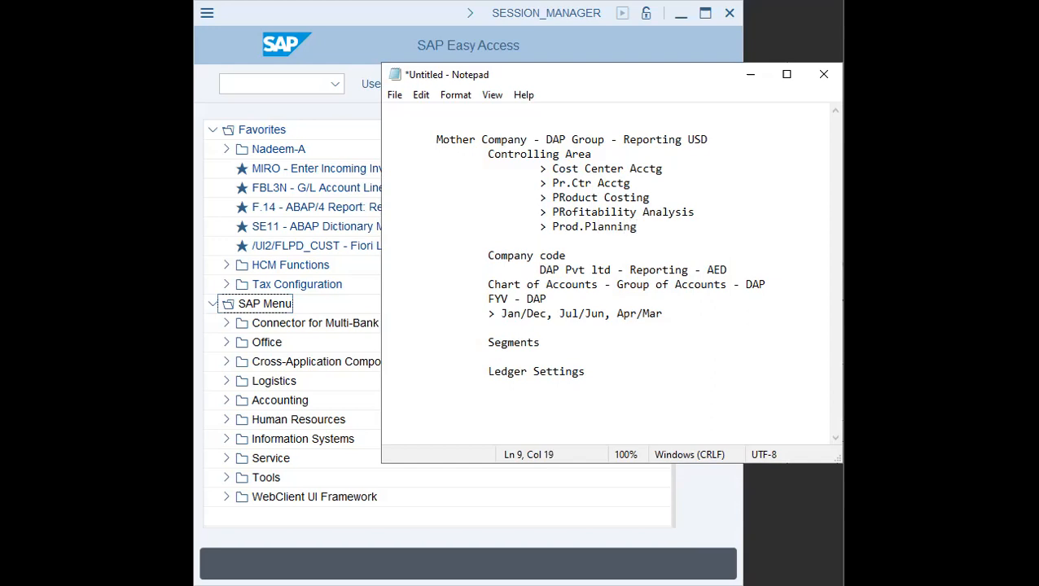
{"action": "key", "text": "Return"}
- Add the Controlling Area item > Multi-Company code reporting/Integration
{"action": "key", "text": "BackSpace"}
{"action": "type", "text": ">?"}
{"action": "key", "text": "BackSpace"}
{"action": "key", "text": "BackSpace"}
{"action": "type", "text": "Mult"}
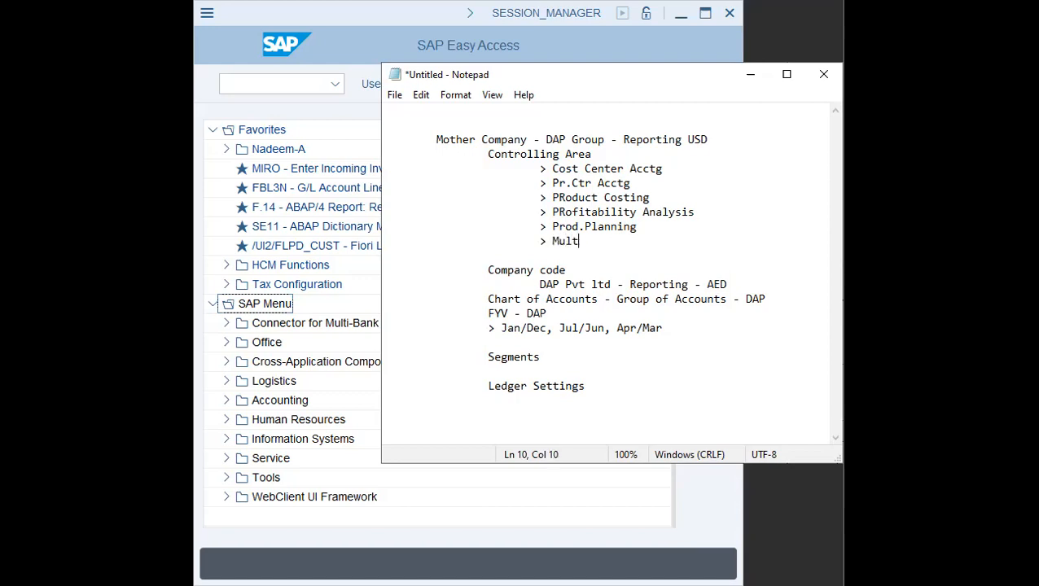
{"action": "type", "text": "i-Company code reporting/"}
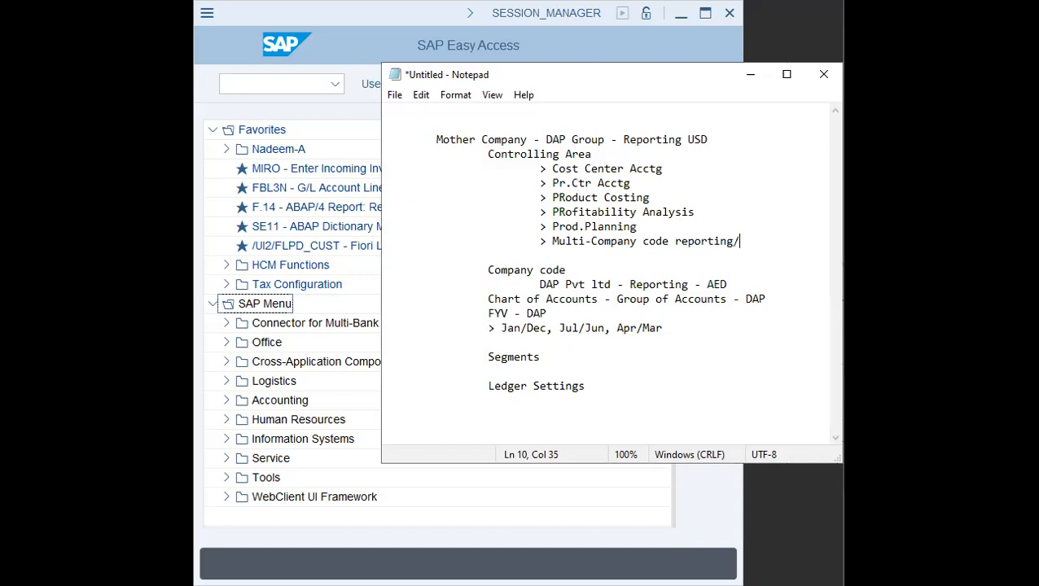
{"action": "type", "text": "Integration"}
{"action": "key", "text": "Return"}
- Add a line > DAP + DAP below the Controlling Area items
{"action": "key", "text": "Tab"}
{"action": "key", "text": "Tab"}
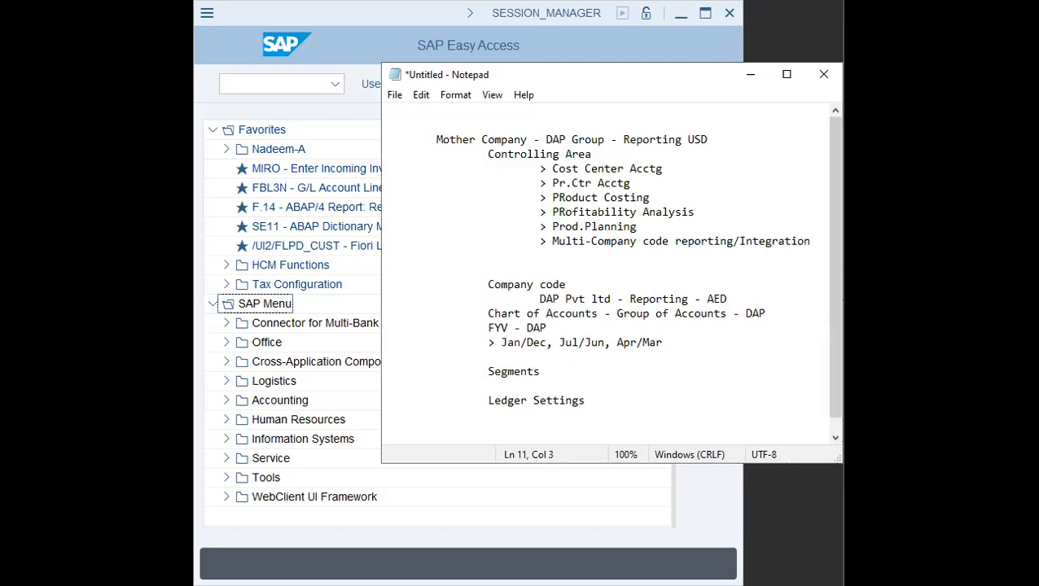
{"action": "type", "text": "> DAP + DAP"}
{"action": "key", "text": "shift+Left"}
{"action": "key", "text": "shift+Left"}
{"action": "key", "text": "shift+Left"}
{"action": "key", "text": "shift+Left"}
{"action": "key", "text": "shift+Left"}
{"action": "key", "text": "shift+Left"}
{"action": "key", "text": "shift+Left"}
{"action": "key", "text": "shift+Left"}
{"action": "key", "text": "shift+Left"}
{"action": "key", "text": "shift+Left"}
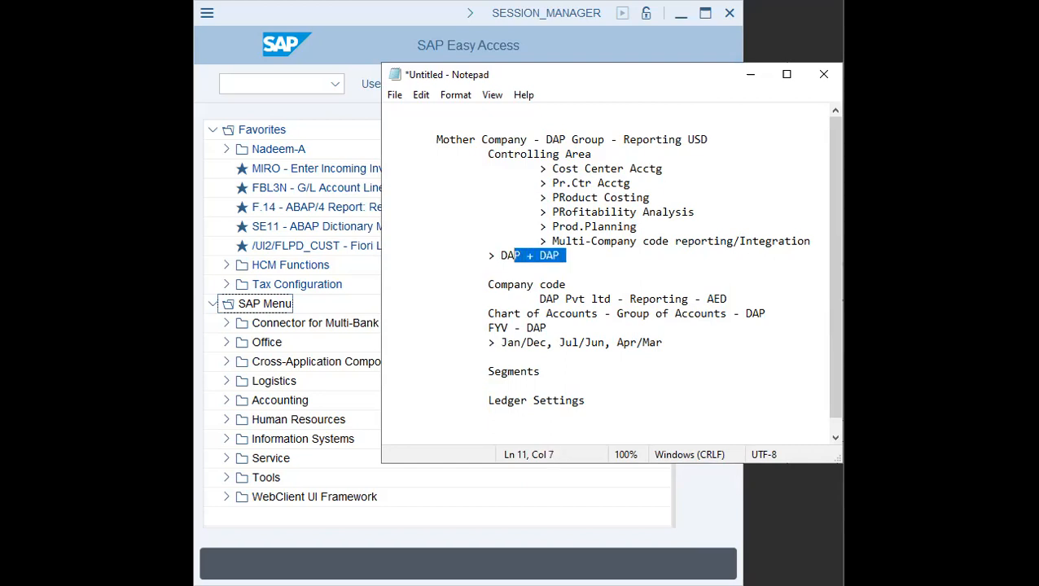
{"action": "key", "text": "Down"}
{"action": "key", "text": "Up"}
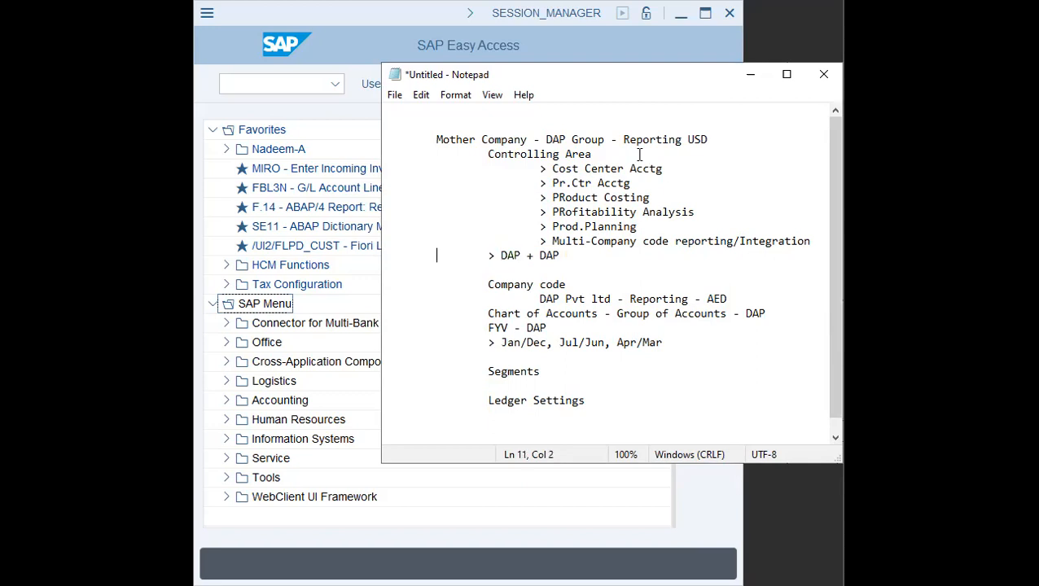
- Under Segments, add an indented line > Business niches, Vertical
{"action": "key", "text": "Right"}
{"action": "key", "text": "Right"}
{"action": "key", "text": "Down"}
{"action": "key", "text": "Down"}
{"action": "key", "text": "Down"}
{"action": "key", "text": "Down"}
{"action": "key", "text": "Up"}
{"action": "key", "text": "Down"}
{"action": "key", "text": "Right"}
{"action": "key", "text": "shift+Down"}
{"action": "key", "text": "shift+Down"}
{"action": "key", "text": "Down"}
{"action": "key", "text": "Up"}
{"action": "key", "text": "shift+Right"}
{"action": "key", "text": "shift+Right"}
{"action": "key", "text": "shift+Right"}
{"action": "key", "text": "shift+Right"}
{"action": "key", "text": "shift+Right"}
{"action": "key", "text": "shift+Right"}
{"action": "key", "text": "shift+Right"}
{"action": "key", "text": "shift+Right"}
{"action": "key", "text": "shift+Right"}
{"action": "key", "text": "Down"}
{"action": "key", "text": "Down"}
{"action": "key", "text": "Down"}
{"action": "key", "text": "Tab"}
{"action": "type", "text": "> Business "}
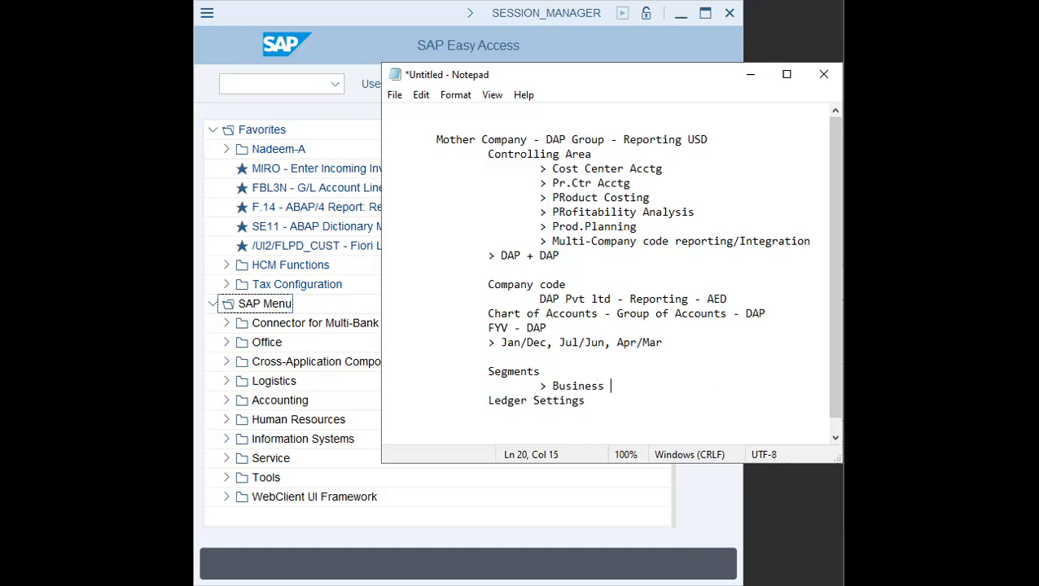
{"action": "type", "text": "niches, Vertical"}
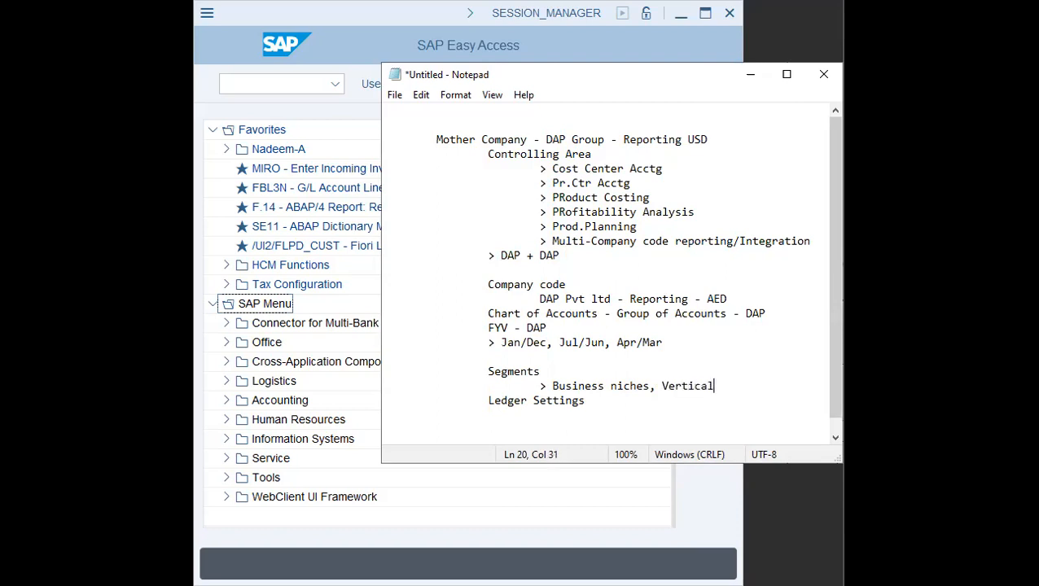
{"action": "type", "text": " - DAPP, DAP"}
- Extend the Segments line with " - DAPP, DASV - Passenger Vehicles and SUVs"
{"action": "key", "text": "BackSpace"}
{"action": "type", "text": "S"}
{"action": "type", "text": "v"}
{"action": "key", "text": "BackSpace"}
{"action": "type", "text": "v"}
{"action": "key", "text": "BackSpace"}
{"action": "type", "text": "V"}
{"action": "key", "text": "BackSpace"}
{"action": "type", "text": "V - P"}
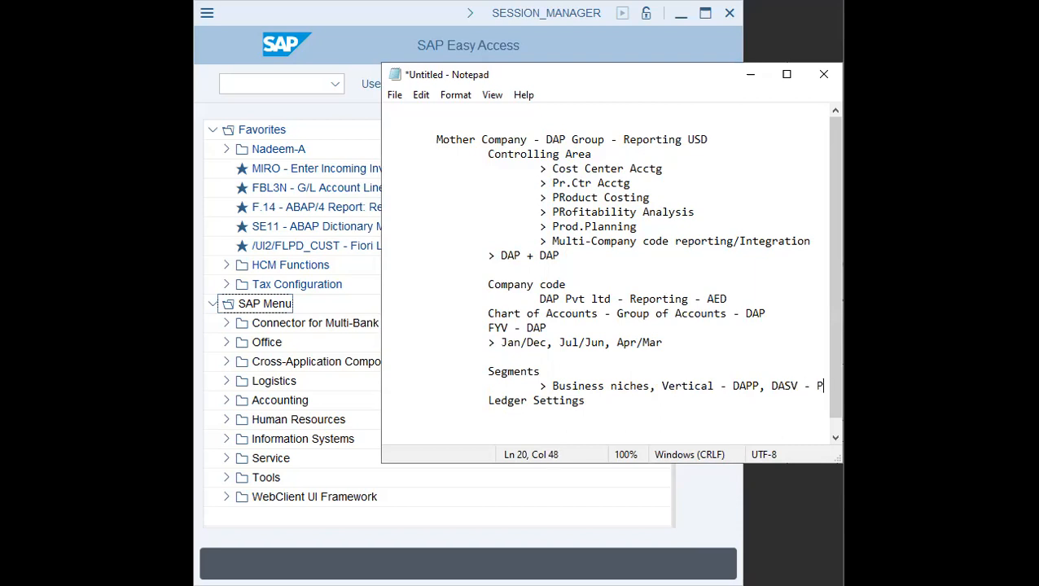
{"action": "type", "text": "assenger Vehicles and SUVs"}
- Under Ledger Settings, add the line "> 1-Universal Ledger - 0L - Leading Ledger"
{"action": "key", "text": "ctrl+End"}
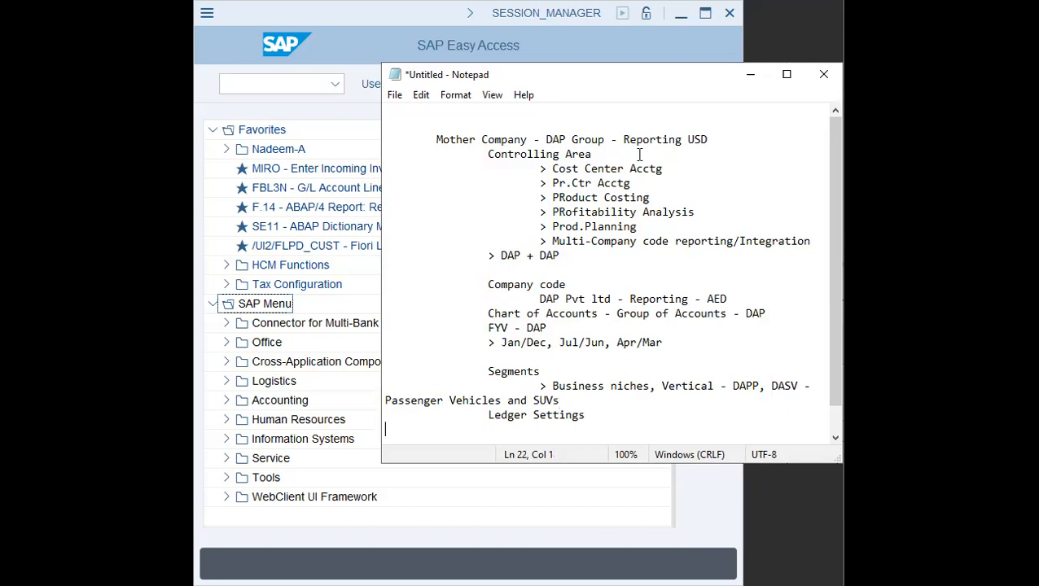
{"action": "key", "text": "Tab"}
{"action": "key", "text": "Tab"}
{"action": "type", "text": "> S4"}
{"action": "key", "text": "BackSpace"}
{"action": "key", "text": "BackSpace"}
{"action": "type", "text": "1-Universal Ledger - "}
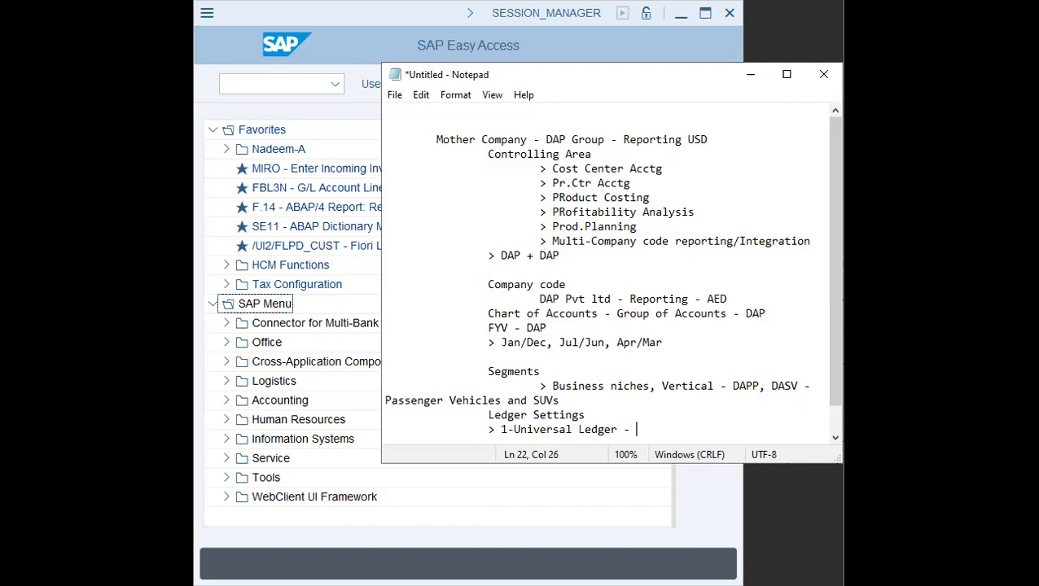
{"action": "type", "text": "0L -"}
{"action": "type", "text": "Leading Le"}
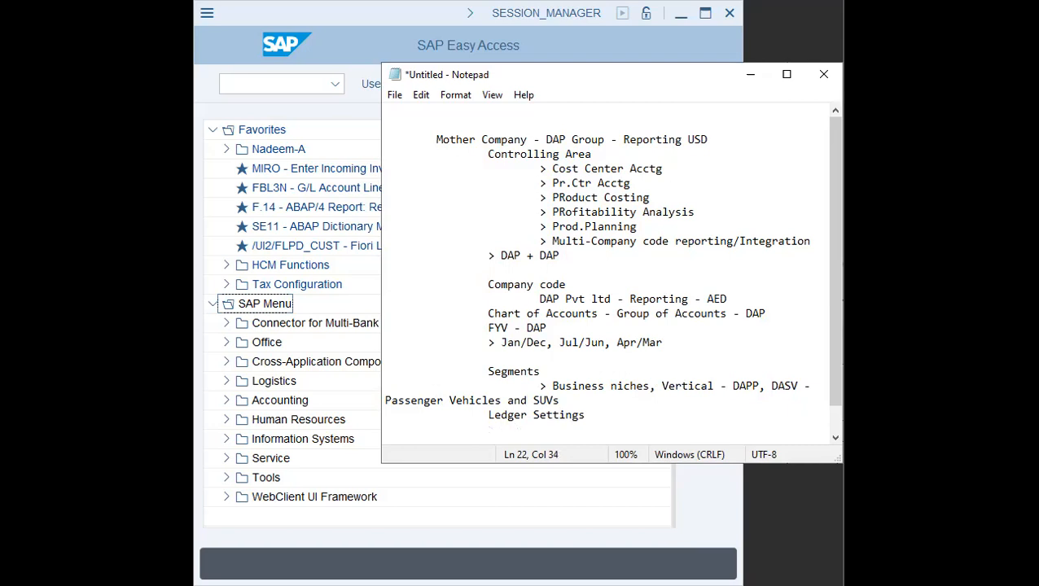
{"action": "type", "text": "dger"}
- Add the Ledger Settings line "> Curr, Acctg Standards, Entries"
{"action": "key", "text": "Return"}
{"action": "key", "text": "Tab"}
{"action": "key", "text": "Tab"}
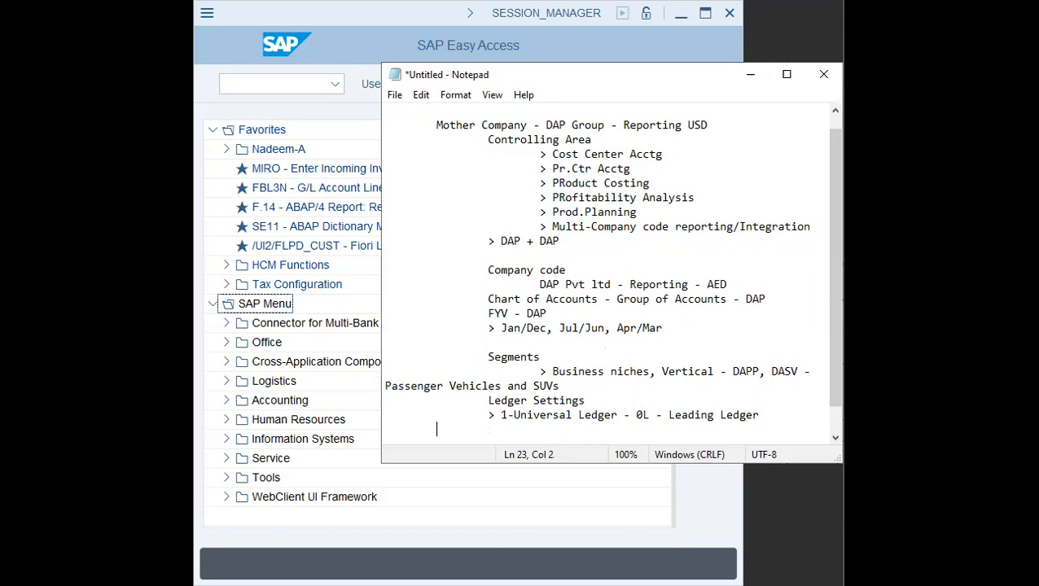
{"action": "type", "text": "> Curr, Acctg Standards,"}
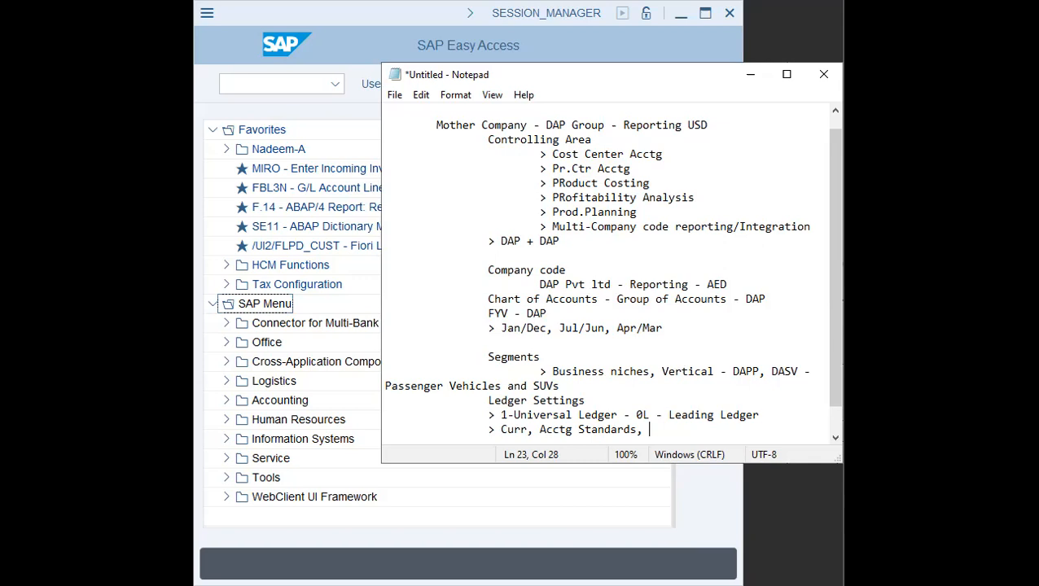
{"action": "type", "text": "Entries"}
- Add the Ledger Settings line "> USD, Eur, INR, EGP, SAR, AED"
{"action": "key", "text": "Return"}
{"action": "key", "text": "Tab"}
- Add the Ledger Settings line "> Standard Ledgers, Extension ledgers"
{"action": "key", "text": "Tab"}
{"action": "key", "text": "Tab"}
{"action": "key", "text": "BackSpace"}
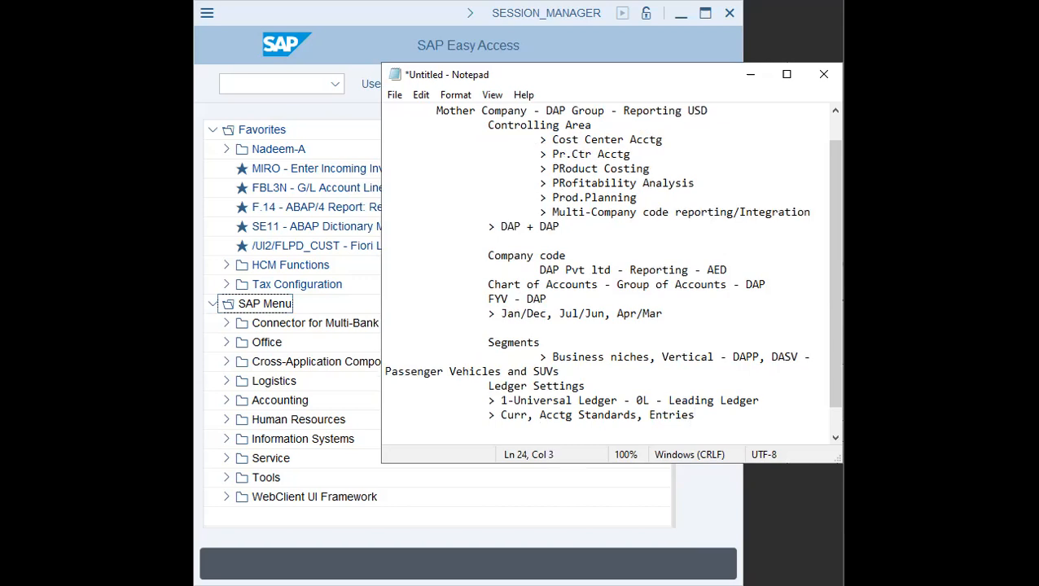
{"action": "type", "text": "> USD, Eur, INR, EGP, SAR, AED"}
{"action": "key", "text": "Return"}
{"action": "key", "text": "Tab"}
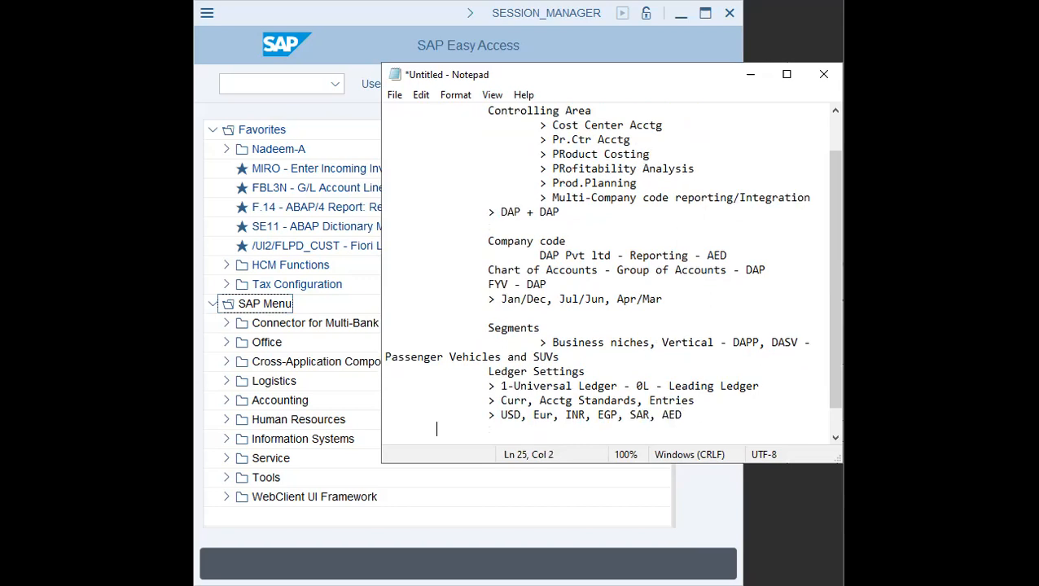
{"action": "type", "text": "> Standard Ledger"}
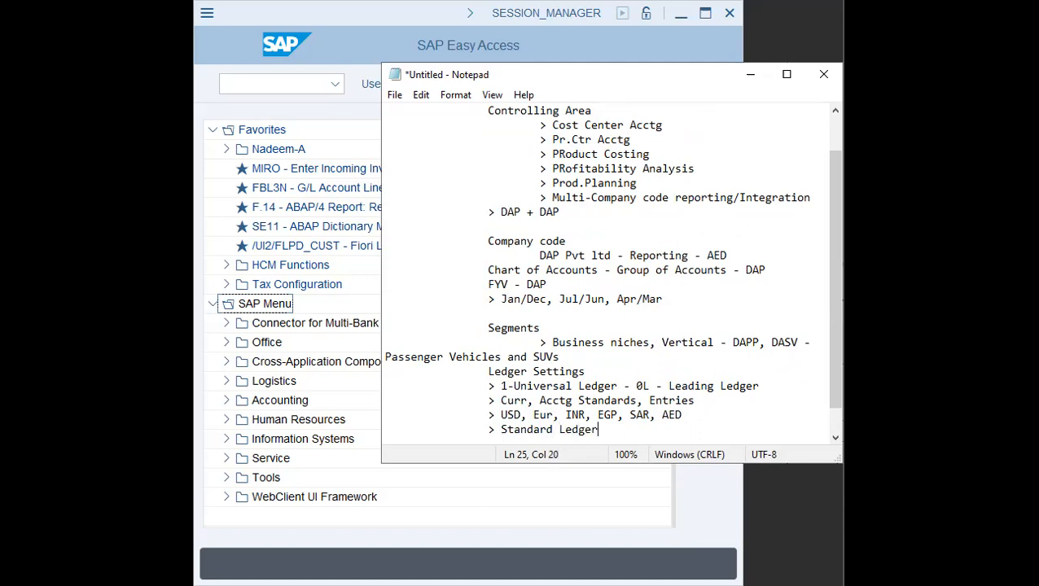
{"action": "type", "text": "s, Extension ledgers"}
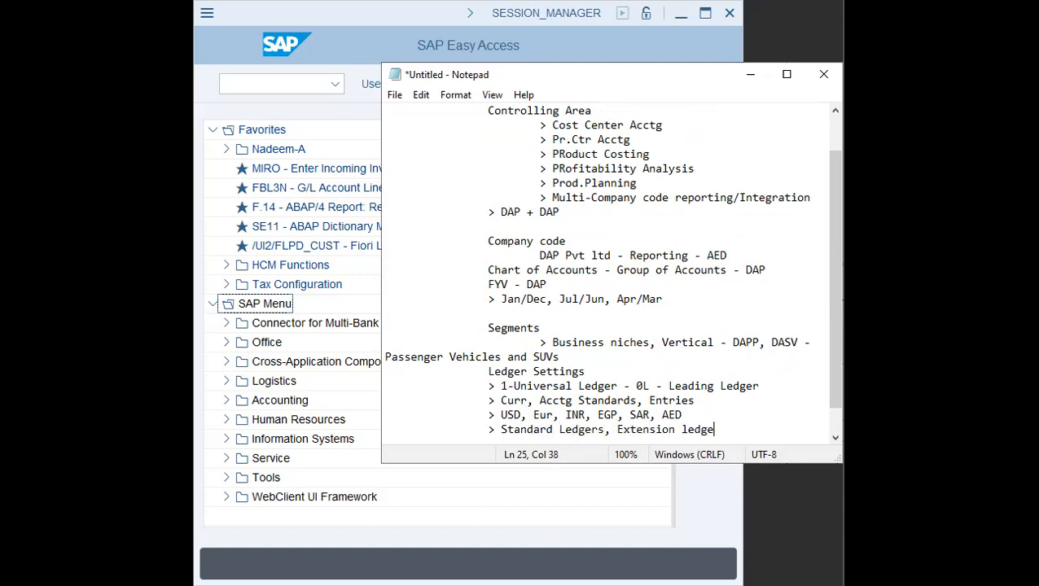
- Add the Ledger Settings line "> Curr, Acctg Std"
{"action": "key", "text": "Return"}
{"action": "key", "text": "Tab"}
{"action": "key", "text": "Tab"}
{"action": "type", "text": ">"}
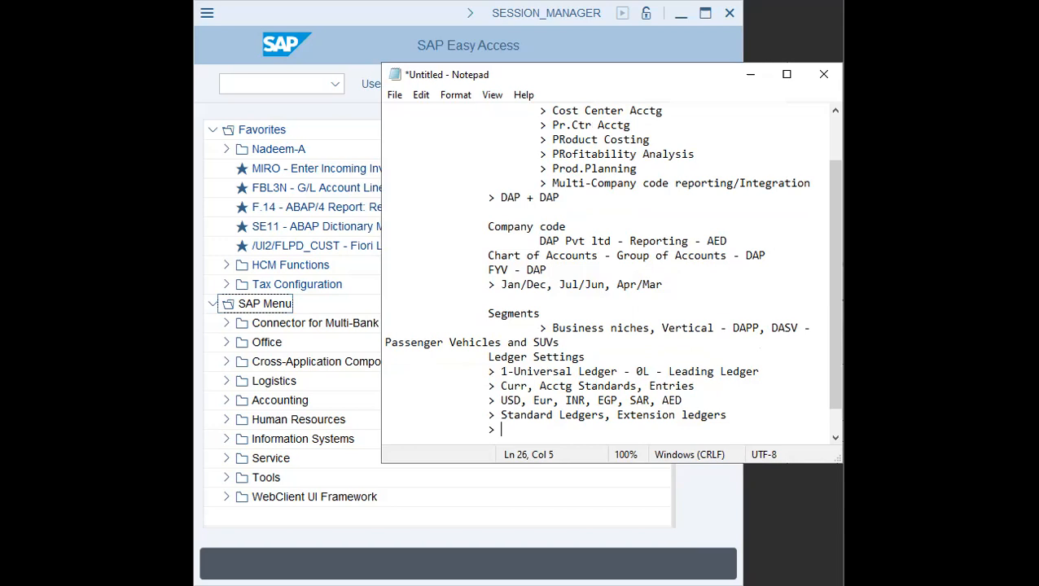
{"action": "type", "text": "Curr, Acctg Stand"}
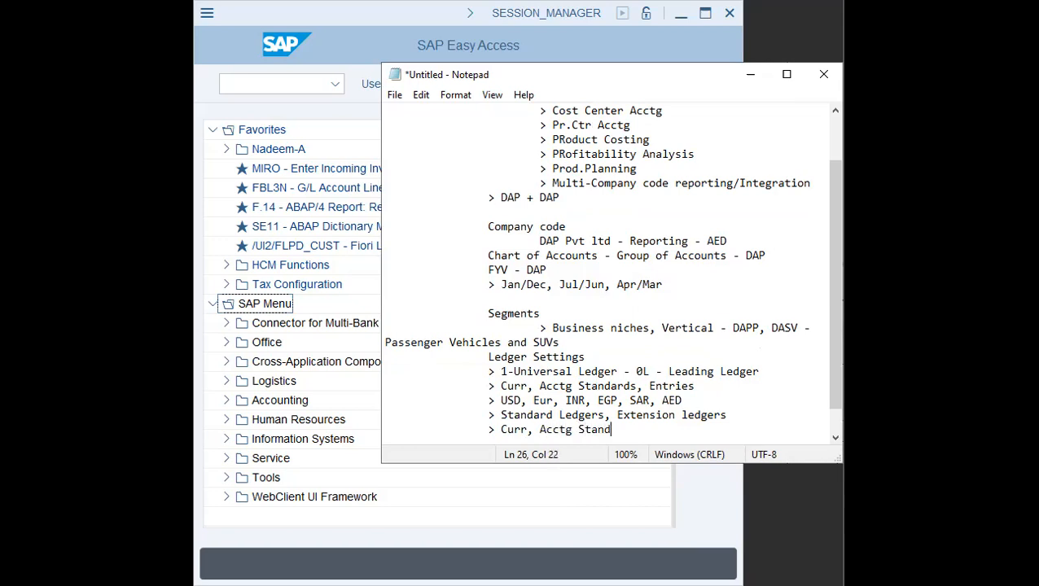
{"action": "key", "text": "BackSpace"}
{"action": "key", "text": "BackSpace"}
{"action": "key", "text": "BackSpace"}
{"action": "type", "text": "d"}
- Add the Ledger Settings line "> Extensions are copies"
{"action": "key", "text": "Return"}
{"action": "key", "text": "Tab"}
{"action": "key", "text": "Tab"}
{"action": "type", "text": "> E"}
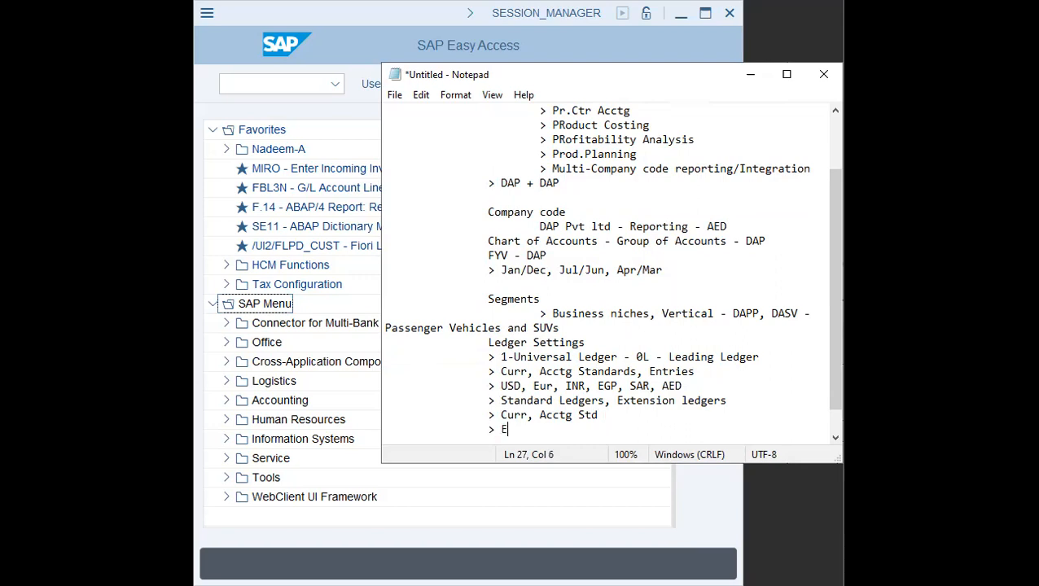
{"action": "type", "text": "xtensions are copies"}
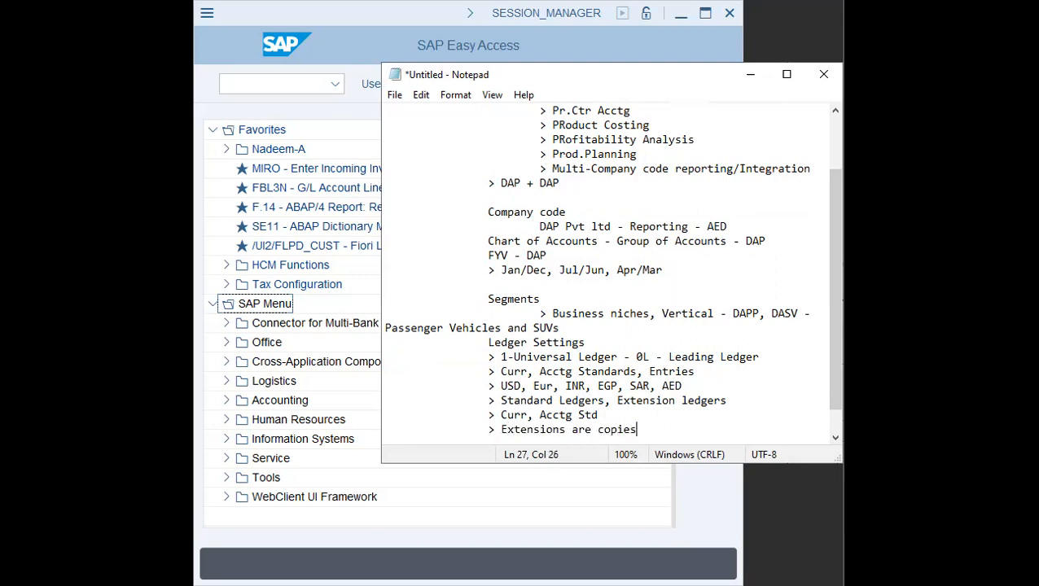
- Append " - manual entries or not" to the Extensions are copies line
{"action": "key", "text": "Return"}
{"action": "key", "text": "Tab"}
{"action": "key", "text": "Tab"}
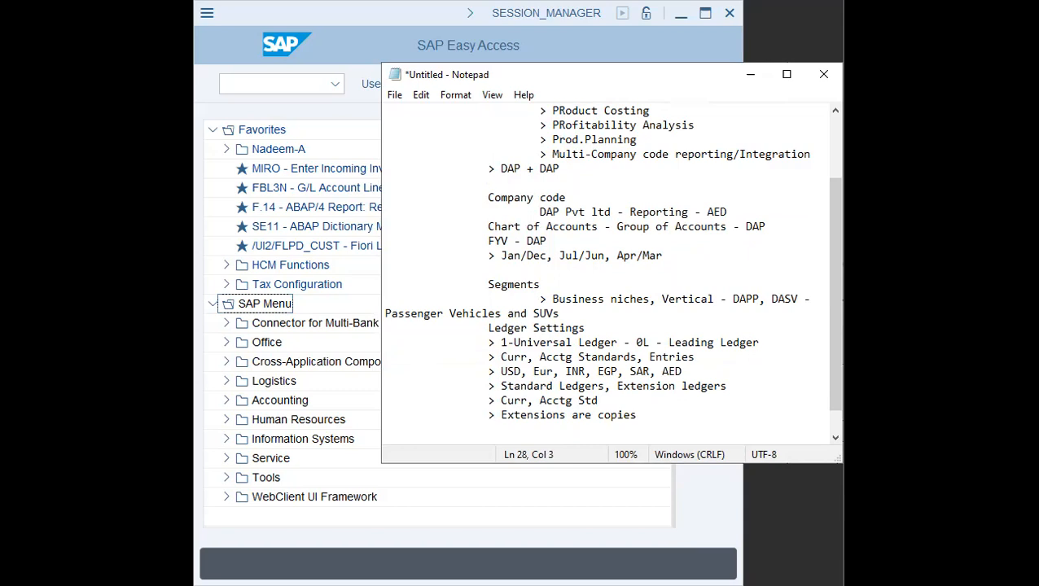
{"action": "left_click_drag", "start_coordinate": [668, 342], "coordinate": [768, 344]}
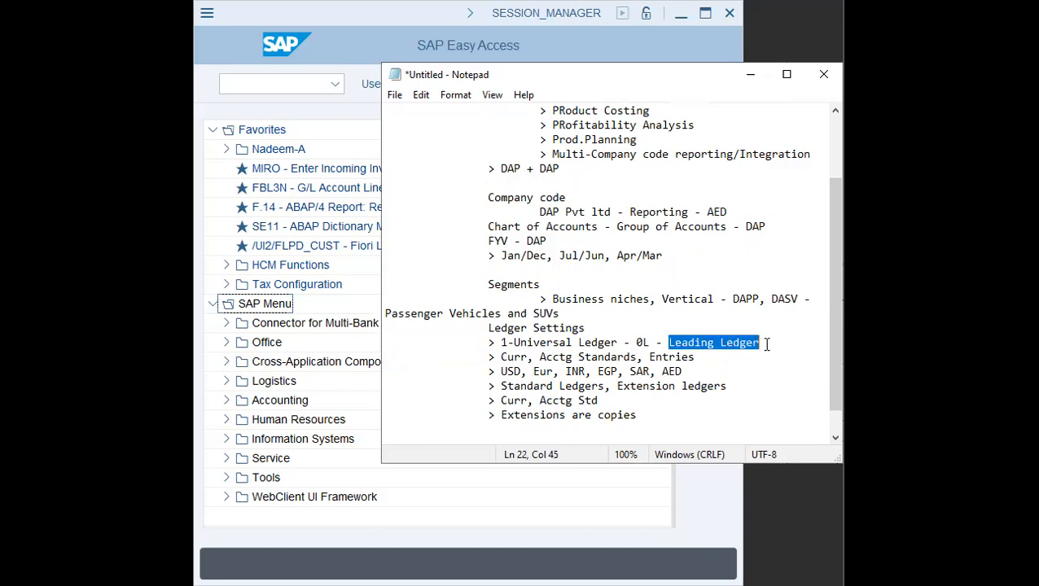
{"action": "left_click", "coordinate": [770, 344]}
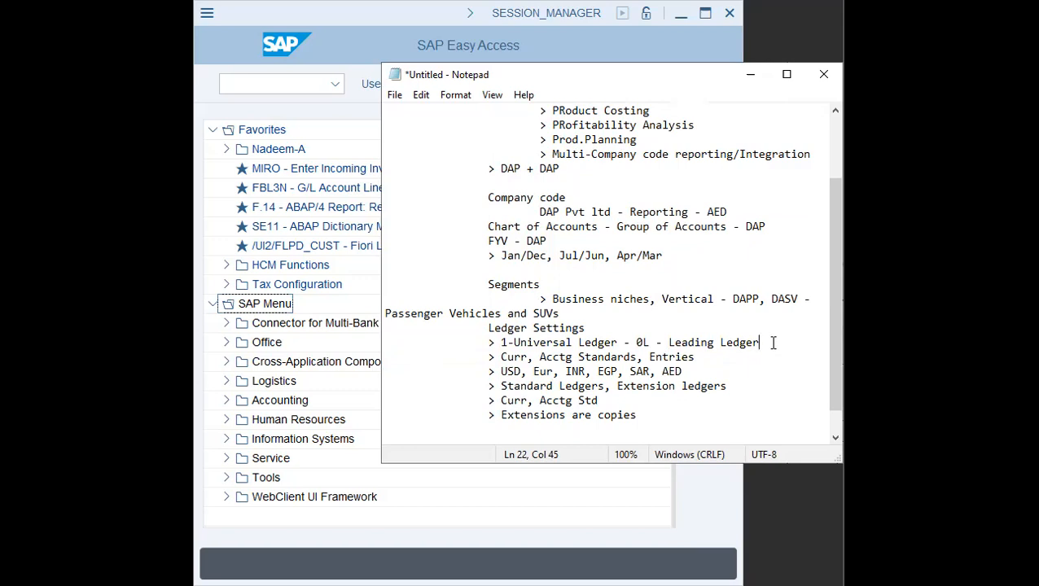
{"action": "left_click_drag", "start_coordinate": [649, 416], "coordinate": [500, 414]}
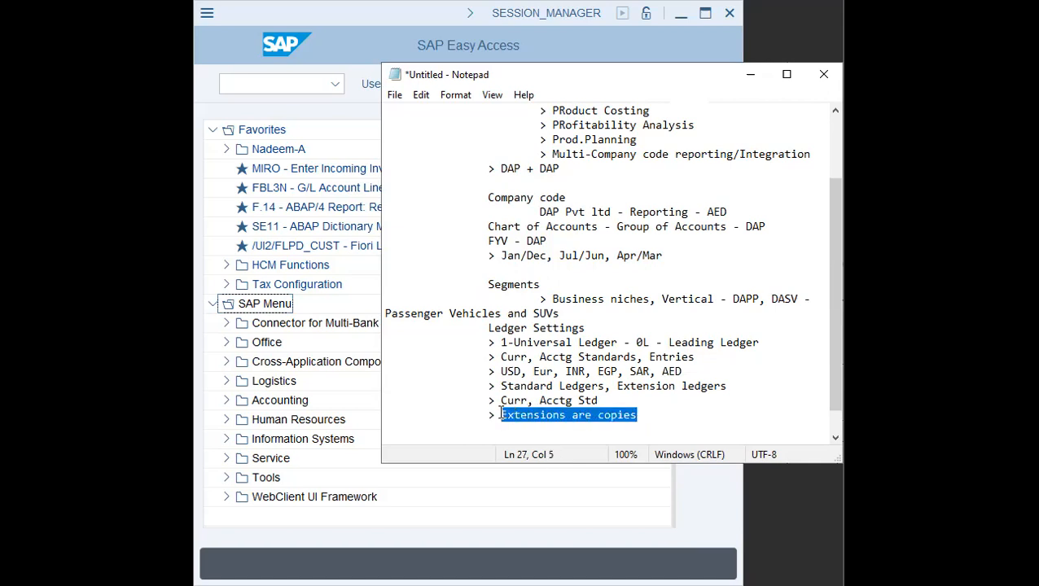
{"action": "left_click", "coordinate": [703, 414]}
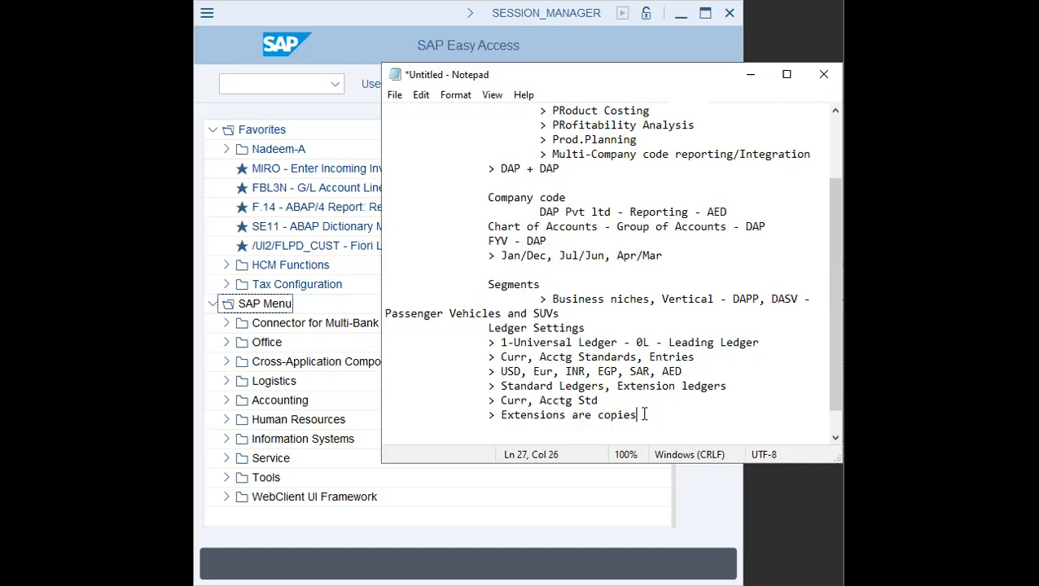
{"action": "key", "text": "ctrl+shift+Left"}
{"action": "key", "text": "ctrl+shift+Left"}
{"action": "key", "text": "ctrl+shift+Left"}
{"action": "key", "text": "ctrl+shift+Left"}
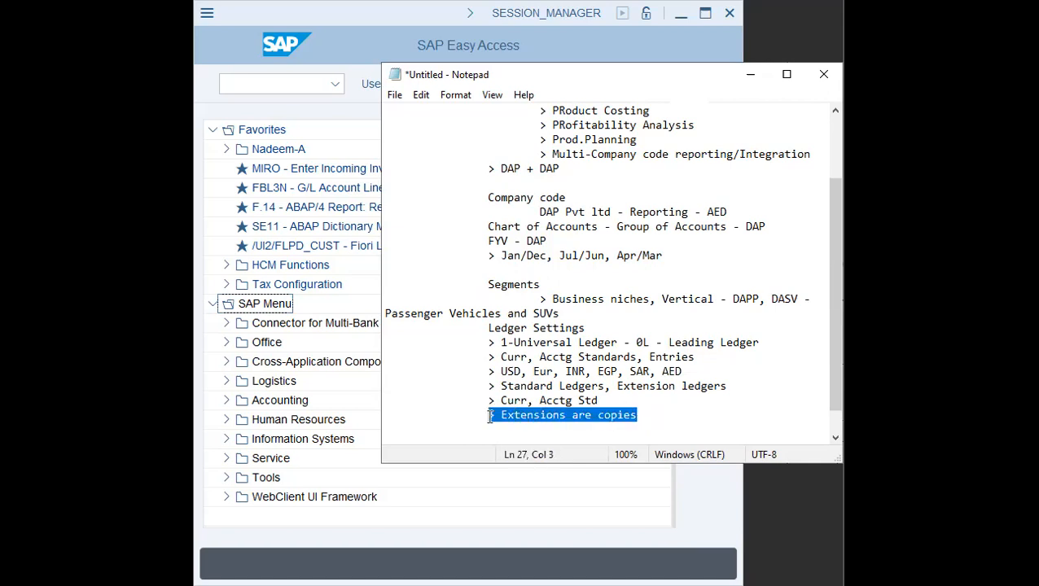
{"action": "left_click", "coordinate": [664, 415]}
{"action": "type", "text": "- manual entries or not"}
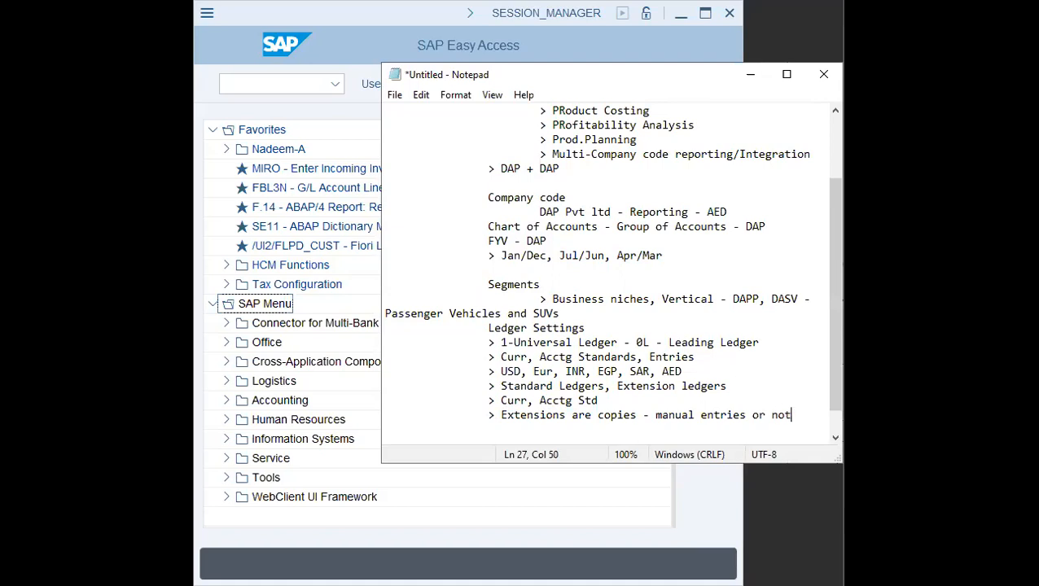
- Review the Ledger Settings lines, highlighting the Universal Ledger entry
{"action": "key", "text": "Return"}
{"action": "key", "text": "Return"}
{"action": "key", "text": "Tab"}
{"action": "key", "text": "Tab"}
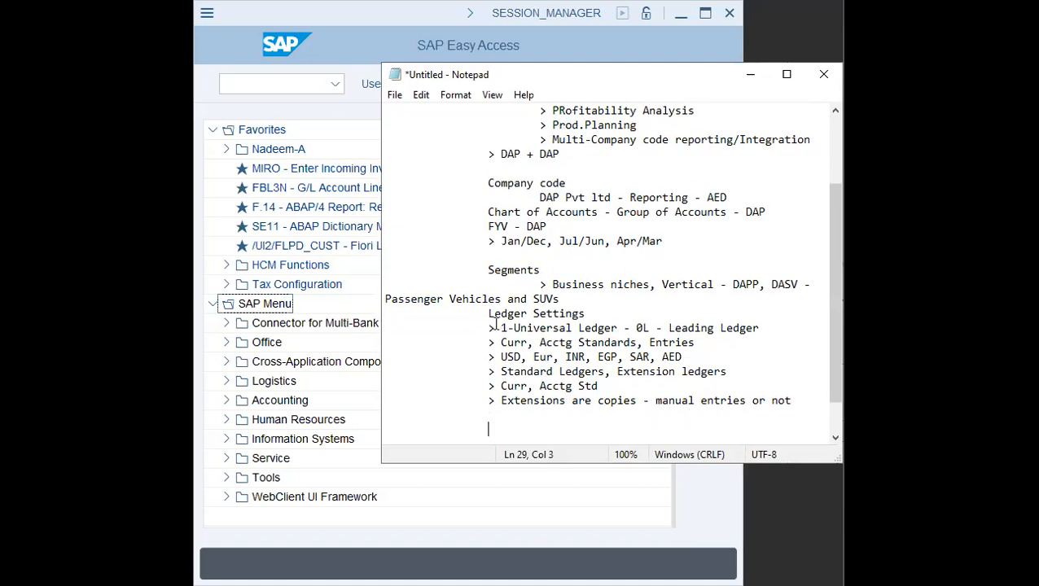
{"action": "left_click_drag", "start_coordinate": [489, 343], "coordinate": [702, 342]}
{"action": "left_click", "coordinate": [526, 348]}
{"action": "left_click", "coordinate": [645, 343]}
{"action": "left_click", "coordinate": [726, 342]}
{"action": "scroll", "coordinate": [715, 366], "scroll_direction": "down", "scroll_amount": 1}
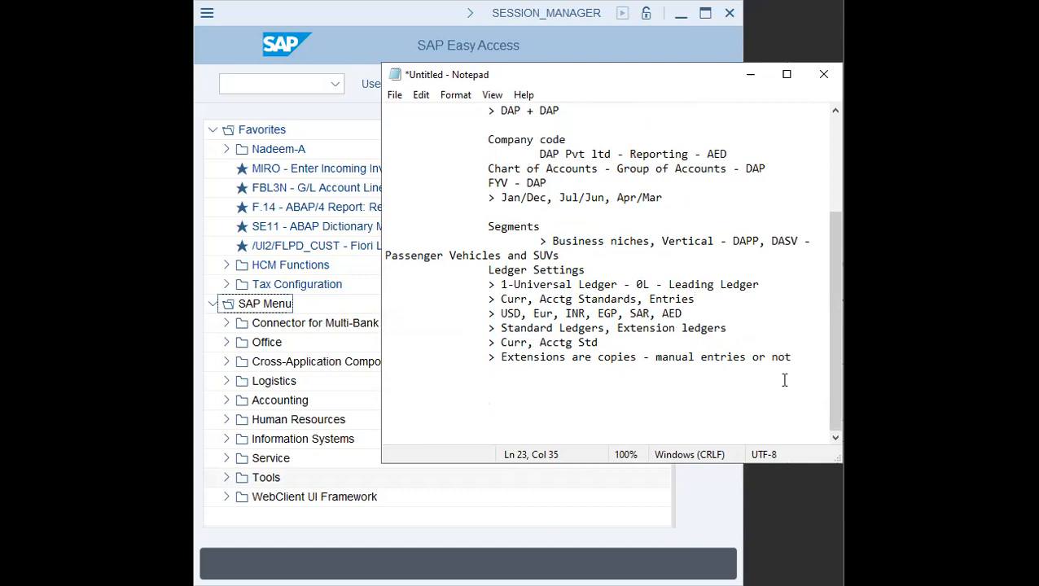
{"action": "left_click", "coordinate": [571, 373]}
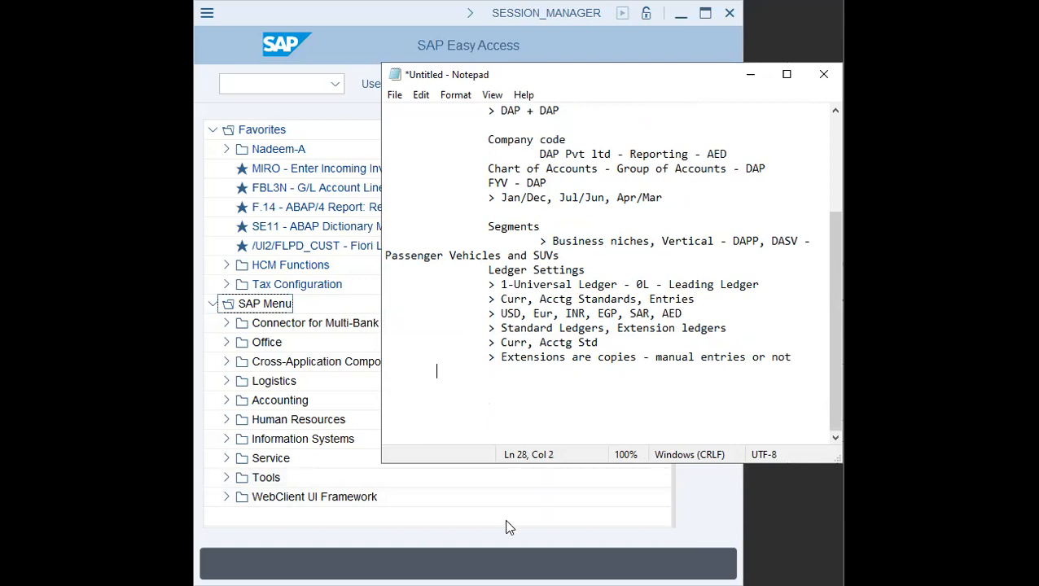
- Open the SPRO customizing implementation guide from the SAP Easy Access command field
{"action": "left_click", "coordinate": [319, 150]}
{"action": "left_click", "coordinate": [277, 82]}
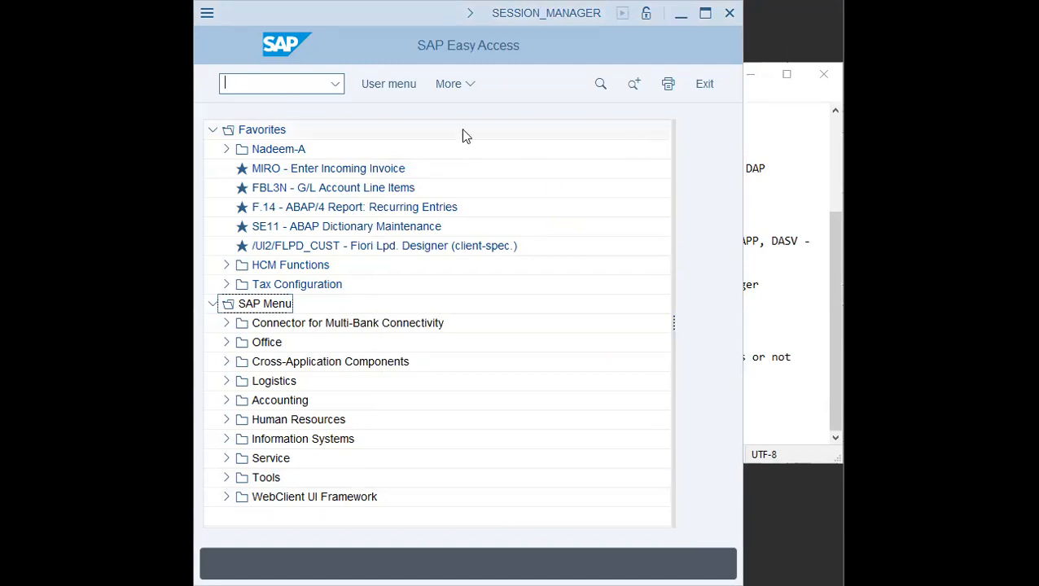
{"action": "left_click", "coordinate": [303, 90]}
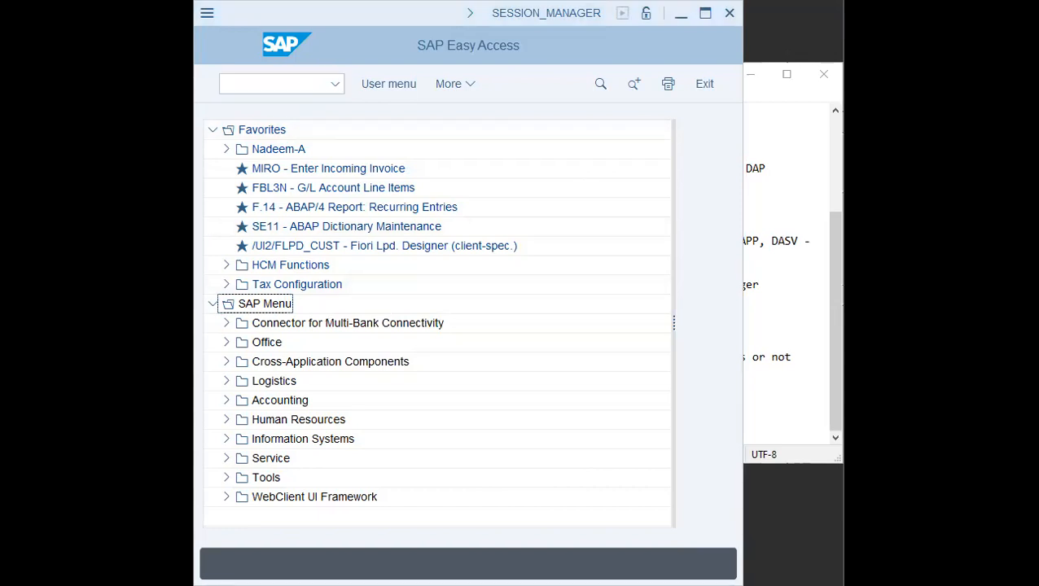
{"action": "left_click", "coordinate": [265, 89]}
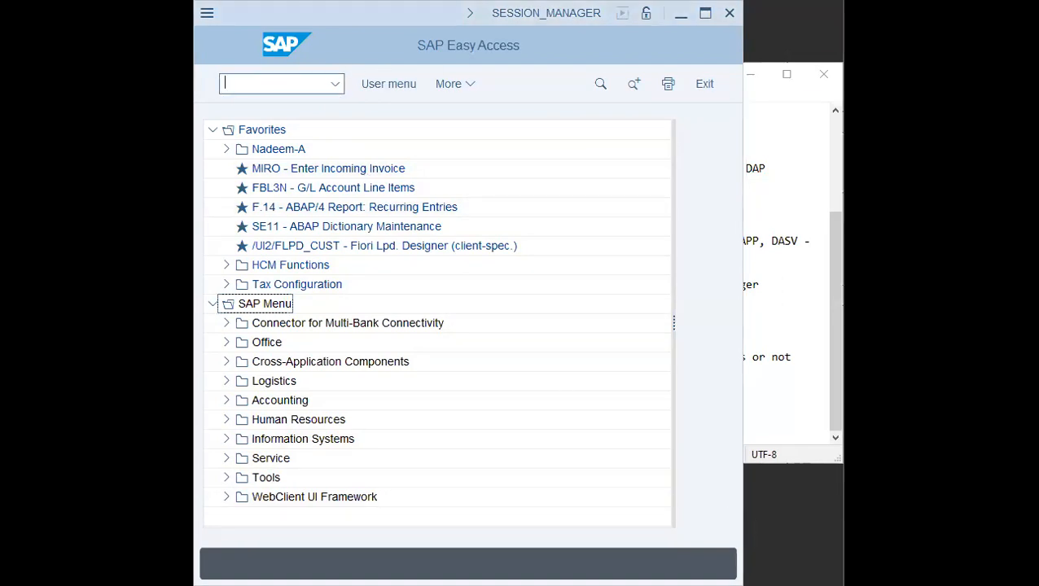
{"action": "key", "text": "alt+Tab"}
{"action": "scroll", "coordinate": [557, 243], "scroll_direction": "up", "scroll_amount": 4}
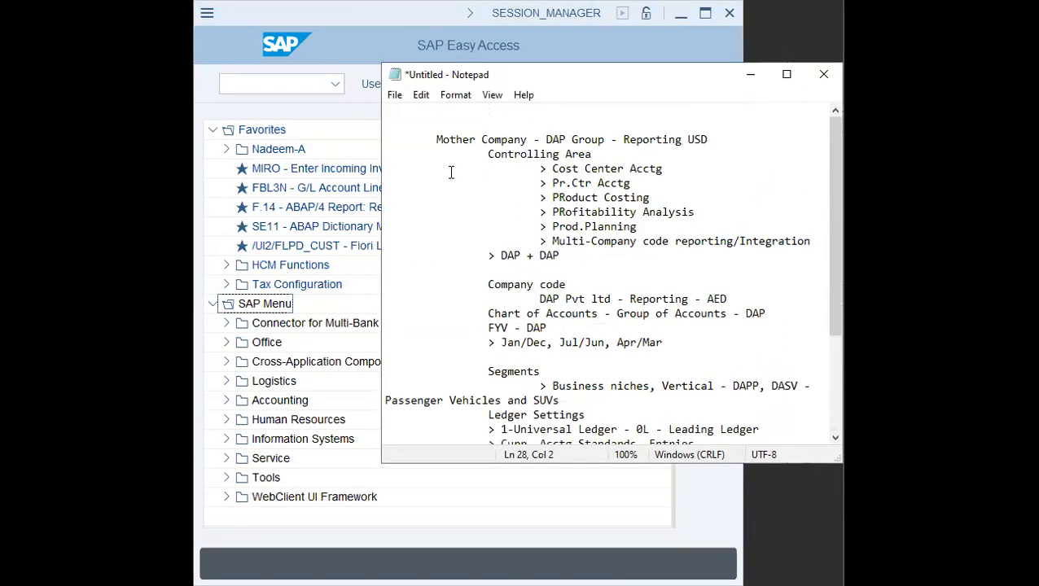
{"action": "left_click_drag", "start_coordinate": [433, 136], "coordinate": [765, 408]}
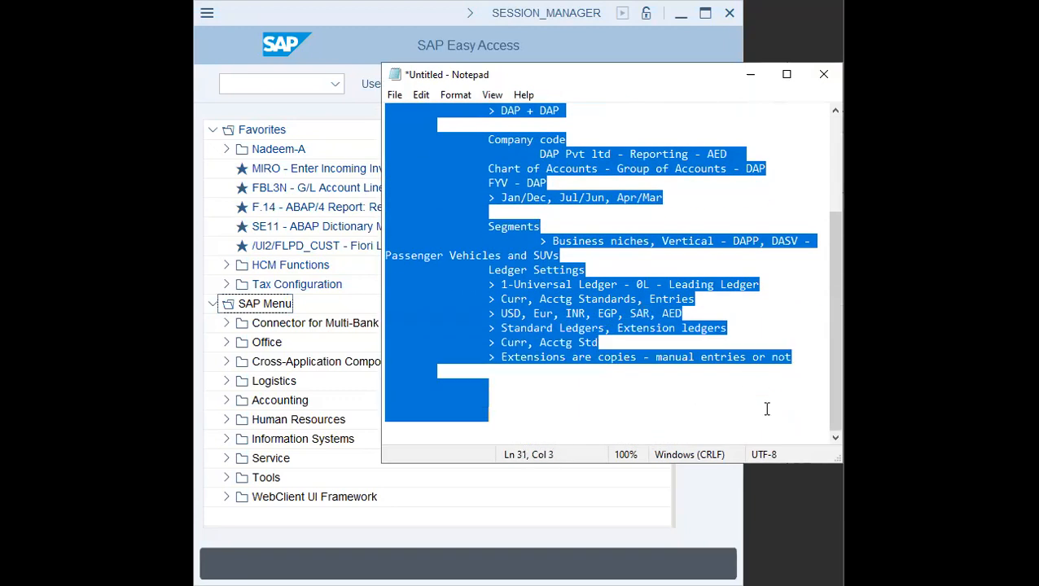
{"action": "left_click", "coordinate": [271, 330]}
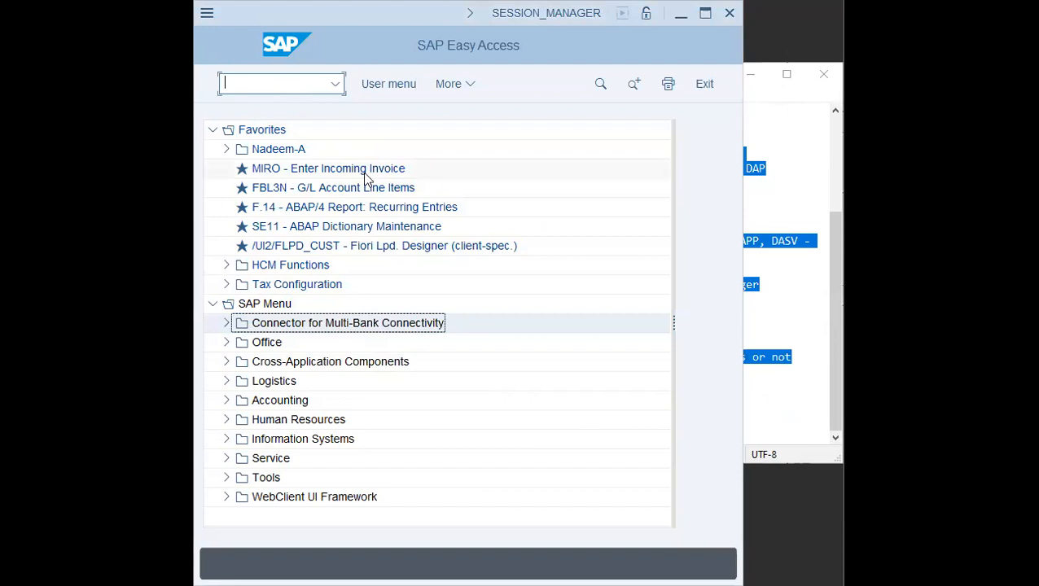
{"action": "type", "text": "spro"}
{"action": "key", "text": "Return"}
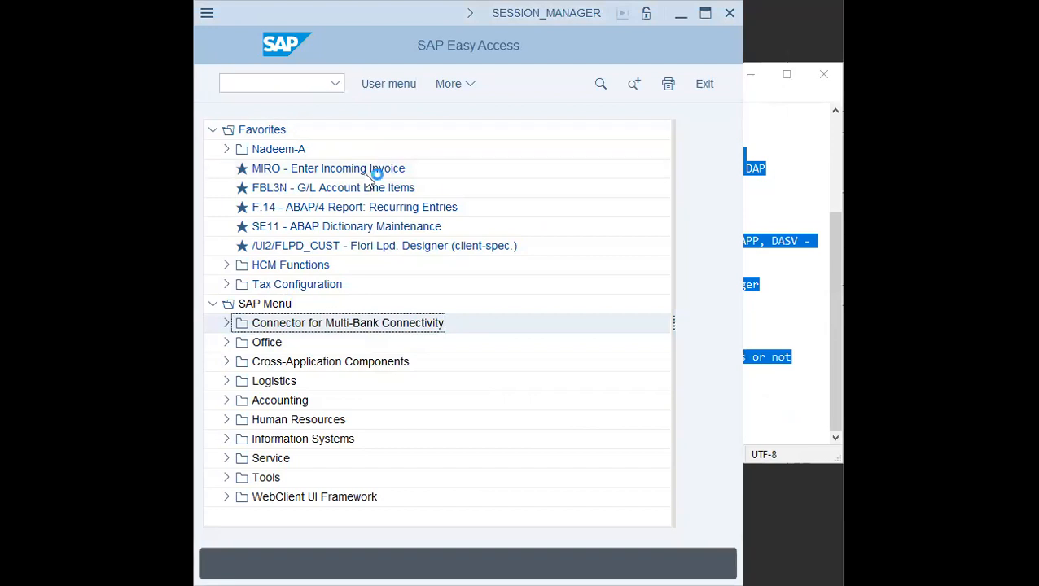
{"action": "left_click", "coordinate": [407, 90]}
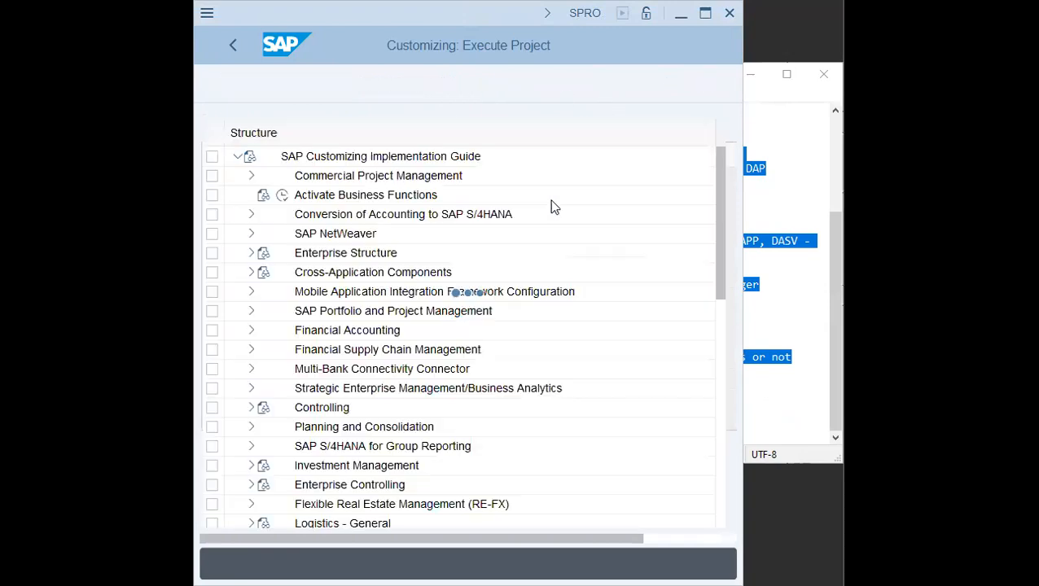
- Select Enterprise Structure in the implementation guide and compare it with the outline's Mother Company line
{"action": "left_click", "coordinate": [332, 253]}
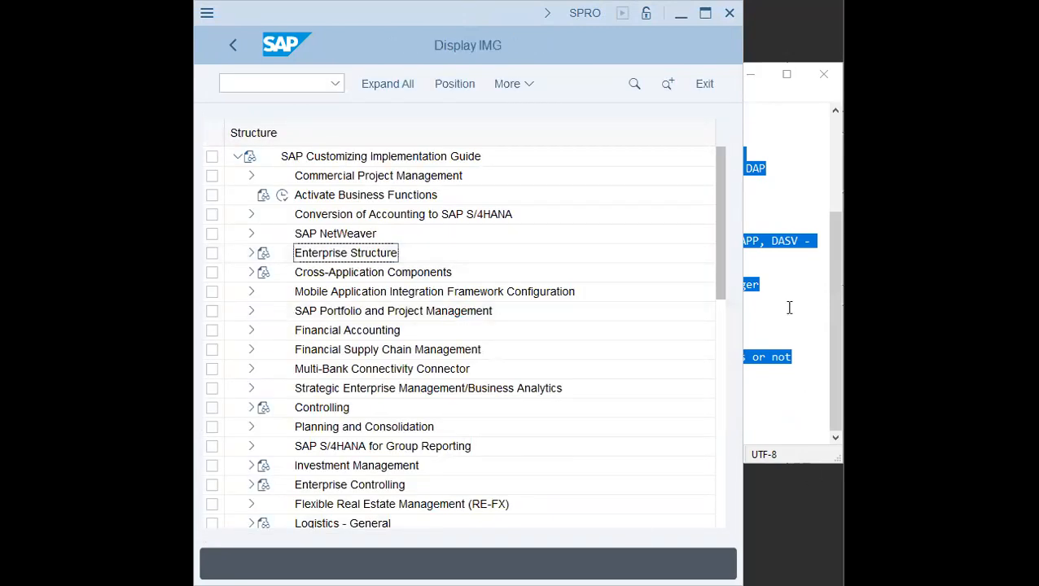
{"action": "left_click", "coordinate": [766, 272]}
{"action": "left_click_drag", "start_coordinate": [433, 140], "coordinate": [728, 139]}
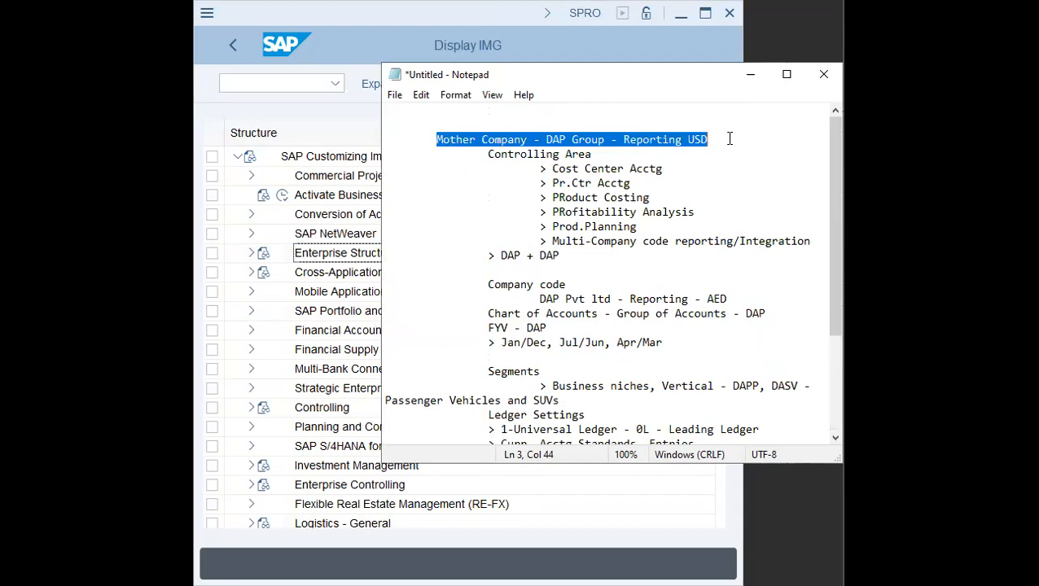
{"action": "left_click", "coordinate": [252, 273]}
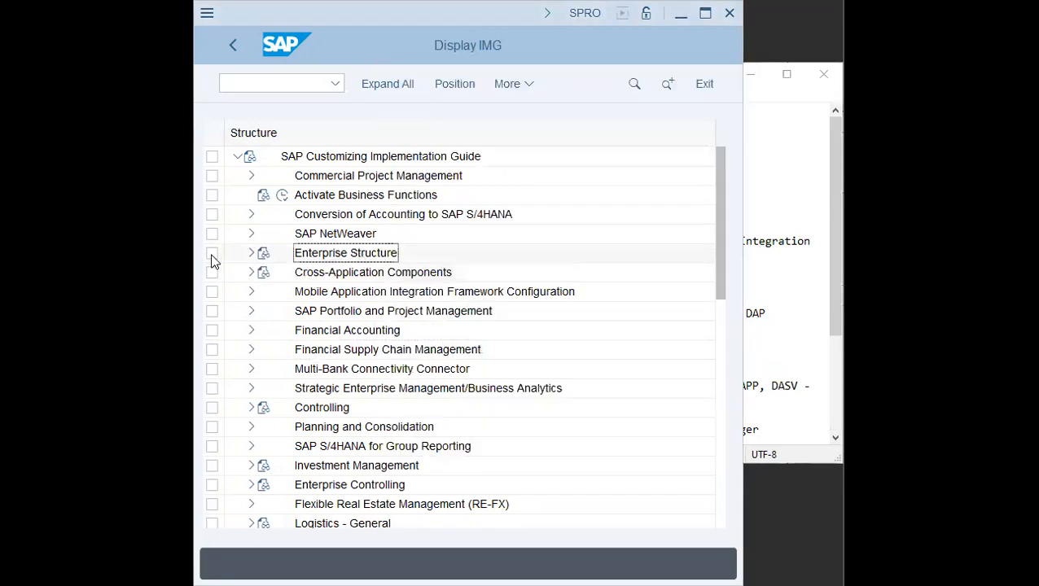
- Open Define company under Enterprise Structure, Definition, Financial Accounting in the implementation guide
{"action": "left_click", "coordinate": [252, 253]}
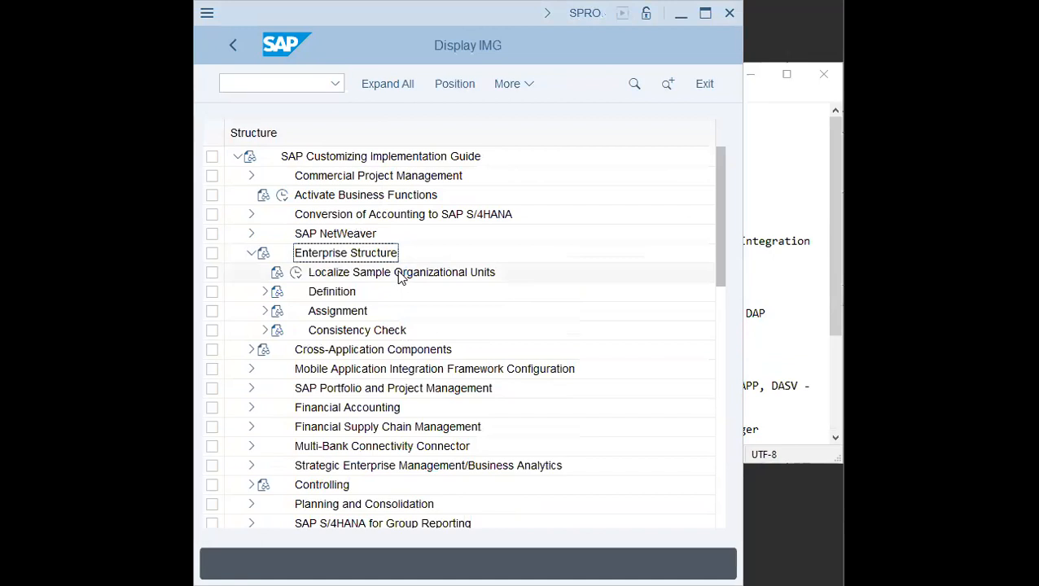
{"action": "left_click", "coordinate": [265, 292]}
{"action": "left_click", "coordinate": [349, 318]}
{"action": "left_click", "coordinate": [324, 294]}
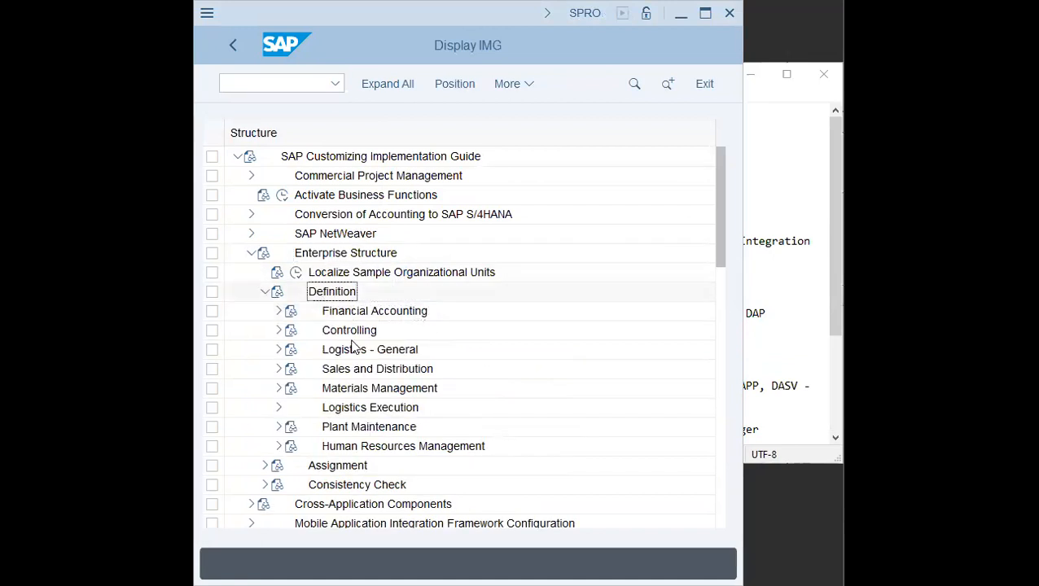
{"action": "left_click", "coordinate": [376, 313]}
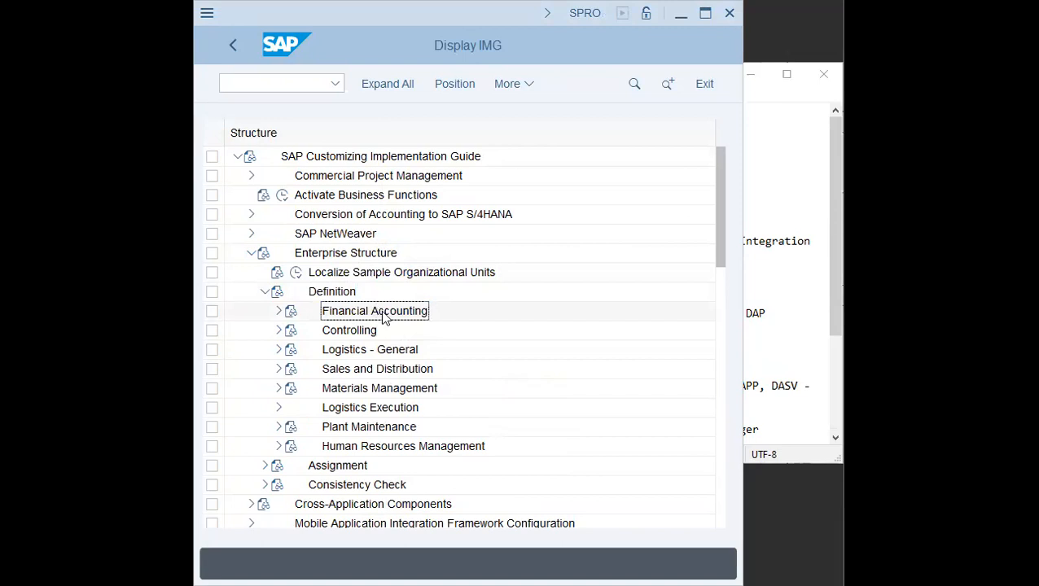
{"action": "left_click", "coordinate": [278, 311]}
{"action": "left_click", "coordinate": [405, 329]}
{"action": "left_click", "coordinate": [324, 331]}
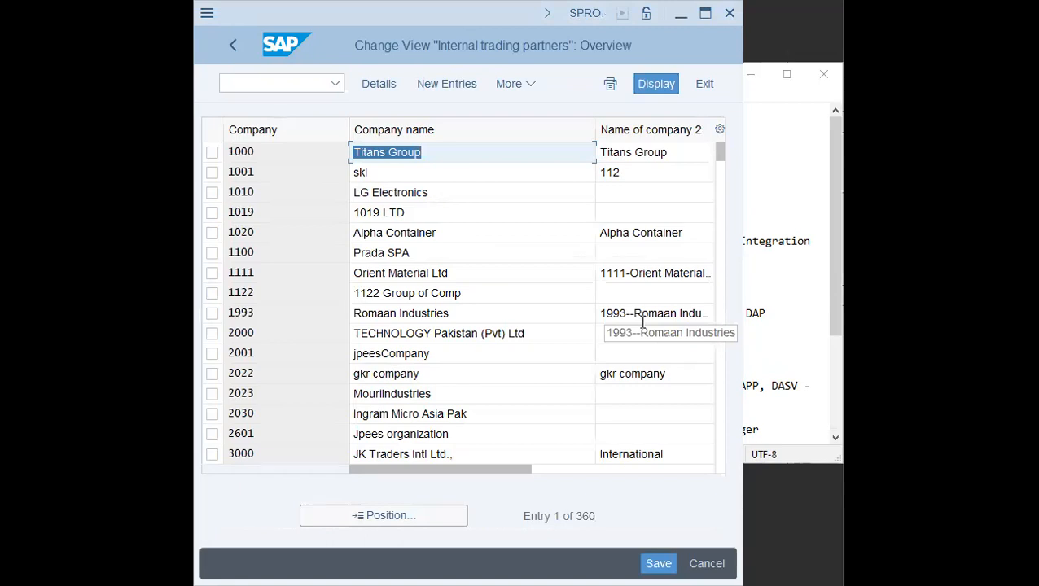
- Start a new company entry DAP named DAP Group of Industries, with DAP Group as the second name
{"action": "left_click", "coordinate": [466, 91]}
{"action": "type", "text": "DAP"}
{"action": "key", "text": "Tab"}
{"action": "type", "text": "DAP "}
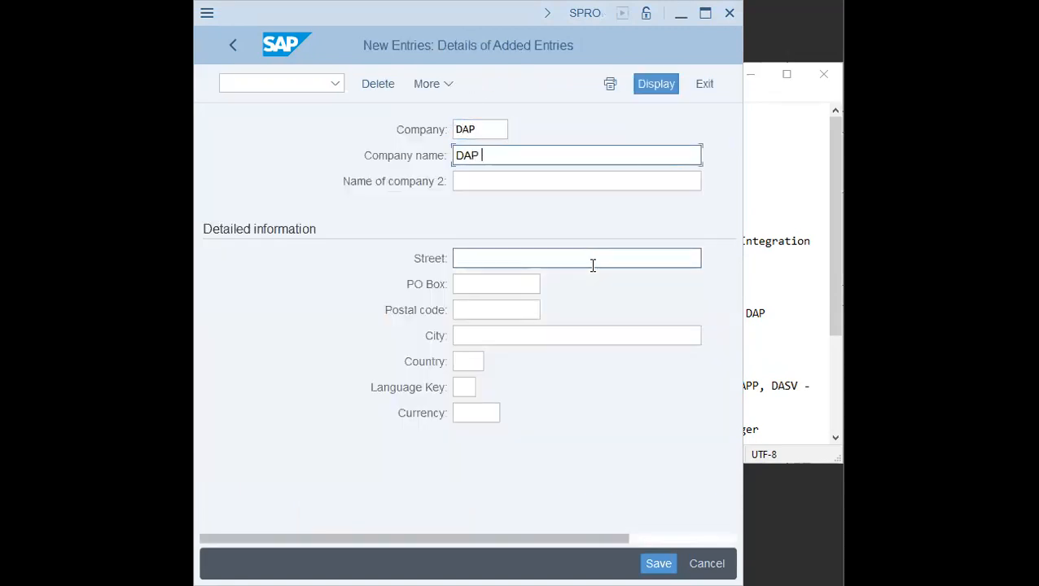
{"action": "type", "text": "Group of Industries"}
{"action": "key", "text": "Tab"}
{"action": "type", "text": "DAP Group"}
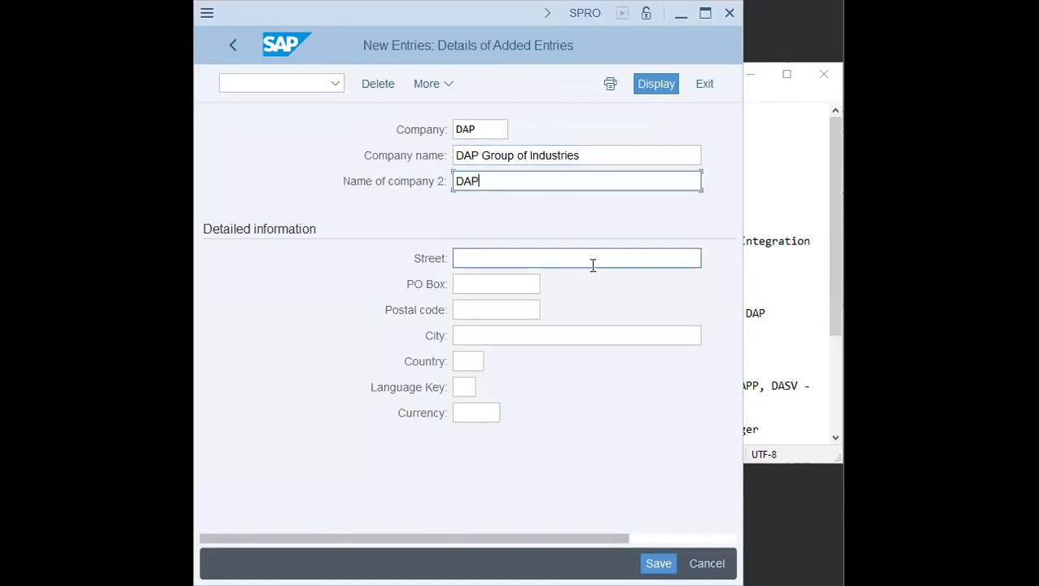
- Fill in the company's street, PO box, postal code, city Sharjah, country AE, language EN and currency USD
{"action": "key", "text": "Tab"}
{"action": "key", "text": "space"}
{"action": "key", "text": "Down"}
{"action": "key", "text": "Return"}
{"action": "key", "text": "Tab"}
{"action": "key", "text": "space"}
{"action": "key", "text": "Down"}
{"action": "key", "text": "Return"}
{"action": "key", "text": "Tab"}
{"action": "key", "text": "space"}
{"action": "key", "text": "Down"}
{"action": "key", "text": "Return"}
{"action": "key", "text": "Tab"}
{"action": "key", "text": "space"}
{"action": "key", "text": "Down"}
{"action": "key", "text": "Return"}
{"action": "key", "text": "Tab"}
{"action": "key", "text": "space"}
{"action": "key", "text": "Down"}
{"action": "key", "text": "Down"}
{"action": "key", "text": "Up"}
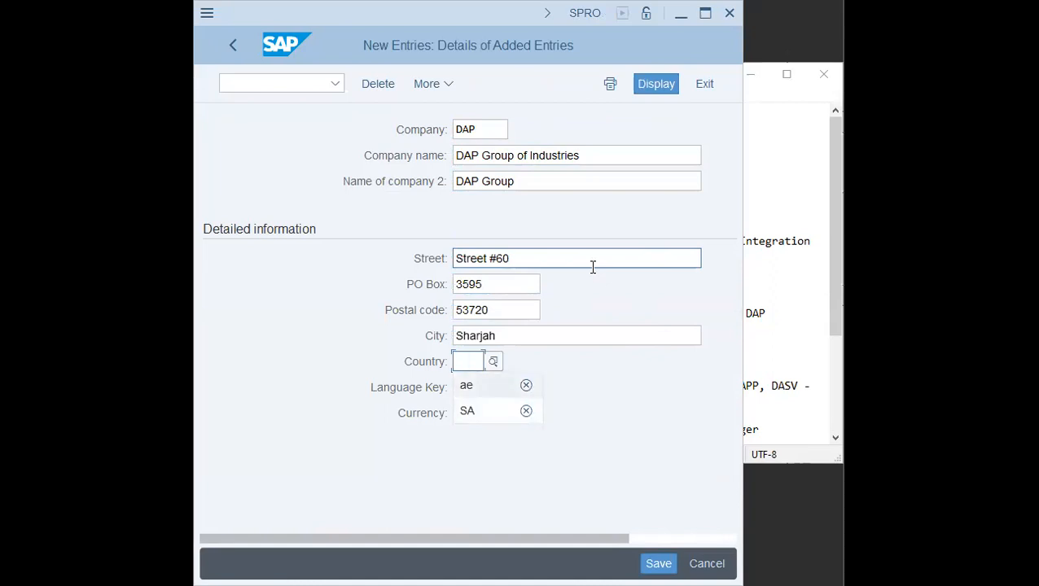
{"action": "key", "text": "Return"}
{"action": "key", "text": "Tab"}
{"action": "key", "text": "space"}
{"action": "key", "text": "Down"}
{"action": "key", "text": "Return"}
{"action": "key", "text": "Tab"}
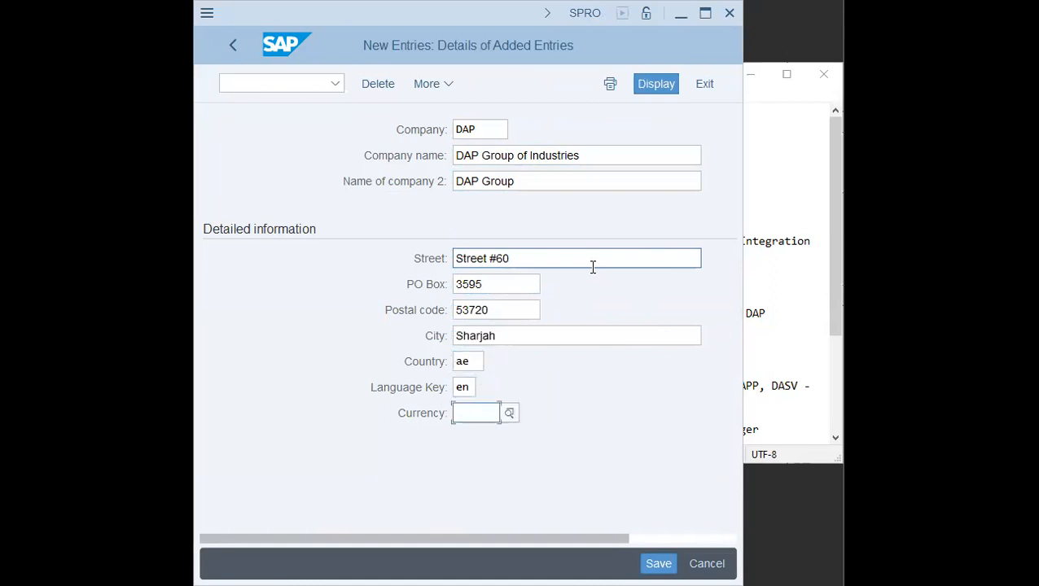
{"action": "type", "text": "USD"}
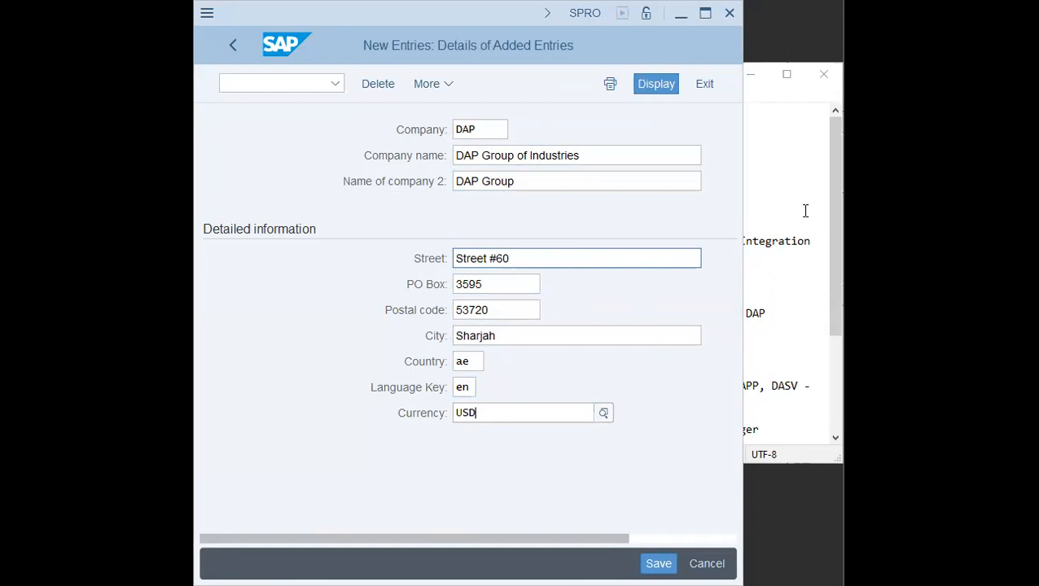
- Check the reporting currency on the outline's Mother Company line
{"action": "key", "text": "alt+Tab"}
{"action": "left_click_drag", "start_coordinate": [708, 139], "coordinate": [626, 139]}
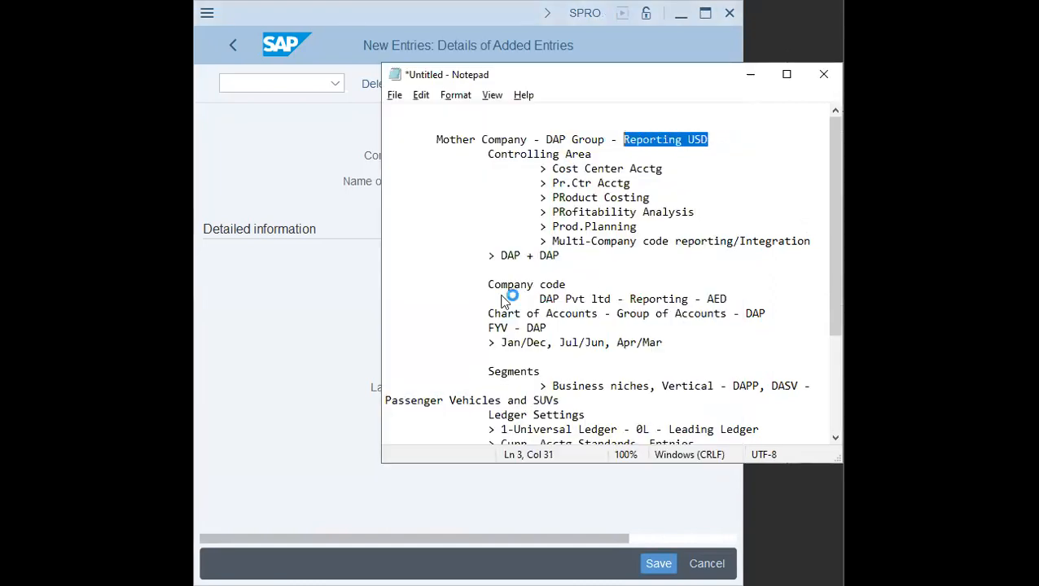
{"action": "key", "text": "alt+Tab"}
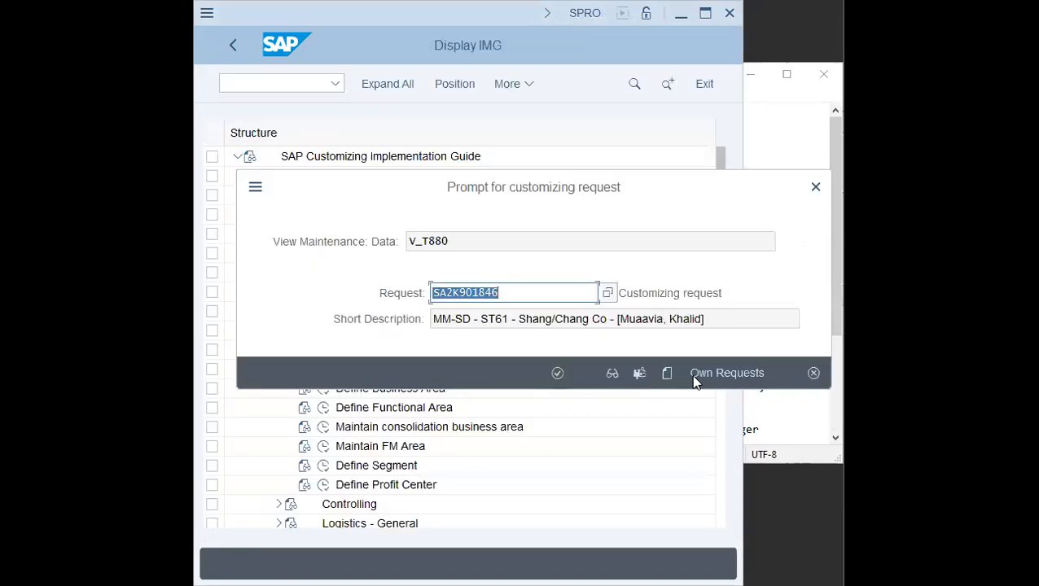
- Create a new customizing request described as DAP Group - FICO with the team members' names, and assign it
{"action": "left_click", "coordinate": [667, 373]}
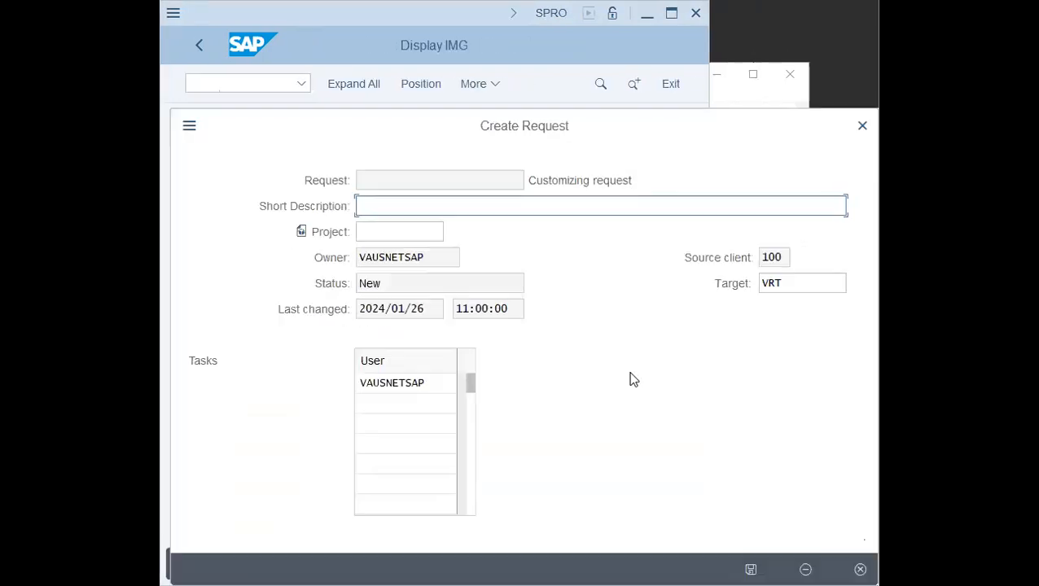
{"action": "type", "text": "DAP Grop -"}
{"action": "key", "text": "BackSpace"}
{"action": "key", "text": "BackSpace"}
{"action": "key", "text": "BackSpace"}
{"action": "type", "text": "up - FICO "}
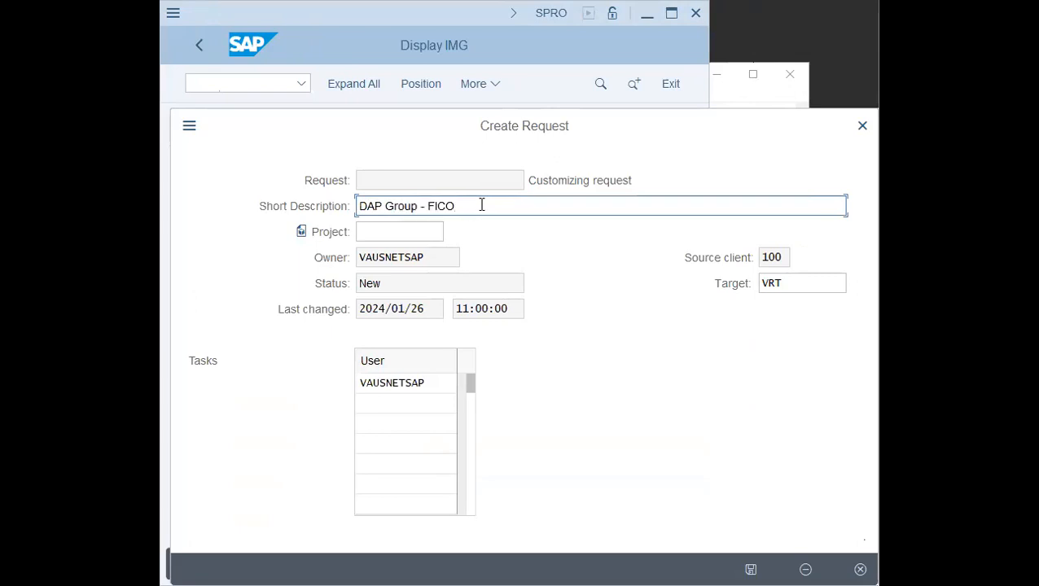
{"action": "type", "text": "- [Umair, Naveed]"}
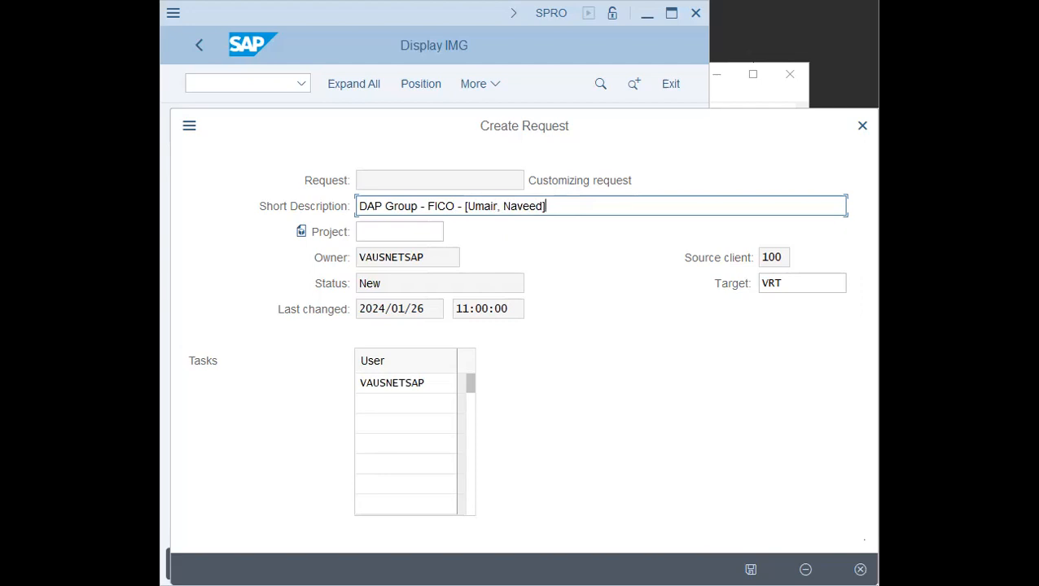
{"action": "left_click", "coordinate": [750, 570]}
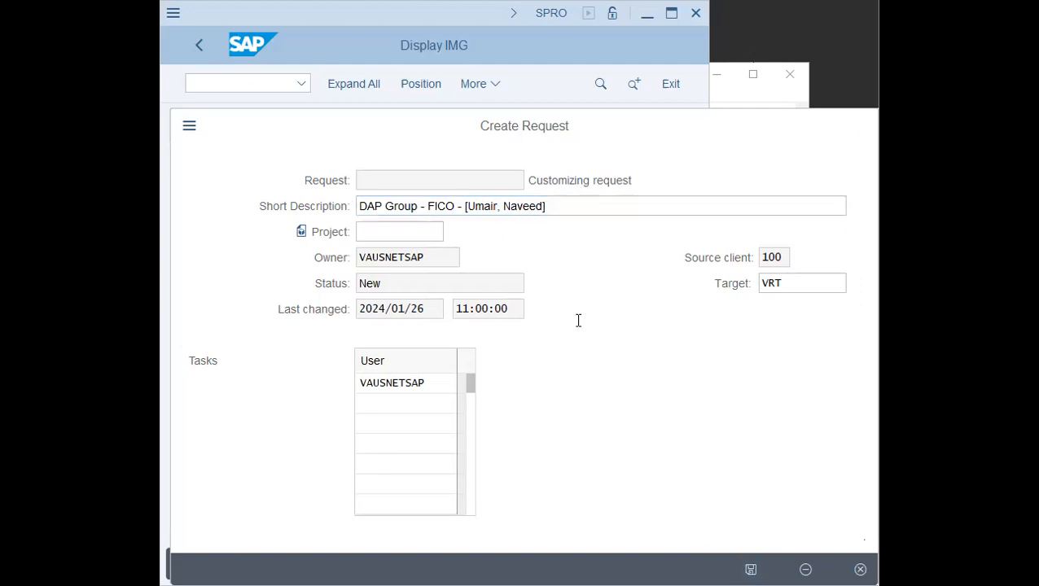
{"action": "left_click", "coordinate": [557, 372]}
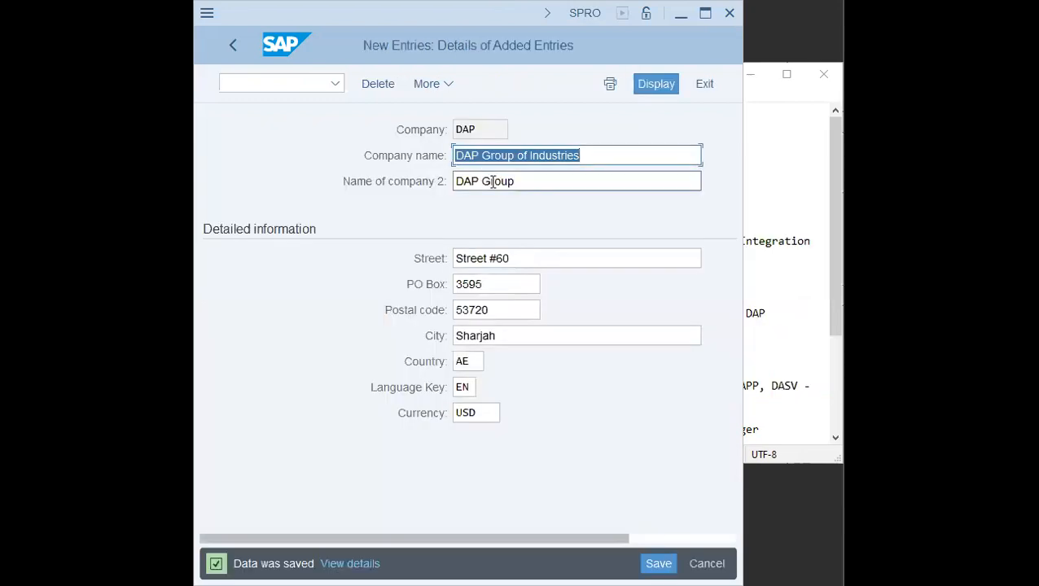
- Return from the saved company entry and review the outline's Company code section
{"action": "left_click", "coordinate": [518, 179]}
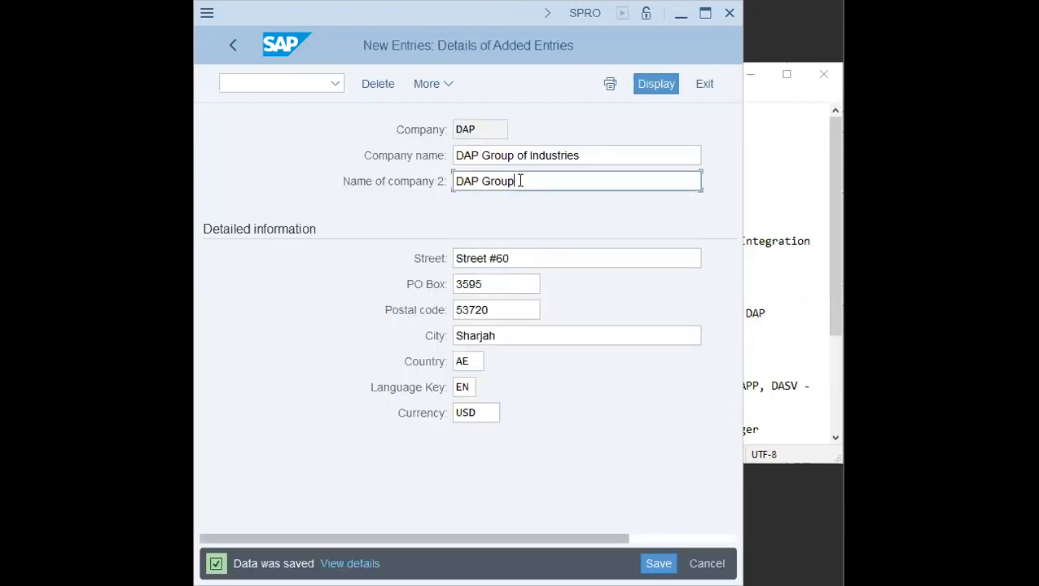
{"action": "left_click", "coordinate": [233, 55]}
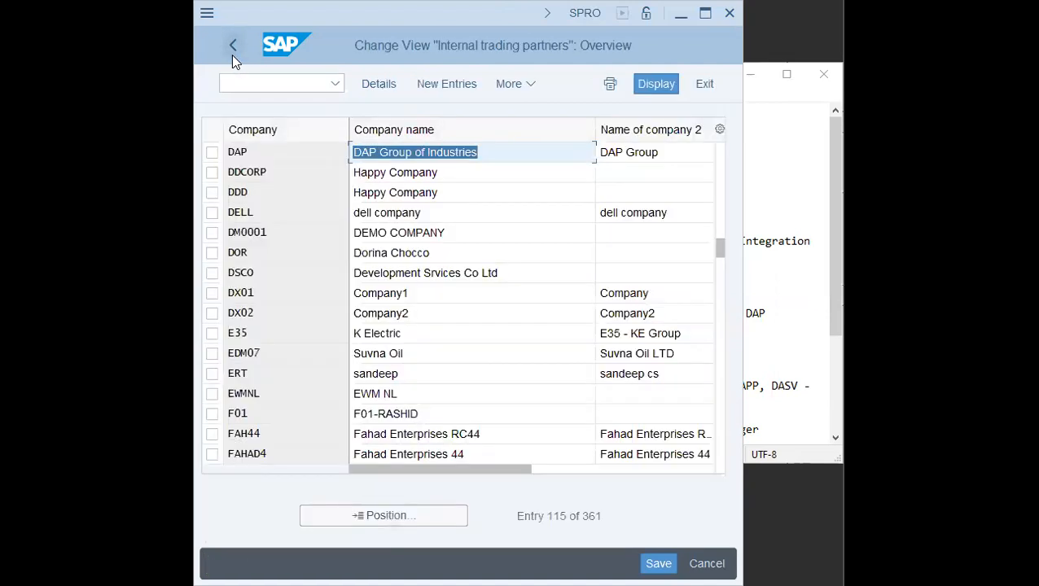
{"action": "left_click", "coordinate": [805, 185]}
{"action": "left_click", "coordinate": [486, 282]}
{"action": "left_click", "coordinate": [551, 300]}
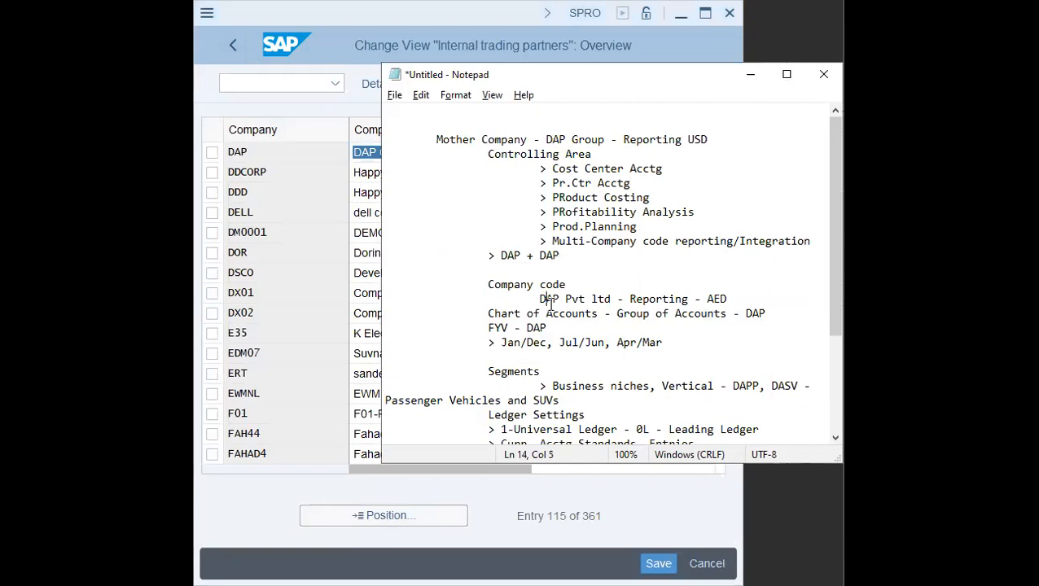
{"action": "left_click", "coordinate": [234, 45]}
- Add a new company code DAP named DAP Sharjah Pvt. Ltd with city Sharjah under Edit Company Code Data
{"action": "left_click", "coordinate": [325, 369]}
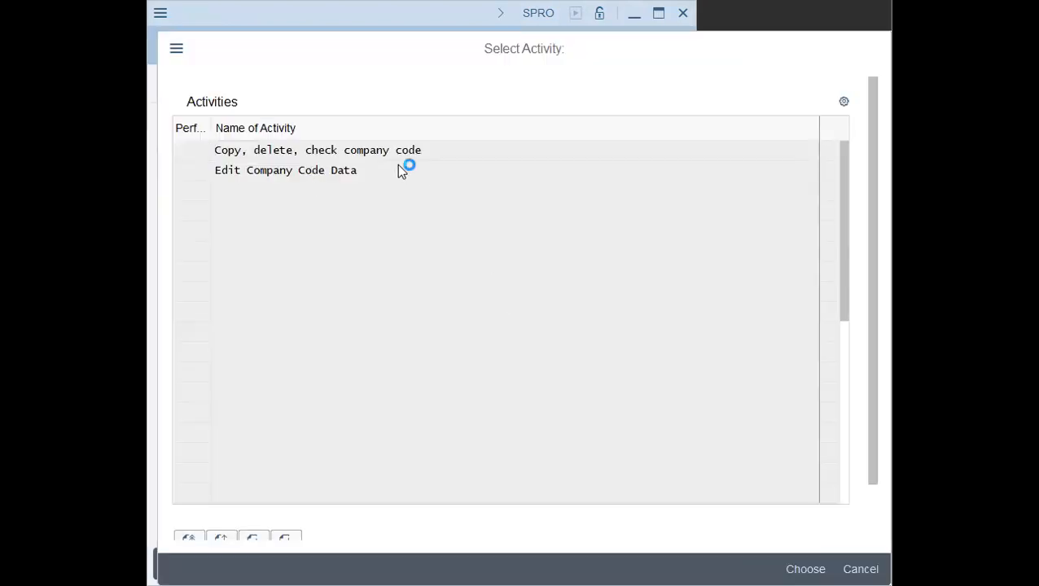
{"action": "double_click", "coordinate": [400, 169]}
{"action": "left_click", "coordinate": [436, 85]}
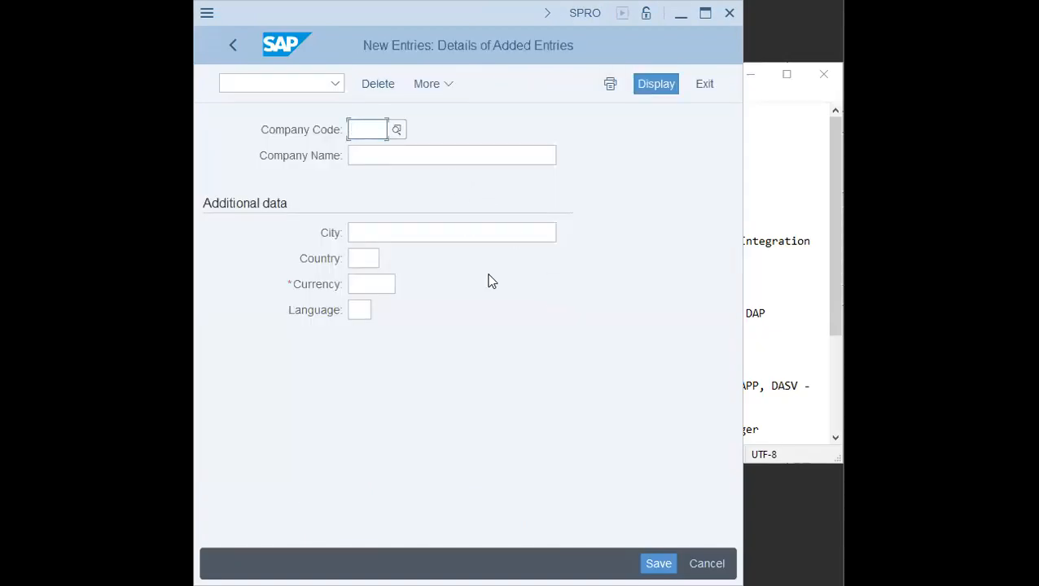
{"action": "type", "text": "dap"}
{"action": "key", "text": "Tab"}
{"action": "type", "text": "DAP Pvt"}
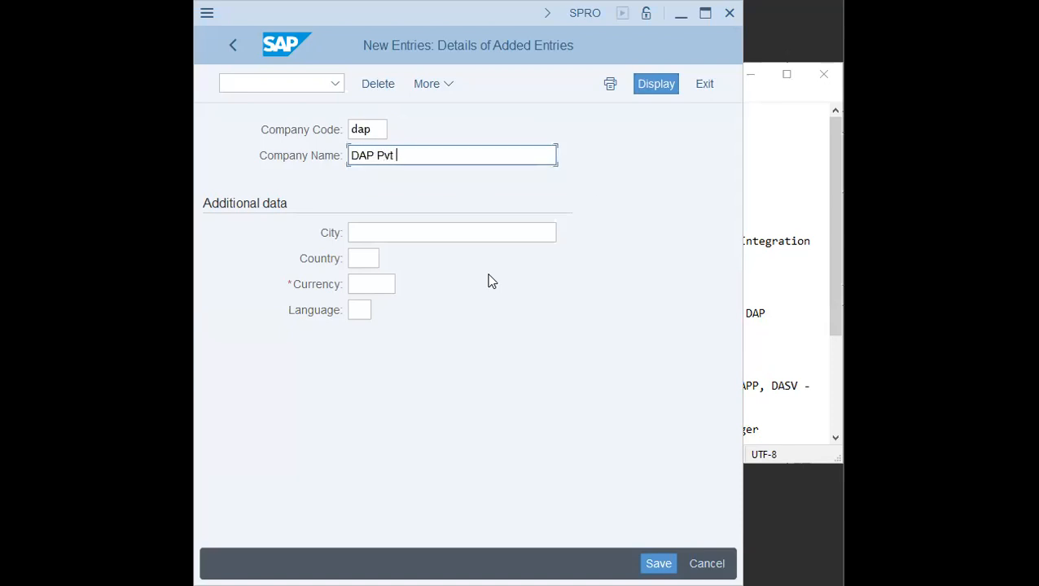
{"action": "type", "text": ". Ltd"}
{"action": "key", "text": "Left"}
{"action": "key", "text": "Left"}
{"action": "type", "text": "Sharjah"}
{"action": "key", "text": "Tab"}
{"action": "type", "text": "Sharjah"}
{"action": "key", "text": "Tab"}
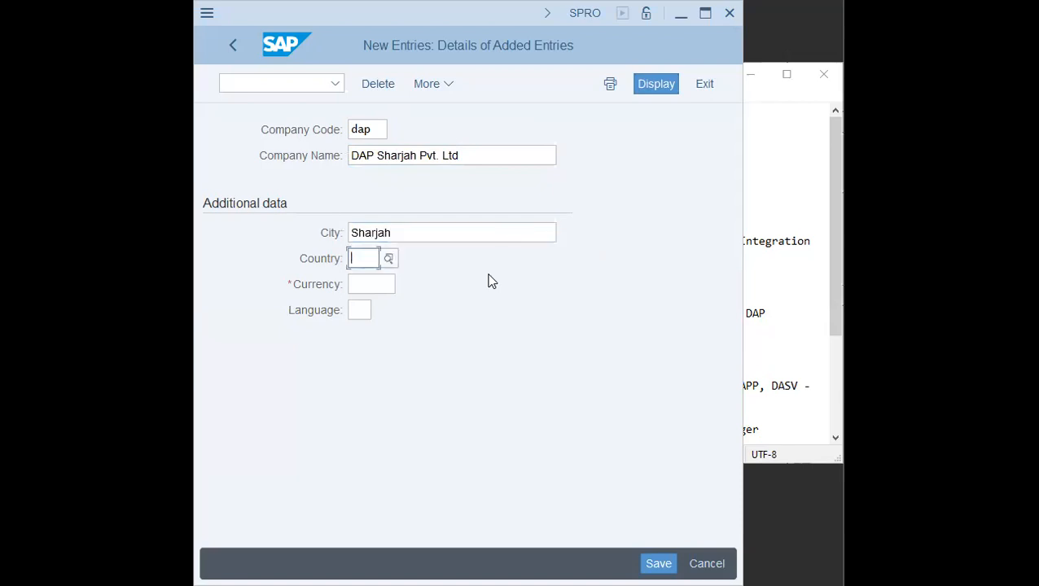
- Set the company code's country to AE, currency to AED and language to EN
{"action": "type", "text": "AE"}
{"action": "key", "text": "Tab"}
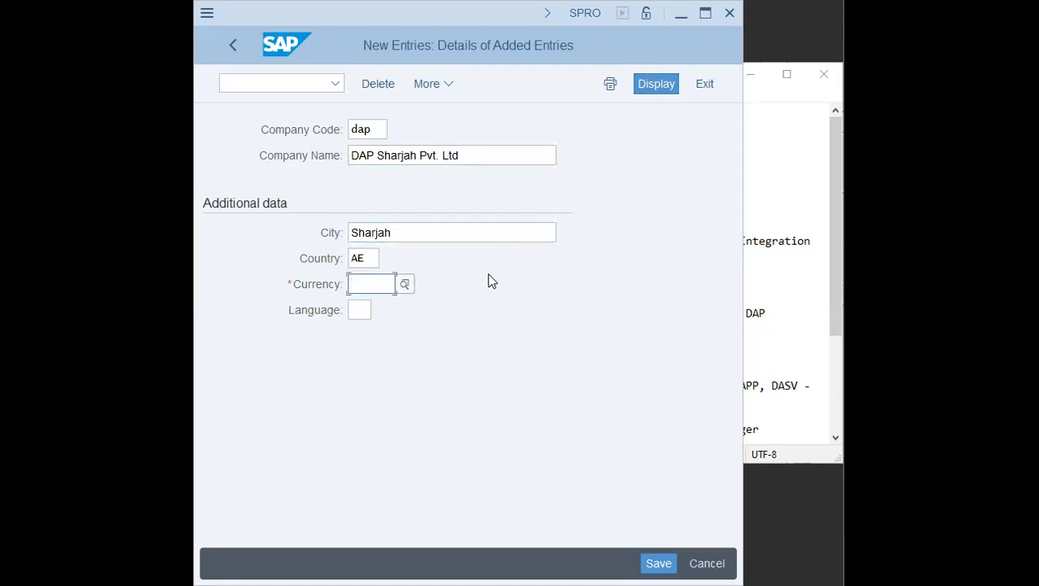
{"action": "type", "text": "aed"}
{"action": "key", "text": "Tab"}
{"action": "type", "text": "en"}
{"action": "key", "text": "Return"}
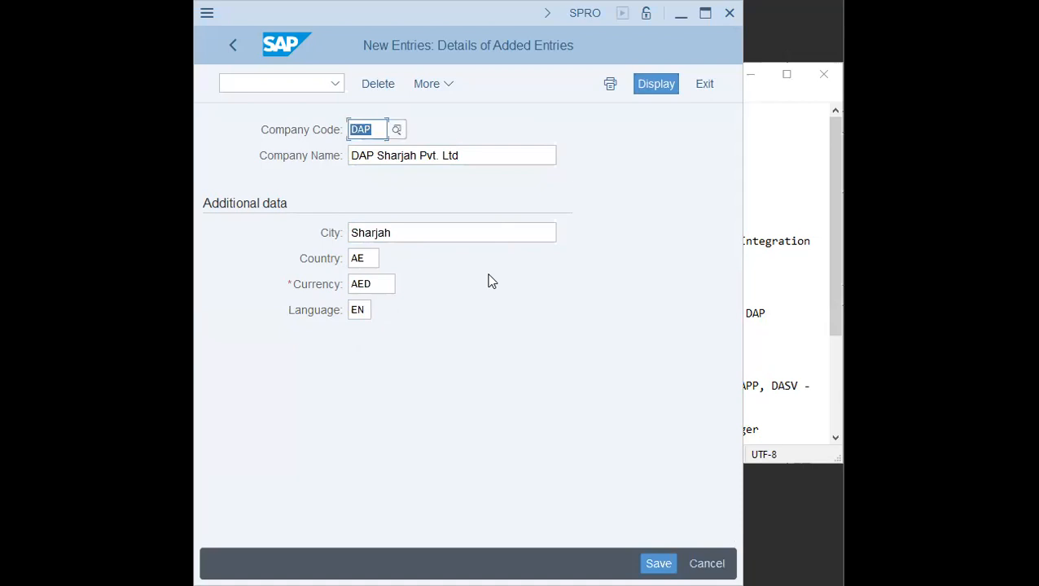
- Save the company code, entering country AE in its address details
{"action": "left_click", "coordinate": [659, 564]}
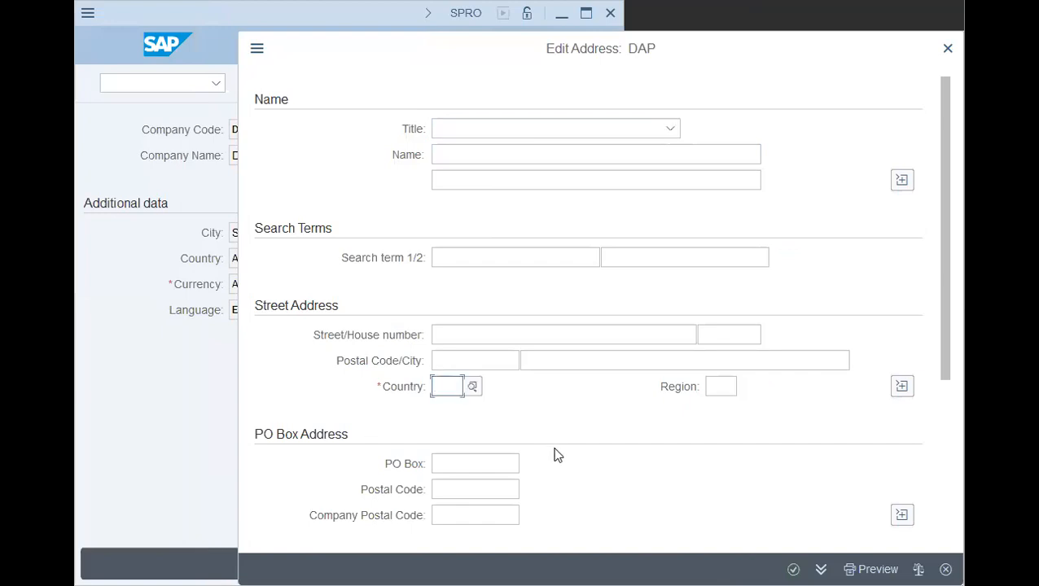
{"action": "type", "text": "ae"}
{"action": "key", "text": "Tab"}
{"action": "key", "text": "Return"}
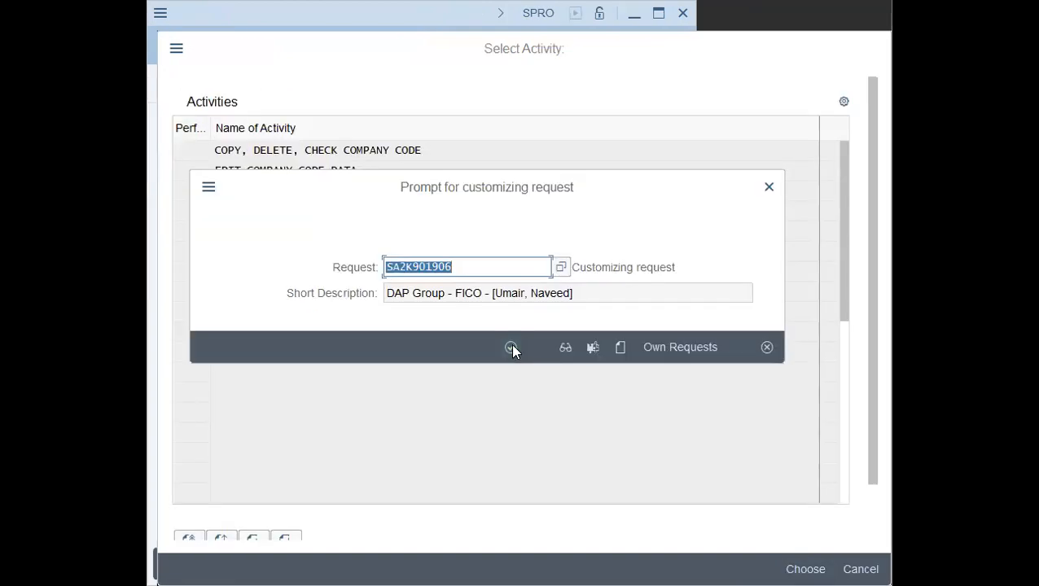
{"action": "left_click", "coordinate": [510, 346]}
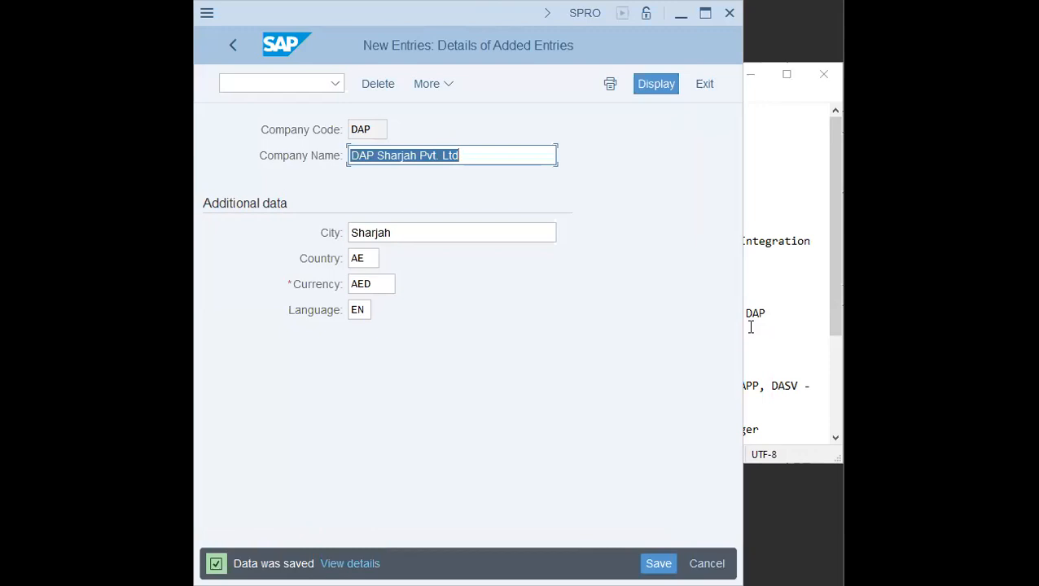
- Leave the company code maintenance and open Define Segment under Enterprise Structure
{"action": "left_click", "coordinate": [823, 259]}
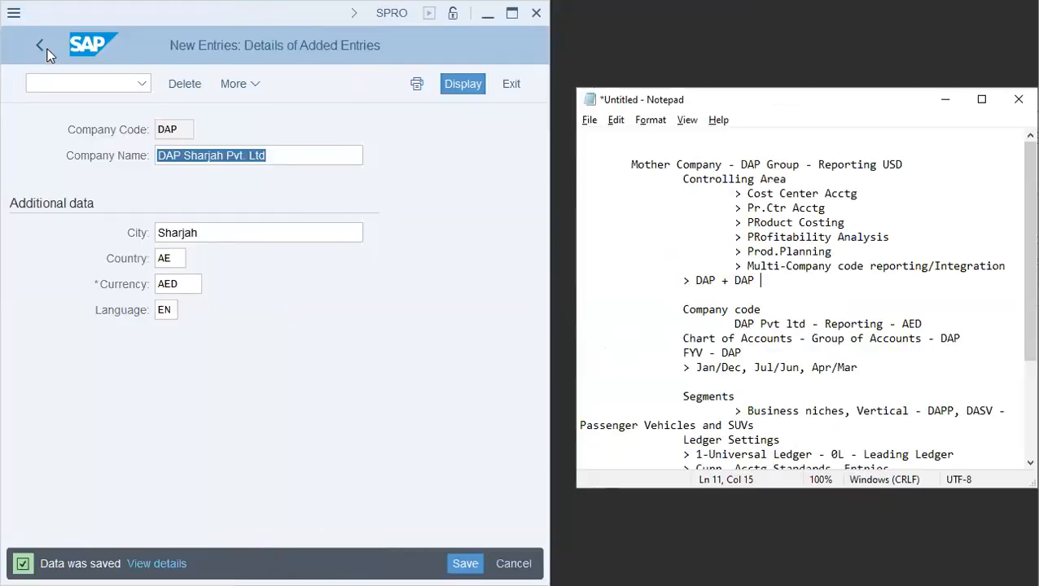
{"action": "left_click", "coordinate": [43, 51]}
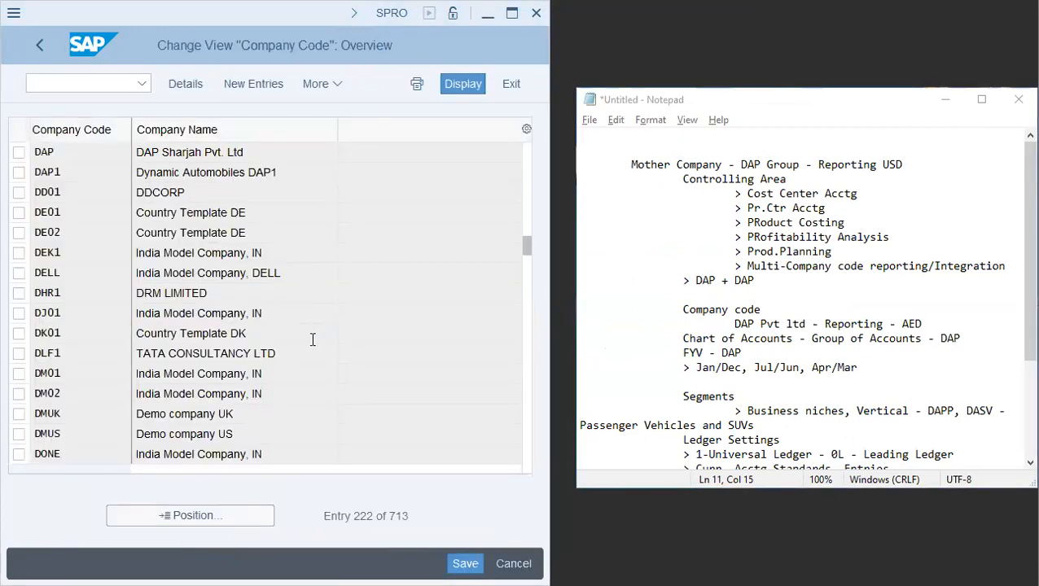
{"action": "left_click", "coordinate": [28, 42]}
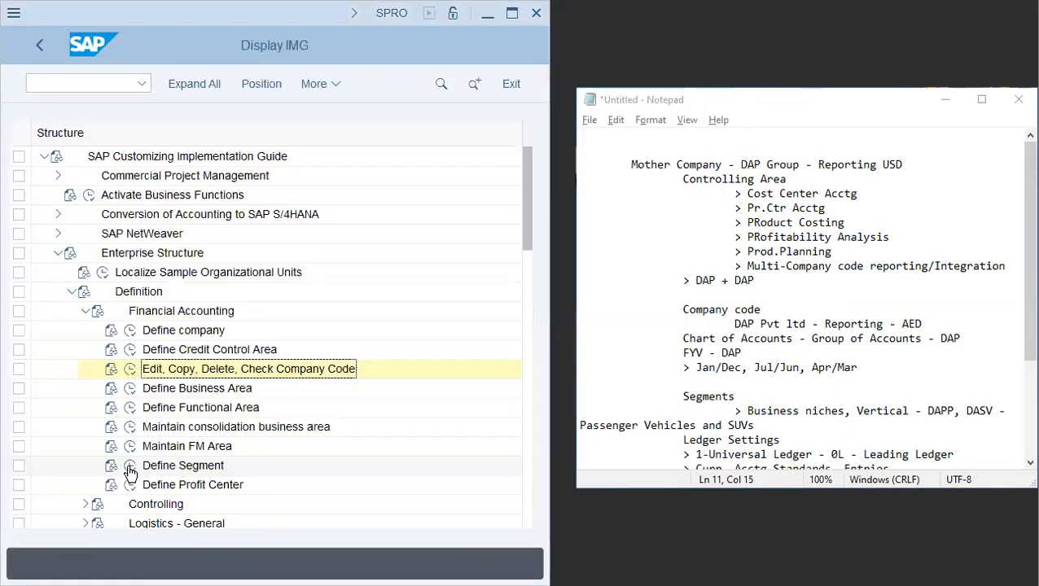
{"action": "left_click", "coordinate": [131, 466]}
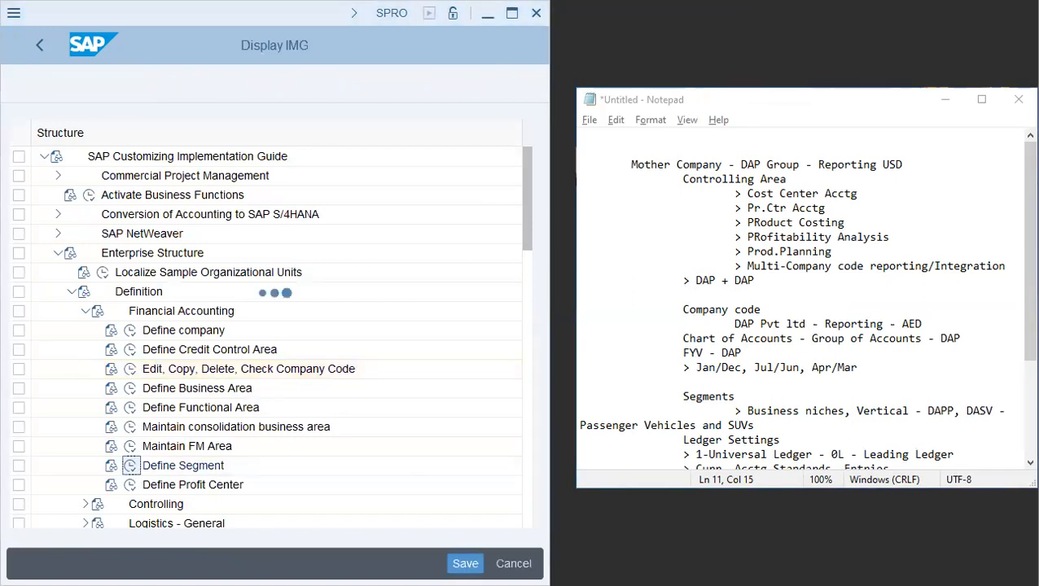
- Add segments DAPP described as DAP Group - Passenger Vehicles and DASV described as DAP Group - SUVs
{"action": "scroll", "coordinate": [1023, 271], "scroll_direction": "down", "scroll_amount": 3}
{"action": "left_click_drag", "start_coordinate": [927, 280], "coordinate": [993, 280]}
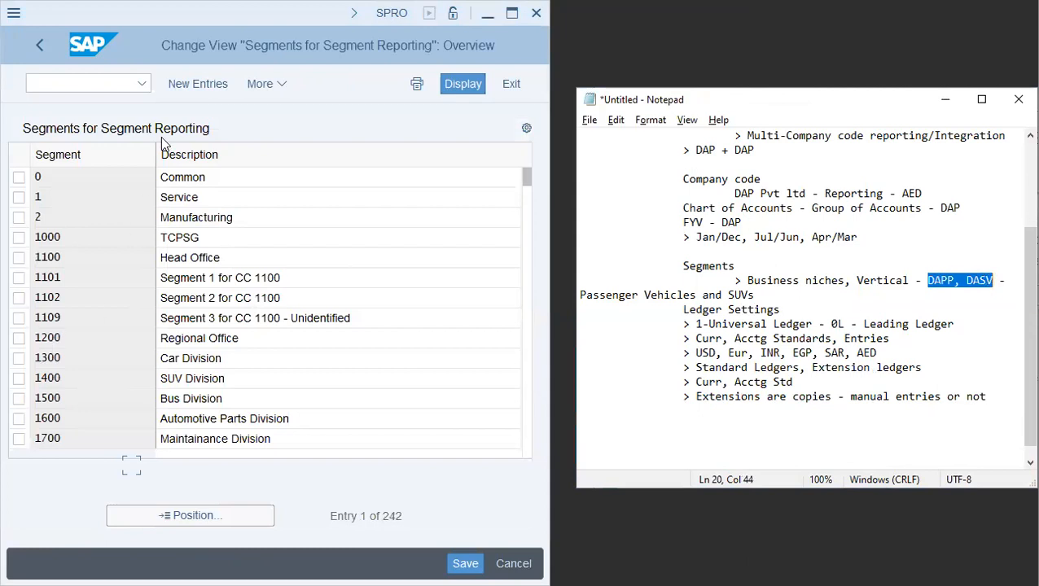
{"action": "left_click", "coordinate": [196, 86]}
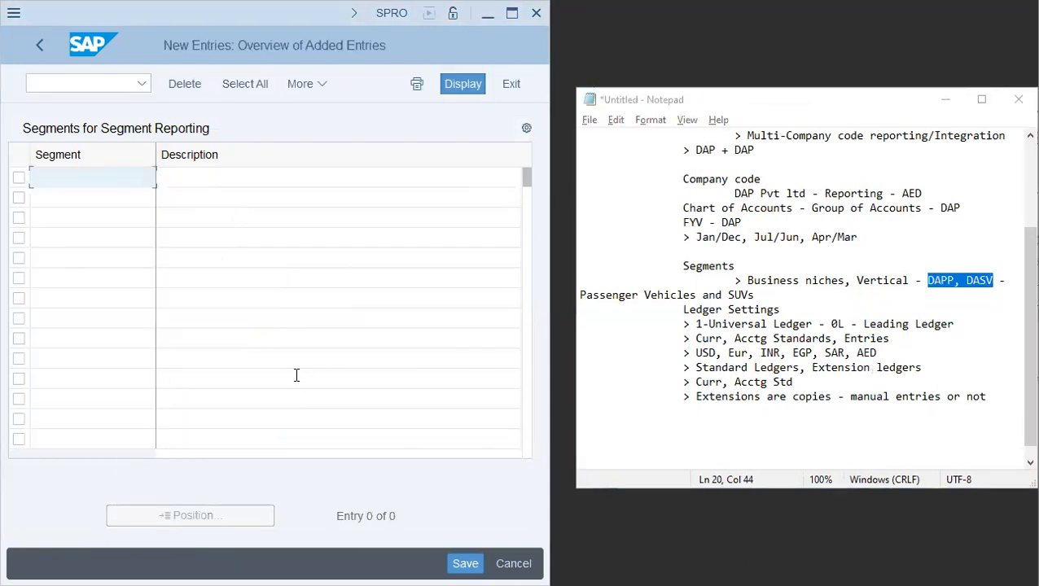
{"action": "type", "text": "DAPP"}
{"action": "key", "text": "Tab"}
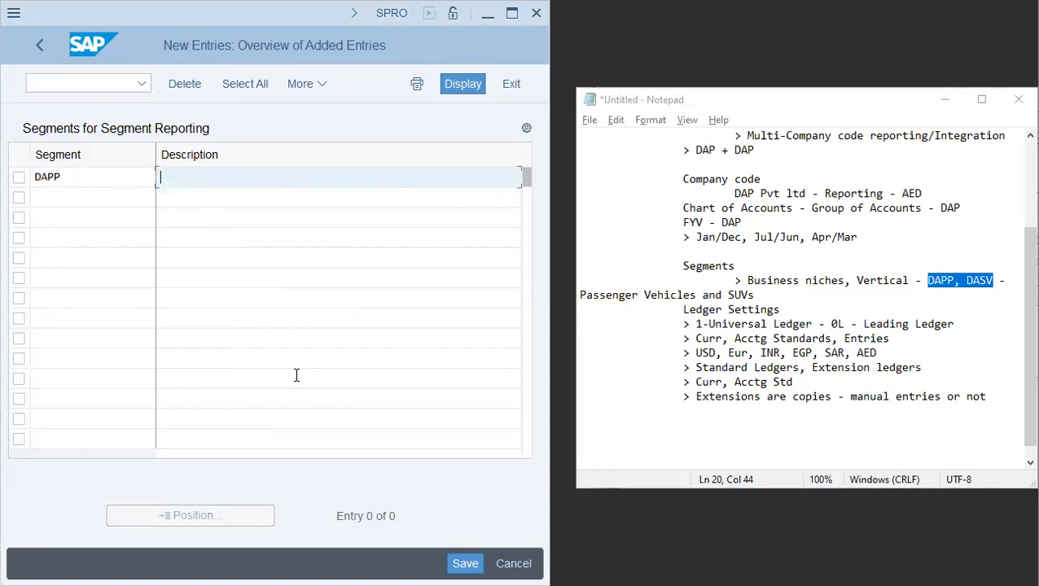
{"action": "key", "text": "Tab"}
{"action": "type", "text": "DASV"}
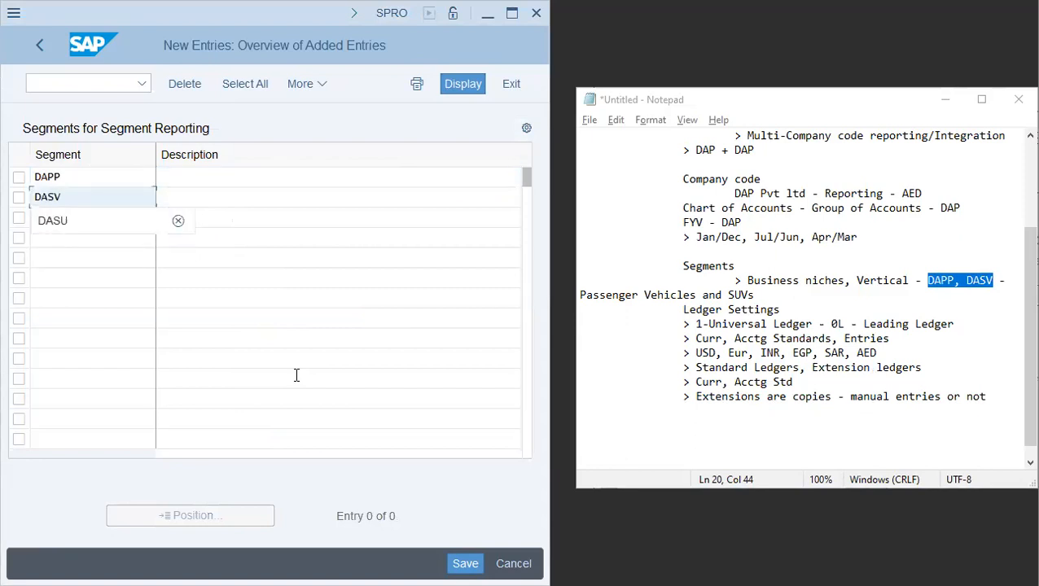
{"action": "key", "text": "shift+Tab"}
{"action": "type", "text": "DAP Group - Passenger Vehic"}
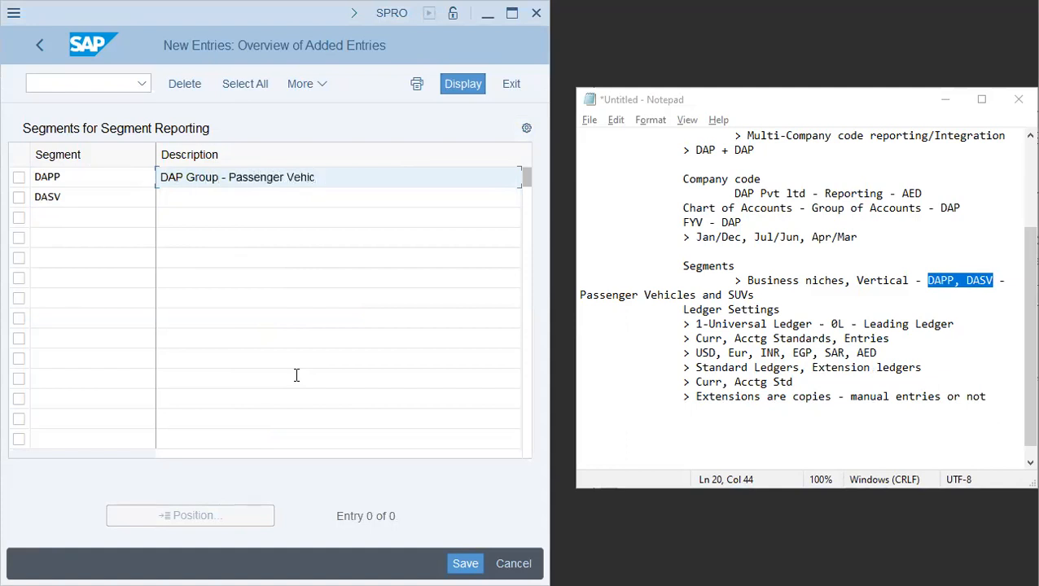
{"action": "type", "text": "les"}
{"action": "key", "text": "Tab"}
{"action": "key", "text": "Tab"}
{"action": "type", "text": "D"}
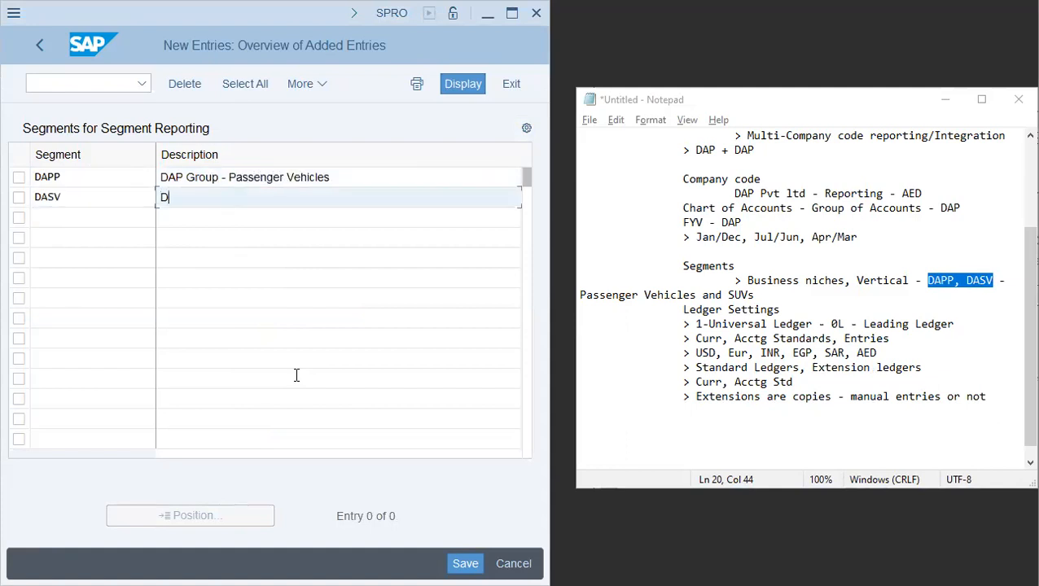
{"action": "type", "text": "AP Group - SUVs"}
{"action": "key", "text": "Return"}
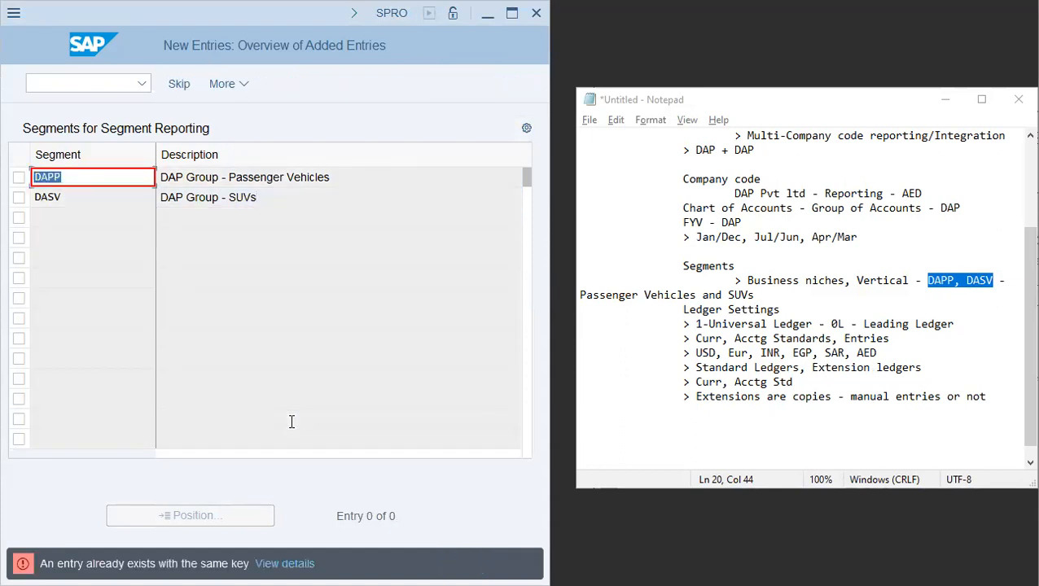
- Change the first new segment's key to Daap and save the segments to the customizing request
{"action": "left_click", "coordinate": [71, 178]}
{"action": "key", "text": "shift+Left"}
{"action": "key", "text": "shift+Right"}
{"action": "key", "text": "shift+Right"}
{"action": "key", "text": "shift+Right"}
{"action": "key", "text": "shift+Left"}
{"action": "type", "text": "aap"}
{"action": "key", "text": "Tab"}
{"action": "key", "text": "Return"}
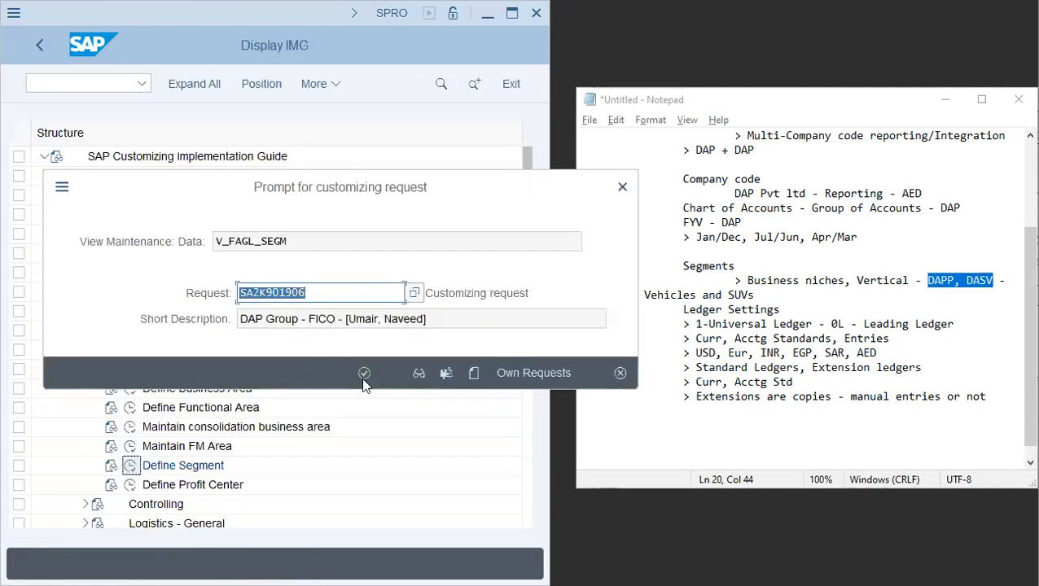
{"action": "left_click", "coordinate": [364, 380]}
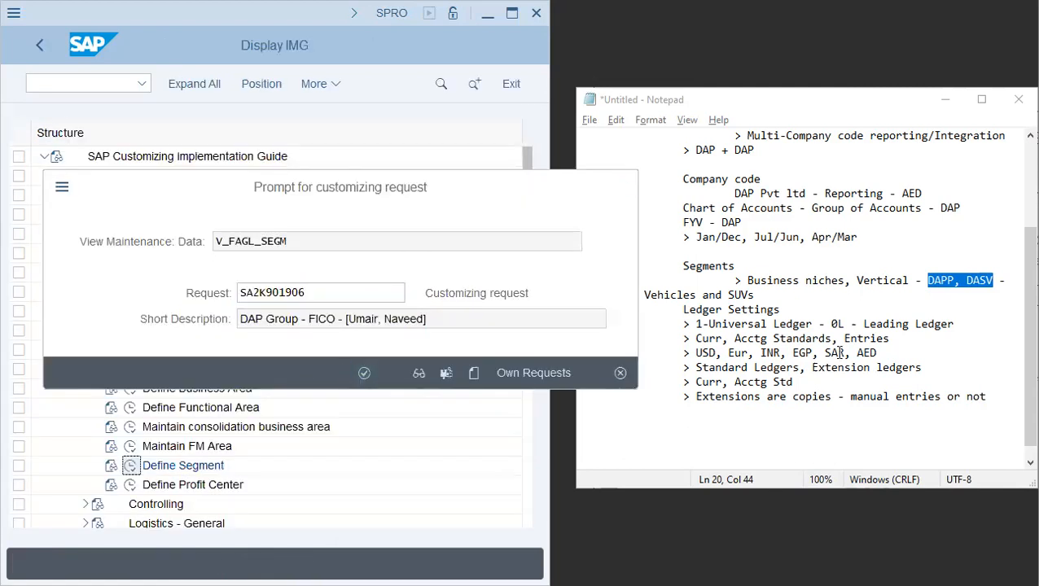
- Leave segment maintenance and open transaction OBC4 for field status variants
{"action": "left_click", "coordinate": [830, 308]}
{"action": "left_click", "coordinate": [35, 42]}
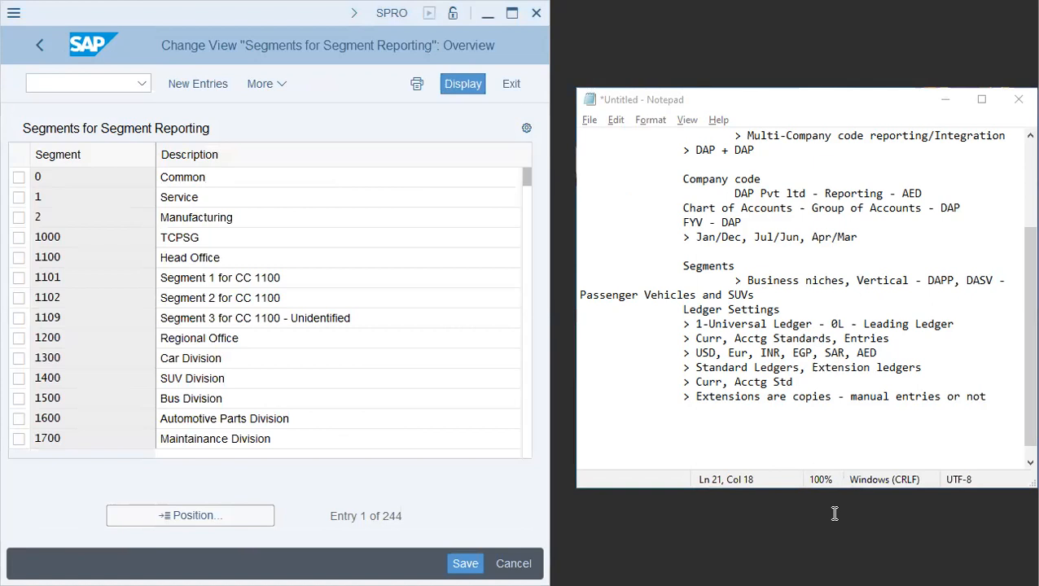
{"action": "left_click", "coordinate": [36, 44]}
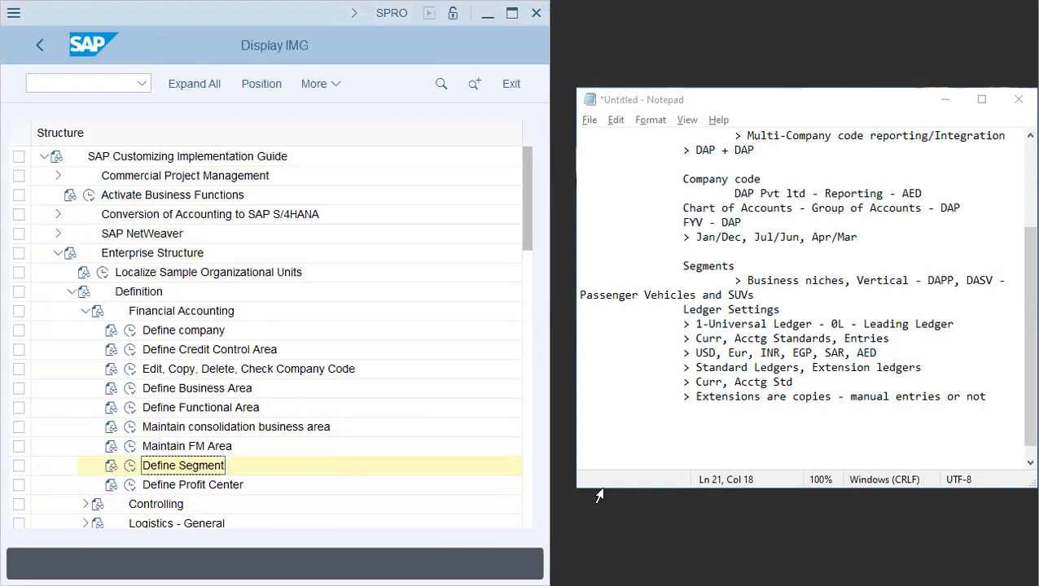
{"action": "left_click", "coordinate": [89, 83]}
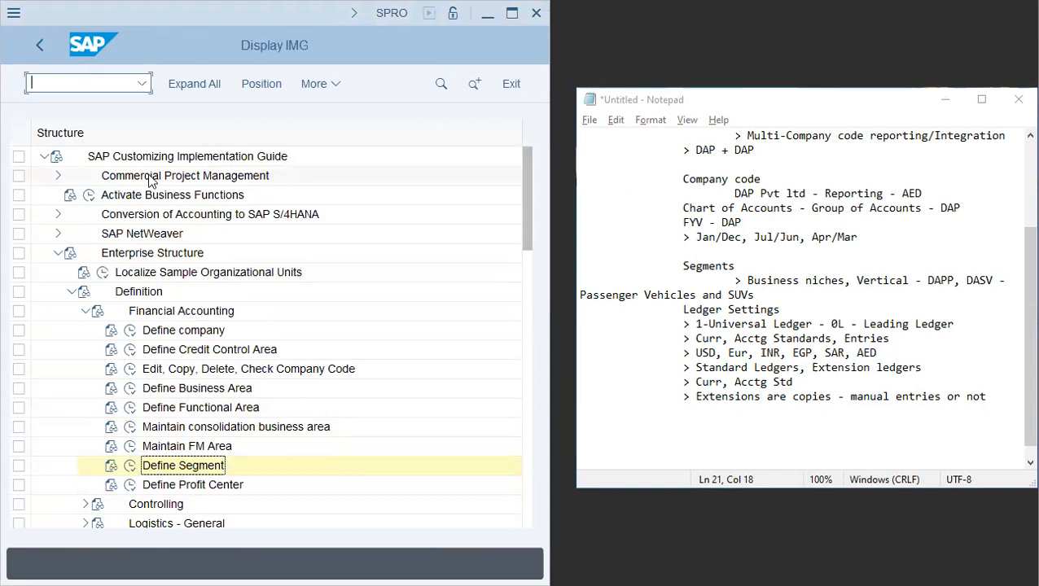
{"action": "type", "text": "/nobc4"}
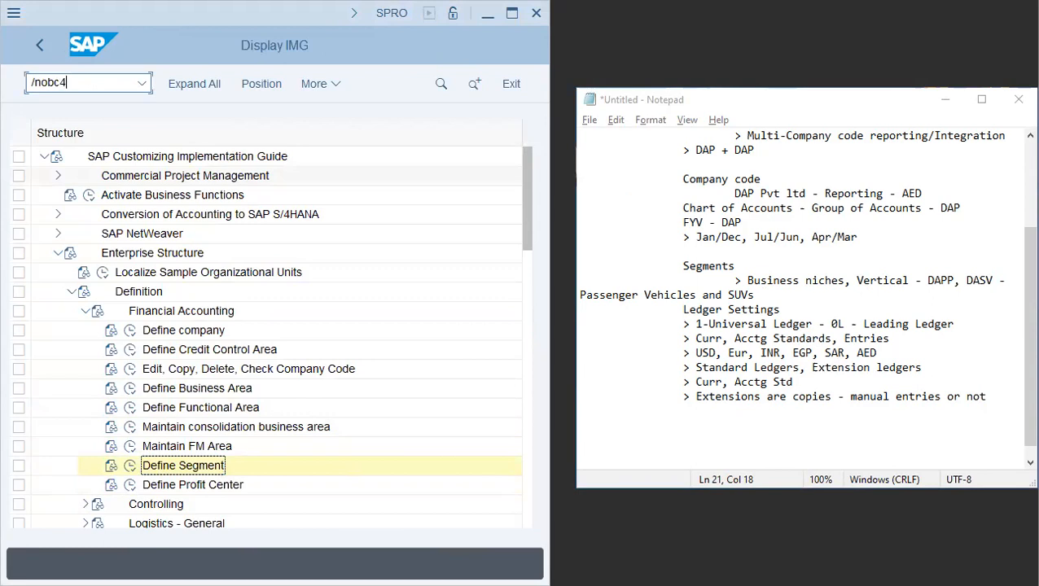
{"action": "key", "text": "Return"}
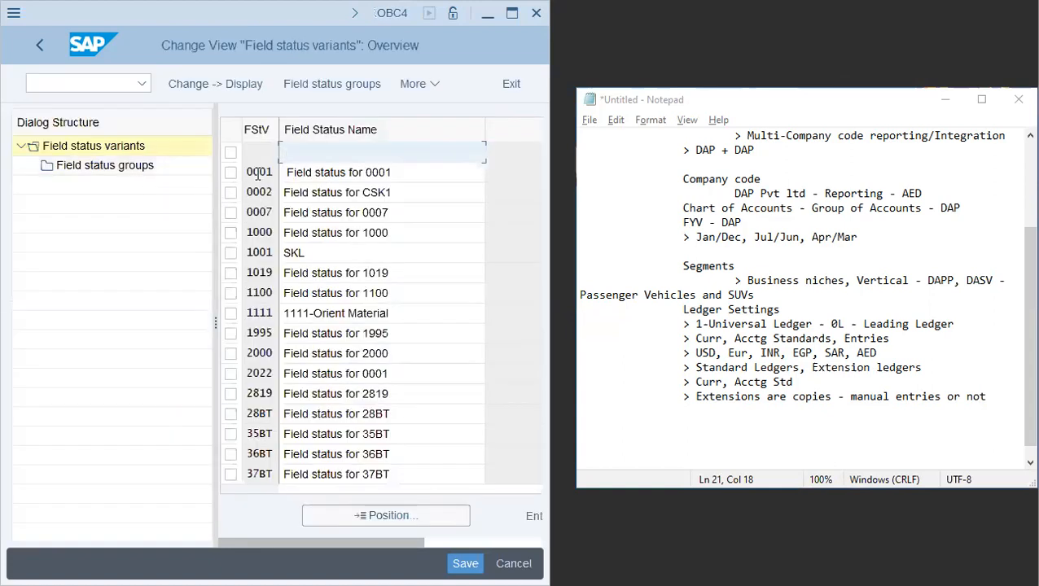
- Copy field status variant 0001 as DAP, naming it Field status for DAP
{"action": "left_click", "coordinate": [231, 173]}
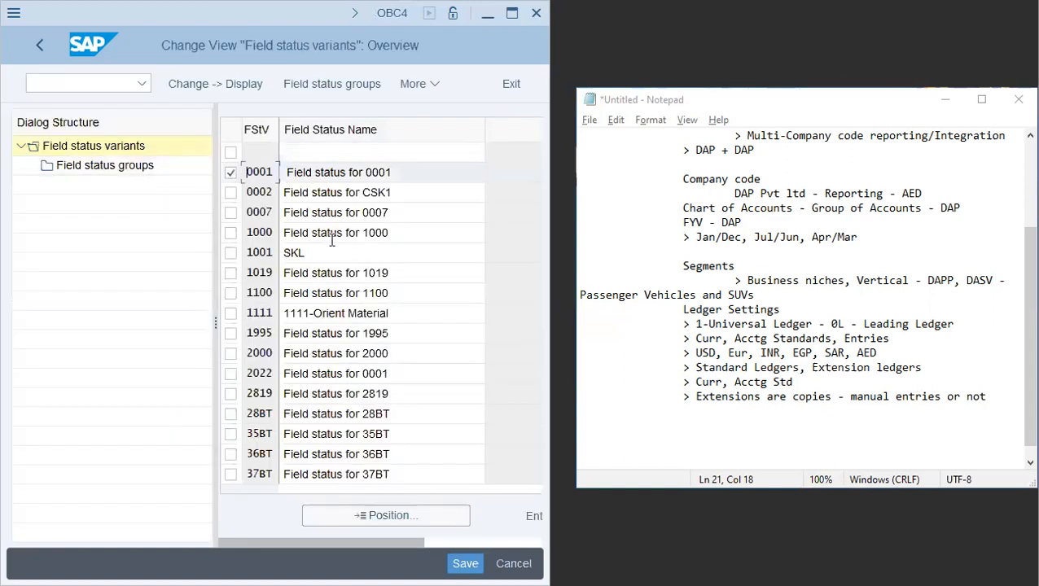
{"action": "left_click", "coordinate": [436, 83]}
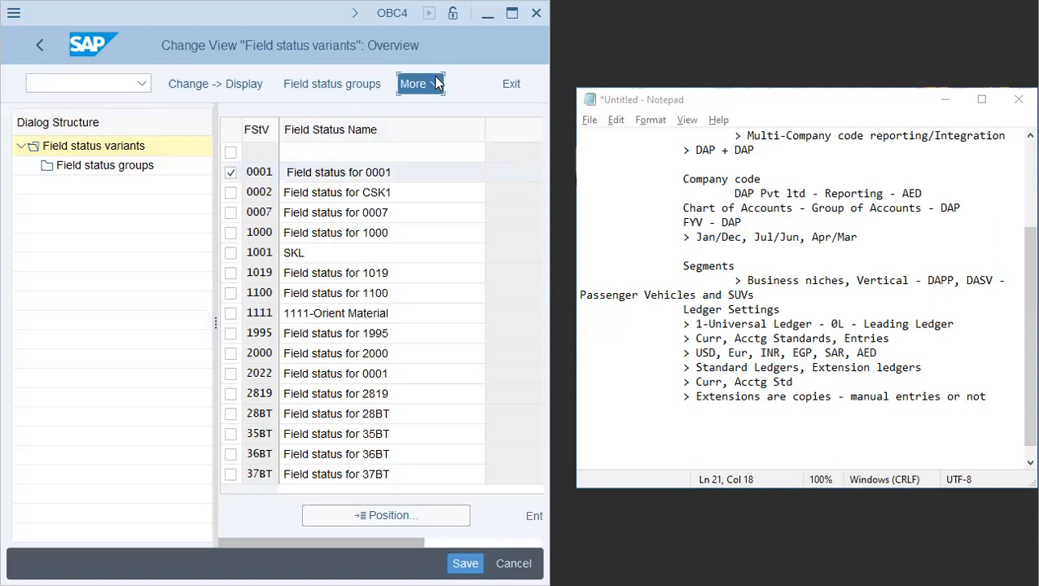
{"action": "left_click", "coordinate": [477, 139]}
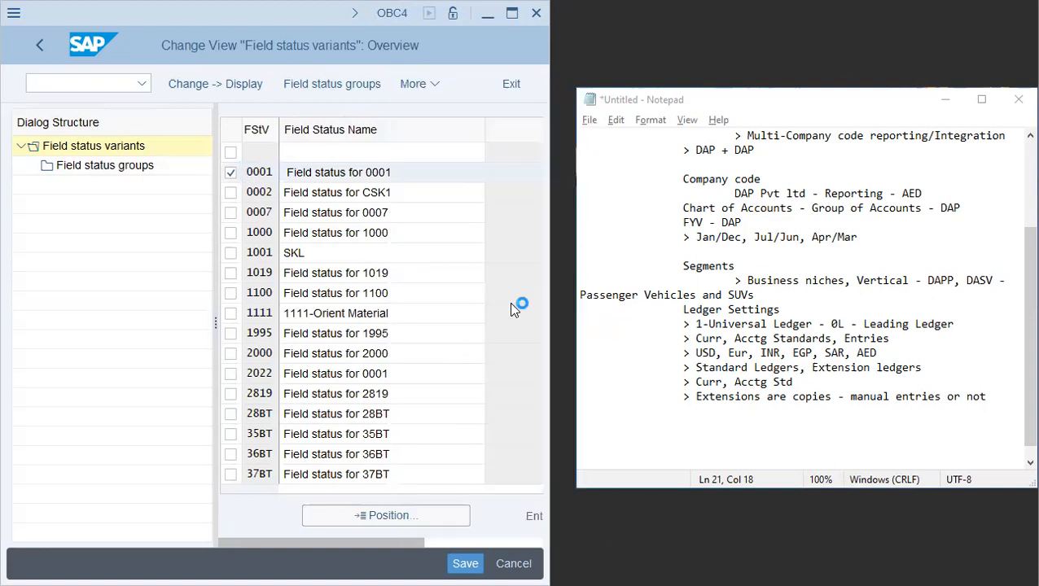
{"action": "type", "text": "DAP"}
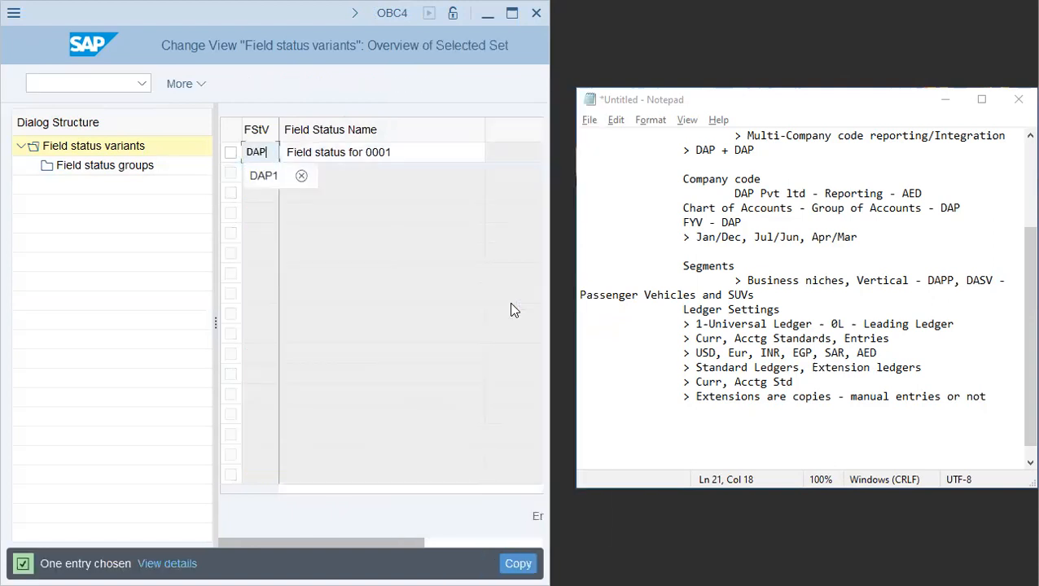
{"action": "key", "text": "Tab"}
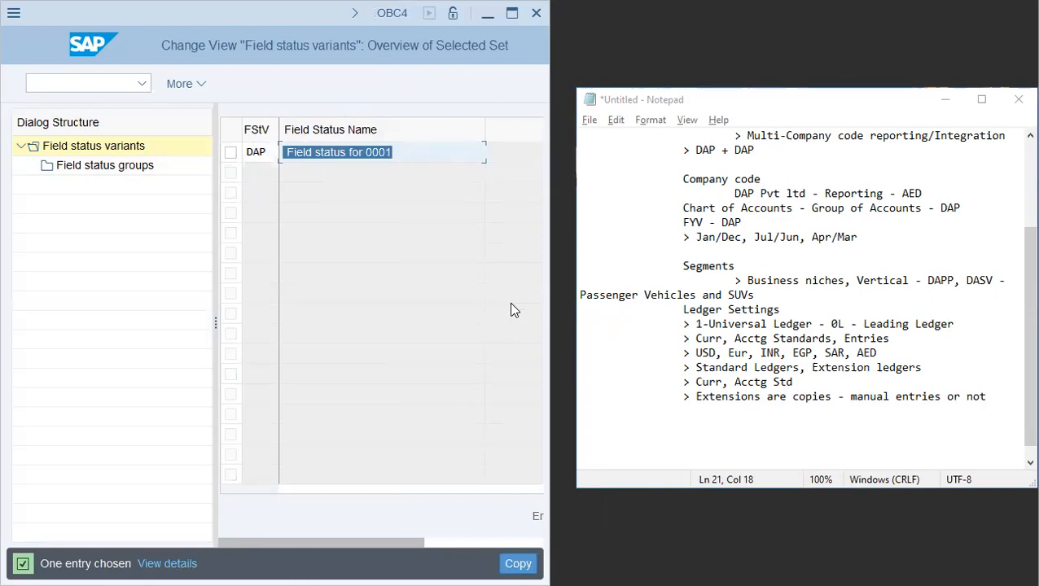
{"action": "key", "text": "End"}
{"action": "key", "text": "shift+Left"}
{"action": "key", "text": "shift+Left"}
{"action": "key", "text": "shift+Left"}
{"action": "key", "text": "shift+Left"}
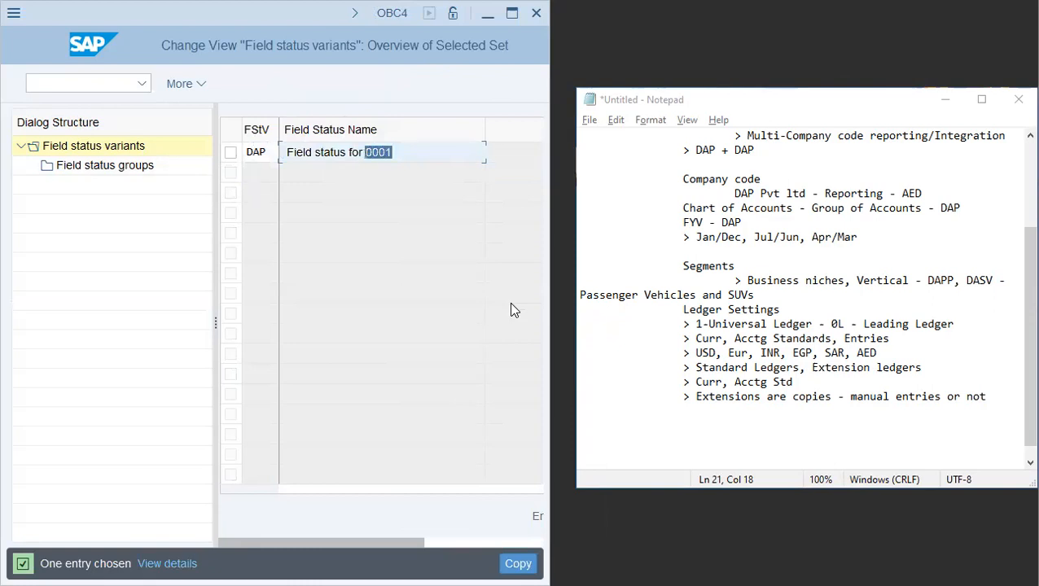
{"action": "key", "text": "shift+Left"}
{"action": "key", "text": "shift+Right"}
{"action": "type", "text": "GA"}
{"action": "key", "text": "BackSpace"}
{"action": "key", "text": "BackSpace"}
{"action": "type", "text": "DAP"}
{"action": "key", "text": "Return"}
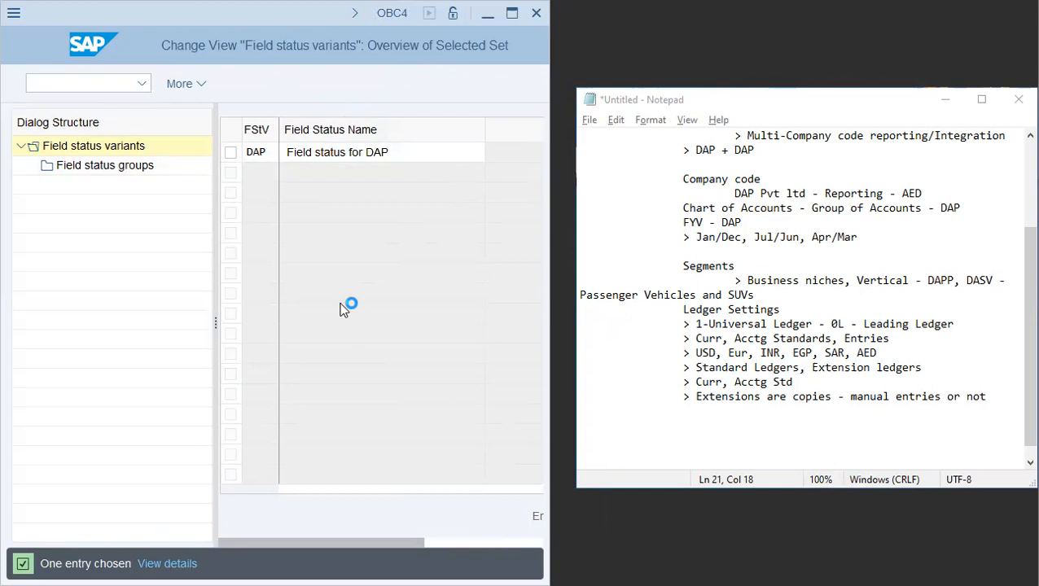
- Copy the variant with its dependent entries and save it to the customizing request
{"action": "key", "text": "Return"}
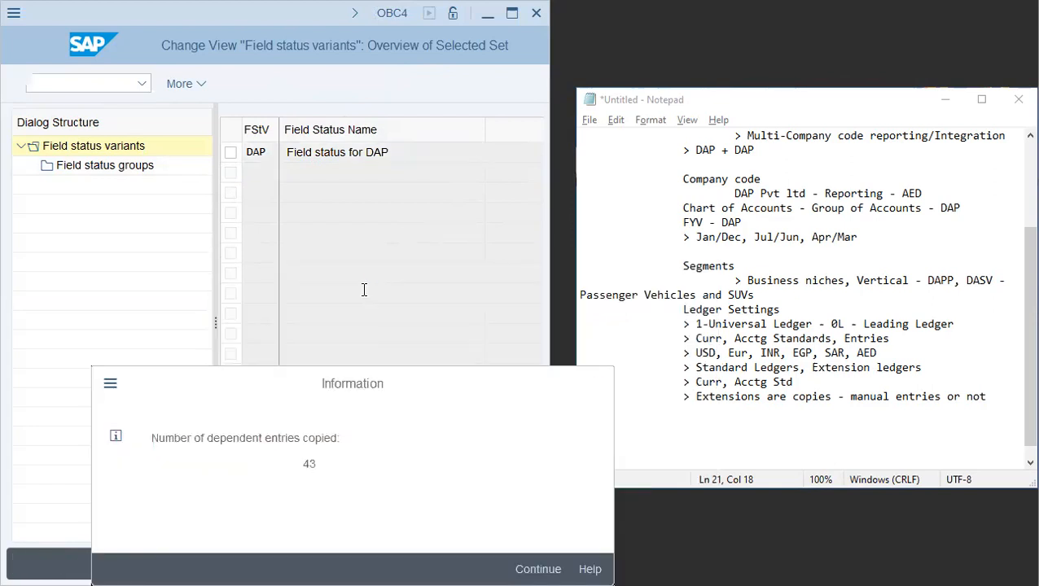
{"action": "key", "text": "Return"}
{"action": "key", "text": "ctrl+s"}
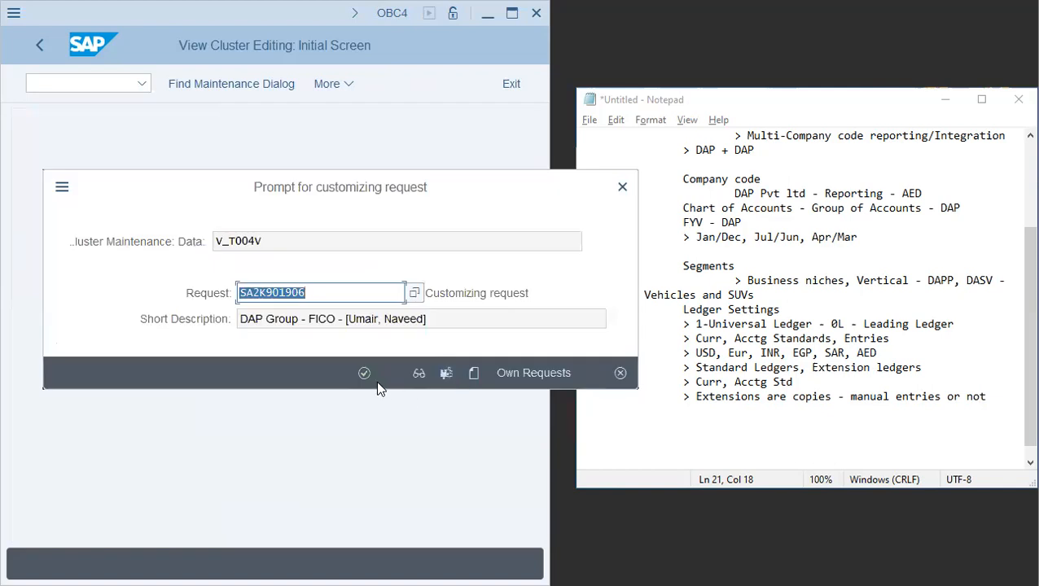
{"action": "left_click", "coordinate": [367, 376]}
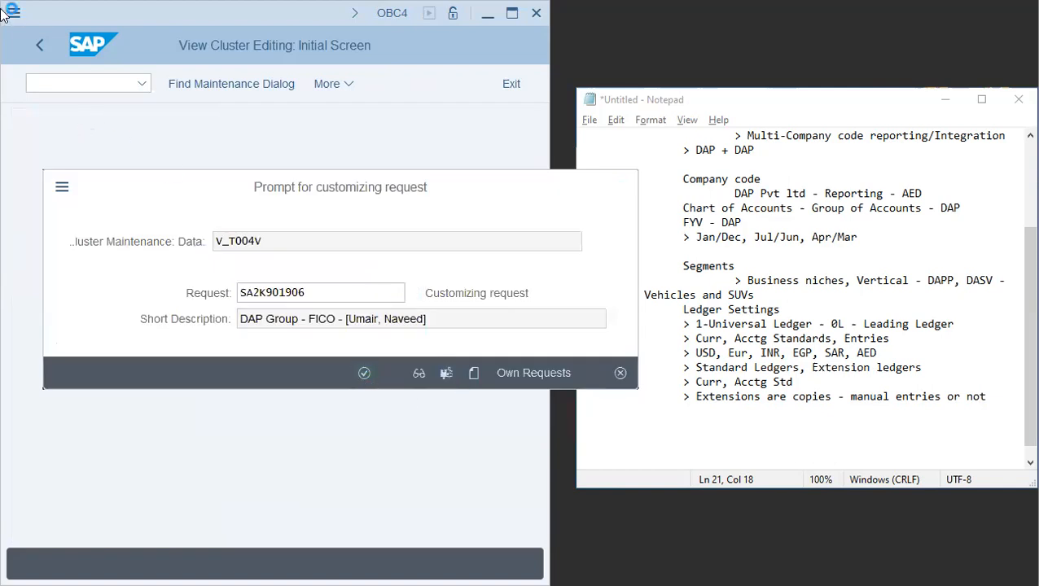
- Open transaction OBC5 for assigning company codes to field status variants
{"action": "left_click", "coordinate": [79, 84]}
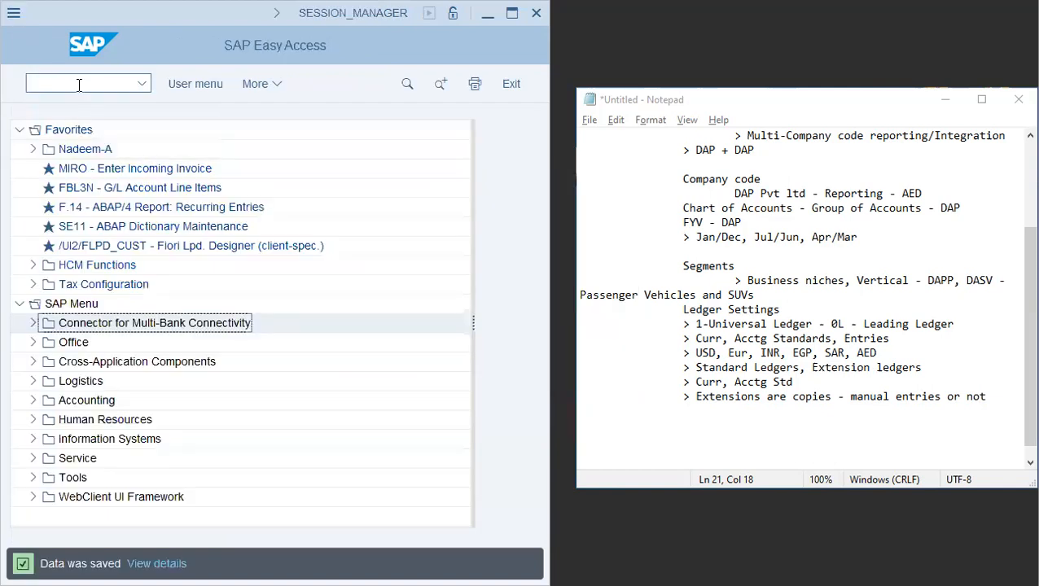
{"action": "type", "text": "/NOBC5"}
{"action": "key", "text": "ctrl+a"}
{"action": "key", "text": "BackSpace"}
{"action": "type", "text": "OBC5"}
{"action": "key", "text": "Return"}
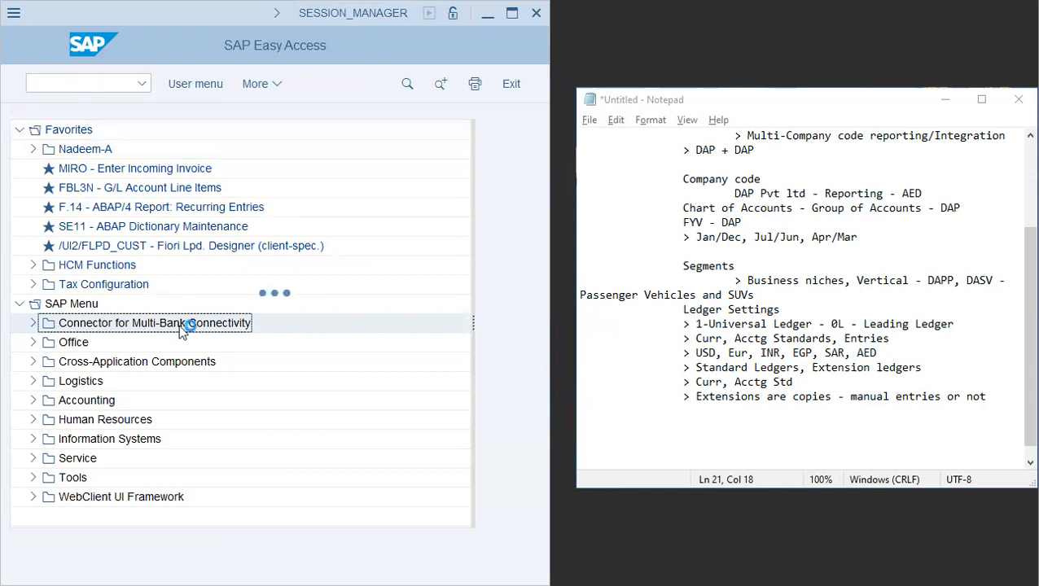
{"action": "left_click", "coordinate": [211, 523]}
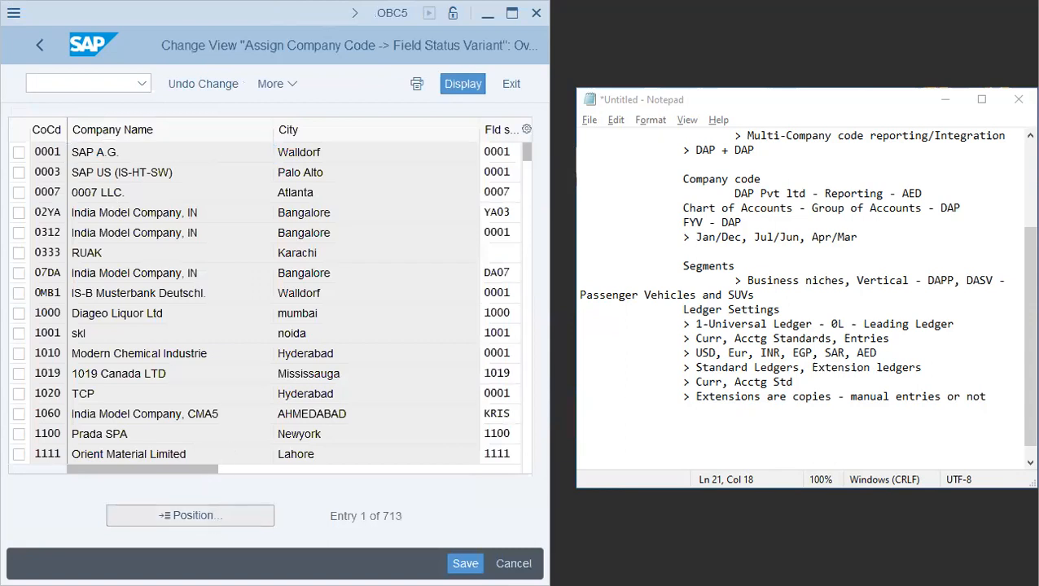
- Position on company code DAP, assign it field status variant DAP and save
{"action": "type", "text": "DAP"}
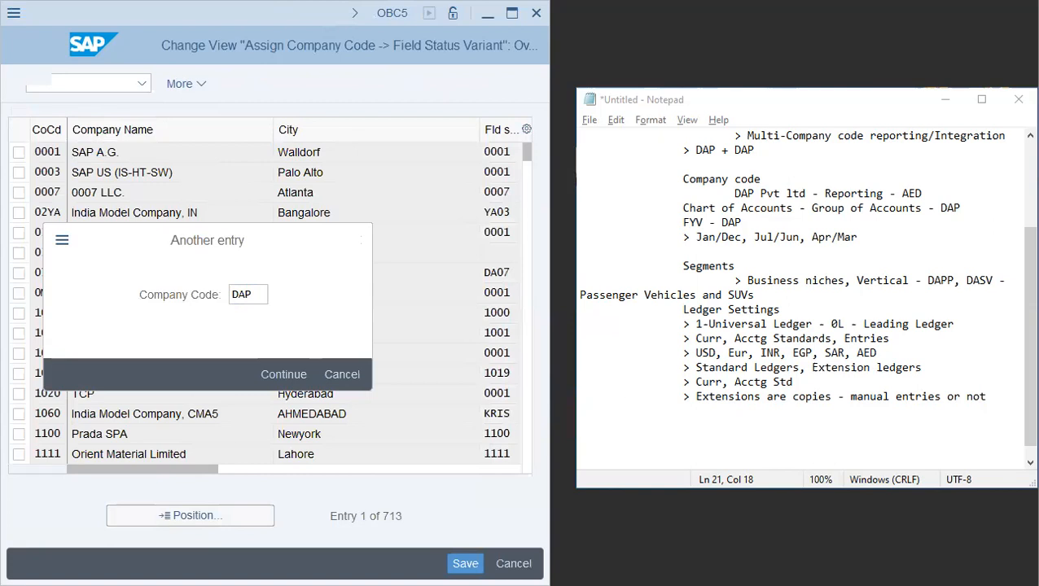
{"action": "key", "text": "Return"}
{"action": "left_click", "coordinate": [487, 150]}
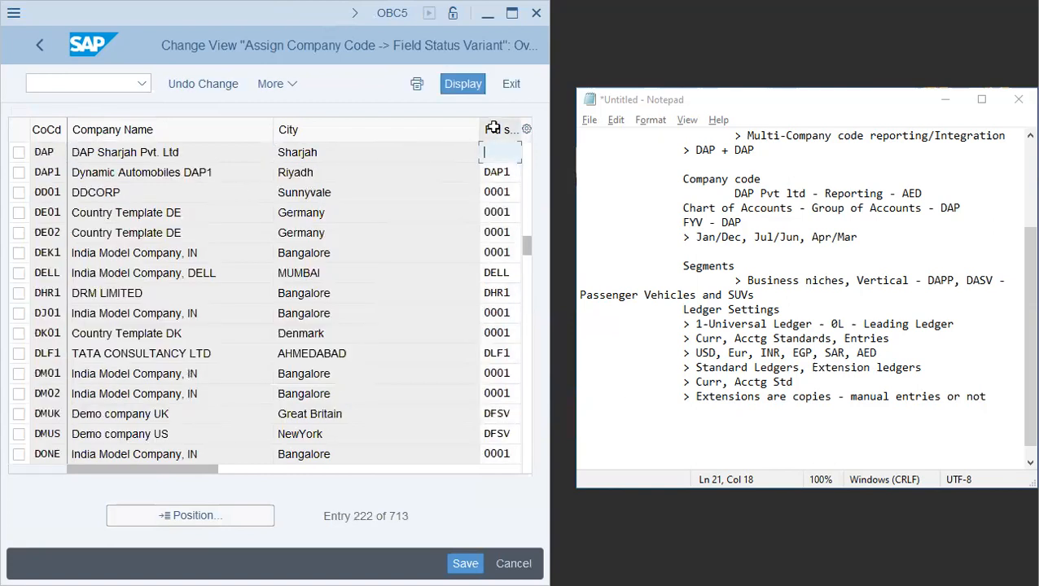
{"action": "type", "text": "DAP"}
{"action": "key", "text": "Return"}
{"action": "left_click", "coordinate": [465, 563]}
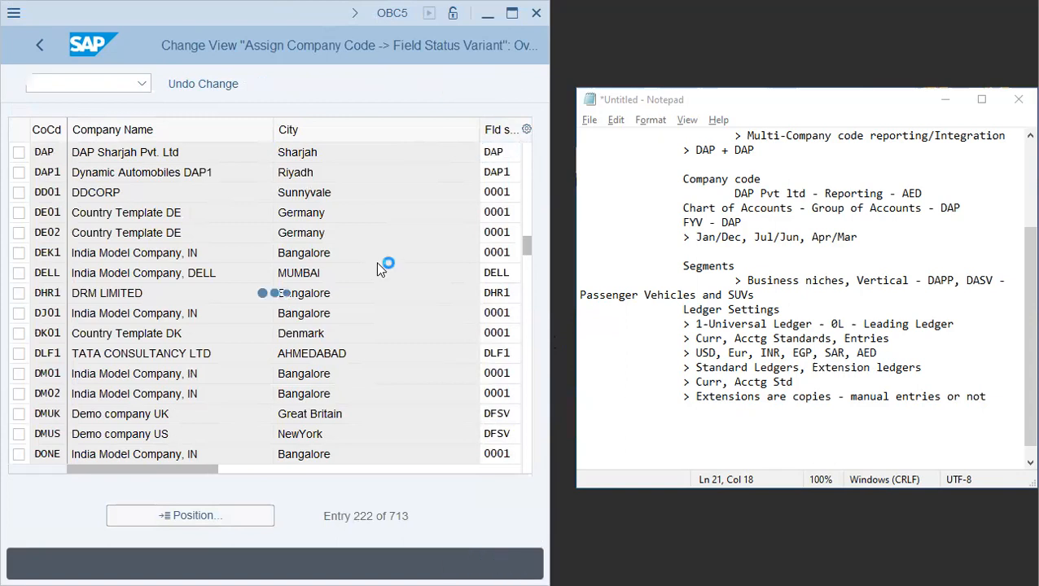
{"action": "left_click", "coordinate": [368, 375]}
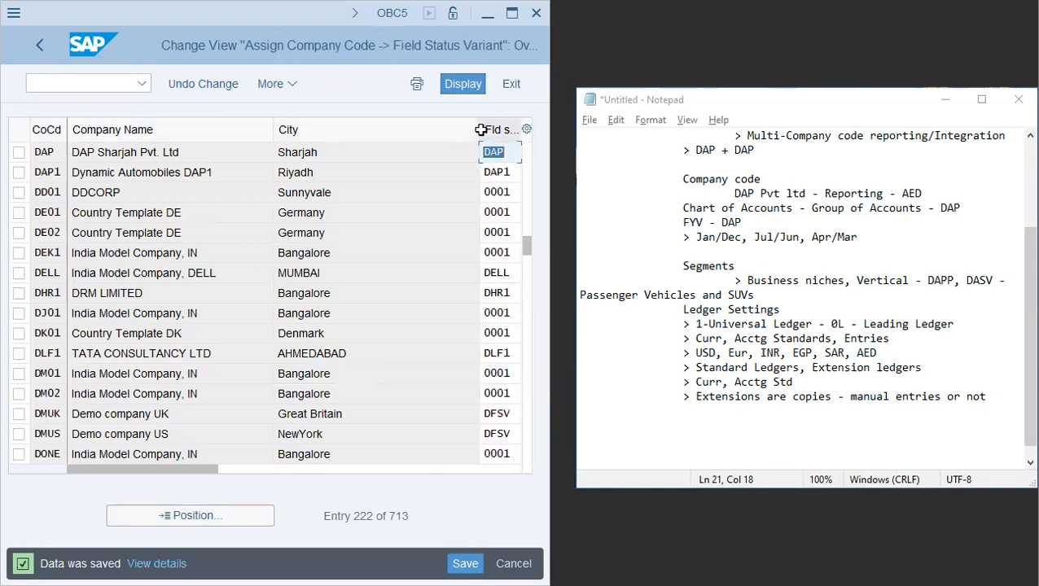
- Examine the field status variant assigned to company code DAP in the assignment table
{"action": "left_click_drag", "start_coordinate": [479, 130], "coordinate": [346, 134]}
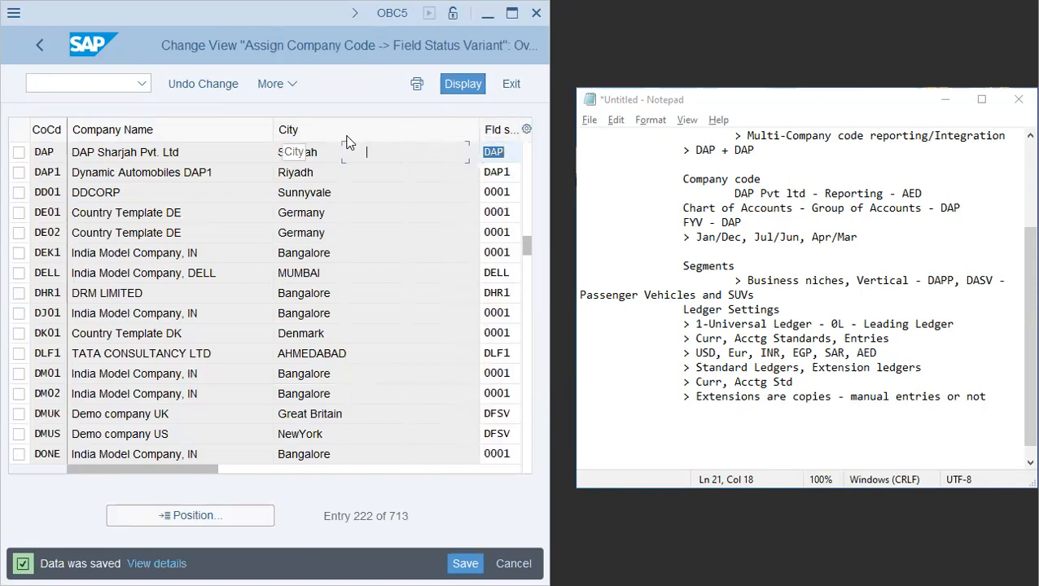
{"action": "left_click", "coordinate": [419, 154]}
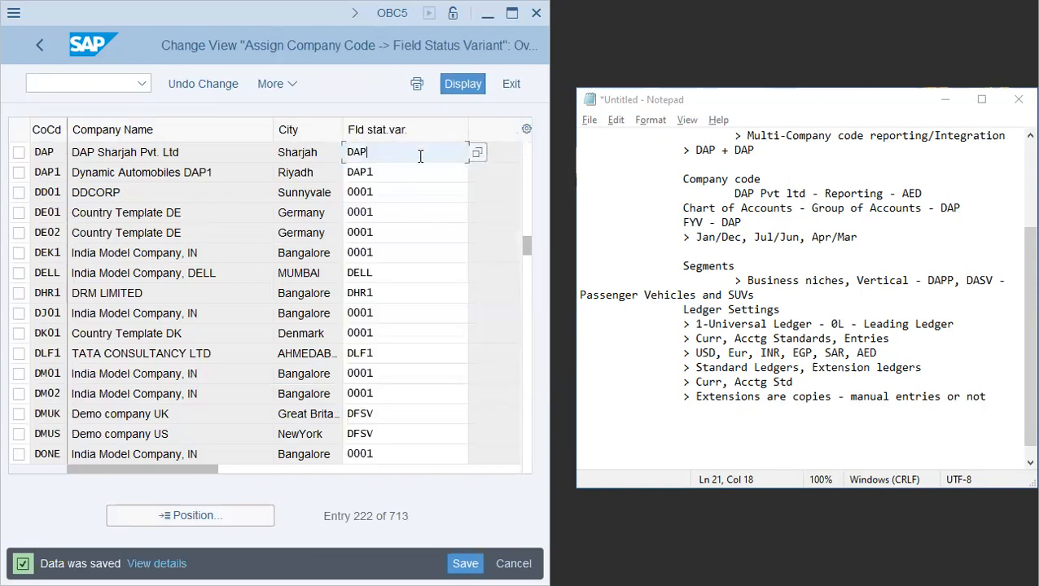
{"action": "left_click", "coordinate": [164, 154]}
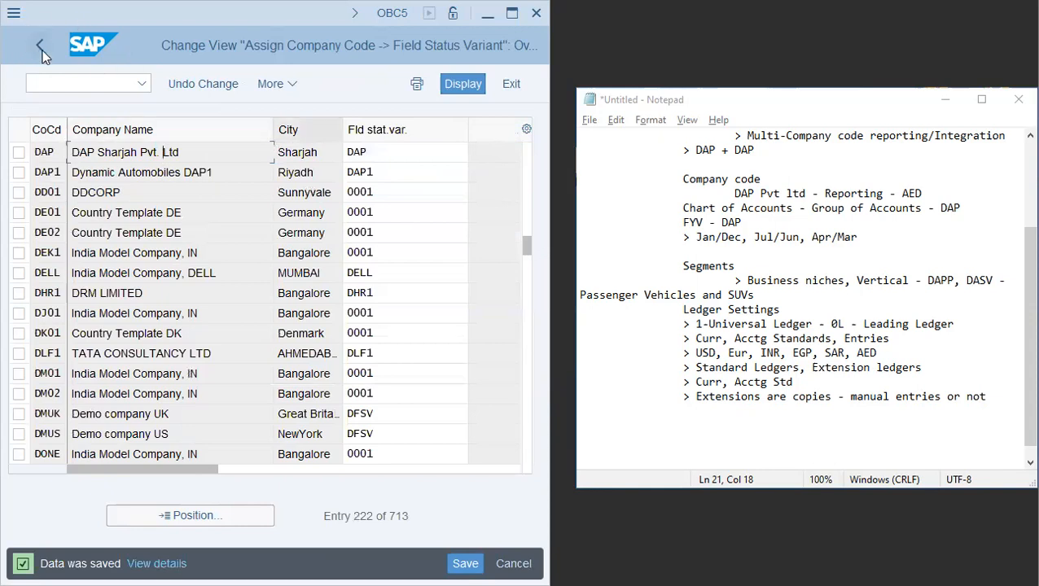
- Leave the assignment view, open the SAP Reference IMG through SPRO, and expand Financial Accounting
{"action": "left_click", "coordinate": [57, 84]}
{"action": "type", "text": "/nspro"}
{"action": "key", "text": "Return"}
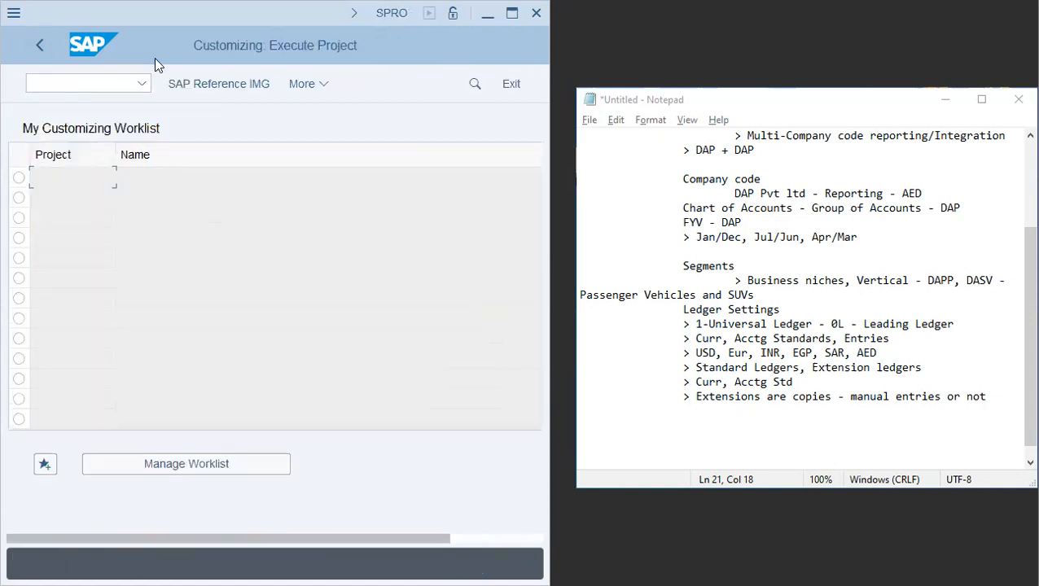
{"action": "left_click", "coordinate": [215, 86]}
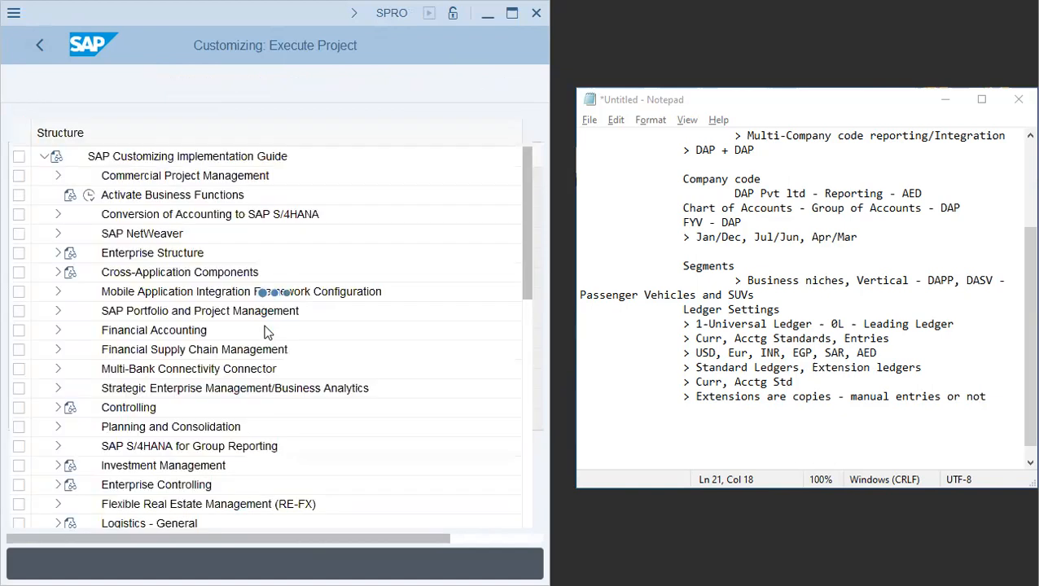
{"action": "left_click", "coordinate": [59, 330]}
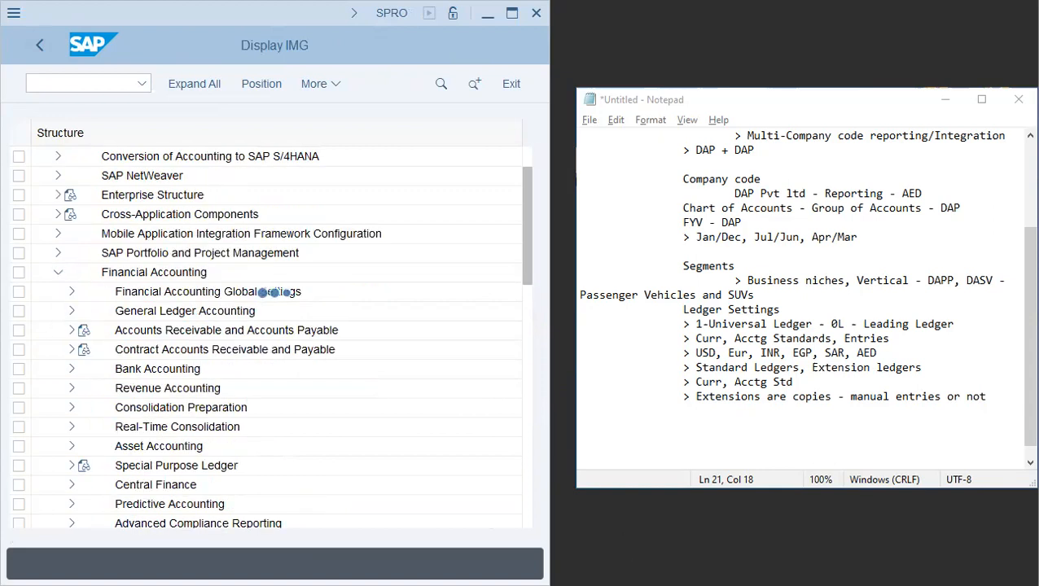
- Switch to Notepad and add a separator line and a Field Status Variant heading to the outline
{"action": "left_click", "coordinate": [796, 430]}
{"action": "type", "text": "-----"}
{"action": "key", "text": "Return"}
{"action": "key", "text": "Tab"}
{"action": "key", "text": "Tab"}
{"action": "type", "text": "I"}
{"action": "key", "text": "BackSpace"}
{"action": "type", "text": "FIEDL"}
{"action": "key", "text": "BackSpace"}
{"action": "key", "text": "BackSpace"}
{"action": "key", "text": "BackSpace"}
{"action": "key", "text": "BackSpace"}
{"action": "key", "text": "BackSpace"}
{"action": "type", "text": "Field Status "}
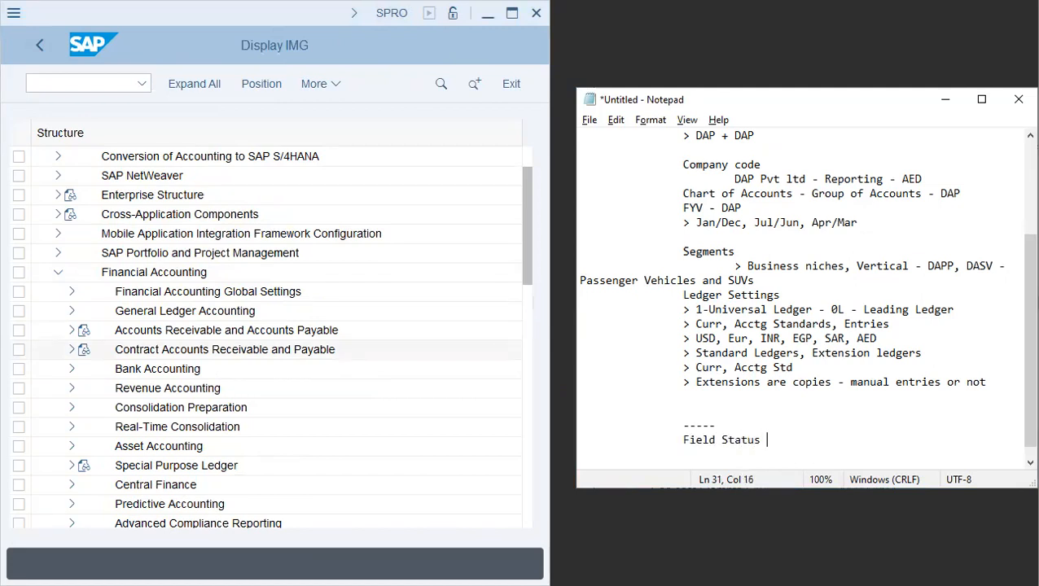
{"action": "type", "text": "Variant"}
{"action": "key", "text": "Return"}
- Add a Posting Period Variant heading below it, separated by a blank line
{"action": "key", "text": "Tab"}
{"action": "key", "text": "Tab"}
{"action": "type", "text": "Po"}
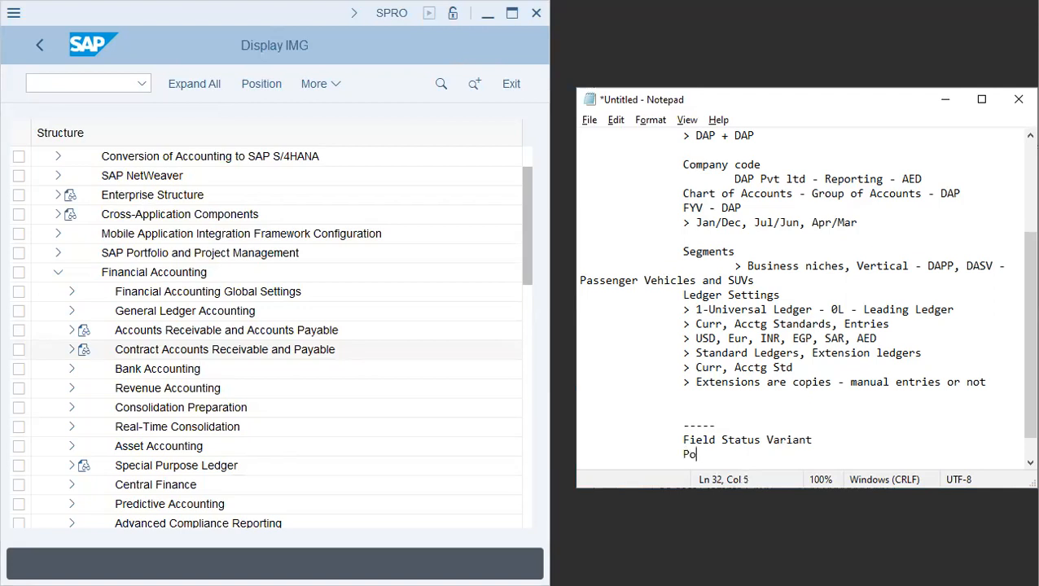
{"action": "type", "text": "sting Period "}
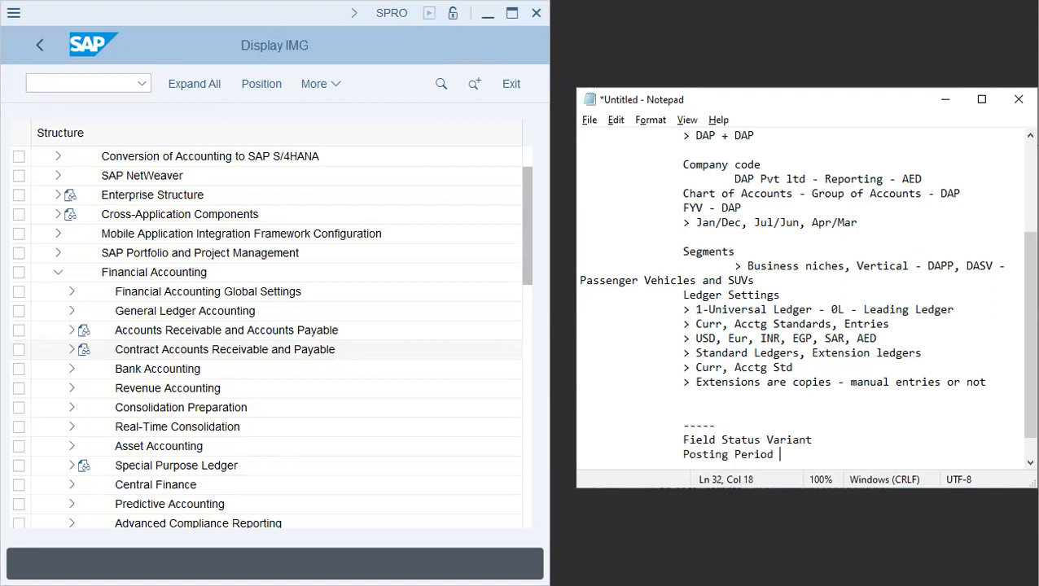
{"action": "type", "text": "Variant"}
{"action": "key", "text": "Return"}
{"action": "key", "text": "Tab"}
{"action": "key", "text": "Tab"}
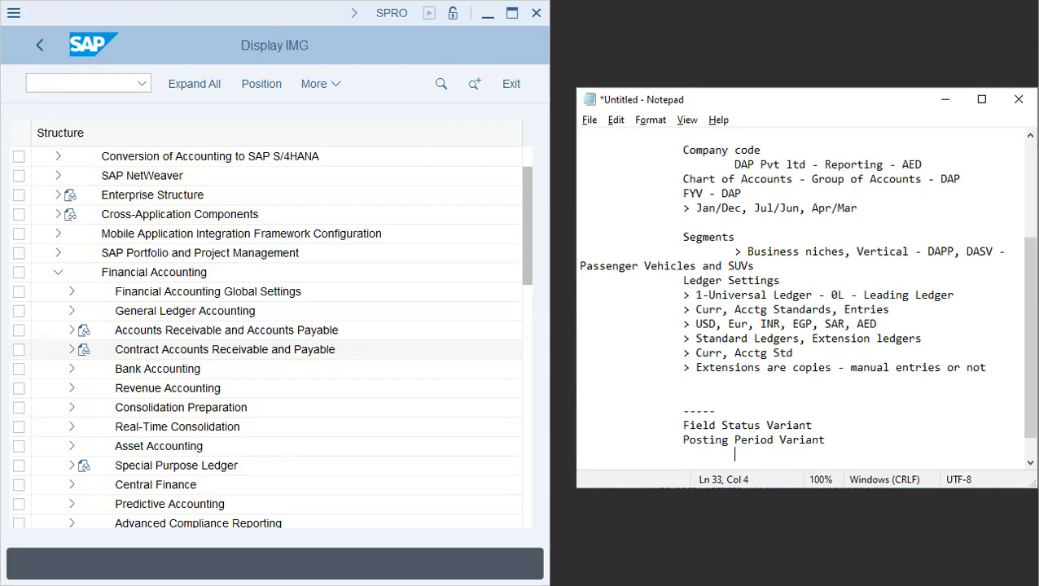
{"action": "key", "text": "Up"}
{"action": "key", "text": "Up"}
{"action": "key", "text": "Up"}
{"action": "key", "text": "Down"}
{"action": "key", "text": "Down"}
{"action": "key", "text": "Up"}
{"action": "key", "text": "Return"}
{"action": "key", "text": "Tab"}
{"action": "key", "text": "Tab"}
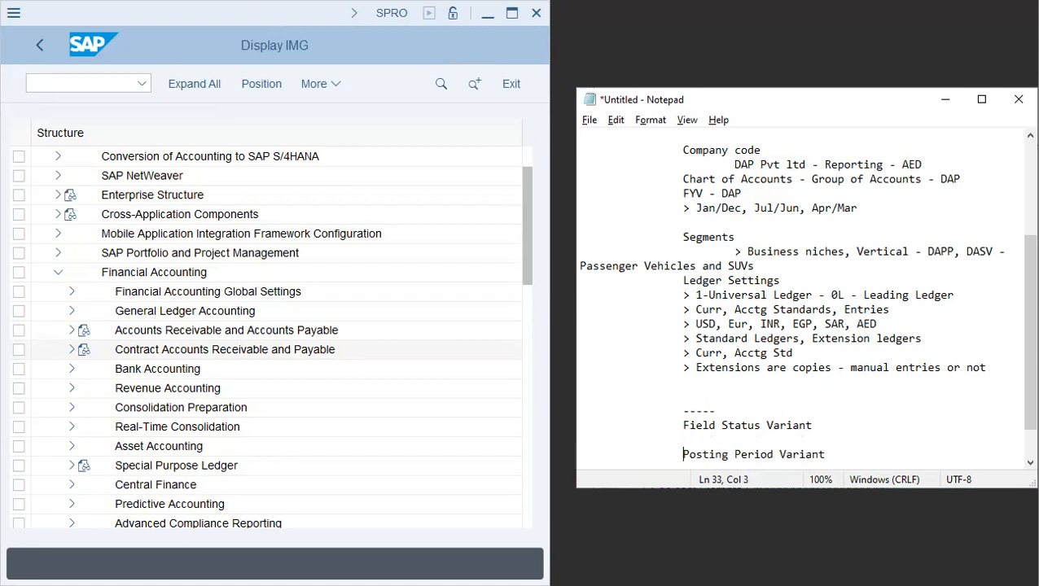
- Add the sub-point > Period 1 - O/C under Posting Period Variant
{"action": "key", "text": "Down"}
{"action": "key", "text": "Down"}
{"action": "key", "text": "Up"}
{"action": "key", "text": "Tab"}
{"action": "type", "text": "> Period 1 - 0/C"}
{"action": "key", "text": "Return"}
- Add the sub-point > Prd. 1-12 - O/C below the previous one
{"action": "key", "text": "Tab"}
{"action": "key", "text": "Tab"}
{"action": "key", "text": "Tab"}
{"action": "type", "text": "> Prd."}
{"action": "key", "text": "BackSpace"}
{"action": "type", "text": "d. 1-12 - 0"}
{"action": "key", "text": "BackSpace"}
{"action": "type", "text": "0"}
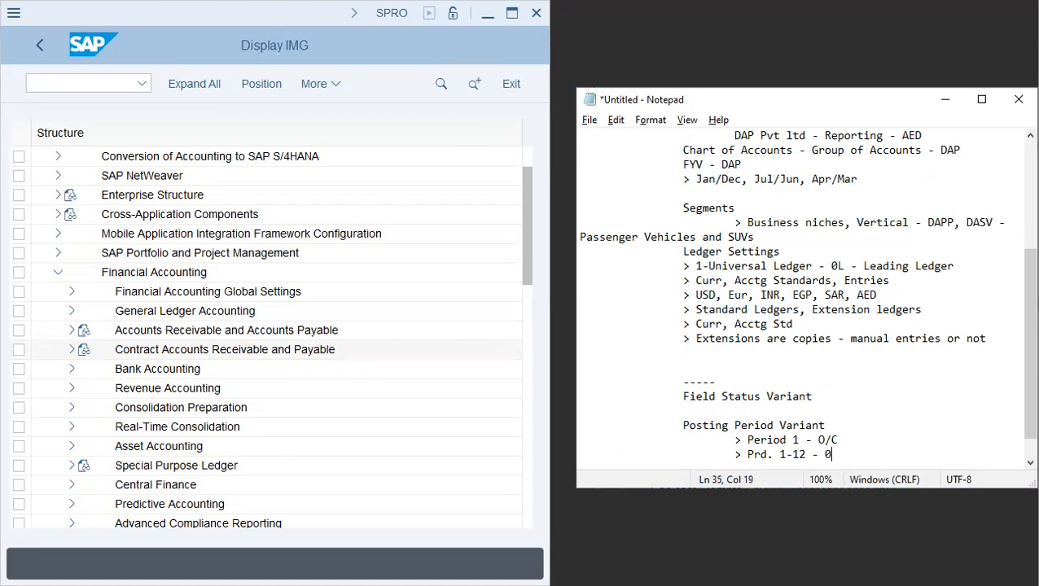
{"action": "key", "text": "BackSpace"}
{"action": "type", "text": "0/C"}
{"action": "key", "text": "Return"}
{"action": "key", "text": "Tab"}
{"action": "key", "text": "Tab"}
{"action": "key", "text": "Tab"}
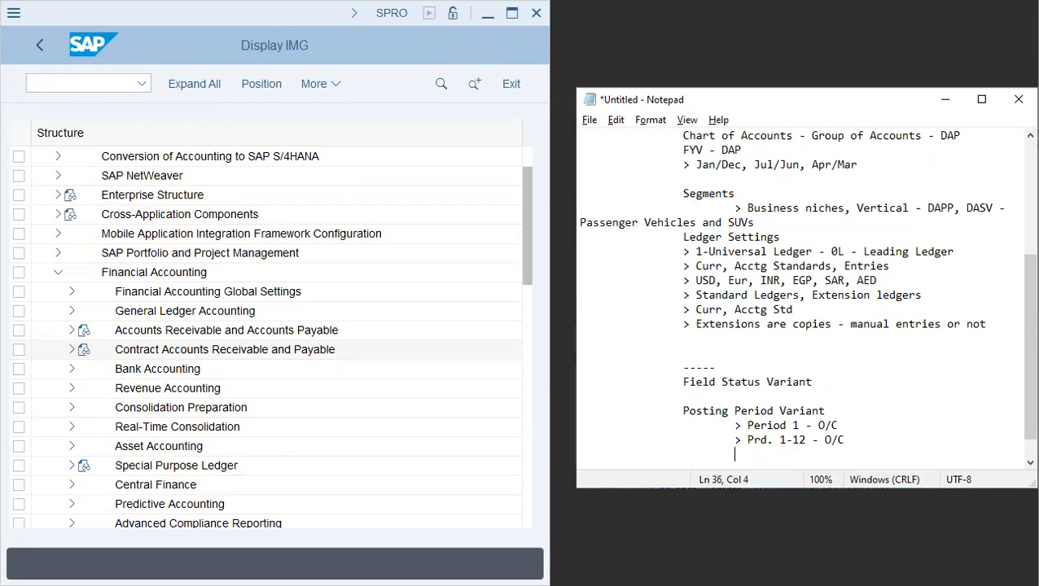
- Open the IMG activity Assign Company Code to a Fiscal Year Variant under Ledgers' Fiscal Year and Posting Periods
{"action": "left_click", "coordinate": [69, 292]}
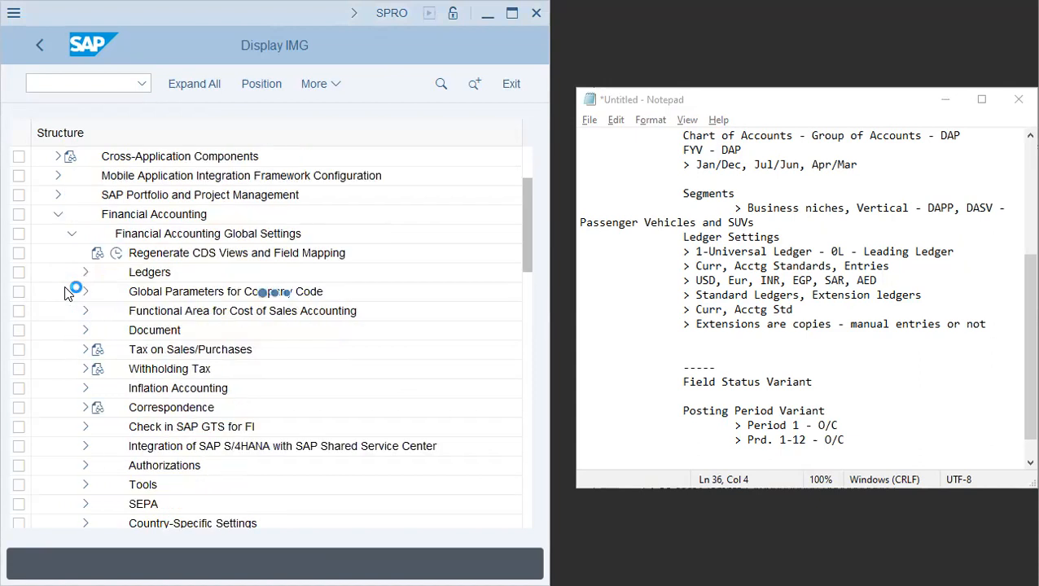
{"action": "left_click", "coordinate": [84, 273]}
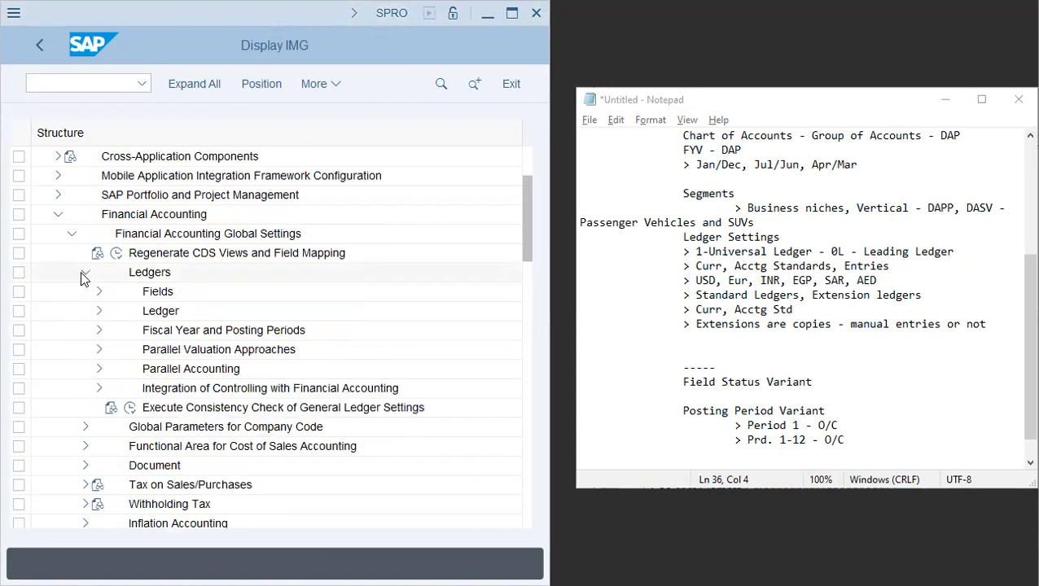
{"action": "left_click", "coordinate": [98, 310]}
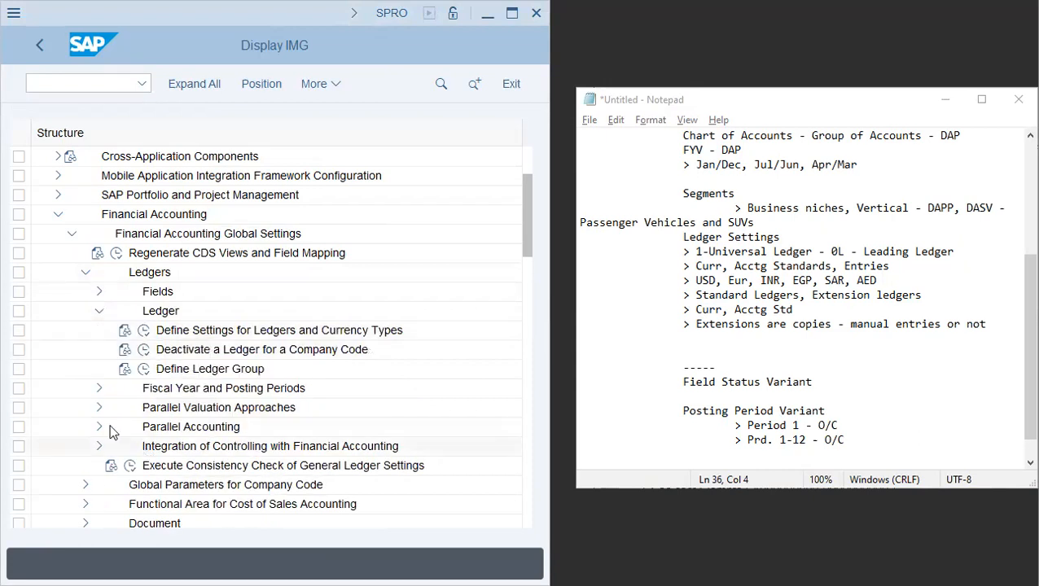
{"action": "left_click", "coordinate": [98, 387]}
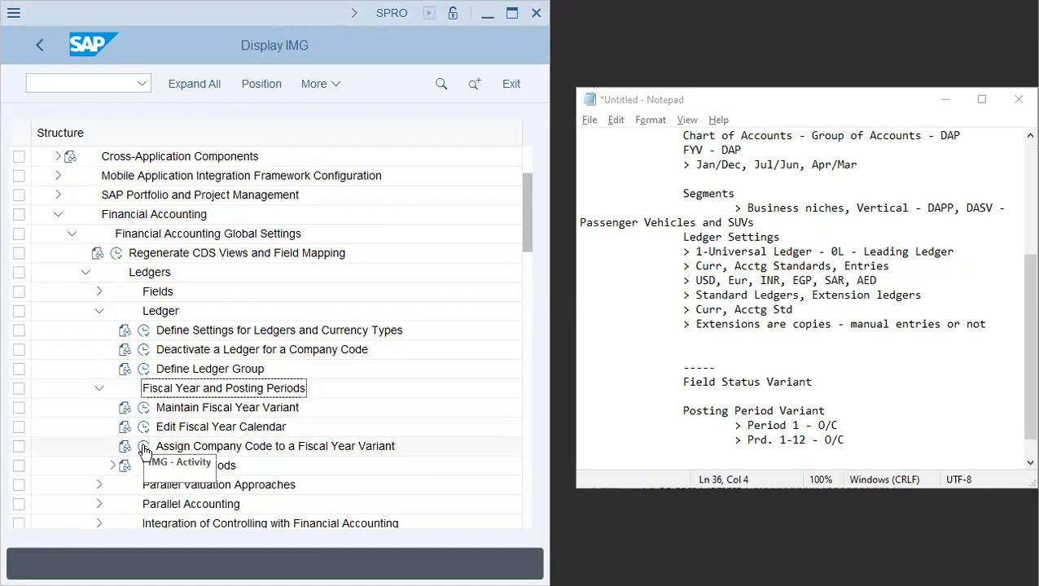
{"action": "left_click", "coordinate": [145, 448]}
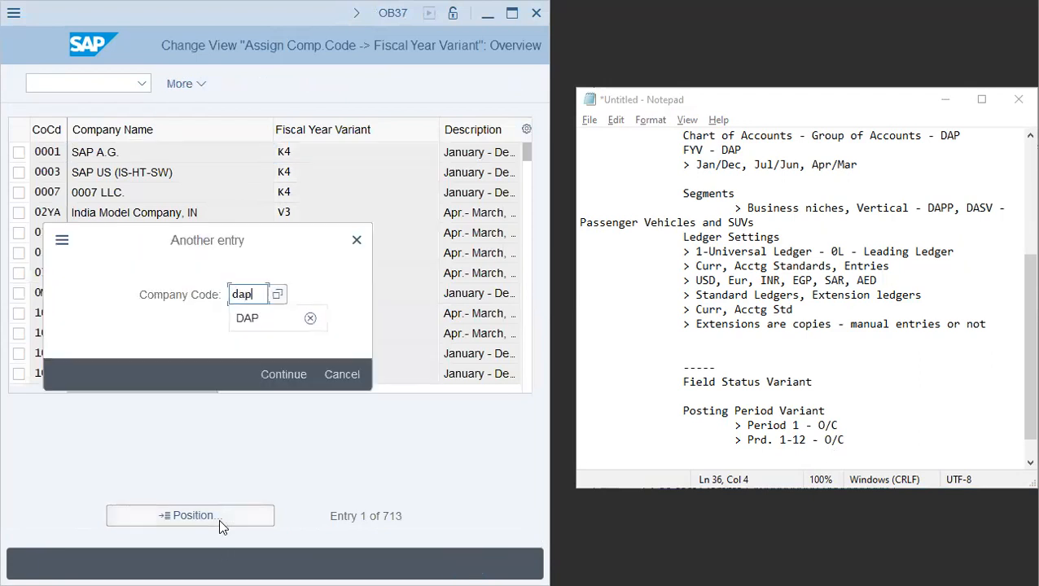
- Position on company code DAP, assign it fiscal year variant K4, and save to the customizing request
{"action": "key", "text": "Return"}
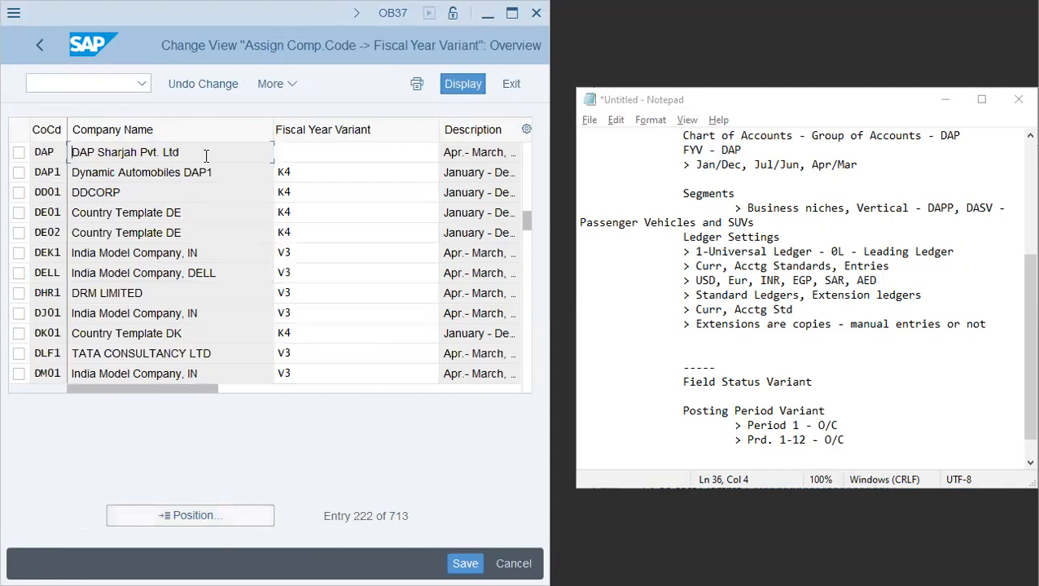
{"action": "left_click", "coordinate": [298, 151]}
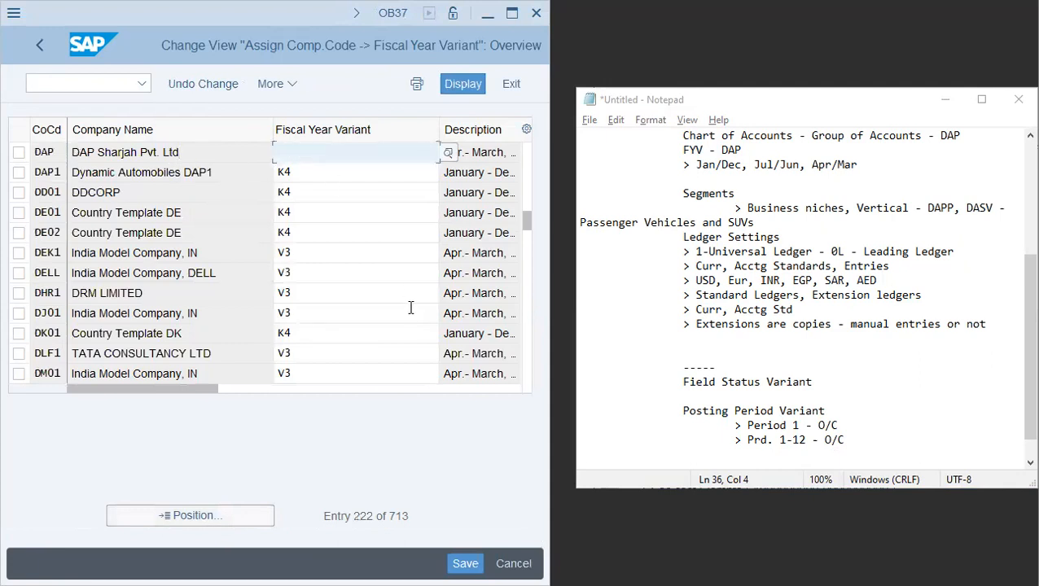
{"action": "type", "text": "K4"}
{"action": "key", "text": "Return"}
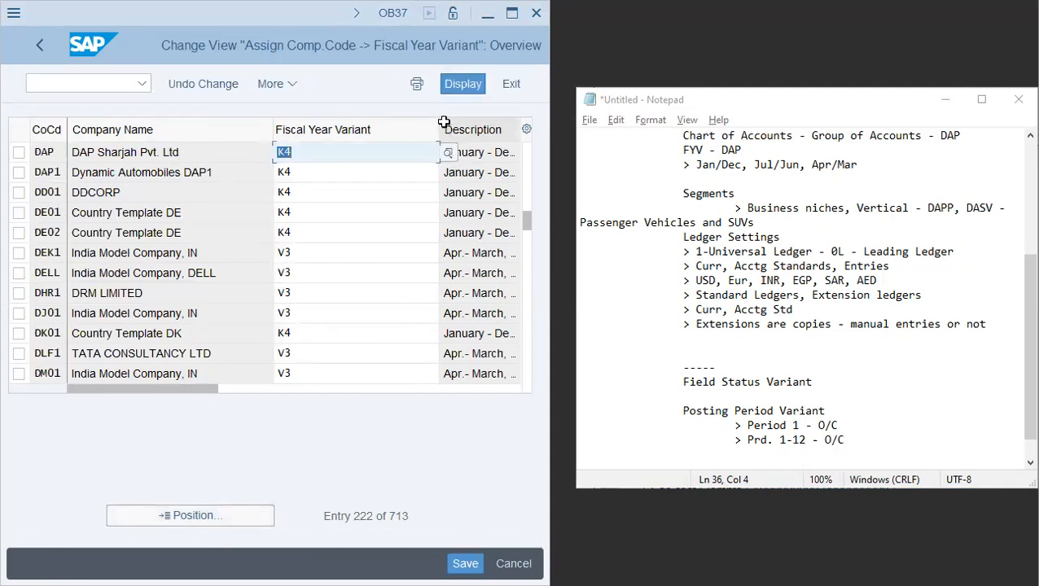
{"action": "left_click_drag", "start_coordinate": [436, 121], "coordinate": [343, 117]}
{"action": "left_click", "coordinate": [410, 154]}
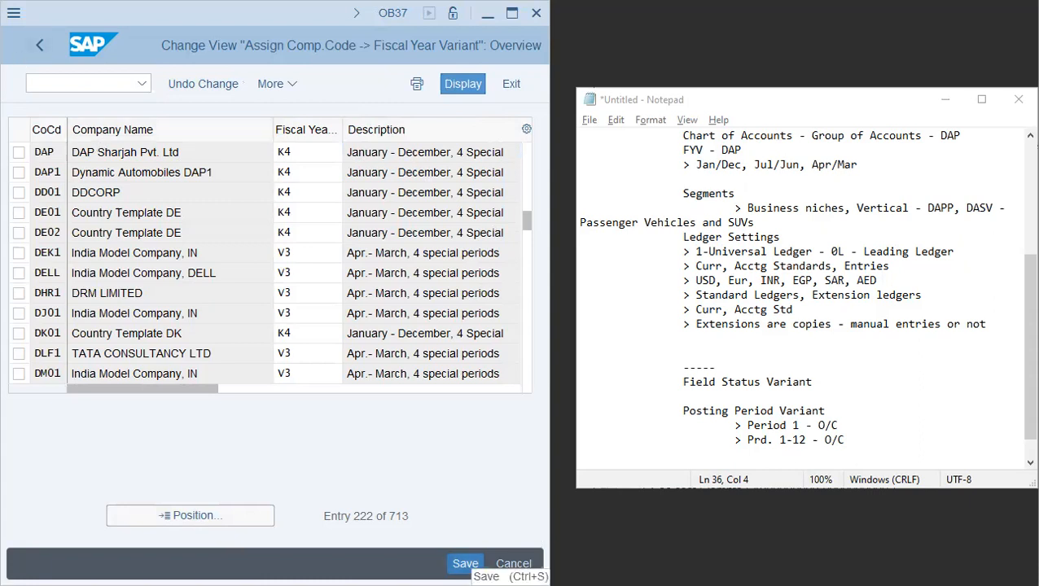
{"action": "left_click", "coordinate": [466, 564]}
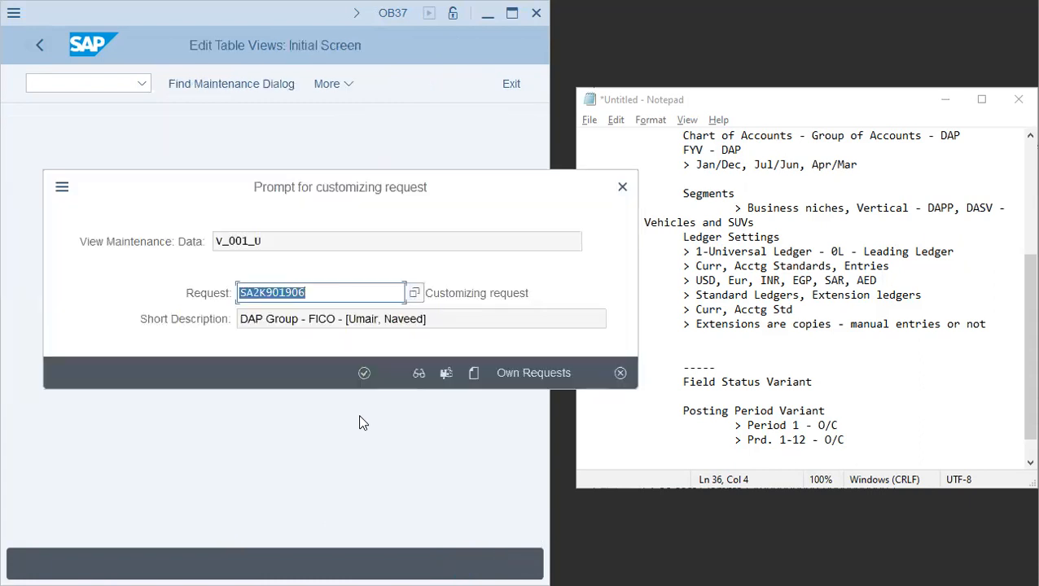
{"action": "left_click", "coordinate": [364, 375]}
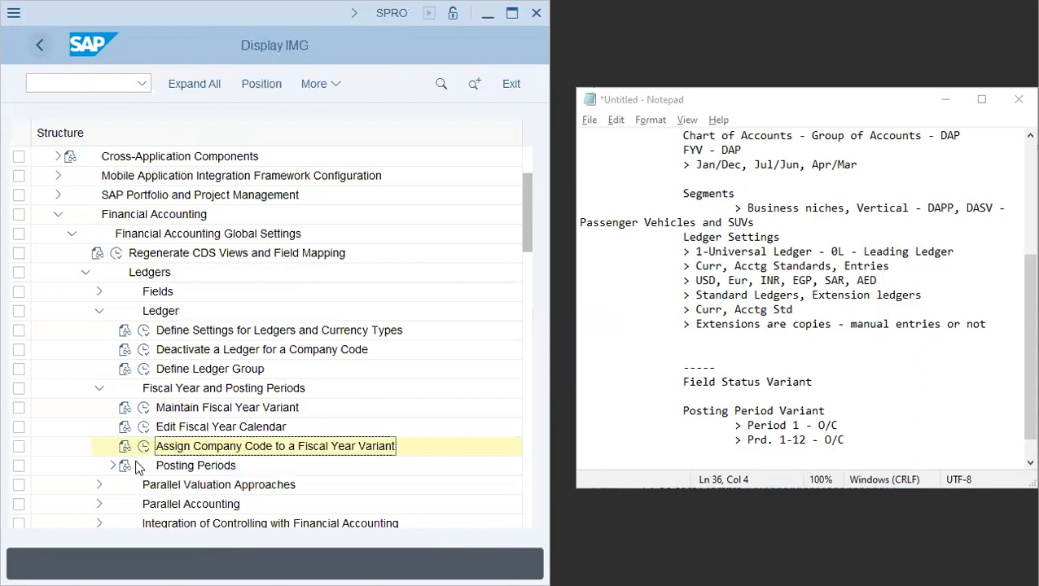
- Expand Posting Periods and open Open and Close Posting Periods, maintaining all posting period variants
{"action": "left_click", "coordinate": [111, 467]}
{"action": "left_click", "coordinate": [266, 448]}
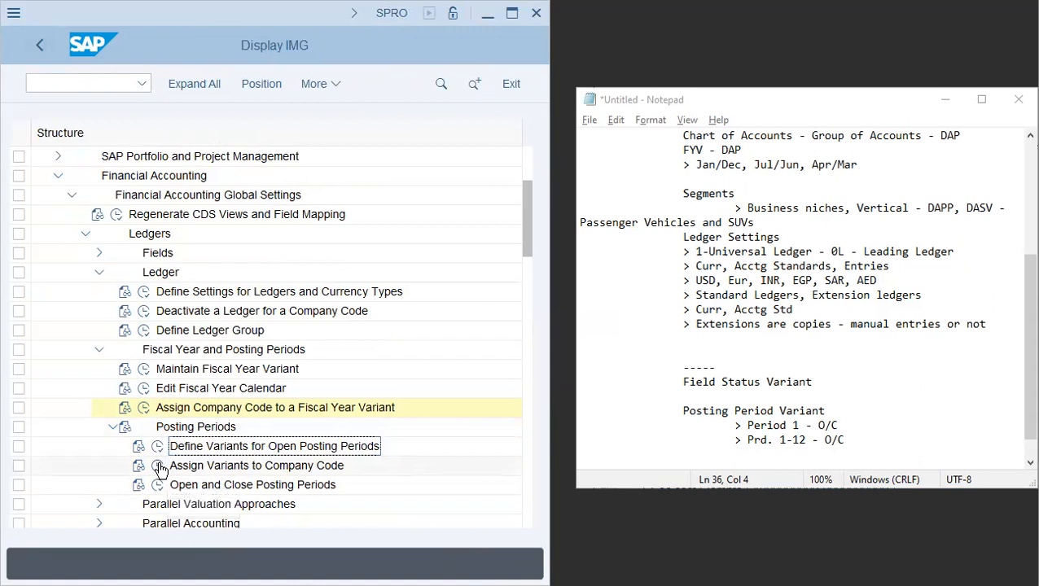
{"action": "left_click", "coordinate": [158, 486]}
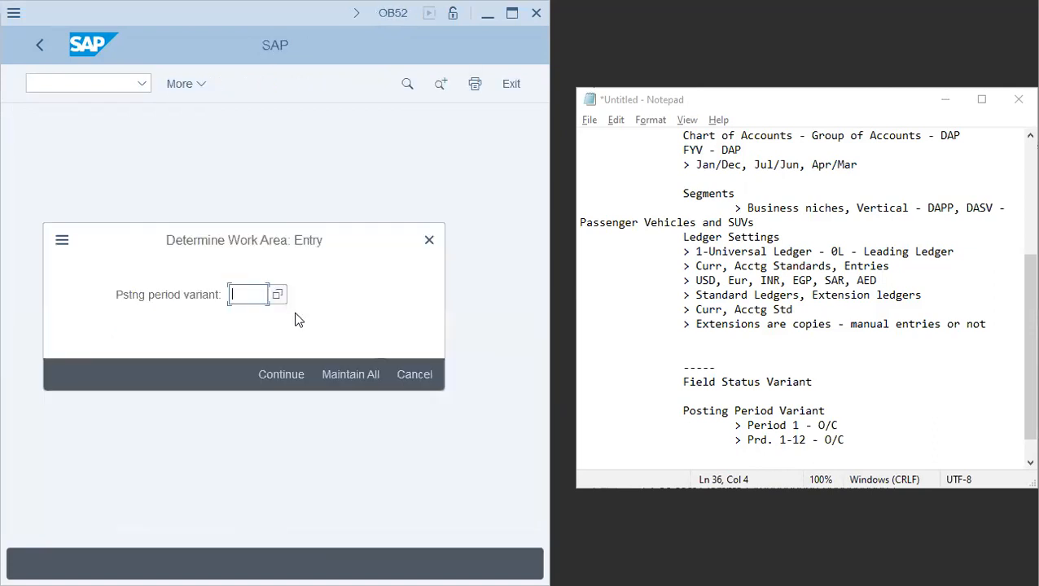
{"action": "type", "text": "aa4"}
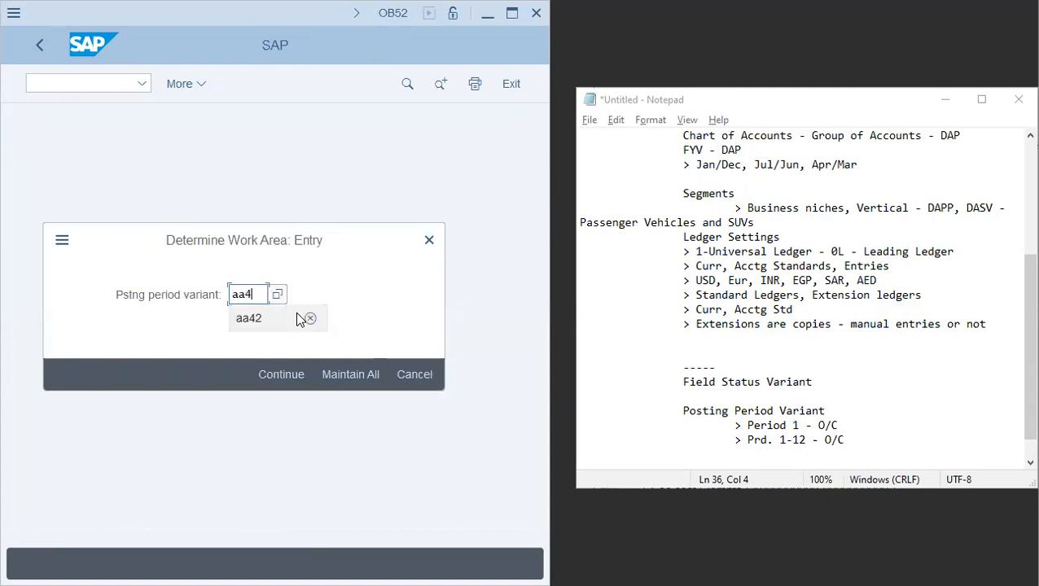
{"action": "left_click", "coordinate": [344, 381]}
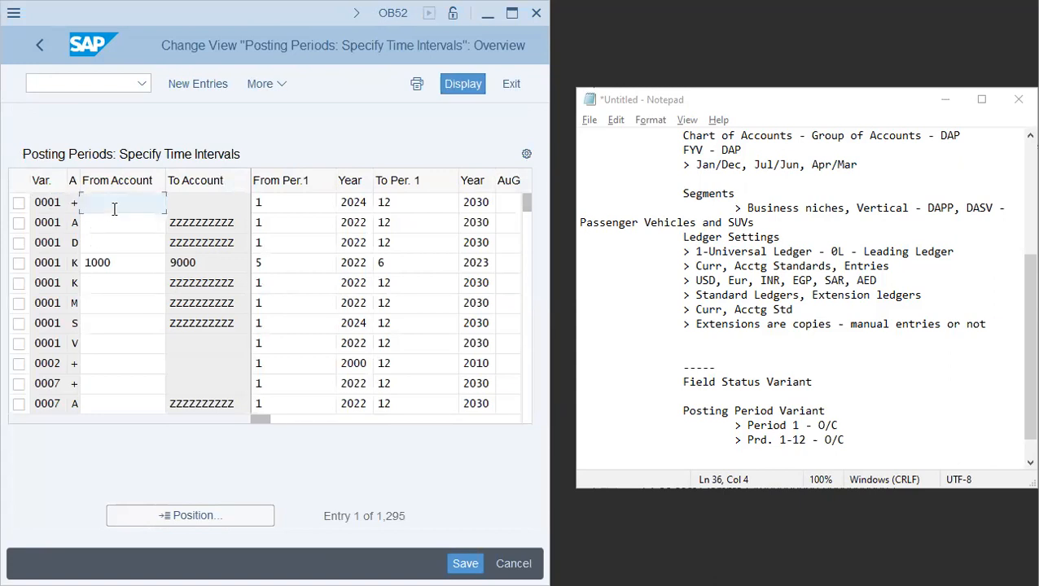
- Examine the account, period and year columns of posting period variant 0001's first entry
{"action": "left_click", "coordinate": [212, 205]}
{"action": "left_click", "coordinate": [278, 206]}
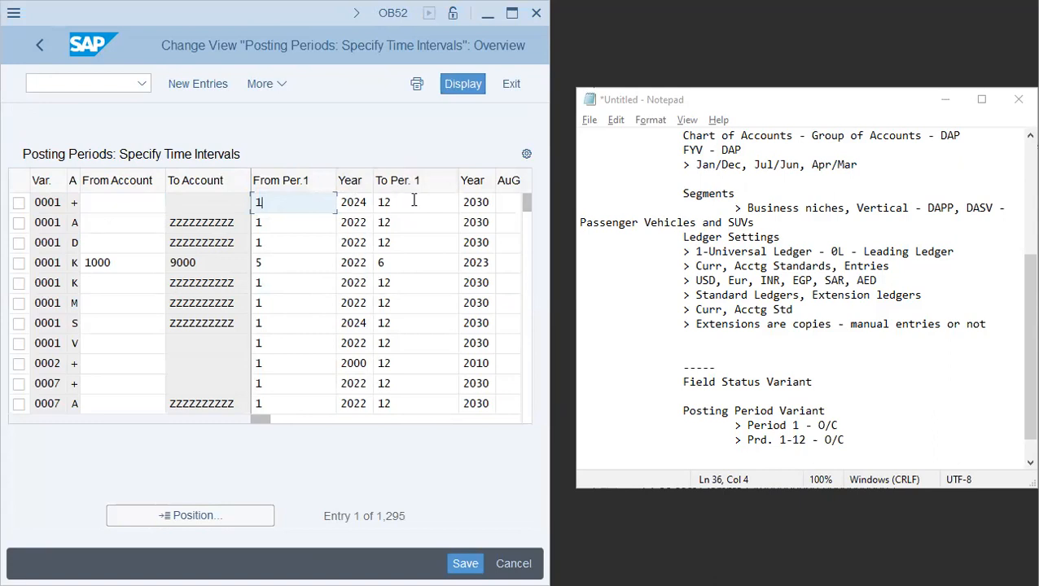
{"action": "left_click", "coordinate": [469, 202]}
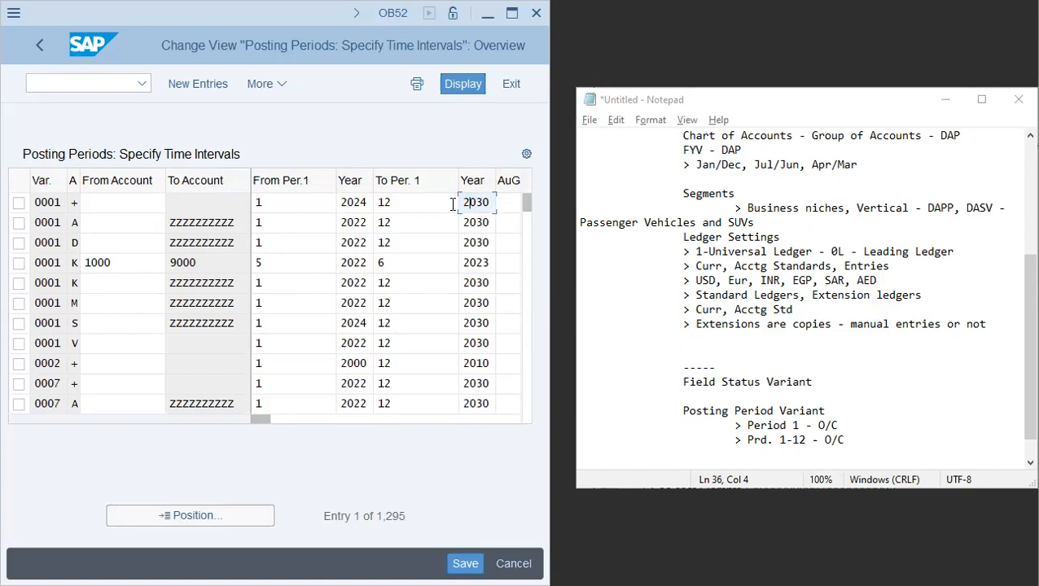
{"action": "left_click", "coordinate": [301, 201]}
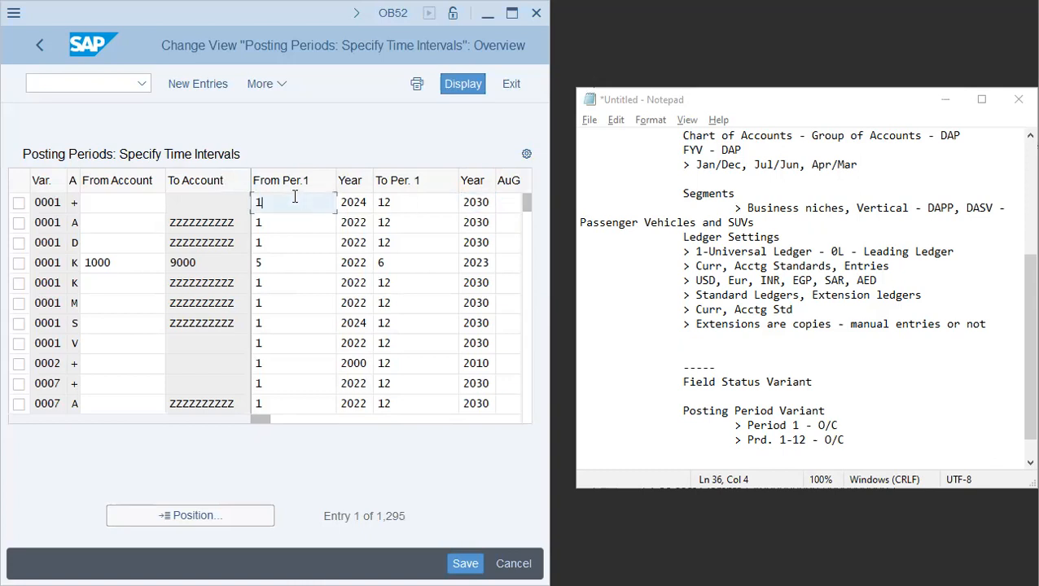
{"action": "left_click", "coordinate": [367, 200]}
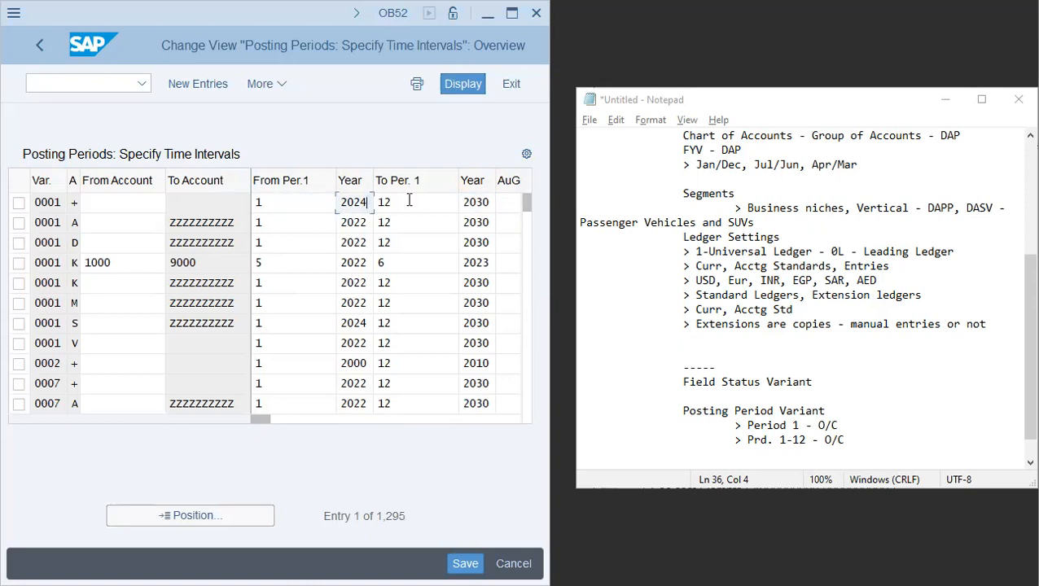
{"action": "left_click", "coordinate": [409, 202]}
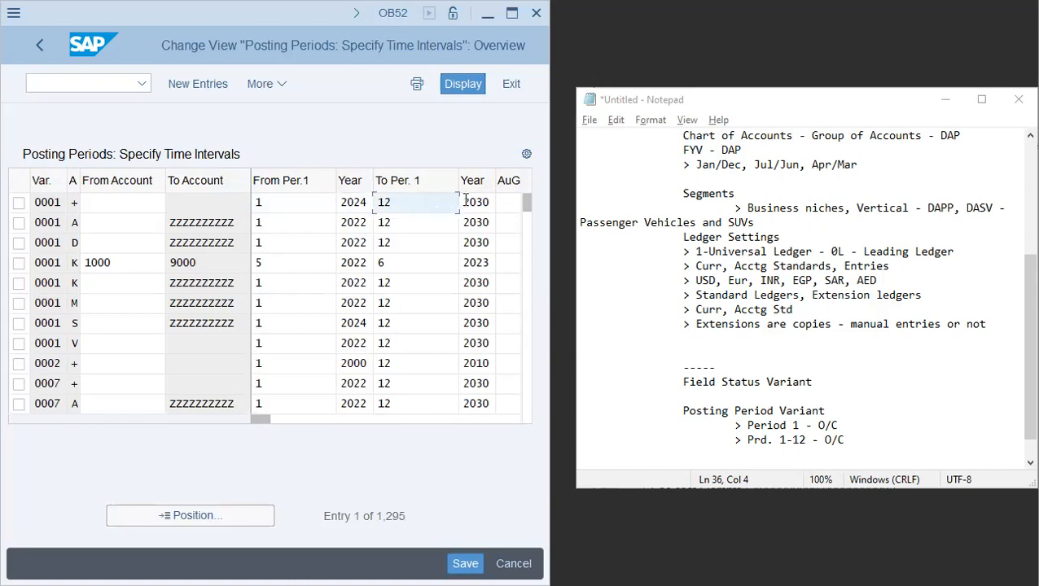
{"action": "left_click", "coordinate": [279, 202]}
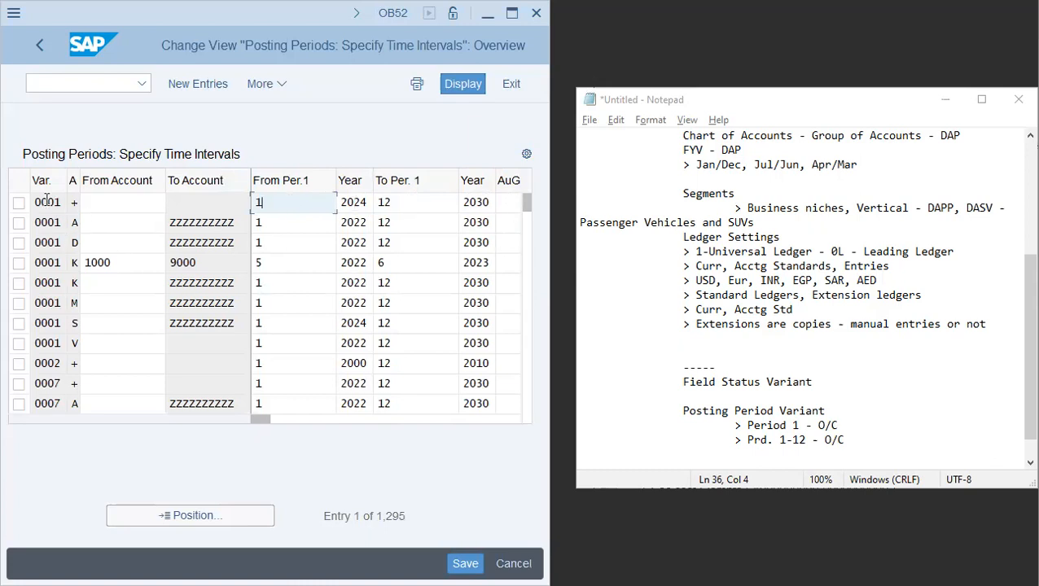
{"action": "left_click", "coordinate": [104, 202]}
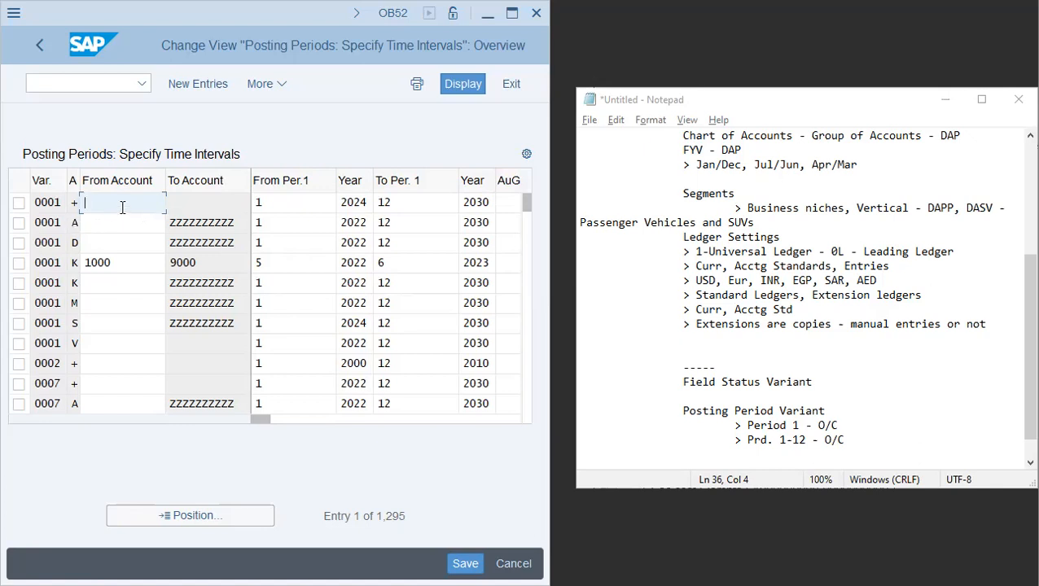
- Examine the account ranges in the From Account and To Account cells of posting period variant 0001's entries
{"action": "left_click", "coordinate": [93, 223]}
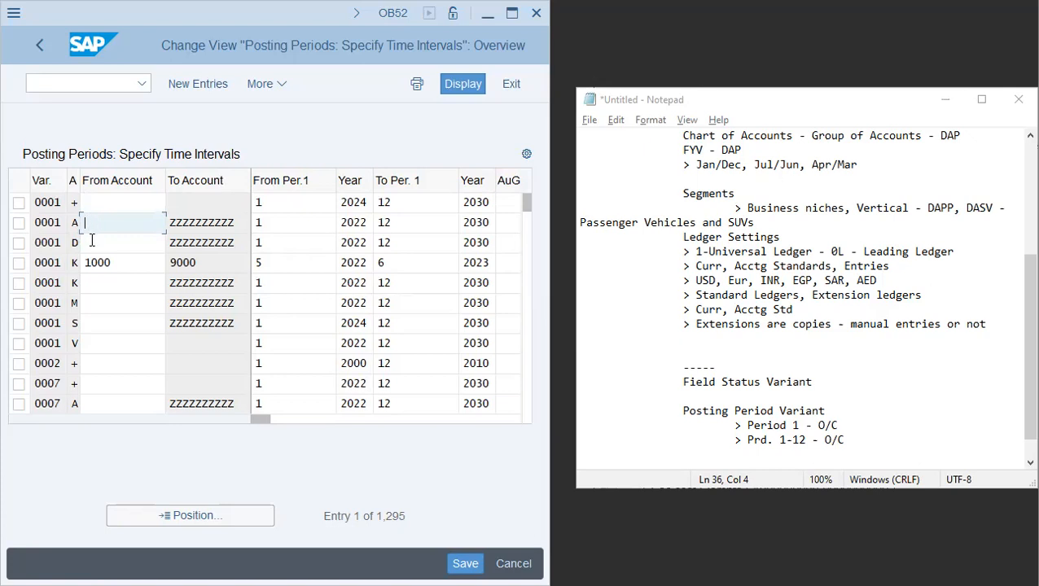
{"action": "left_click", "coordinate": [92, 241]}
{"action": "left_click", "coordinate": [118, 261]}
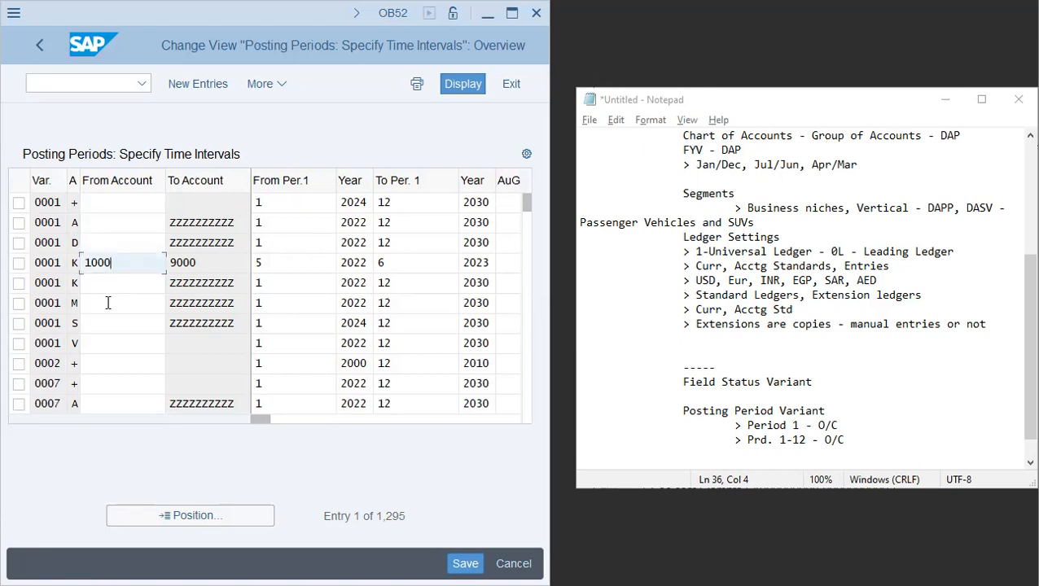
{"action": "left_click", "coordinate": [108, 303]}
{"action": "left_click", "coordinate": [116, 330]}
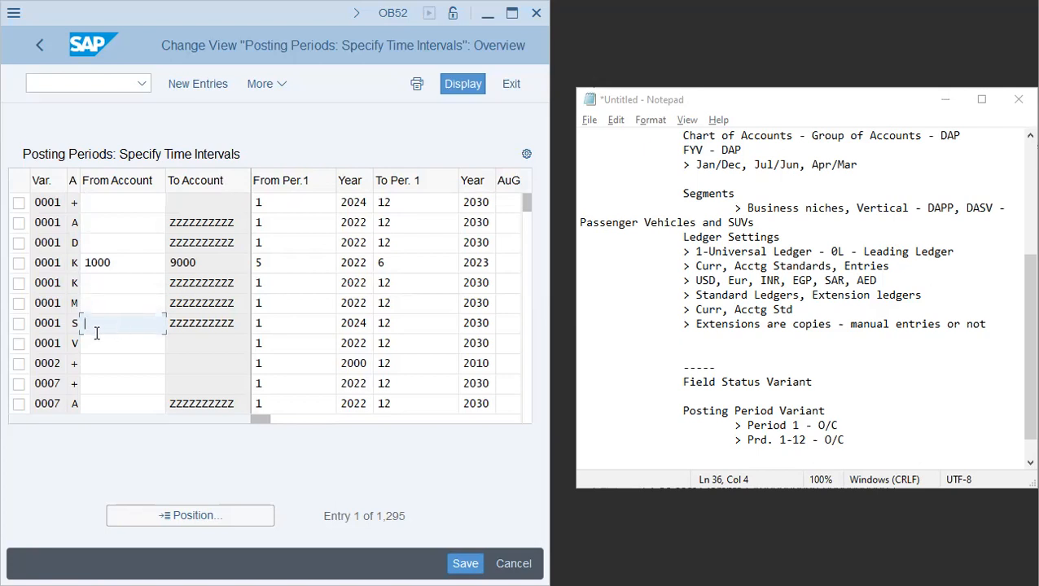
{"action": "left_click", "coordinate": [91, 346]}
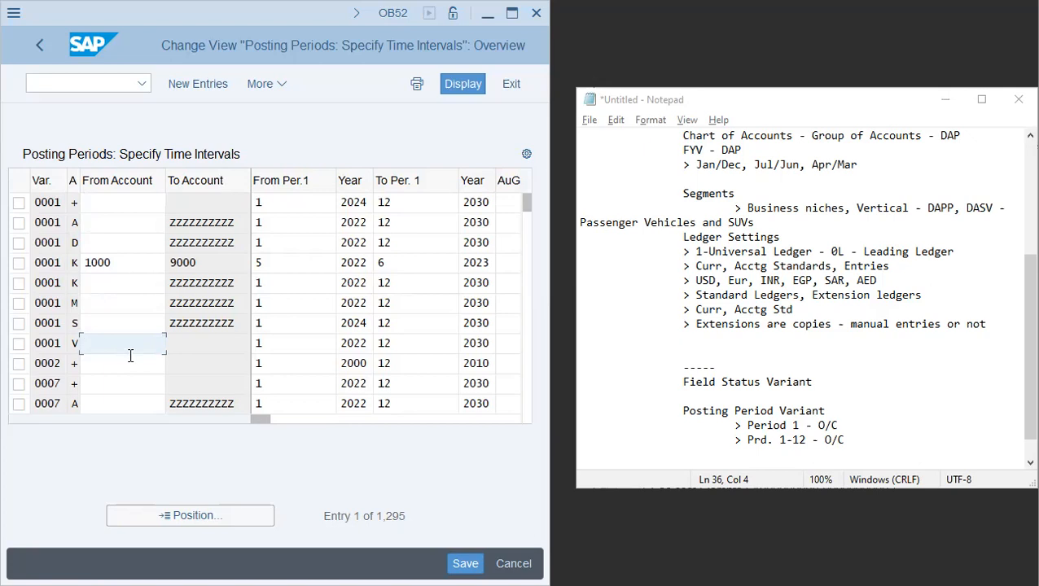
{"action": "left_click", "coordinate": [123, 203]}
{"action": "left_click", "coordinate": [211, 203]}
{"action": "left_click", "coordinate": [94, 206]}
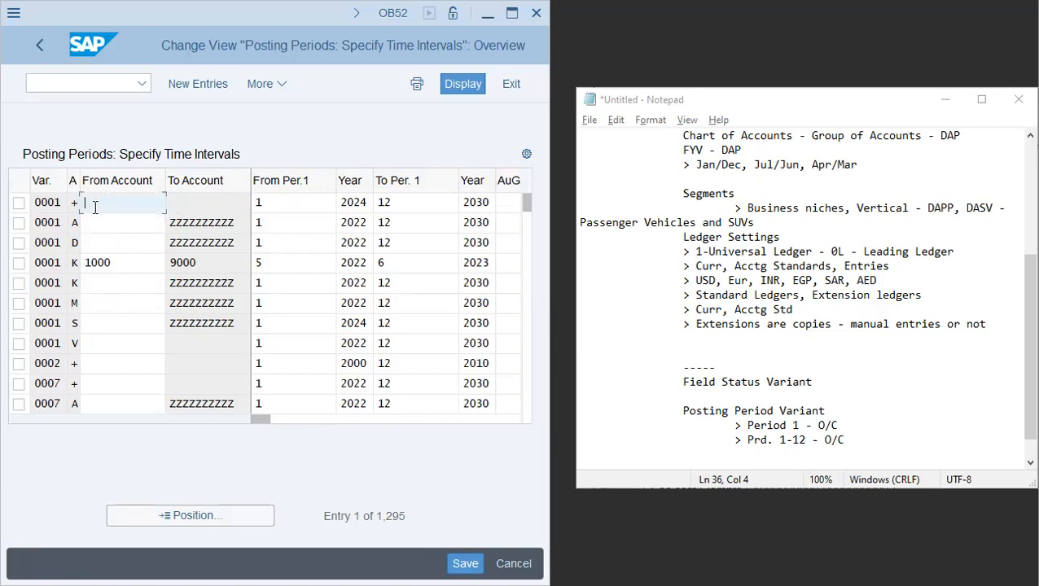
{"action": "left_click", "coordinate": [206, 209]}
{"action": "left_click", "coordinate": [142, 230]}
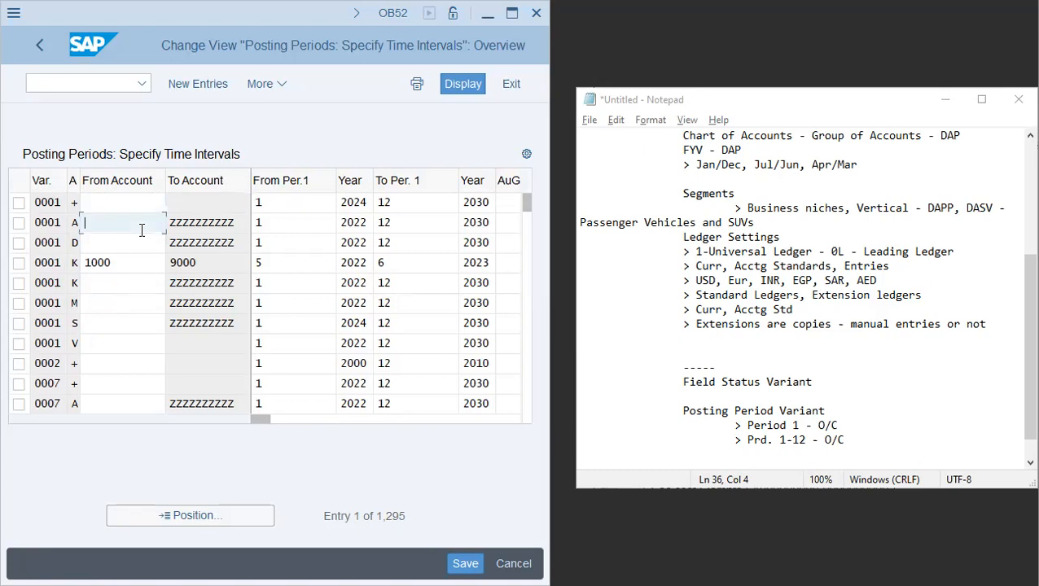
{"action": "left_click", "coordinate": [235, 222]}
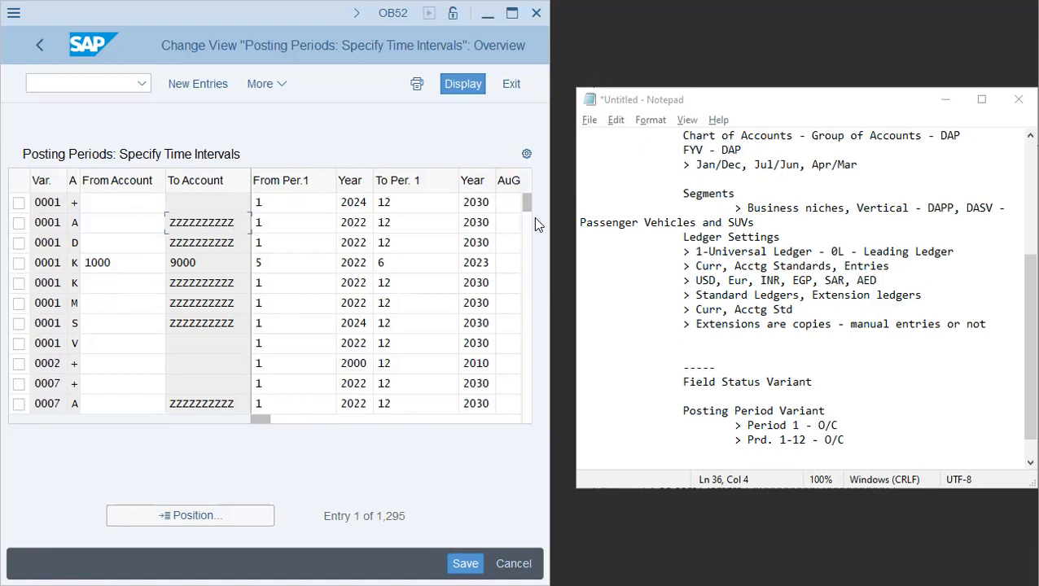
- Create posting period variant DAP named Posting Period Var - DAP under Define Variants for Open Posting Periods and save it to the customizing request
{"action": "left_click", "coordinate": [38, 53]}
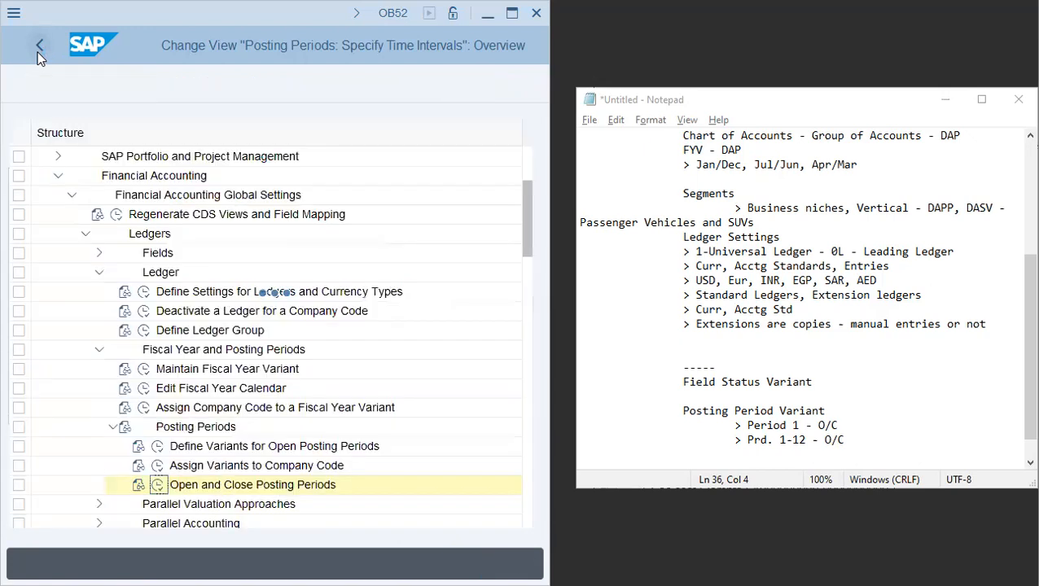
{"action": "left_click", "coordinate": [158, 448]}
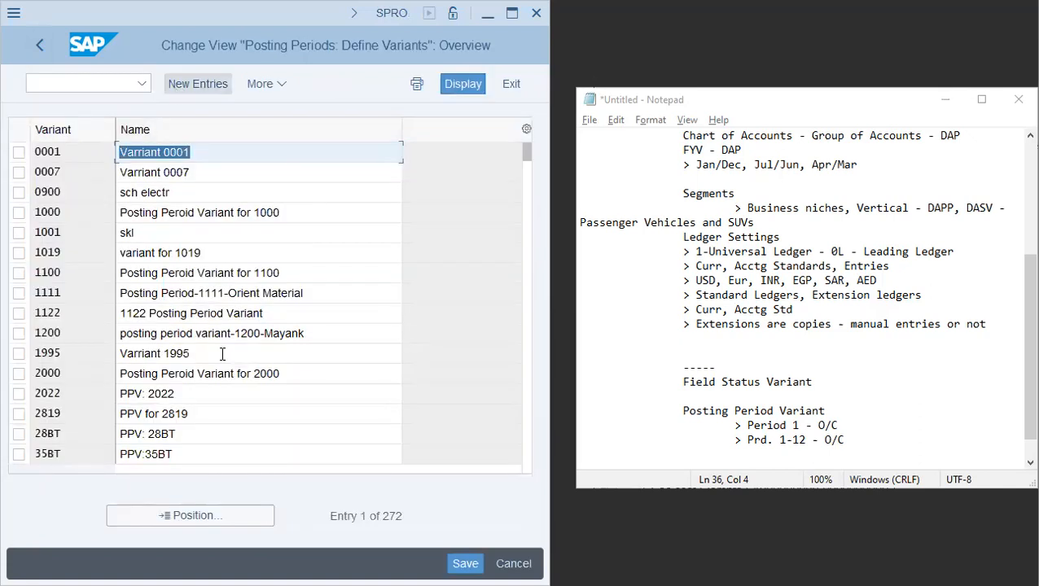
{"action": "left_click", "coordinate": [200, 85]}
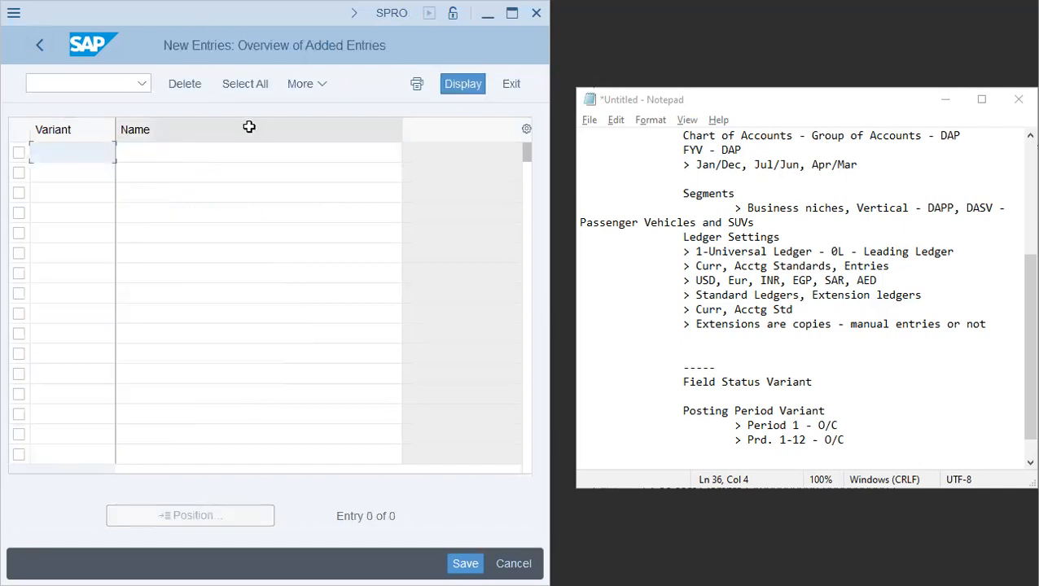
{"action": "type", "text": "DAP"}
{"action": "key", "text": "Tab"}
{"action": "type", "text": "P"}
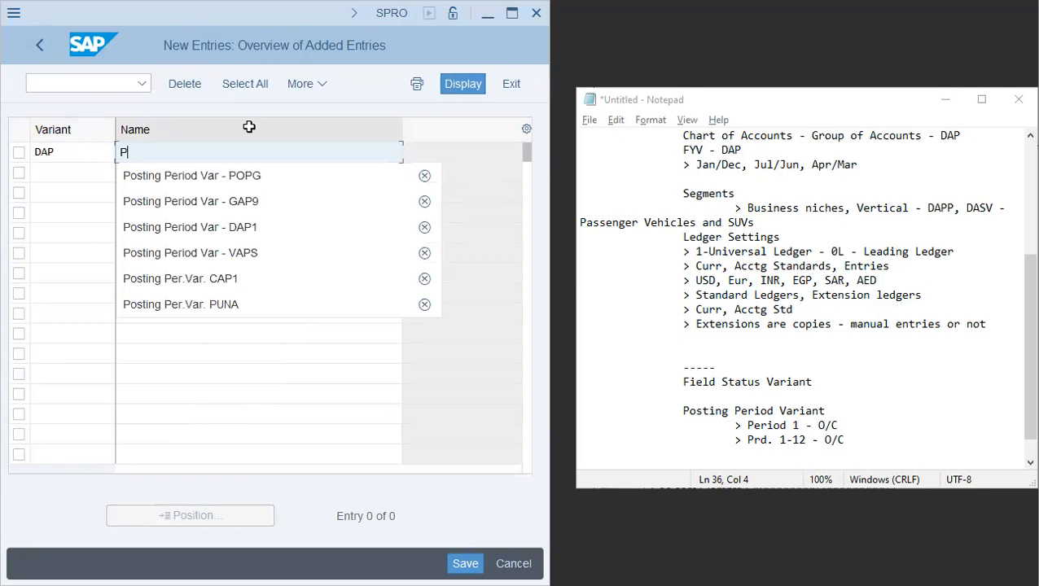
{"action": "key", "text": "Down"}
{"action": "key", "text": "Return"}
{"action": "key", "text": "shift+Left"}
{"action": "key", "text": "shift+Left"}
{"action": "key", "text": "shift+Left"}
{"action": "key", "text": "shift+Left"}
{"action": "type", "text": "dap"}
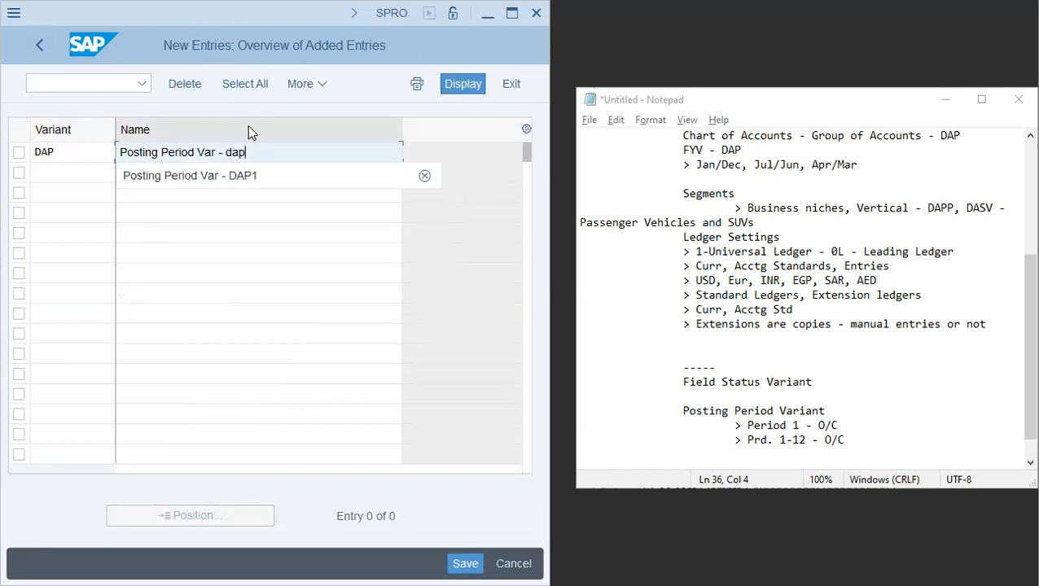
{"action": "key", "text": "BackSpace"}
{"action": "key", "text": "BackSpace"}
{"action": "key", "text": "BackSpace"}
{"action": "type", "text": "DAP"}
{"action": "key", "text": "Return"}
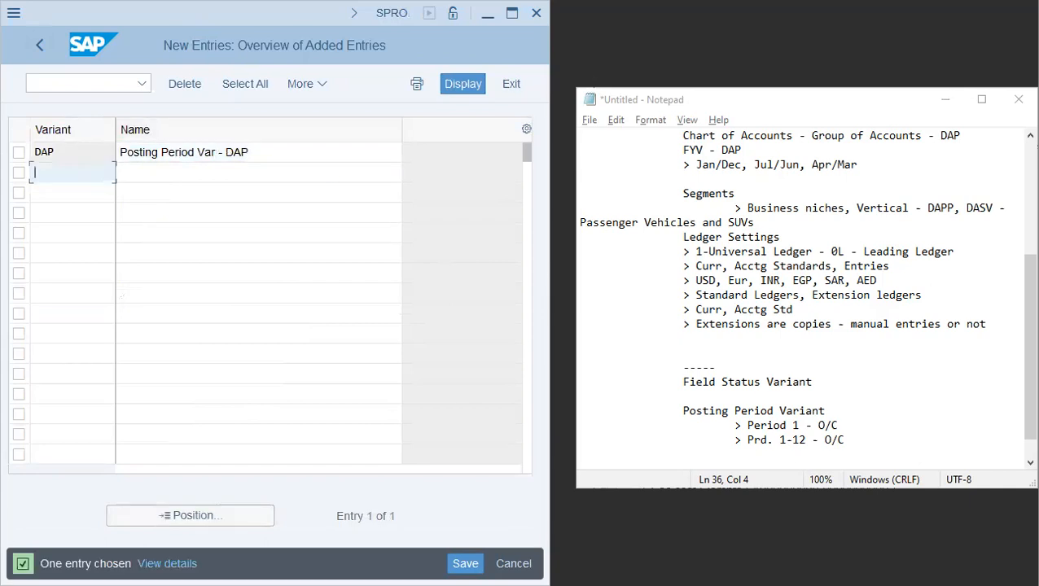
{"action": "left_click", "coordinate": [465, 560]}
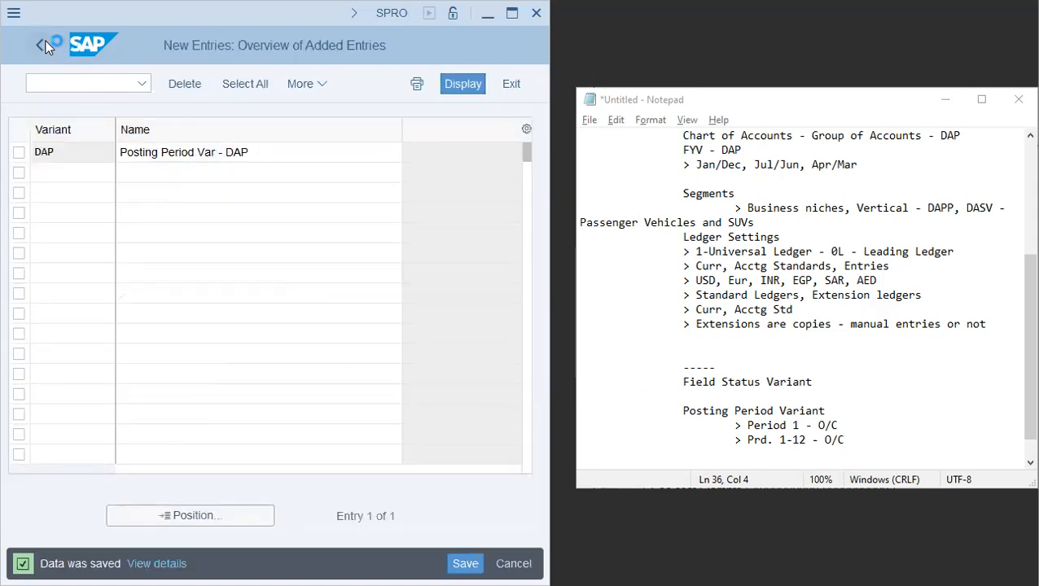
{"action": "left_click", "coordinate": [46, 41]}
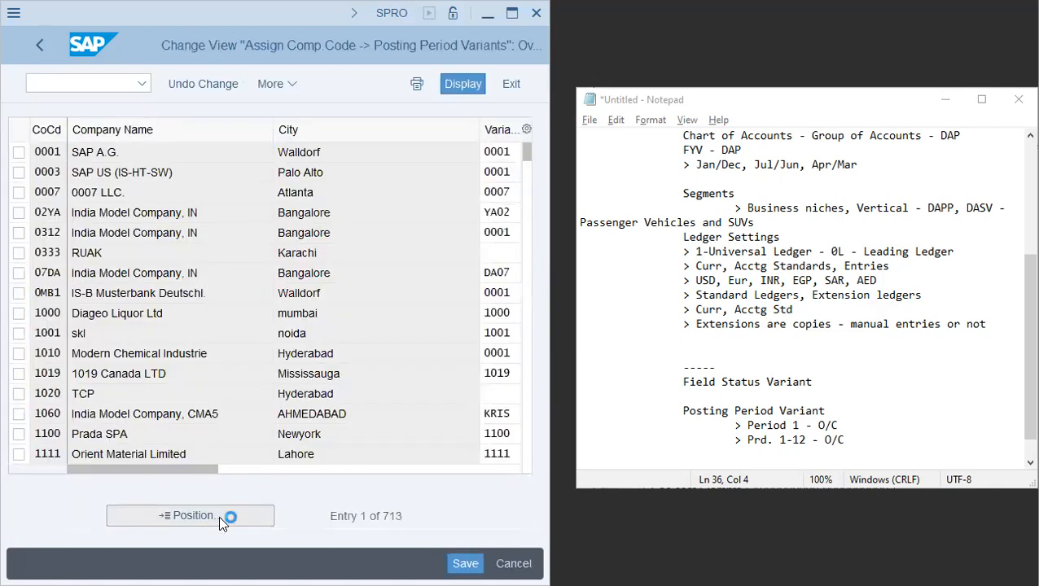
- Position on company code DAP, assign it posting period variant DAP, and save the assignment
{"action": "type", "text": "dap"}
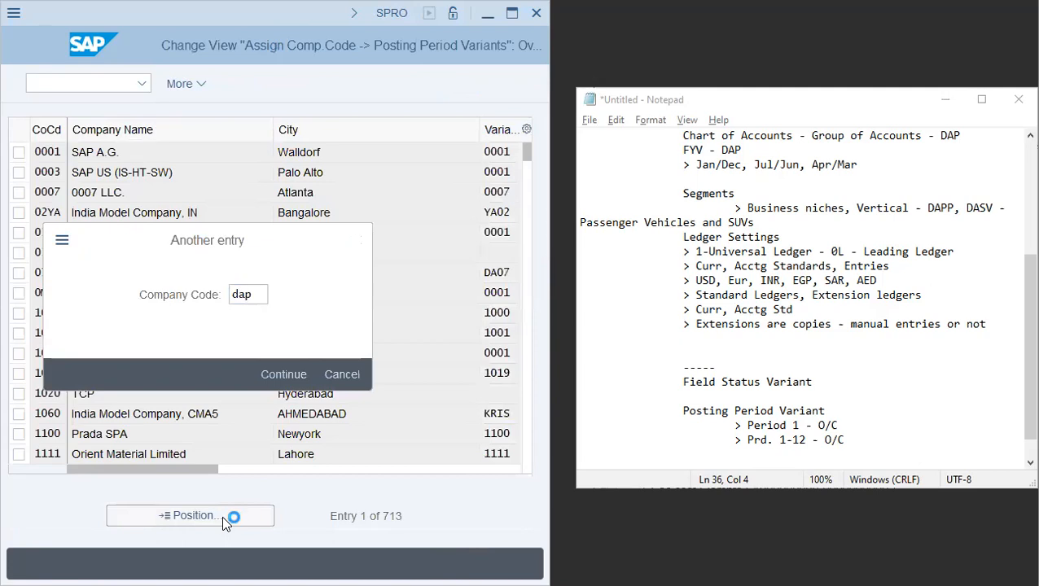
{"action": "key", "text": "Return"}
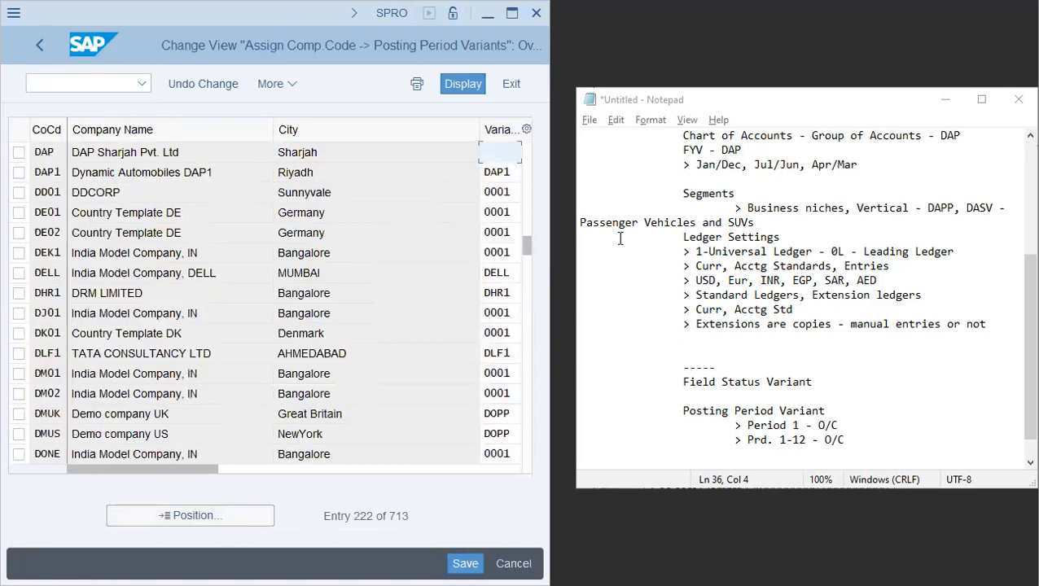
{"action": "type", "text": "dap"}
{"action": "key", "text": "Return"}
{"action": "left_click", "coordinate": [478, 556]}
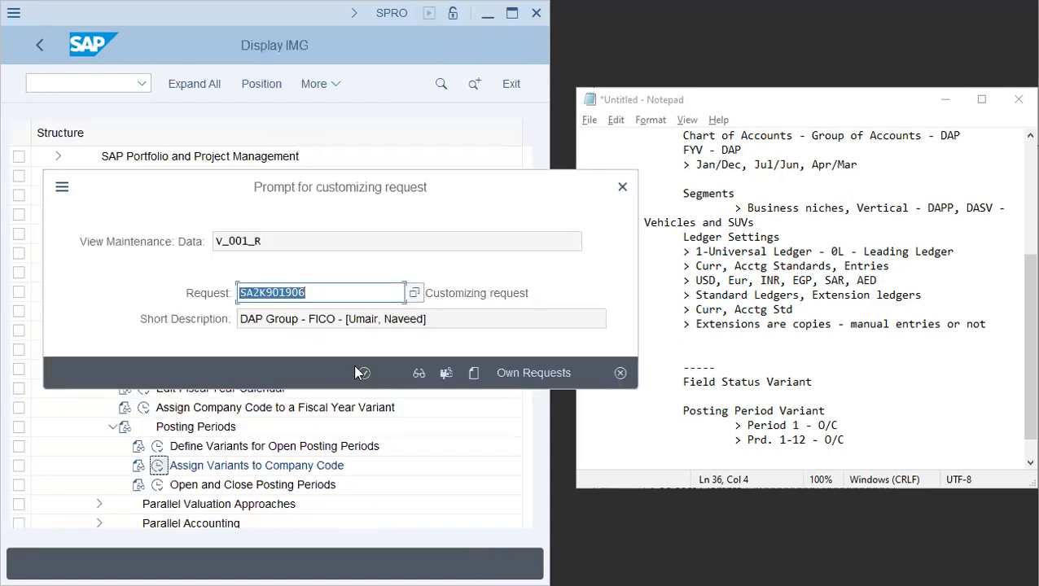
{"action": "left_click", "coordinate": [364, 373]}
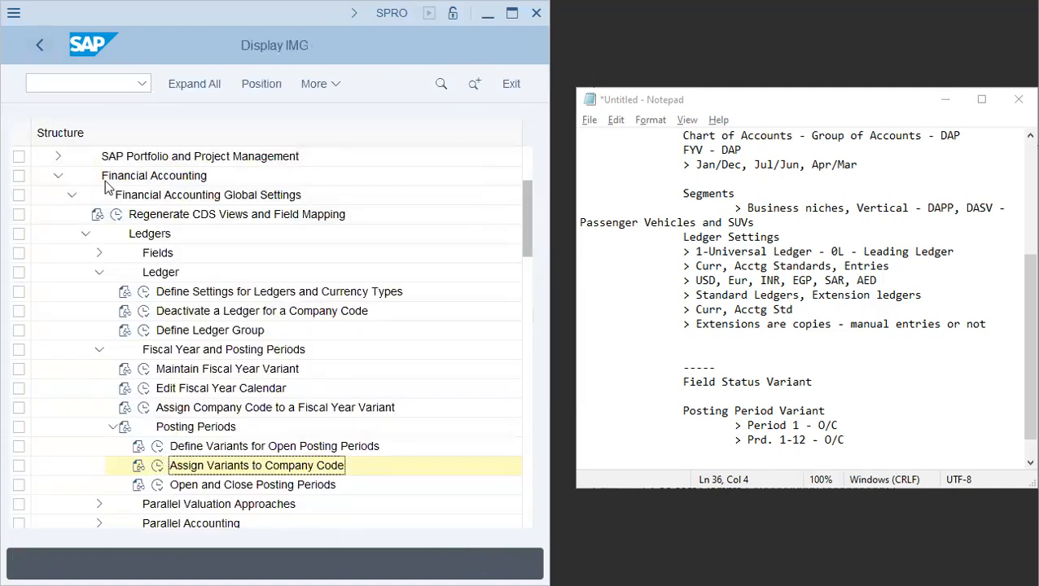
- Open the time intervals of posting period variant AA42 in Open and Close Posting Periods and examine its entries
{"action": "left_click", "coordinate": [157, 485]}
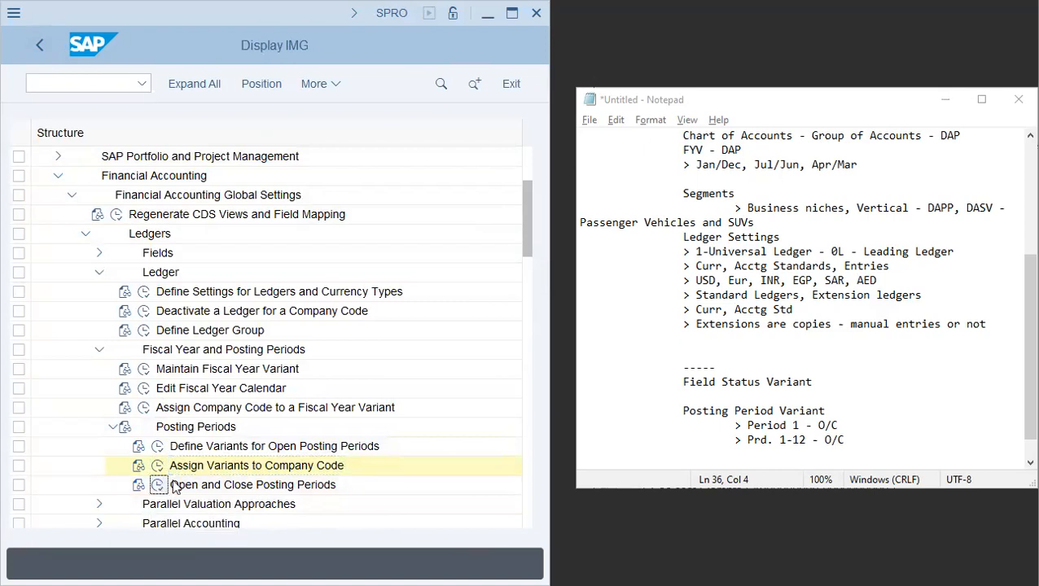
{"action": "type", "text": "aa42"}
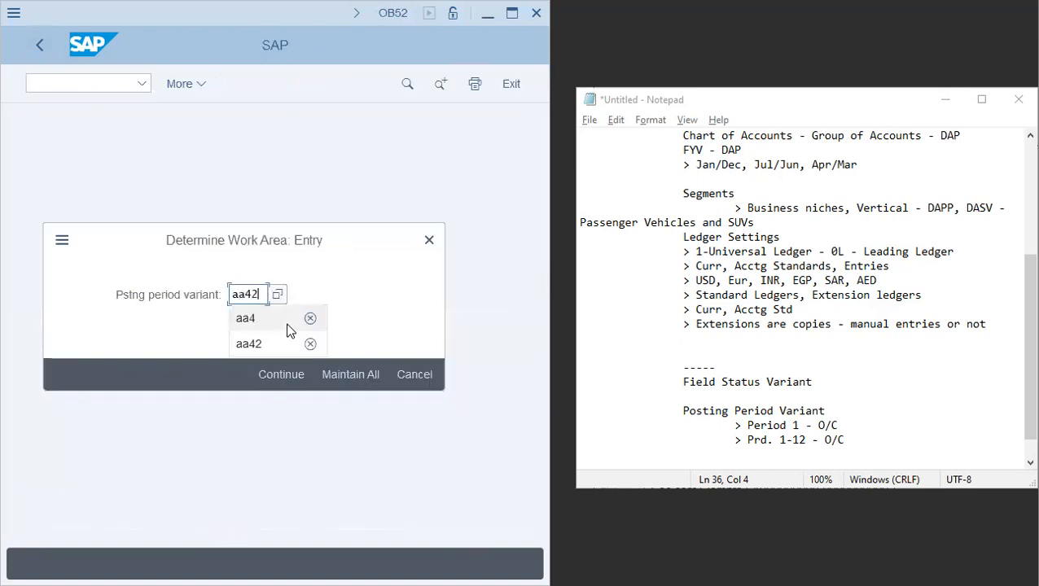
{"action": "left_click", "coordinate": [282, 377]}
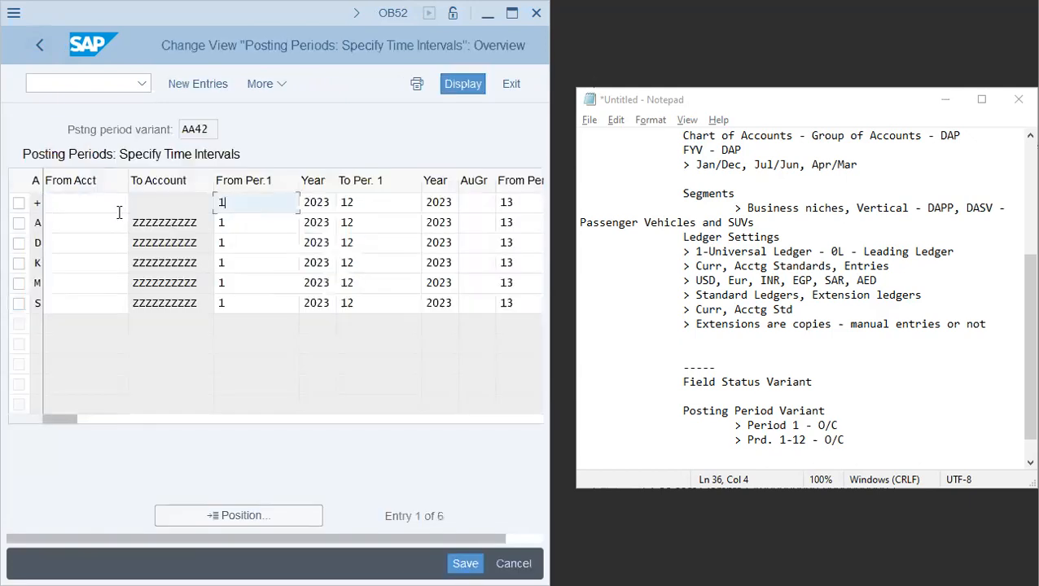
{"action": "left_click", "coordinate": [97, 303]}
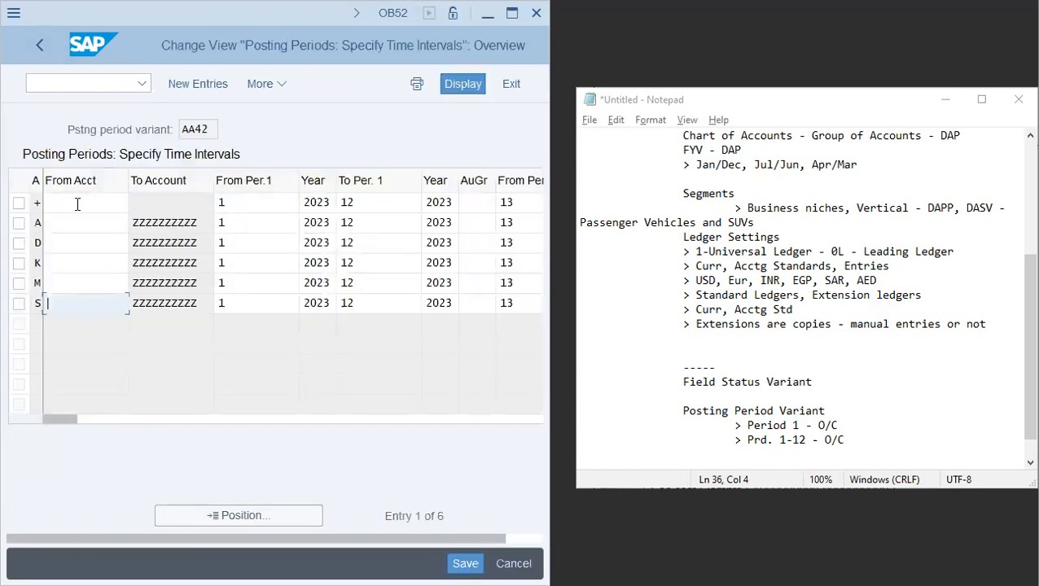
{"action": "left_click", "coordinate": [38, 46]}
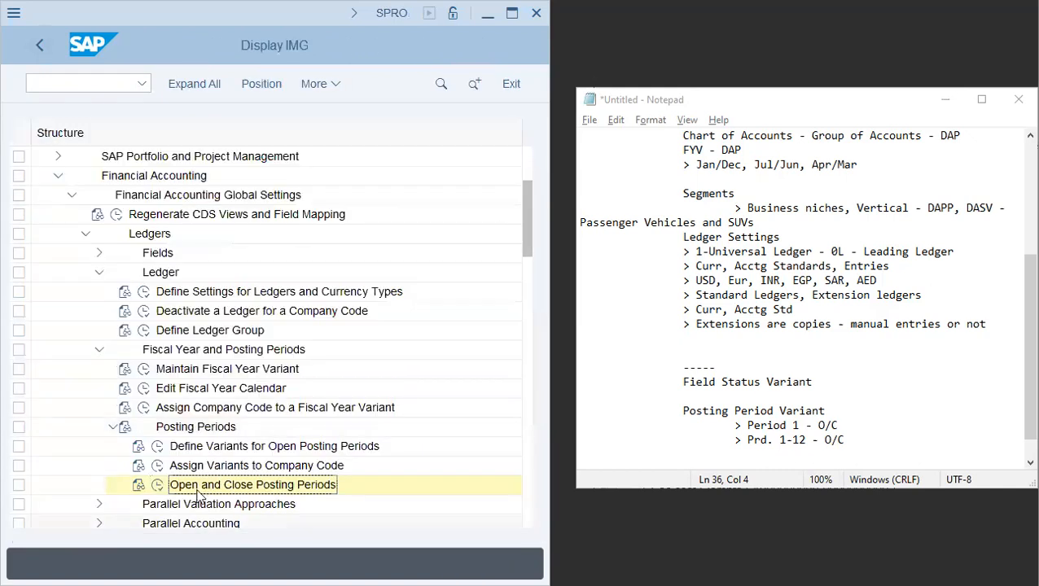
- Reopen Open and Close Posting Periods maintaining all variants and position the list on variant AA42
{"action": "left_click", "coordinate": [156, 487]}
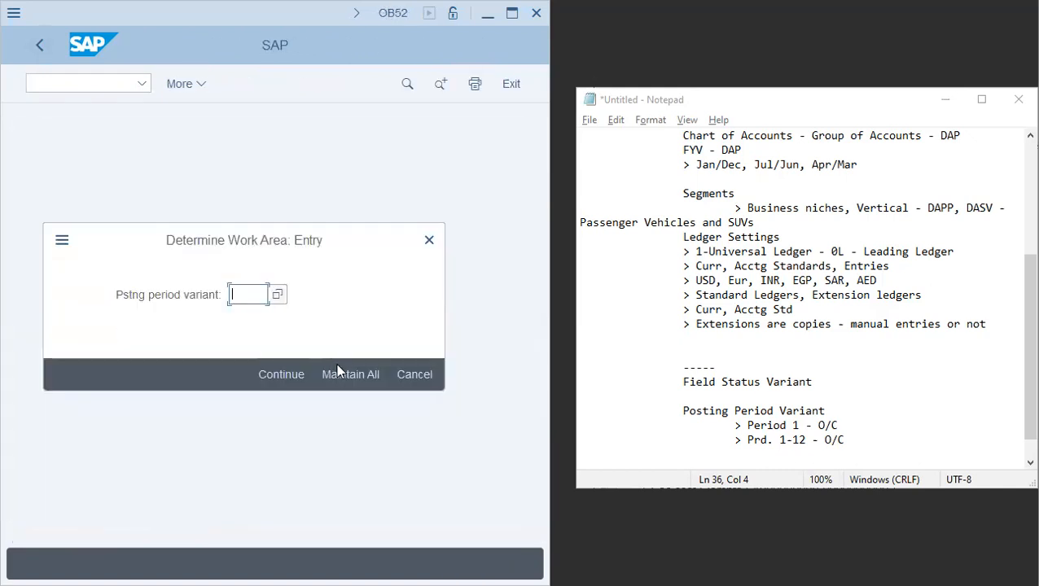
{"action": "left_click", "coordinate": [358, 386]}
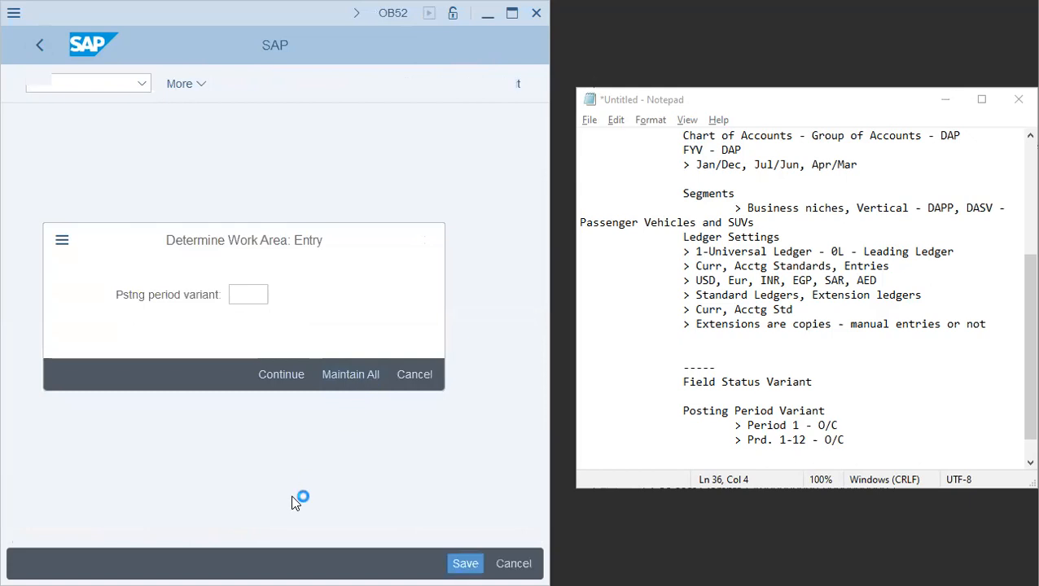
{"action": "left_click", "coordinate": [234, 517]}
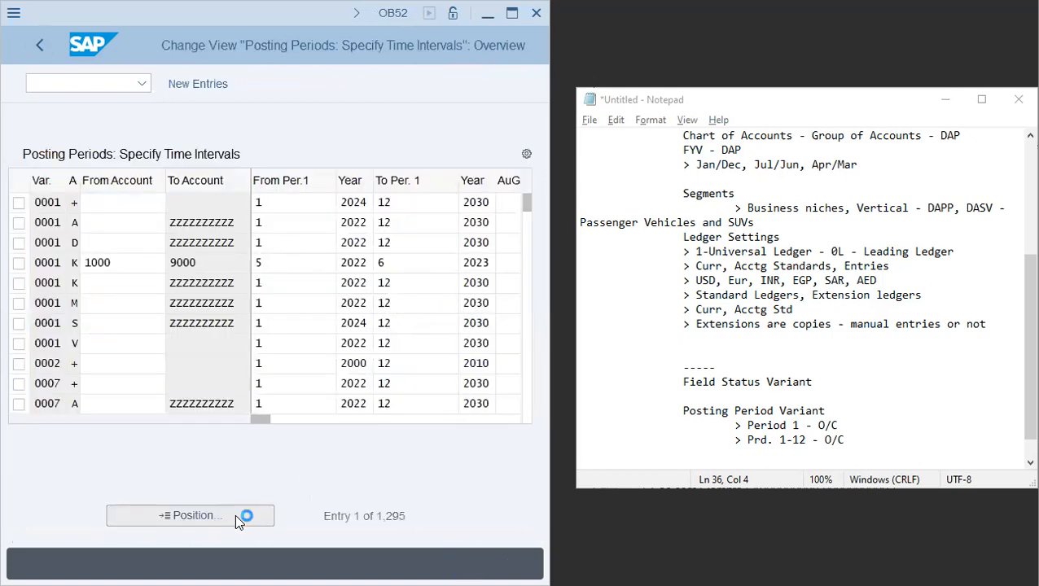
{"action": "key", "text": "Return"}
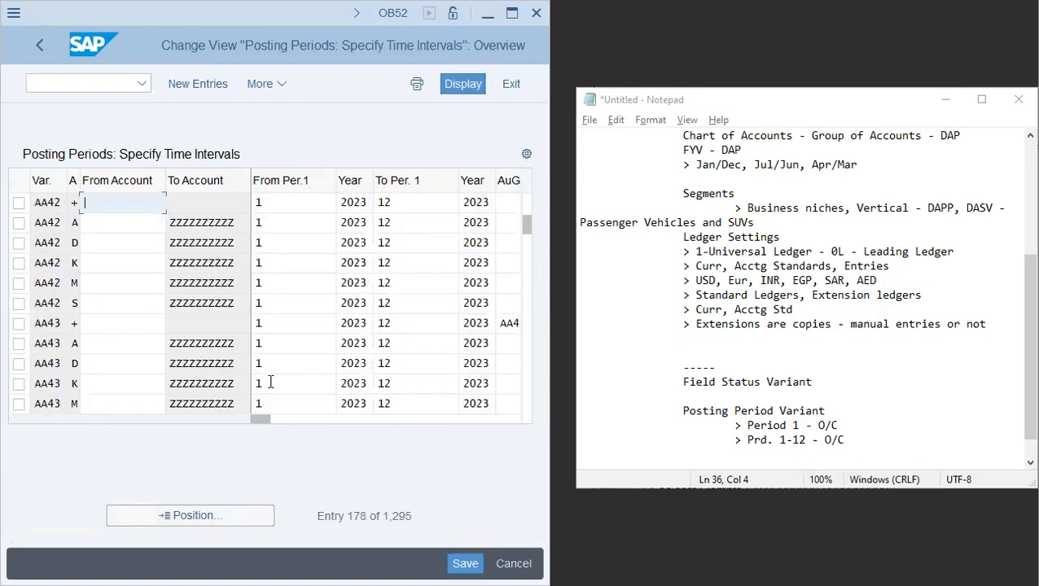
- Select all six interval rows of variant AA42 and copy them as new entries
{"action": "left_click", "coordinate": [19, 202]}
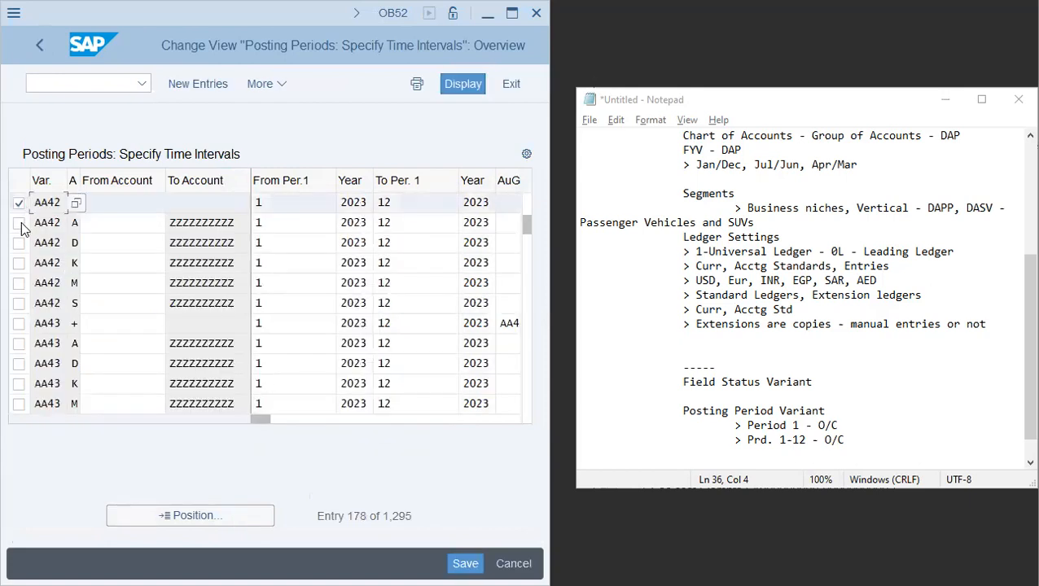
{"action": "left_click", "coordinate": [18, 223]}
{"action": "left_click", "coordinate": [19, 243]}
{"action": "left_click", "coordinate": [19, 262]}
{"action": "left_click", "coordinate": [19, 283]}
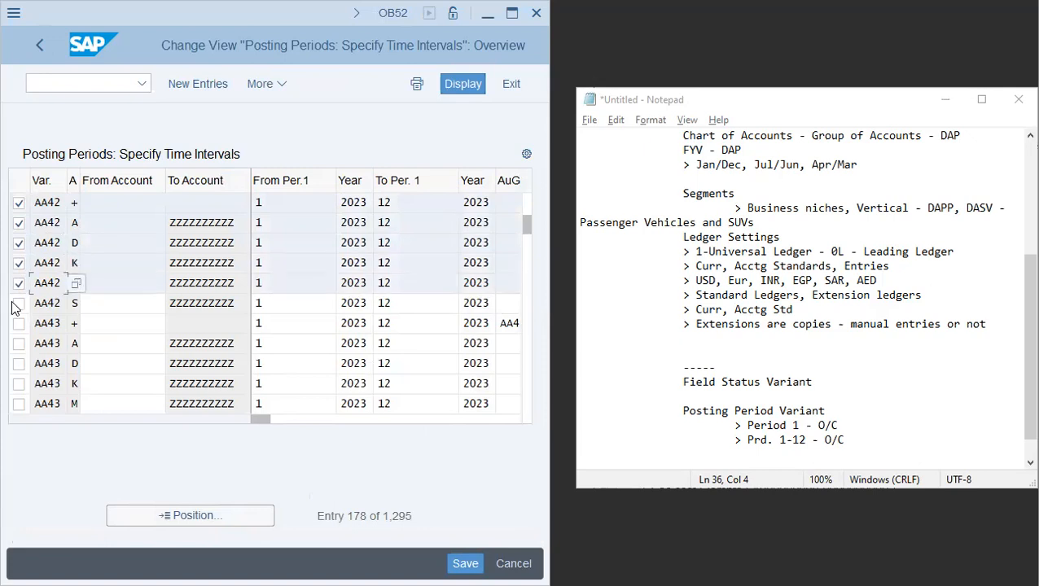
{"action": "left_click", "coordinate": [18, 303]}
{"action": "left_click", "coordinate": [262, 78]}
{"action": "left_click", "coordinate": [301, 118]}
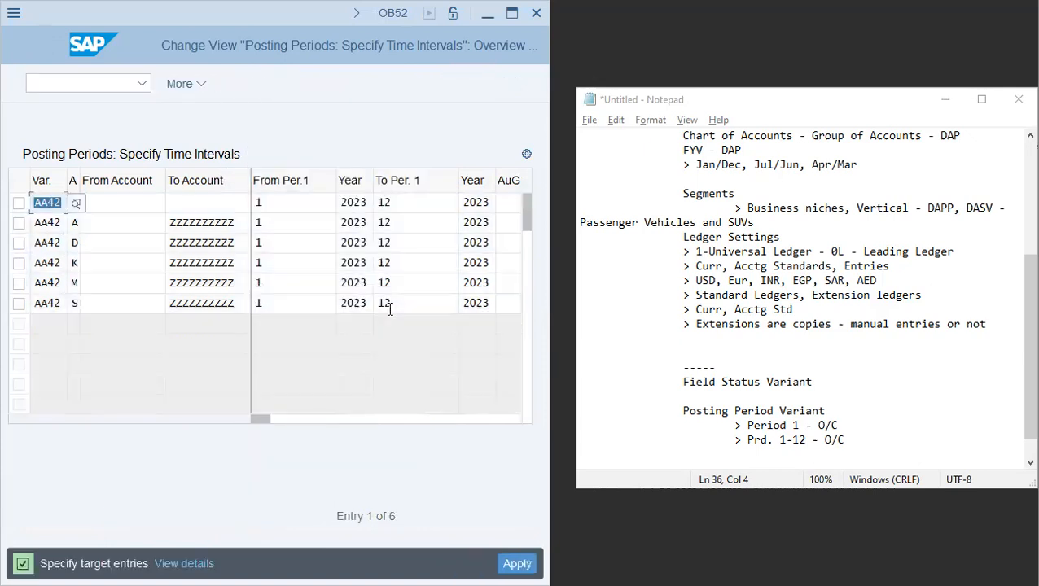
- Enter dap as the variant of the first copied interval and clear the AA42 variant from the other five rows
{"action": "type", "text": "dap"}
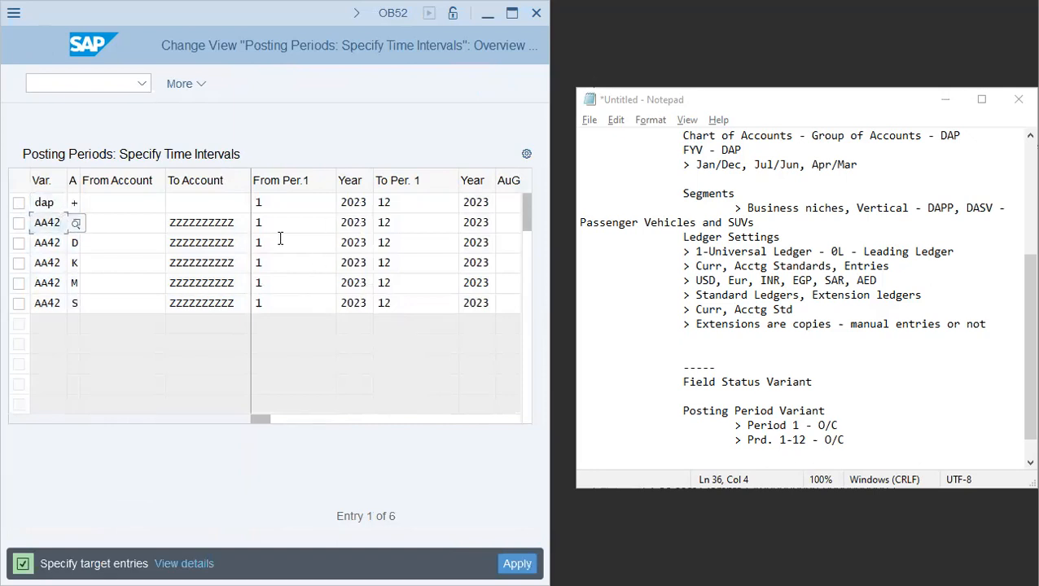
{"action": "left_click", "coordinate": [295, 203]}
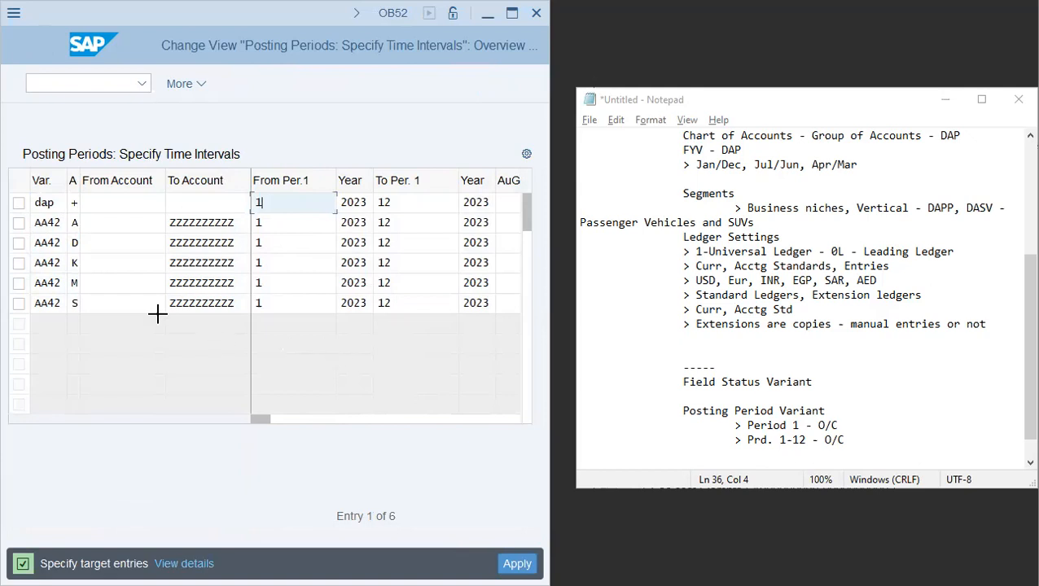
{"action": "left_click_drag", "start_coordinate": [36, 221], "coordinate": [63, 303]}
{"action": "key", "text": "Delete"}
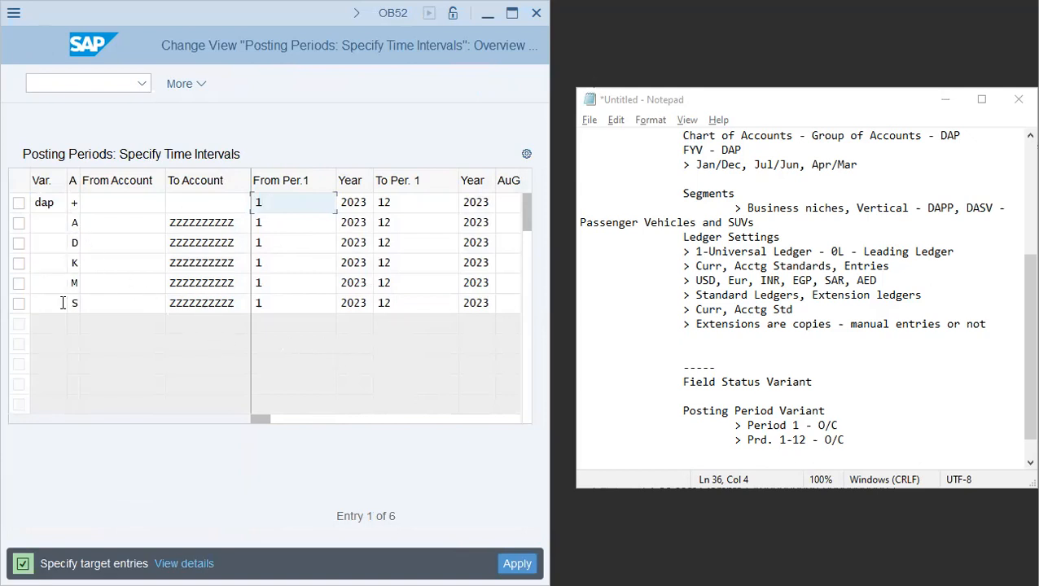
{"action": "left_click", "coordinate": [53, 218]}
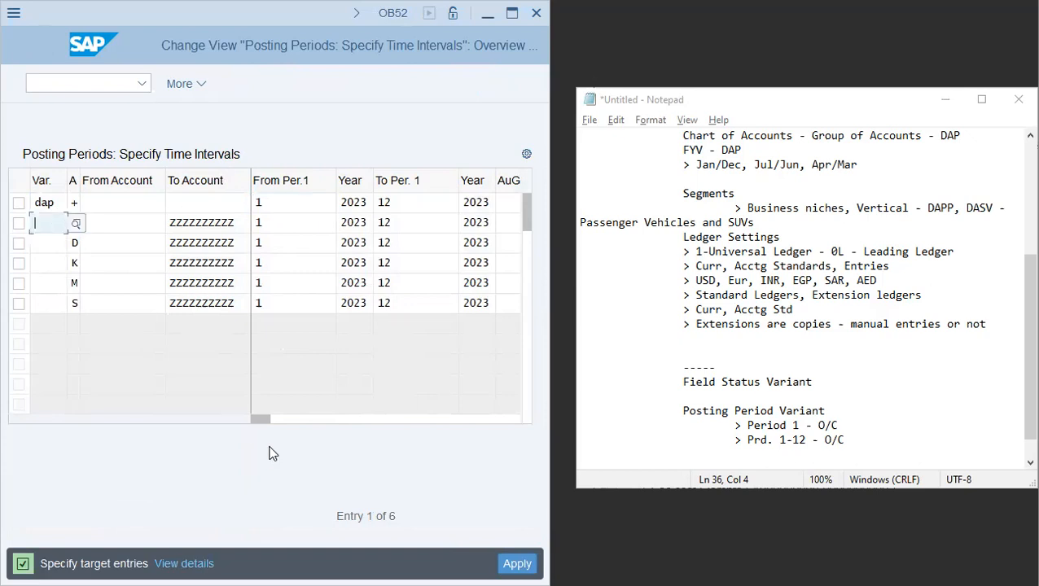
{"action": "key", "text": "Down"}
{"action": "key", "text": "Down"}
{"action": "key", "text": "Down"}
{"action": "key", "text": "Down"}
{"action": "key", "text": "Up"}
{"action": "key", "text": "Up"}
{"action": "key", "text": "Up"}
{"action": "key", "text": "Up"}
{"action": "type", "text": "d"}
{"action": "key", "text": "BackSpace"}
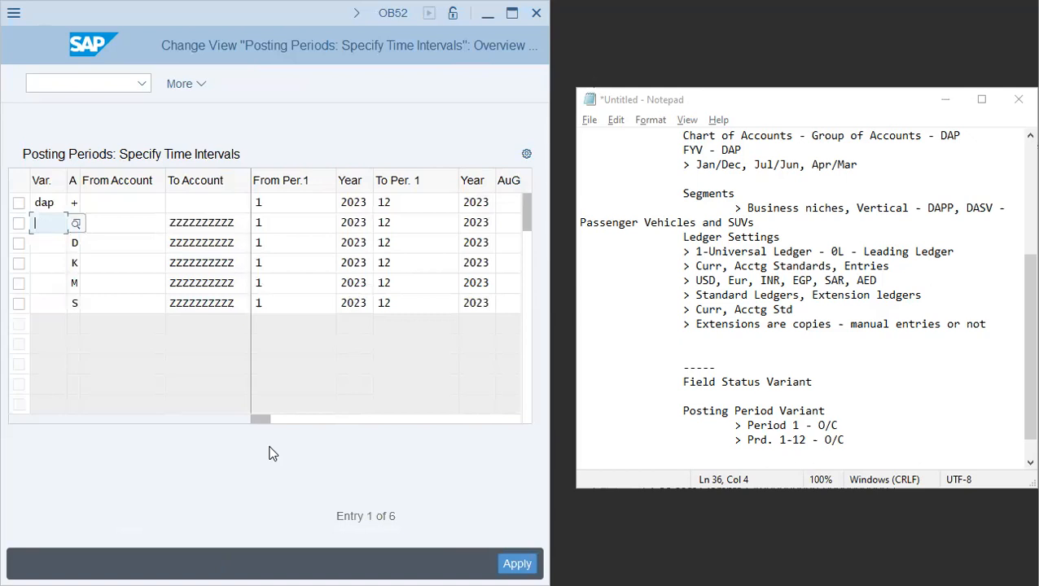
{"action": "key", "text": "shift+Tab"}
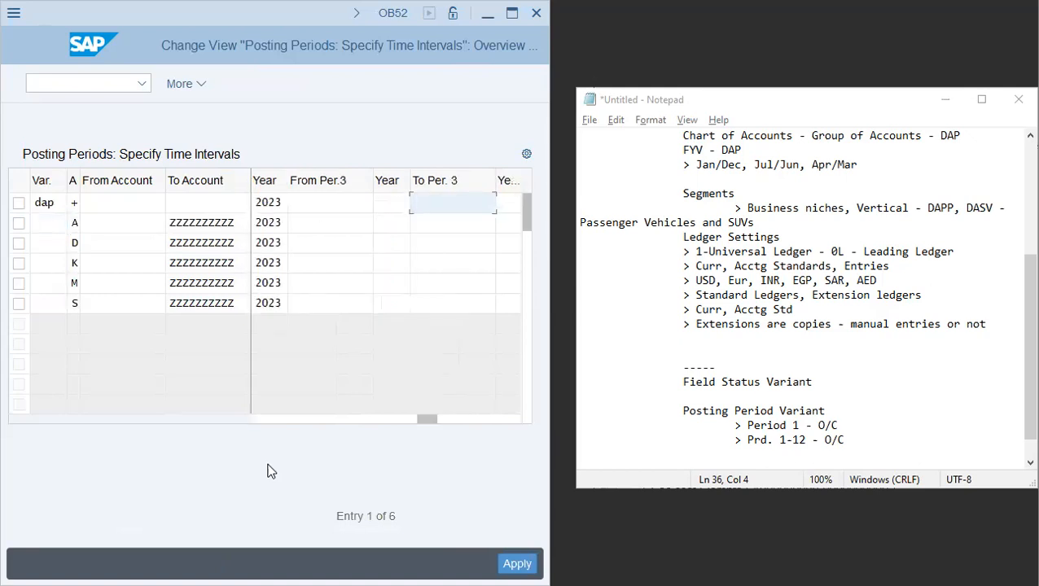
- Copy the variant dap from the first row into the variant of the remaining five interval rows
{"action": "left_click", "coordinate": [57, 203]}
{"action": "key", "text": "shift+Left"}
{"action": "key", "text": "shift+Left"}
{"action": "key", "text": "shift+Left"}
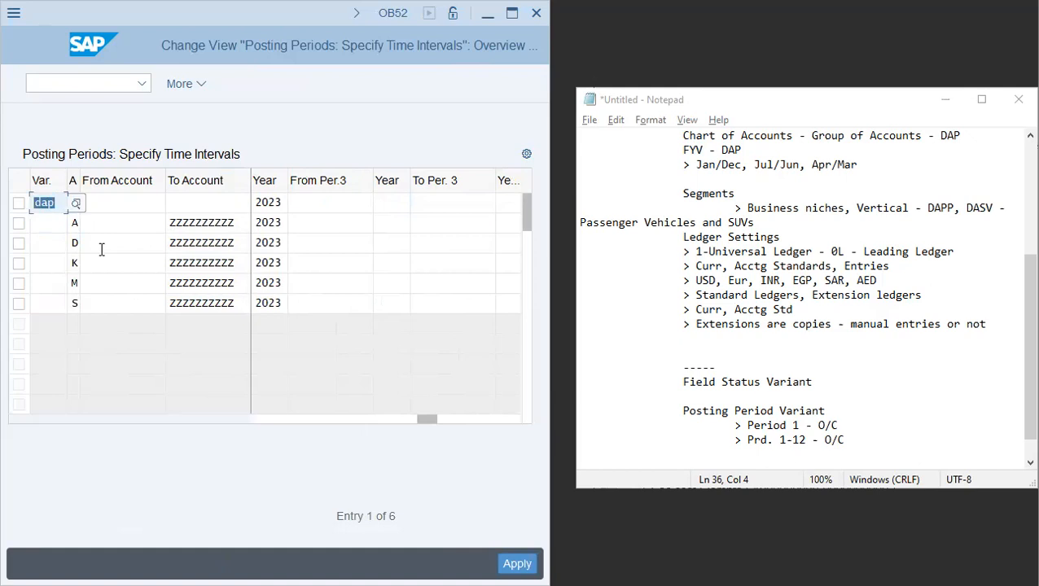
{"action": "key", "text": "Down"}
{"action": "key", "text": "ctrl+v"}
{"action": "key", "text": "Down"}
{"action": "key", "text": "ctrl+v"}
{"action": "key", "text": "Down"}
{"action": "key", "text": "ctrl+v"}
{"action": "key", "text": "Down"}
{"action": "key", "text": "ctrl+v"}
{"action": "key", "text": "Down"}
{"action": "key", "text": "ctrl+v"}
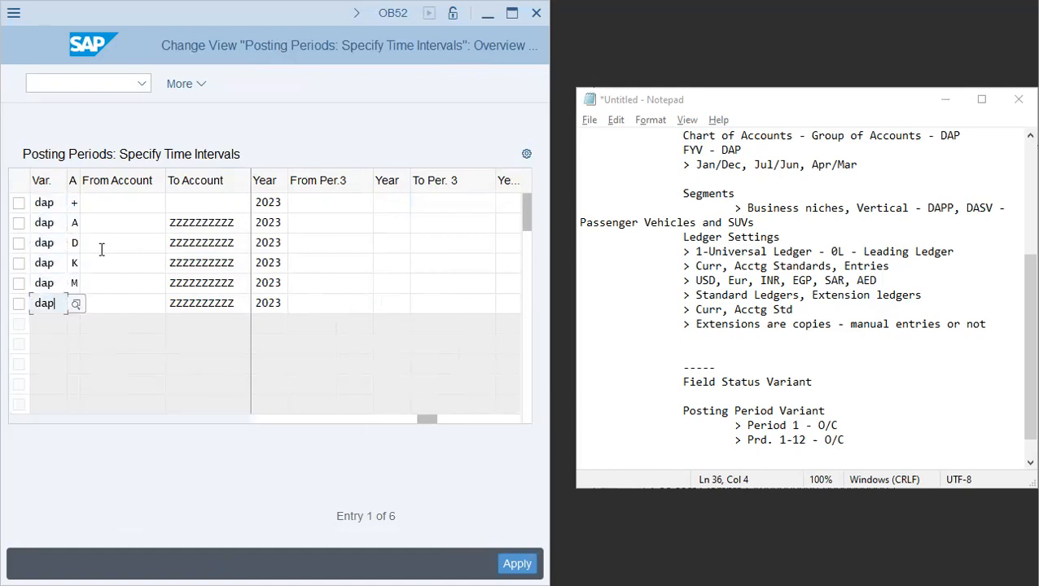
- Set the period 1 start year of all six DAP intervals to 2024
{"action": "left_click", "coordinate": [282, 420]}
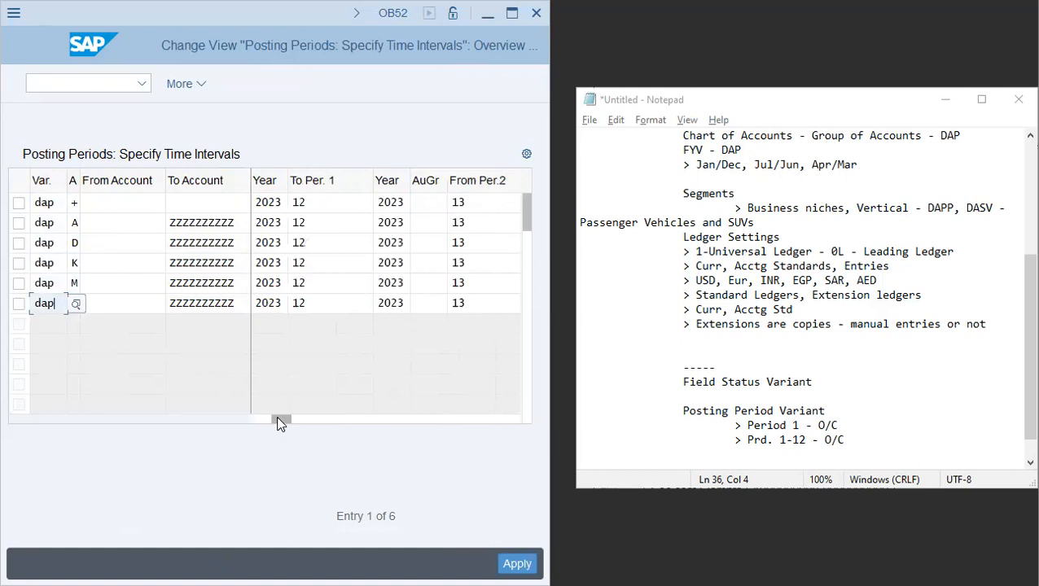
{"action": "left_click_drag", "start_coordinate": [277, 422], "coordinate": [244, 418]}
{"action": "left_click", "coordinate": [366, 202]}
{"action": "key", "text": "shift+Left"}
{"action": "type", "text": "4"}
{"action": "key", "text": "shift+Home"}
{"action": "key", "text": "End"}
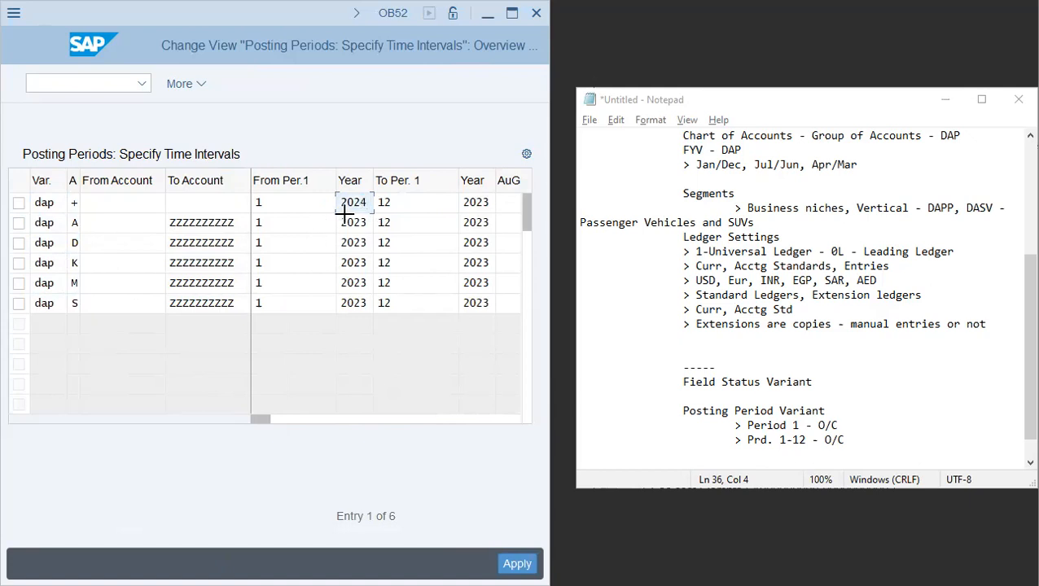
{"action": "left_click_drag", "start_coordinate": [343, 216], "coordinate": [369, 301]}
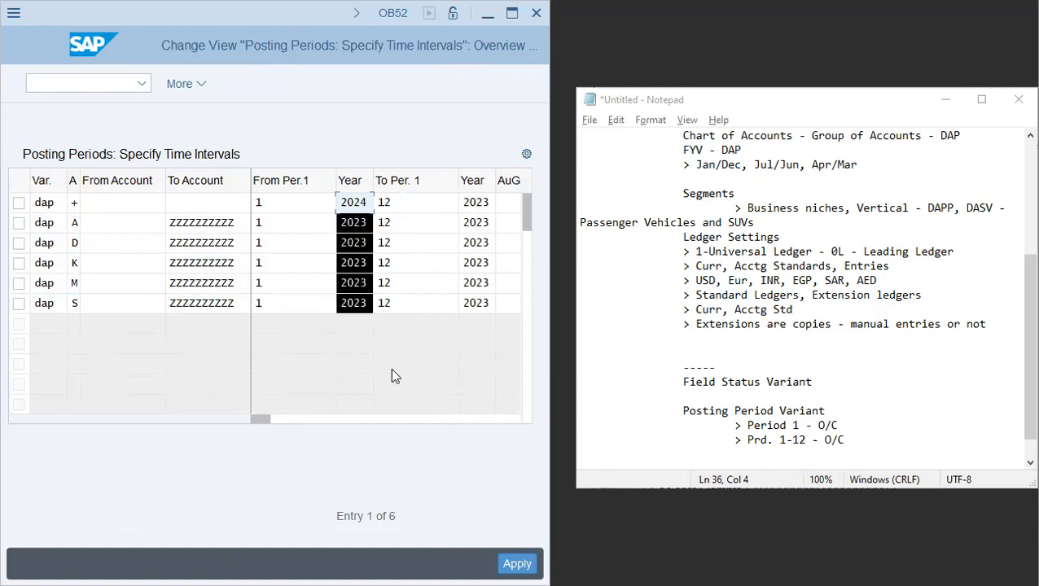
{"action": "key", "text": "Delete"}
{"action": "left_click", "coordinate": [342, 225]}
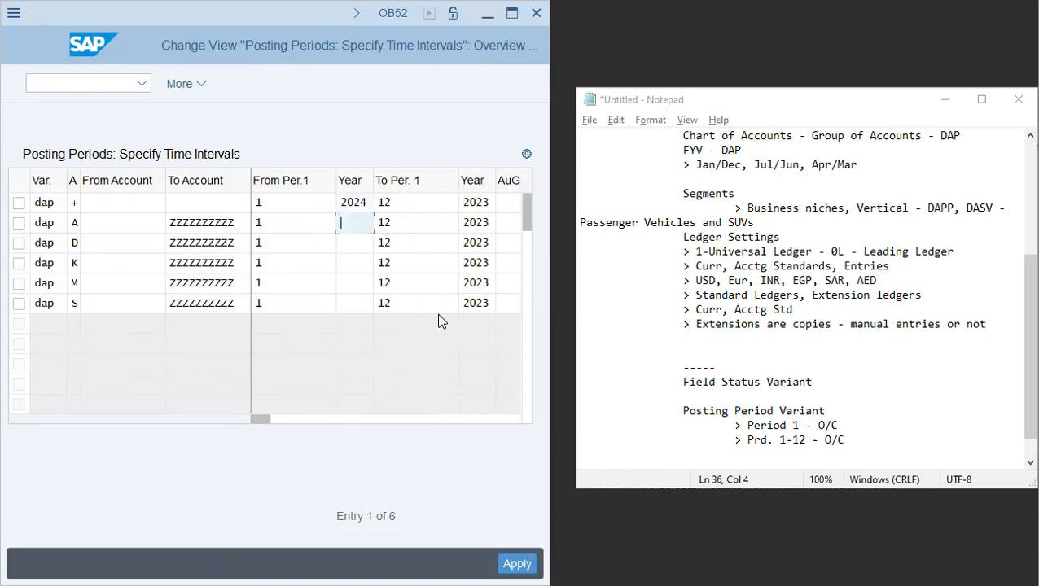
{"action": "key", "text": "ctrl+v"}
{"action": "key", "text": "Down"}
{"action": "key", "text": "ctrl+v"}
{"action": "key", "text": "Down"}
{"action": "key", "text": "ctrl+v"}
{"action": "key", "text": "Down"}
{"action": "key", "text": "ctrl+v"}
{"action": "key", "text": "Down"}
{"action": "type", "text": "2024"}
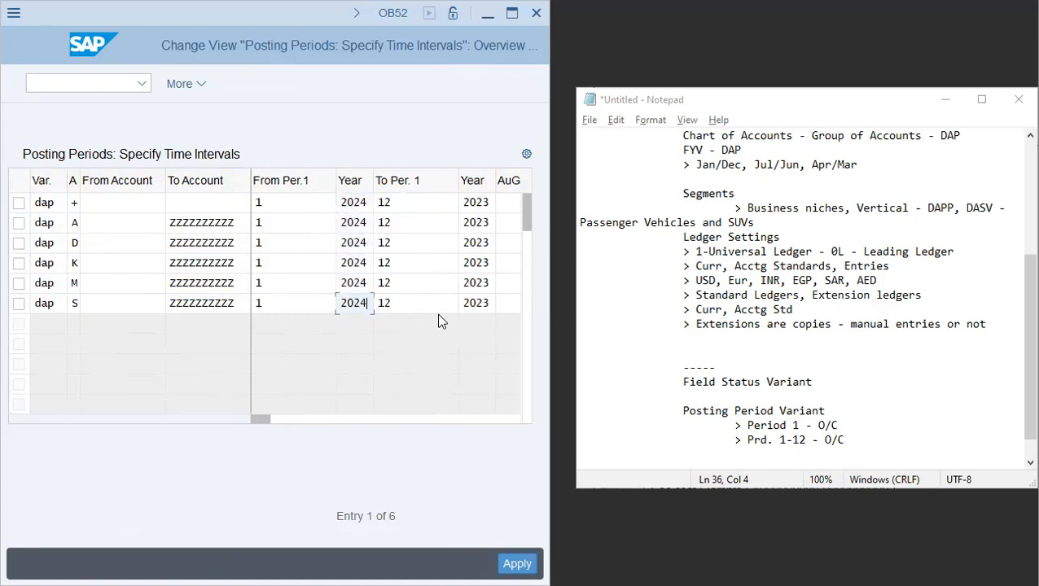
- Set the period 1 end year of all six DAP intervals to 2024
{"action": "left_click", "coordinate": [480, 202]}
{"action": "key", "text": "shift+Left"}
{"action": "key", "text": "shift+Left"}
{"action": "key", "text": "shift+Left"}
{"action": "key", "text": "shift+Left"}
{"action": "left_click_drag", "start_coordinate": [472, 202], "coordinate": [486, 300]}
{"action": "key", "text": "Delete"}
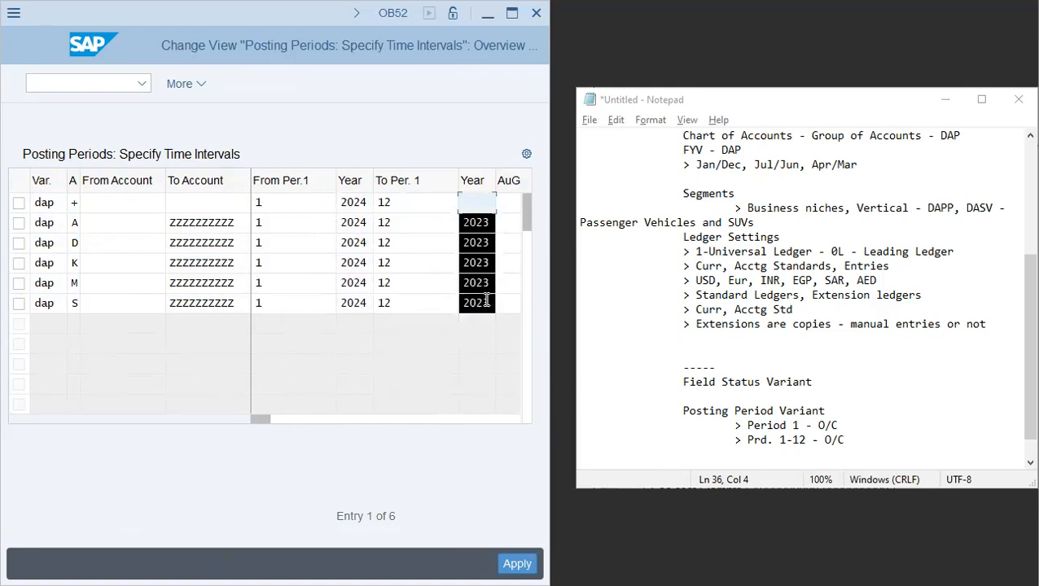
{"action": "key", "text": "Delete"}
{"action": "key", "text": "ctrl+v"}
{"action": "key", "text": "Down"}
{"action": "key", "text": "ctrl+v"}
{"action": "key", "text": "Down"}
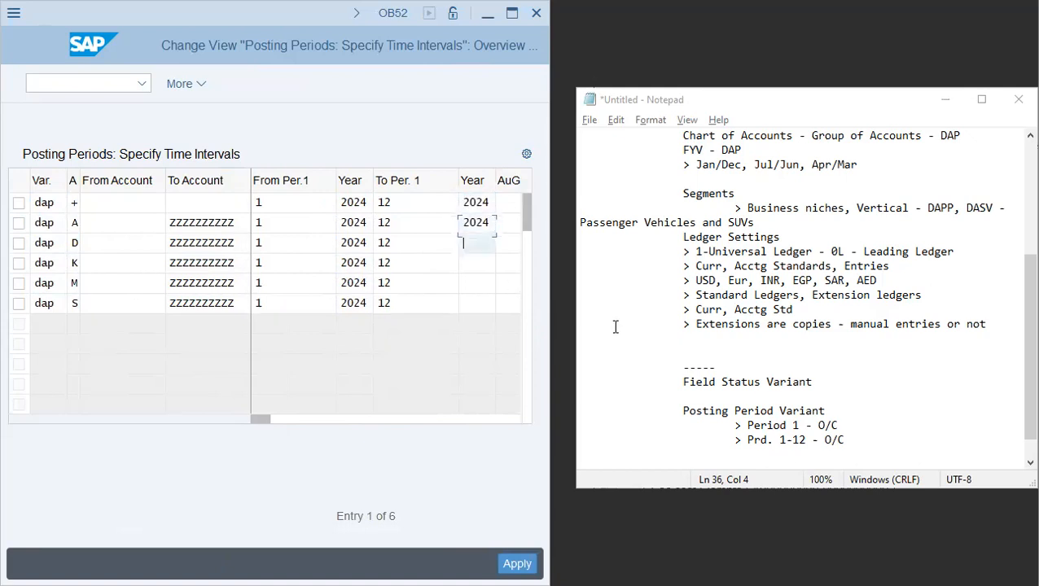
{"action": "key", "text": "ctrl+v"}
{"action": "key", "text": "Down"}
{"action": "key", "text": "ctrl+v"}
{"action": "key", "text": "Down"}
{"action": "key", "text": "ctrl+v"}
{"action": "key", "text": "Down"}
{"action": "type", "text": "2024"}
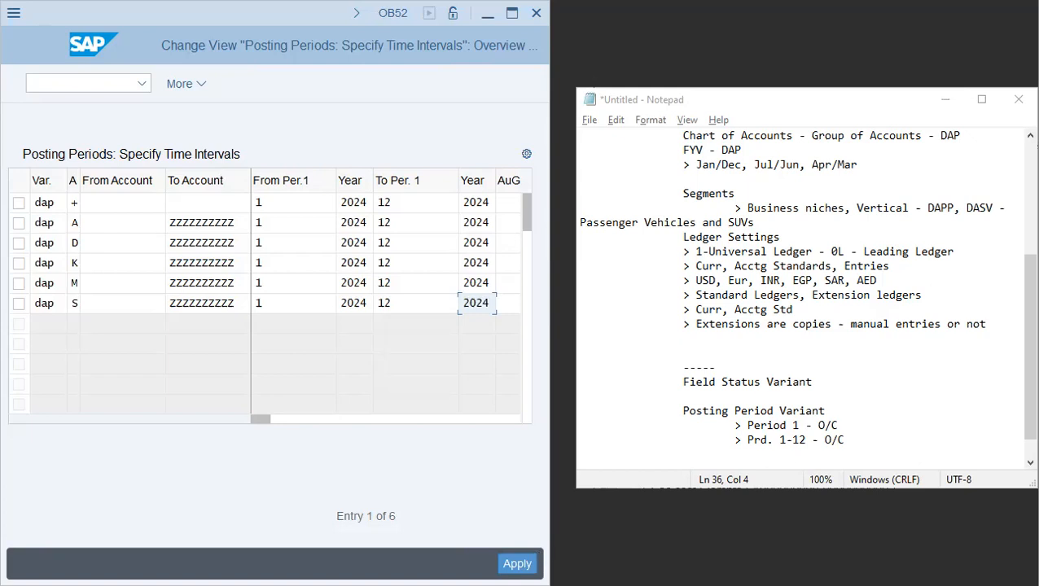
- Save the new DAP posting period intervals under the proposed customizing request
{"action": "key", "text": "Return"}
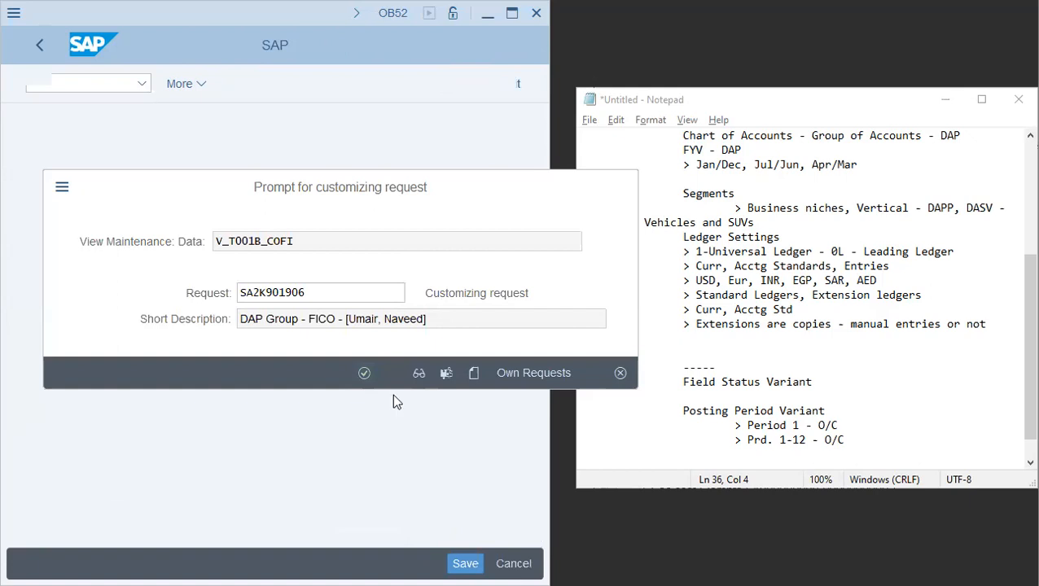
{"action": "left_click", "coordinate": [364, 373]}
- Begin editing the period 2 intervals of variant DAP, starting with the From Per.2 cells
{"action": "left_click_drag", "start_coordinate": [267, 428], "coordinate": [348, 422]}
{"action": "left_click", "coordinate": [311, 204]}
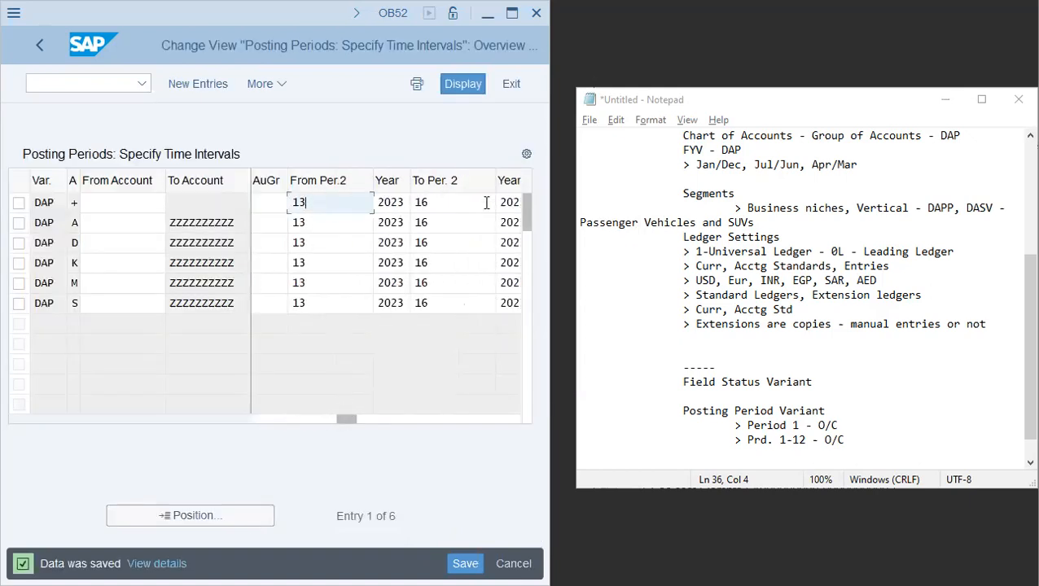
{"action": "left_click", "coordinate": [480, 204]}
{"action": "left_click", "coordinate": [358, 229]}
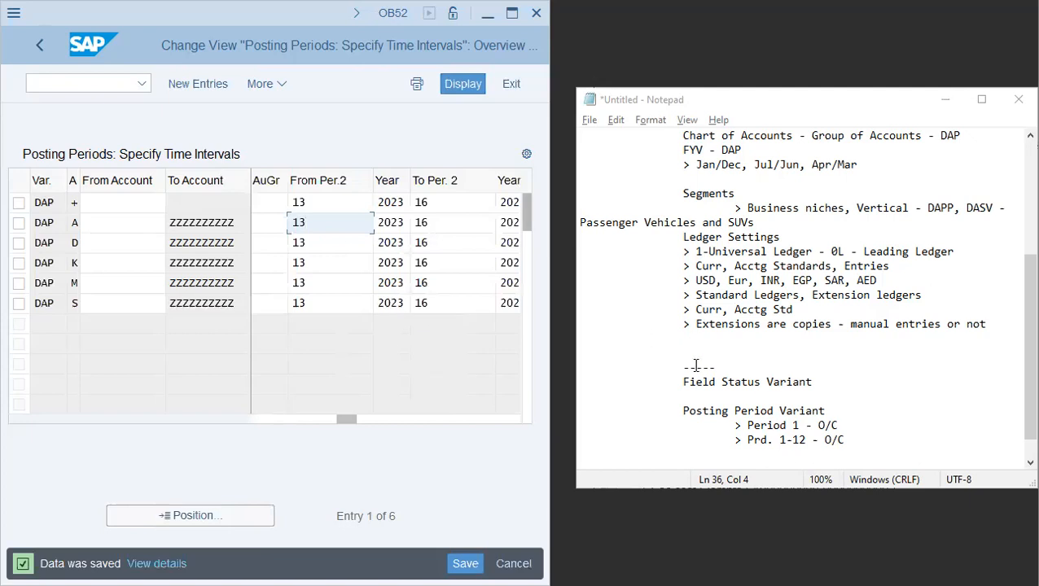
{"action": "left_click", "coordinate": [310, 204]}
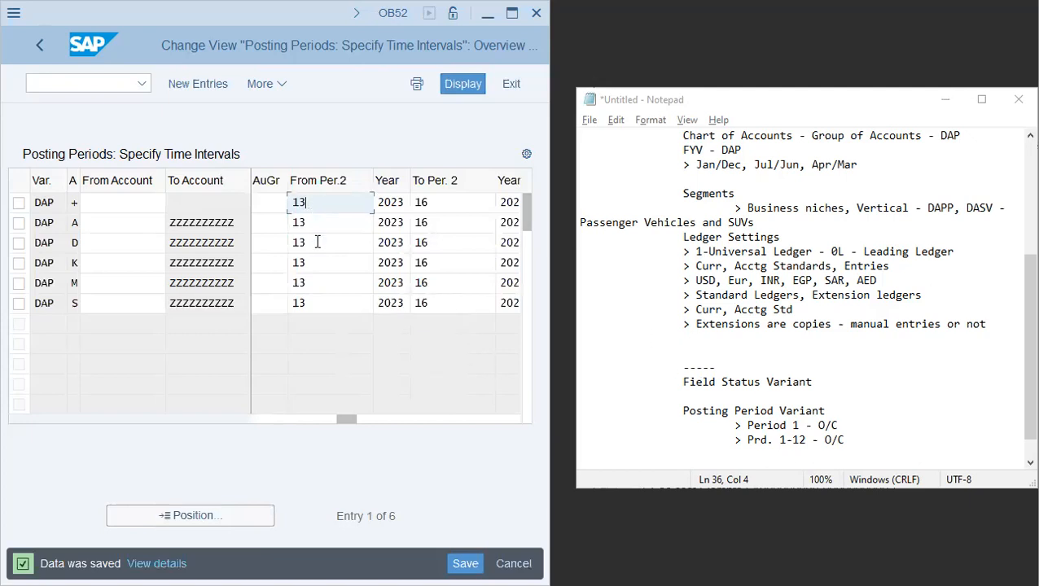
{"action": "left_click", "coordinate": [318, 242]}
{"action": "left_click", "coordinate": [330, 283]}
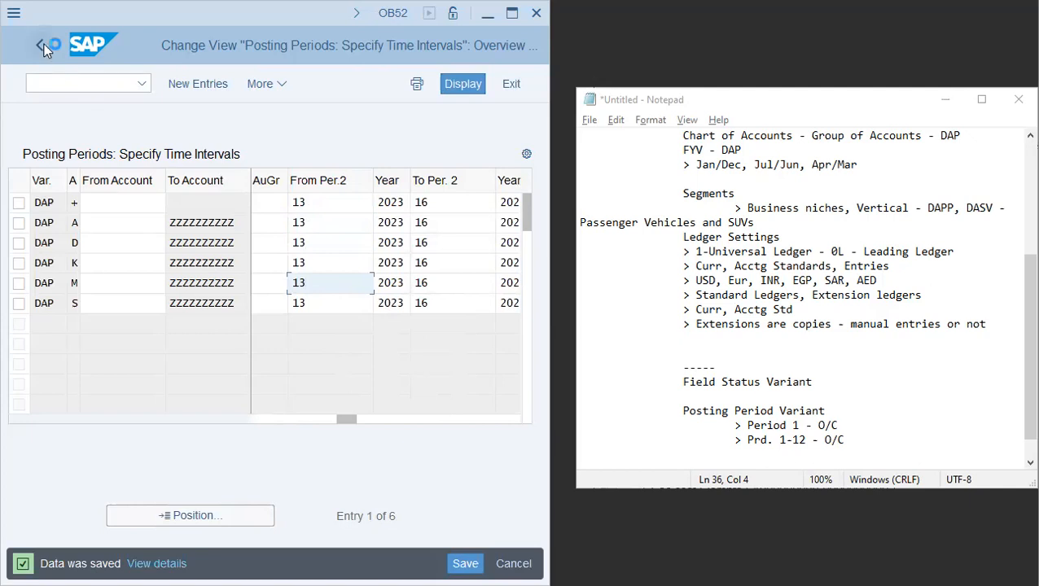
{"action": "scroll", "coordinate": [739, 325], "scroll_direction": "up", "scroll_amount": 5}
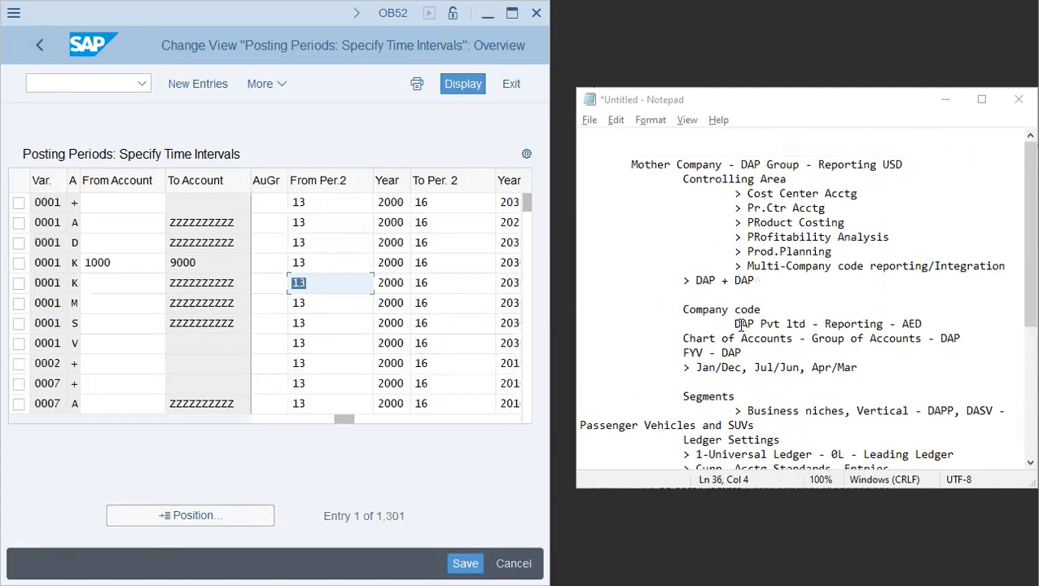
{"action": "left_click", "coordinate": [849, 542]}
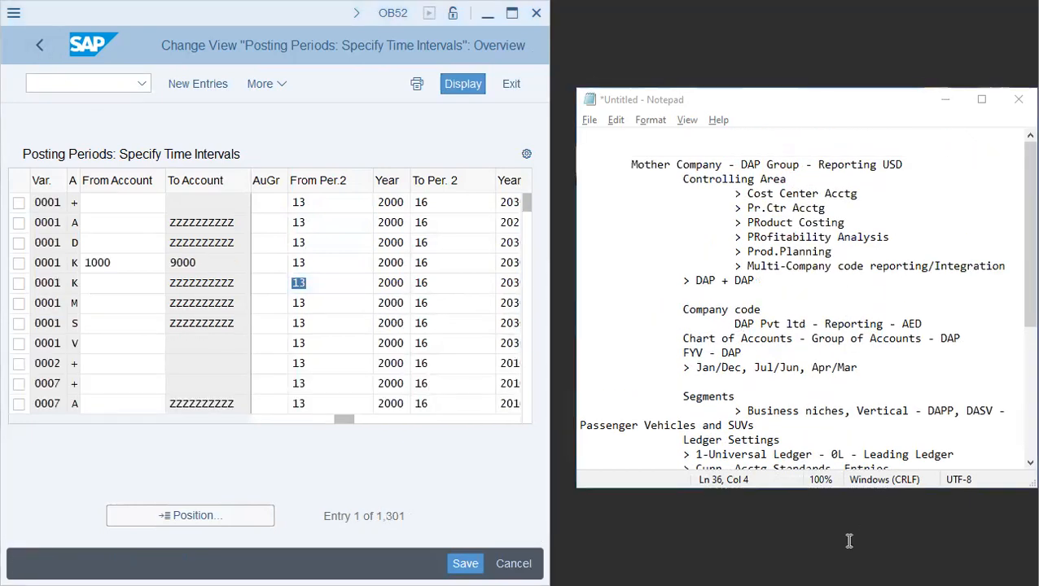
- Return to the IMG structure and open Edit Chart of Accounts List under General Ledger Accounting master data preparations
{"action": "left_click", "coordinate": [42, 41]}
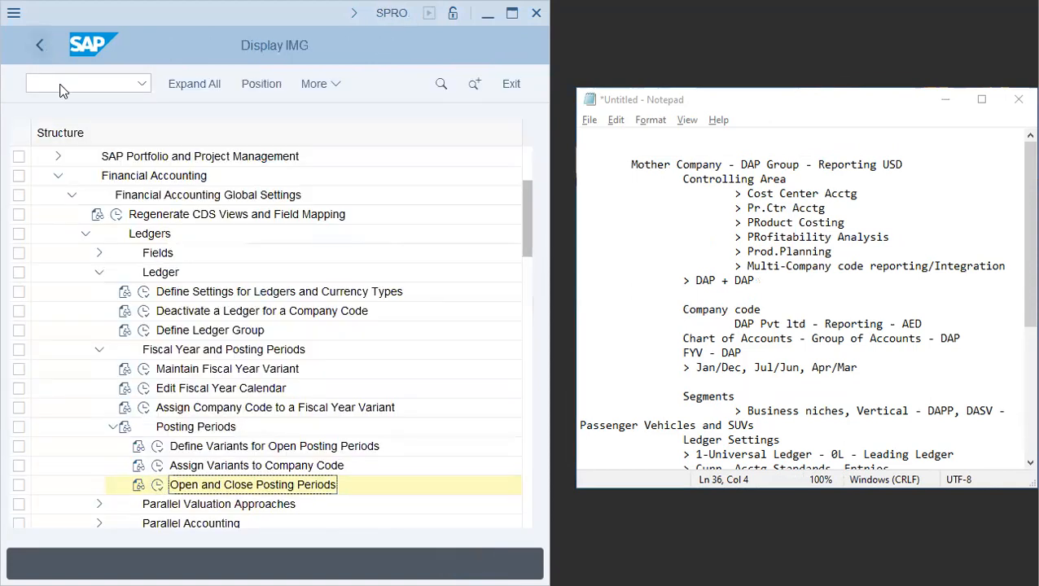
{"action": "left_click", "coordinate": [86, 234]}
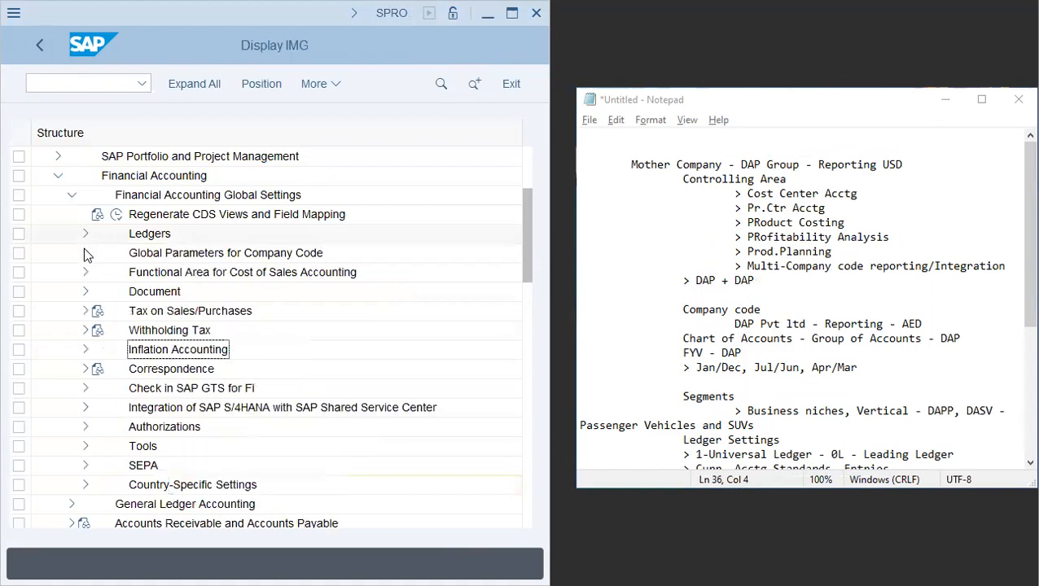
{"action": "left_click", "coordinate": [72, 194]}
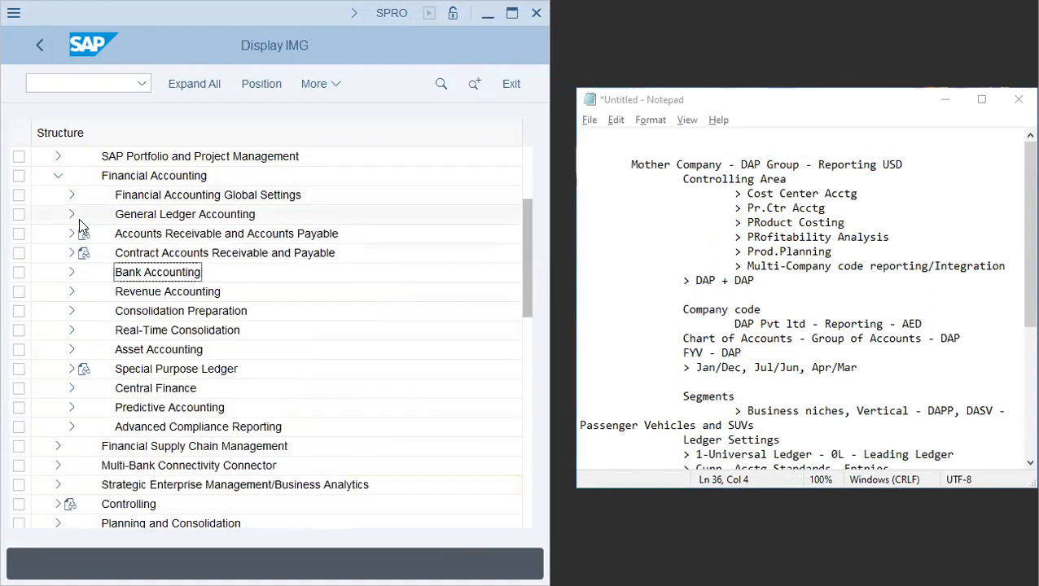
{"action": "left_click", "coordinate": [72, 214]}
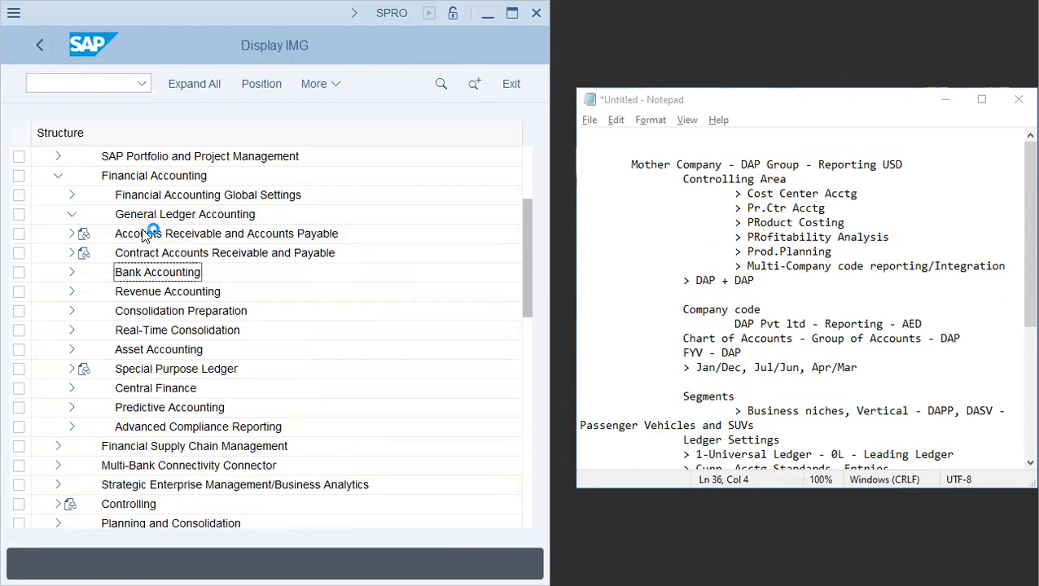
{"action": "left_click", "coordinate": [85, 234]}
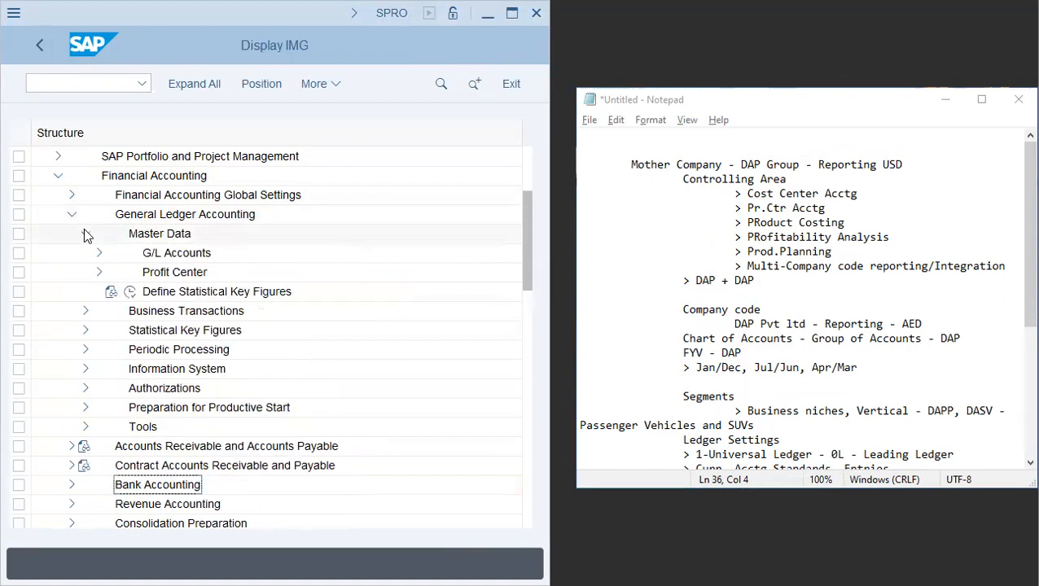
{"action": "left_click", "coordinate": [99, 252]}
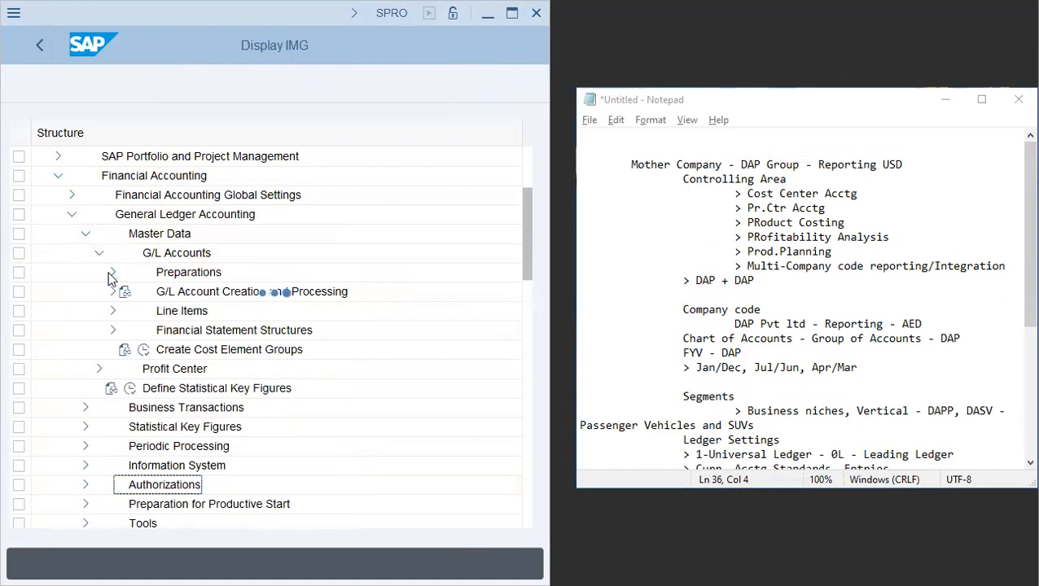
{"action": "left_click", "coordinate": [112, 273]}
{"action": "left_click", "coordinate": [158, 311]}
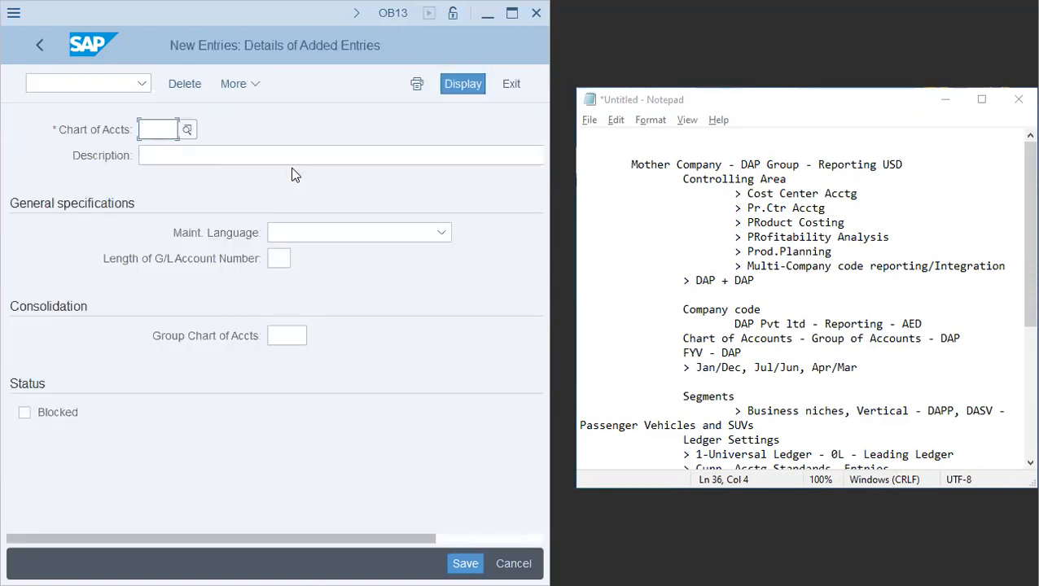
- Create a new chart of accounts DAP with the description Chart of Accounts - DAP Group (Sharjah)
{"action": "type", "text": "dap"}
{"action": "key", "text": "Tab"}
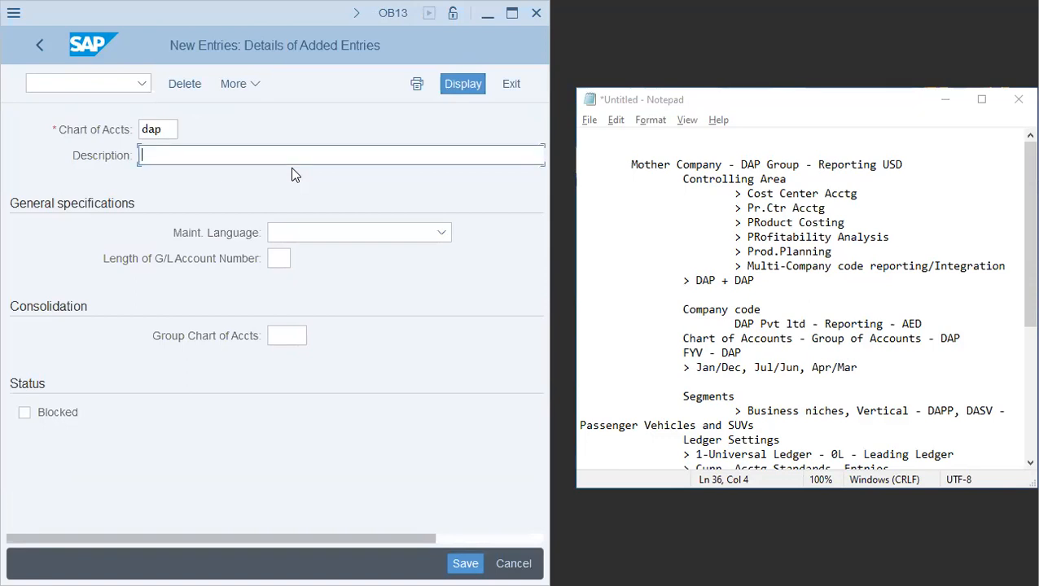
{"action": "type", "text": "Chart of Accounts - DAP Gro"}
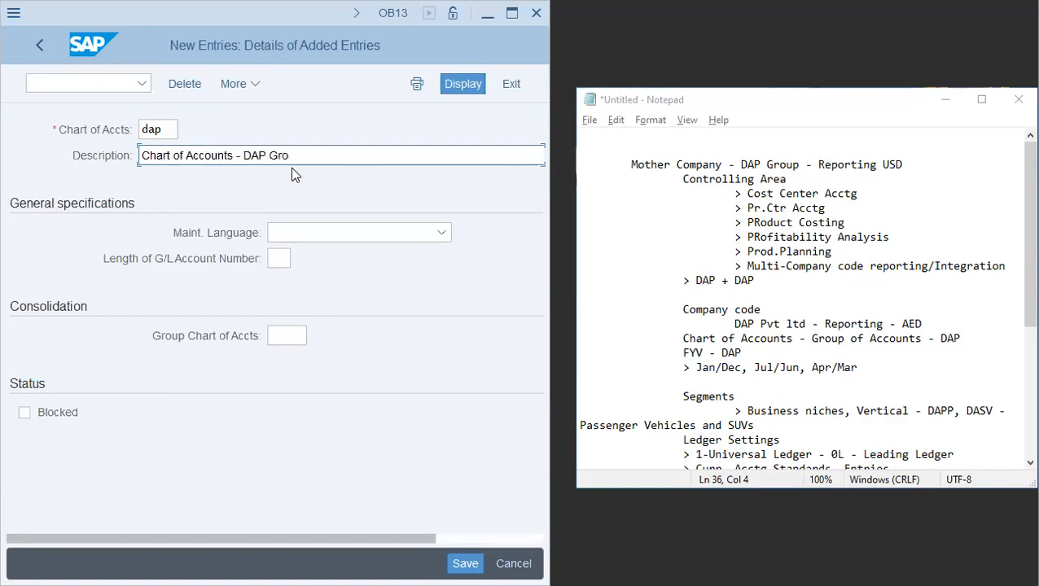
{"action": "type", "text": "up (Sharjah)"}
- Set the maintenance language to English and G/L account number length to 10, and save under the proposed customizing request
{"action": "key", "text": "Tab"}
{"action": "type", "text": "English"}
{"action": "key", "text": "Tab"}
{"action": "type", "text": "10"}
{"action": "key", "text": "Tab"}
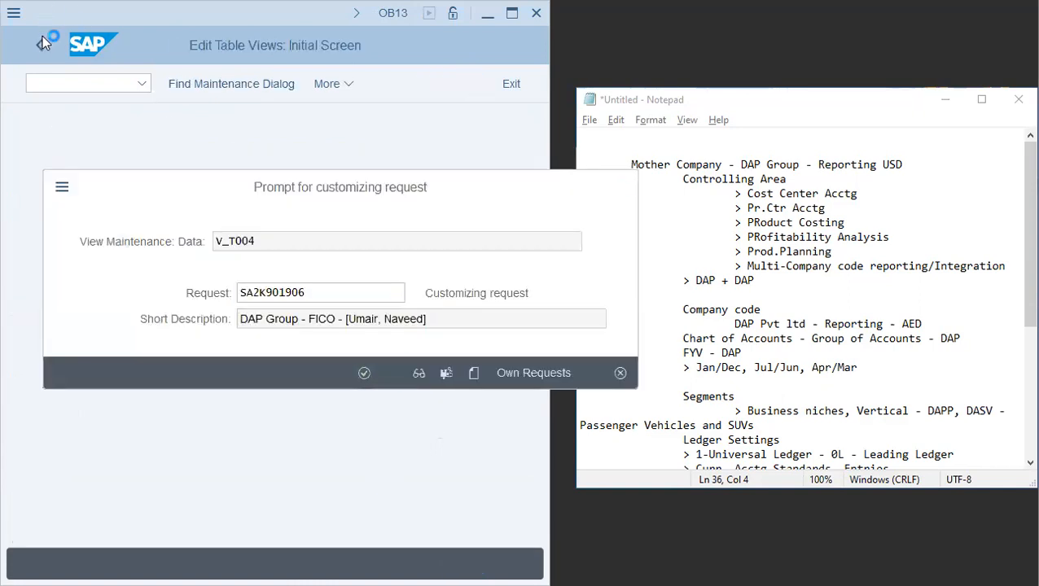
{"action": "key", "text": "Return"}
{"action": "left_click", "coordinate": [40, 45]}
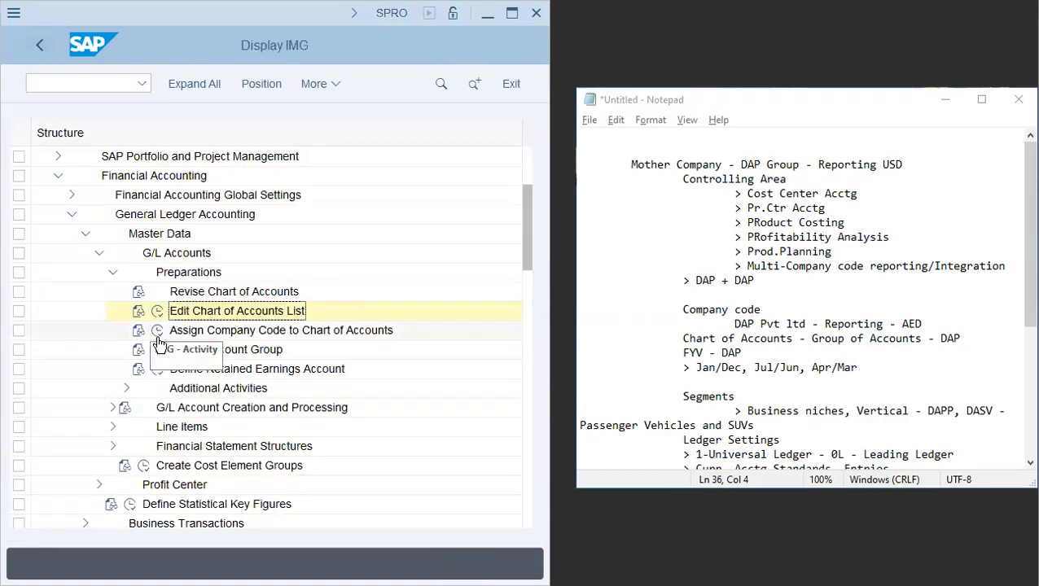
- Assign company code DAP to chart of accounts DAP and save under the proposed customizing request
{"action": "left_click", "coordinate": [157, 331]}
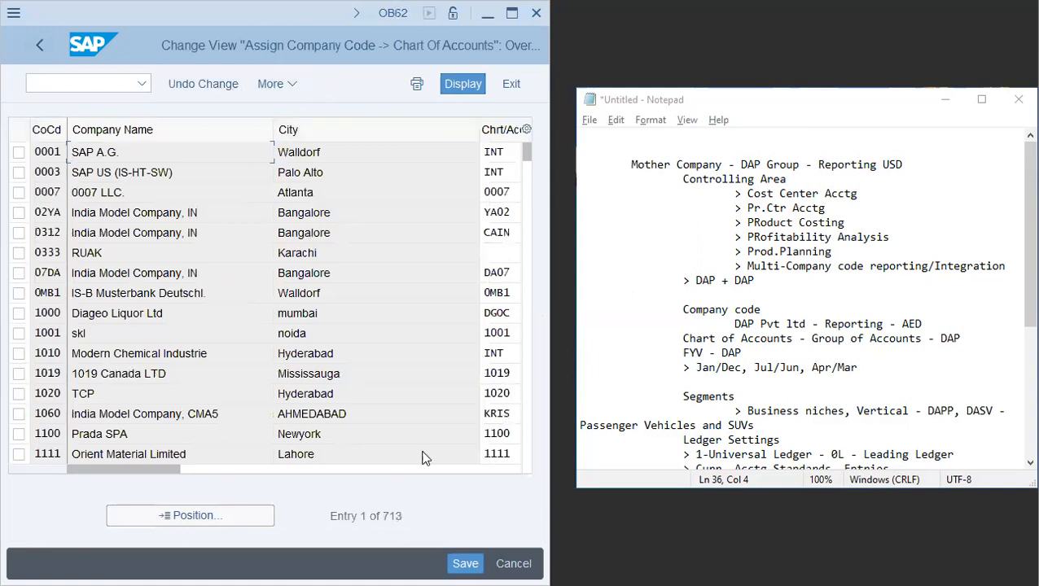
{"action": "type", "text": "dap"}
{"action": "key", "text": "Return"}
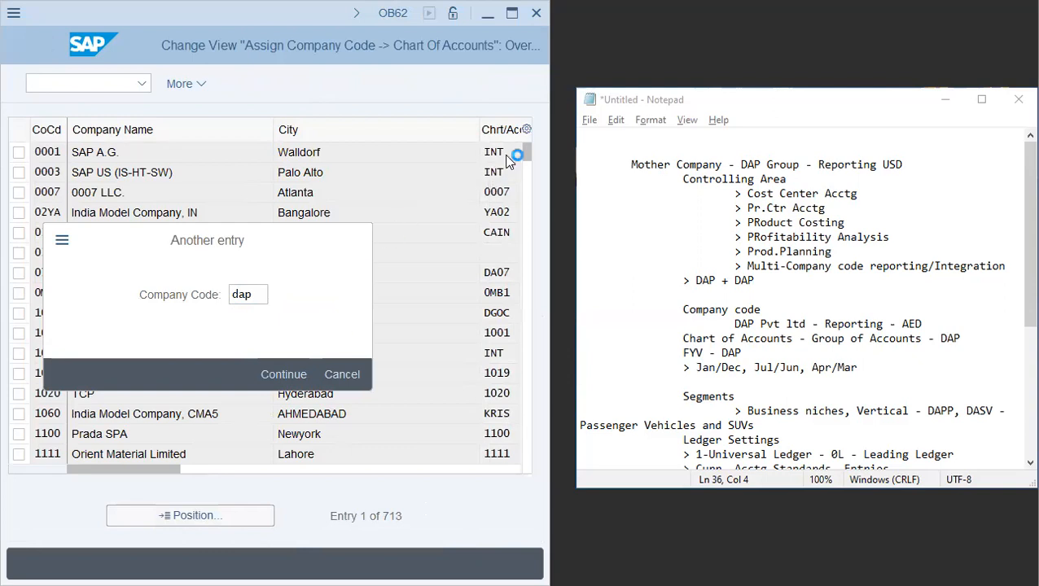
{"action": "left_click_drag", "start_coordinate": [479, 131], "coordinate": [339, 136]}
{"action": "left_click", "coordinate": [375, 152]}
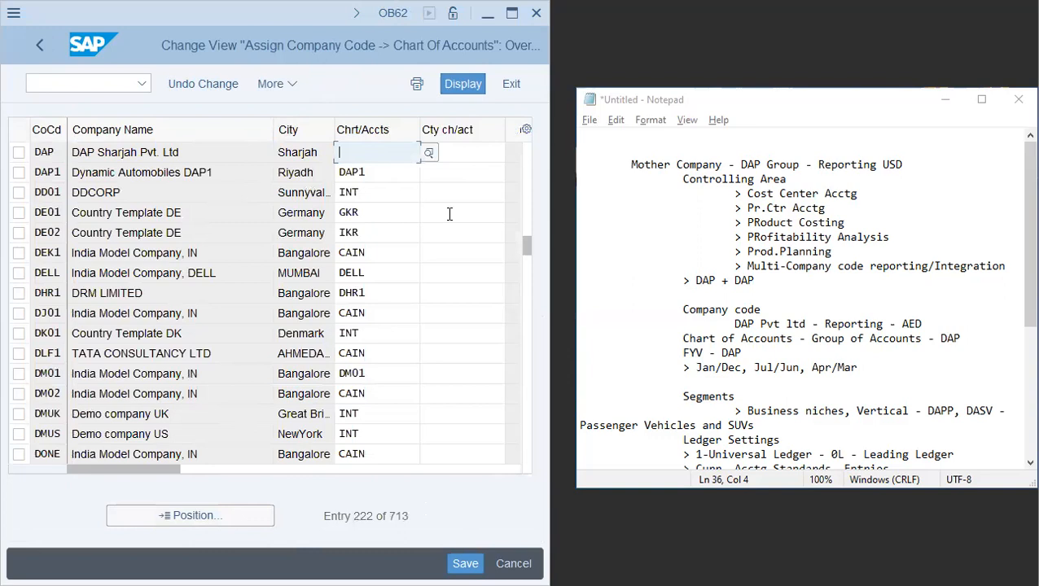
{"action": "type", "text": "dap"}
{"action": "key", "text": "Tab"}
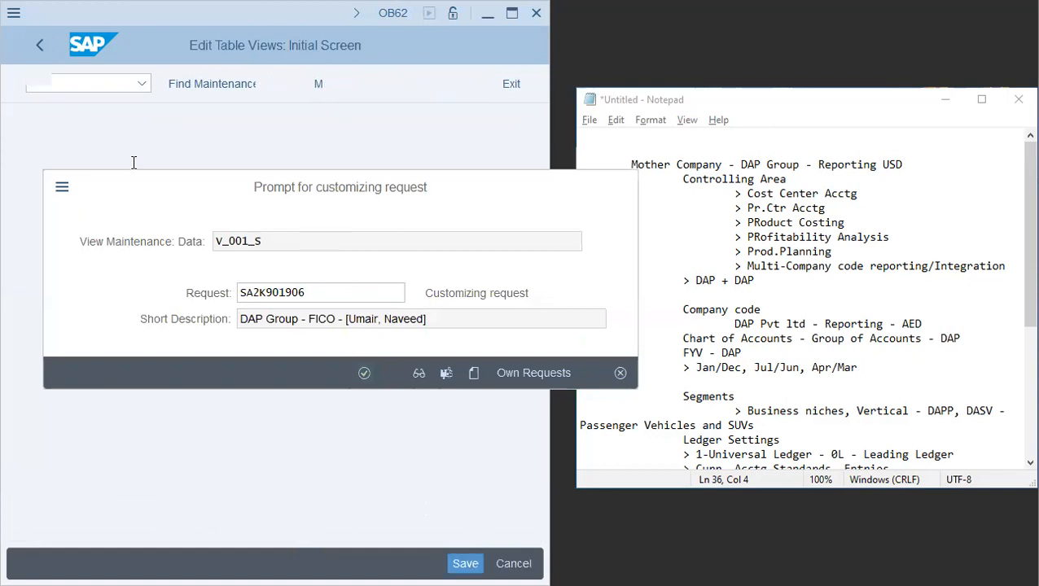
{"action": "key", "text": "Return"}
{"action": "left_click", "coordinate": [36, 40]}
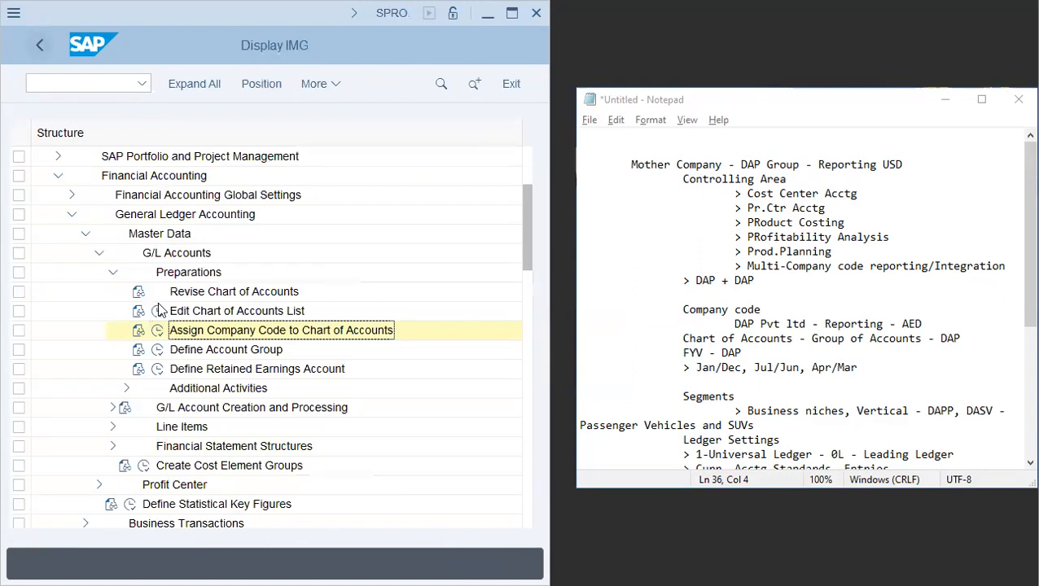
- Open Define Account Group, position the list at chart of accounts L9CA and select its six account groups
{"action": "left_click", "coordinate": [158, 350]}
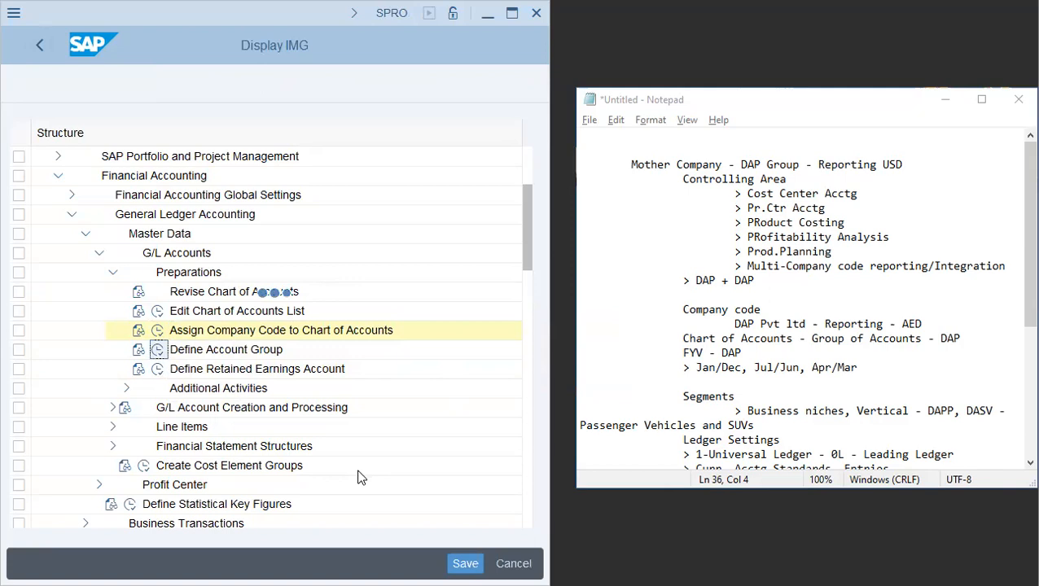
{"action": "left_click", "coordinate": [211, 522]}
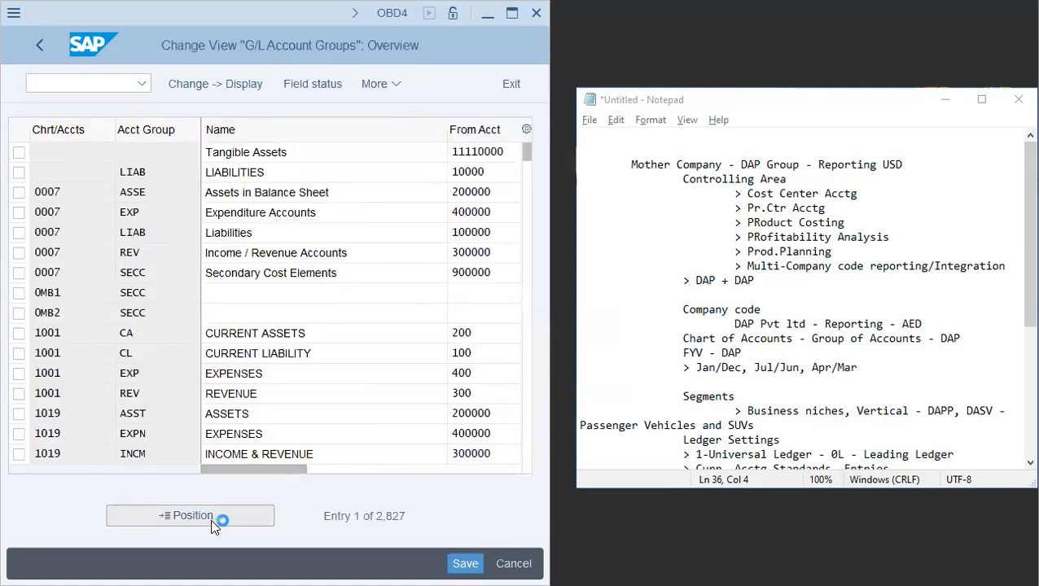
{"action": "type", "text": "ca"}
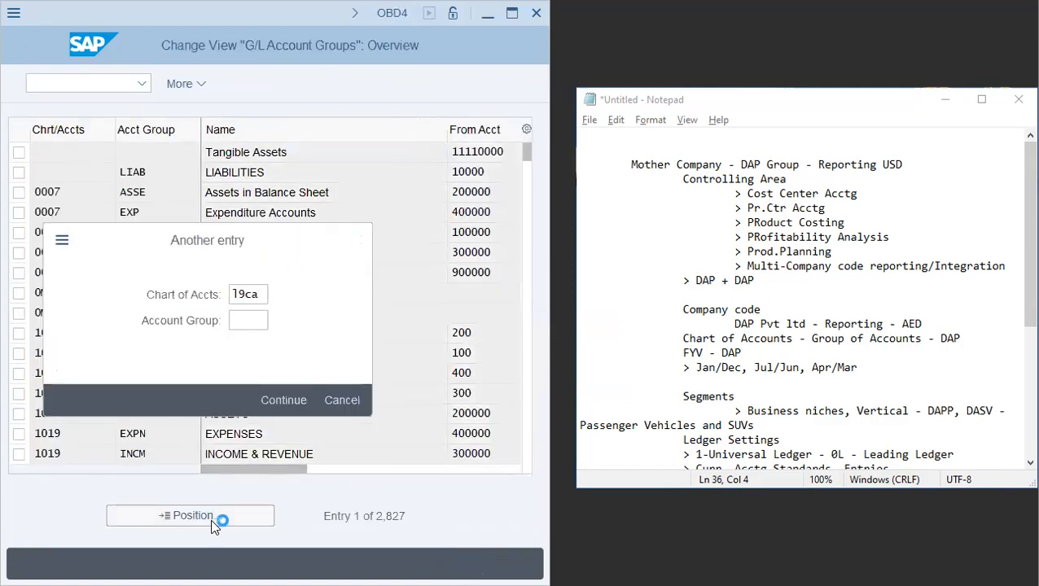
{"action": "key", "text": "Return"}
{"action": "left_click", "coordinate": [78, 154]}
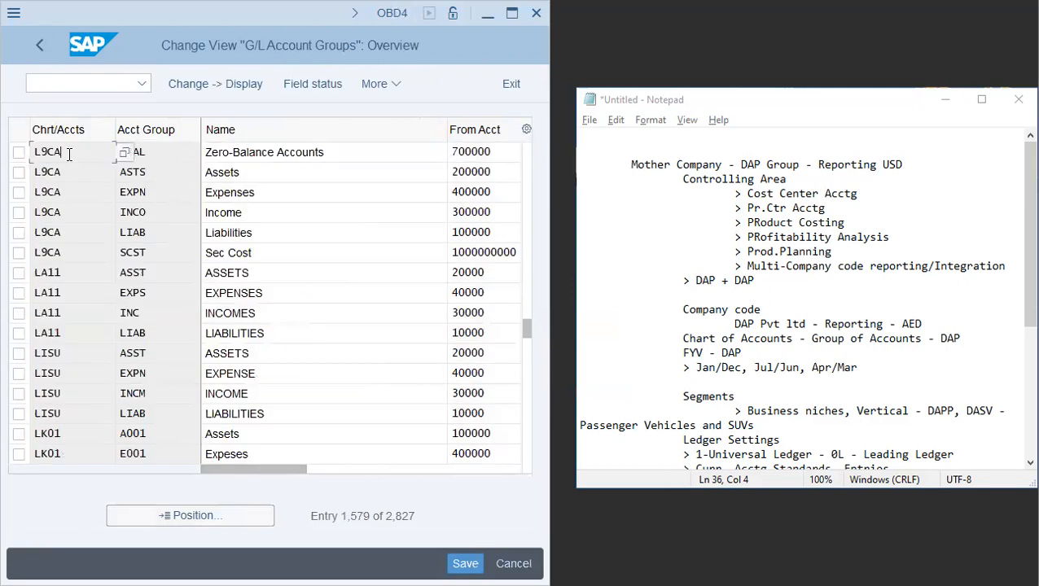
{"action": "left_click", "coordinate": [17, 152]}
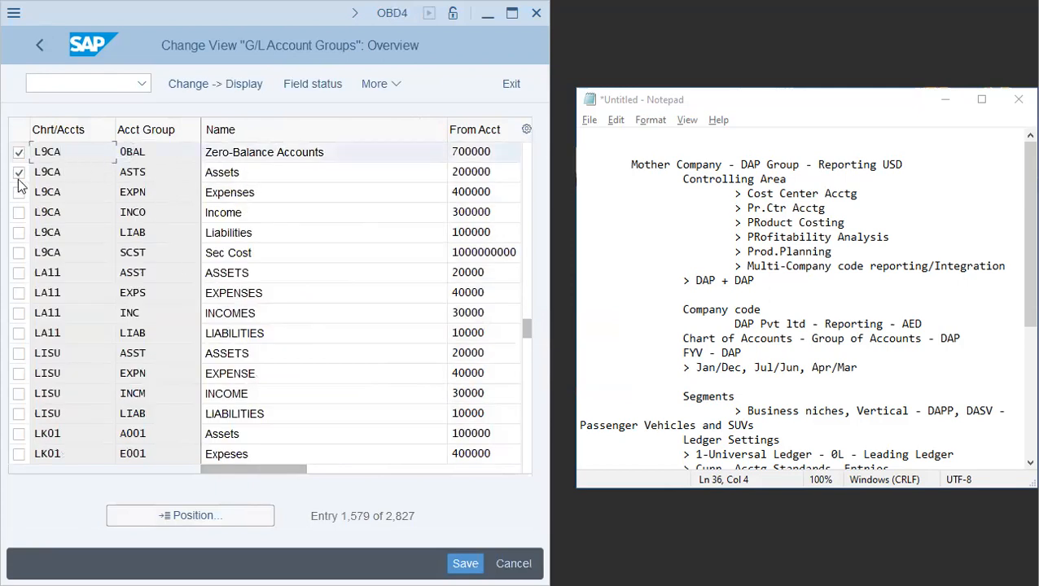
{"action": "left_click", "coordinate": [18, 172]}
{"action": "left_click", "coordinate": [18, 192]}
{"action": "left_click", "coordinate": [18, 212]}
{"action": "left_click", "coordinate": [18, 232]}
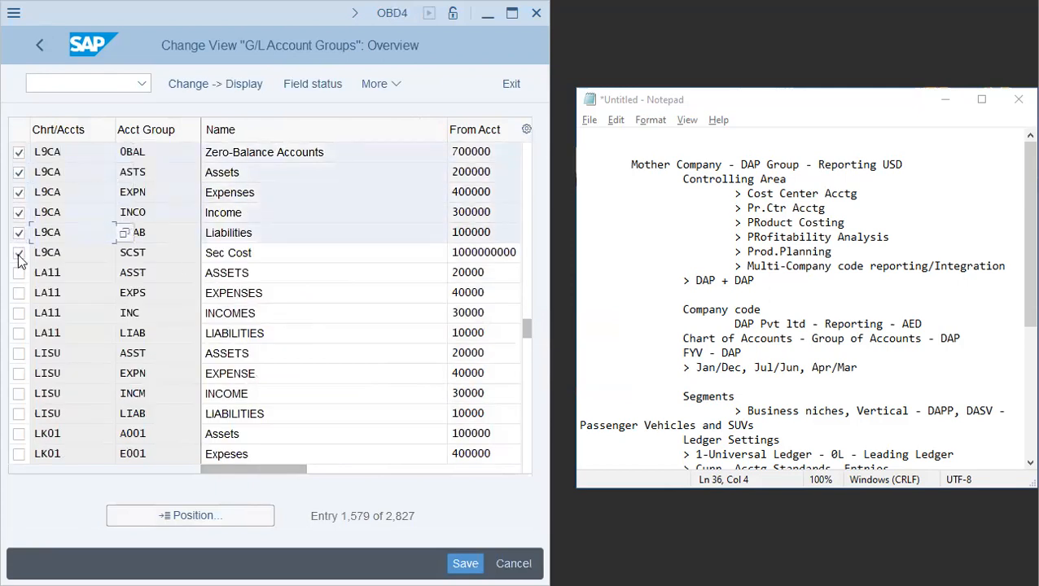
{"action": "left_click", "coordinate": [18, 253]}
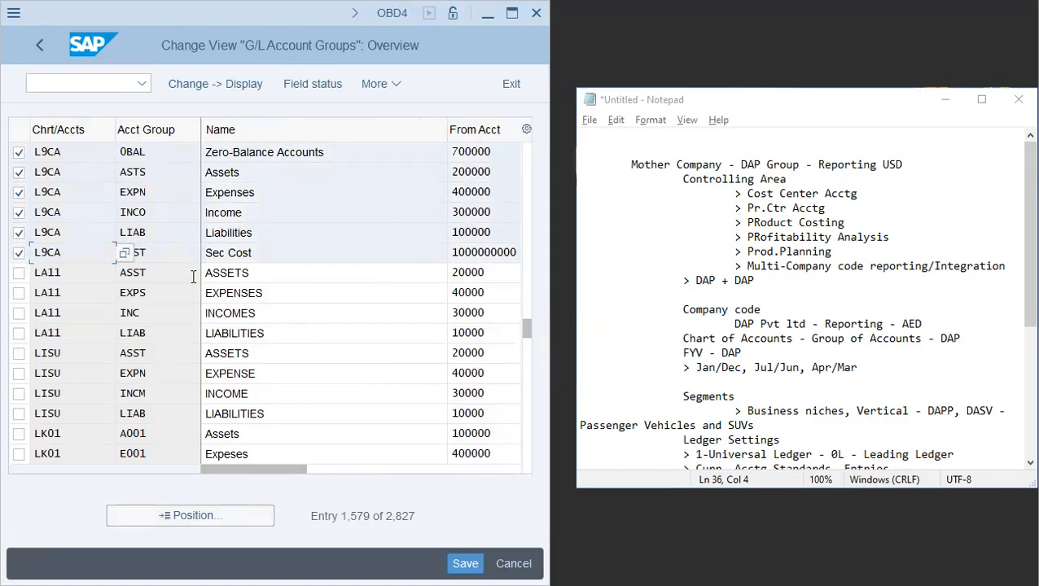
{"action": "left_click", "coordinate": [392, 84]}
{"action": "left_click", "coordinate": [414, 114]}
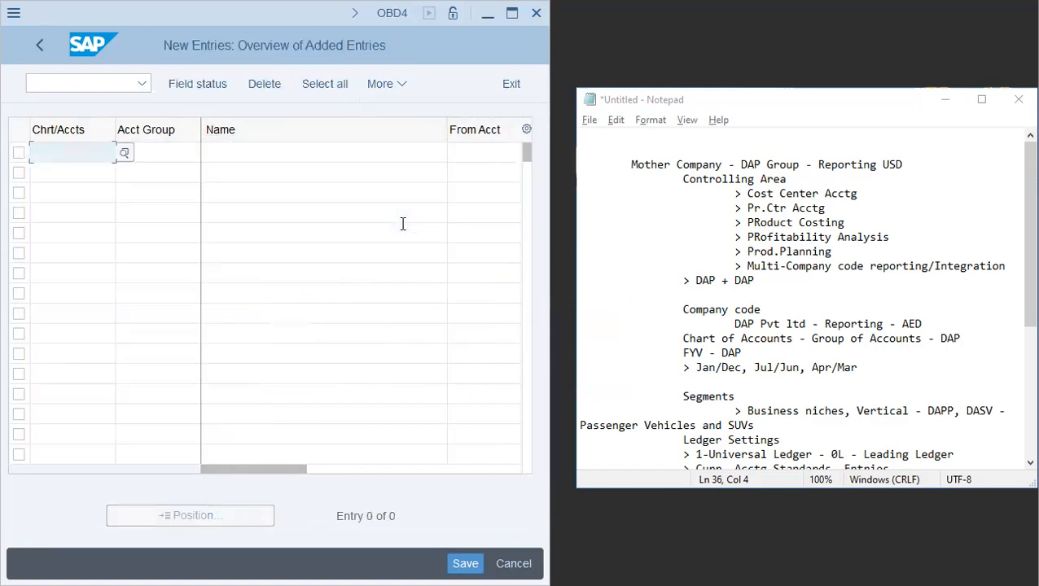
{"action": "key", "text": "F3"}
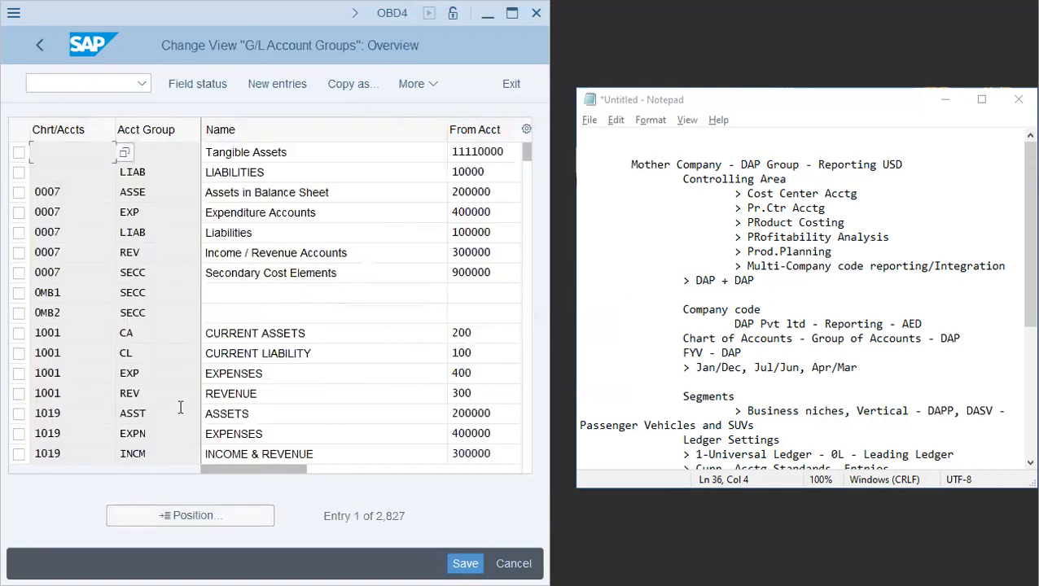
- Position the account group list at chart of accounts L9CA and start copying its six selected account groups
{"action": "left_click", "coordinate": [190, 523]}
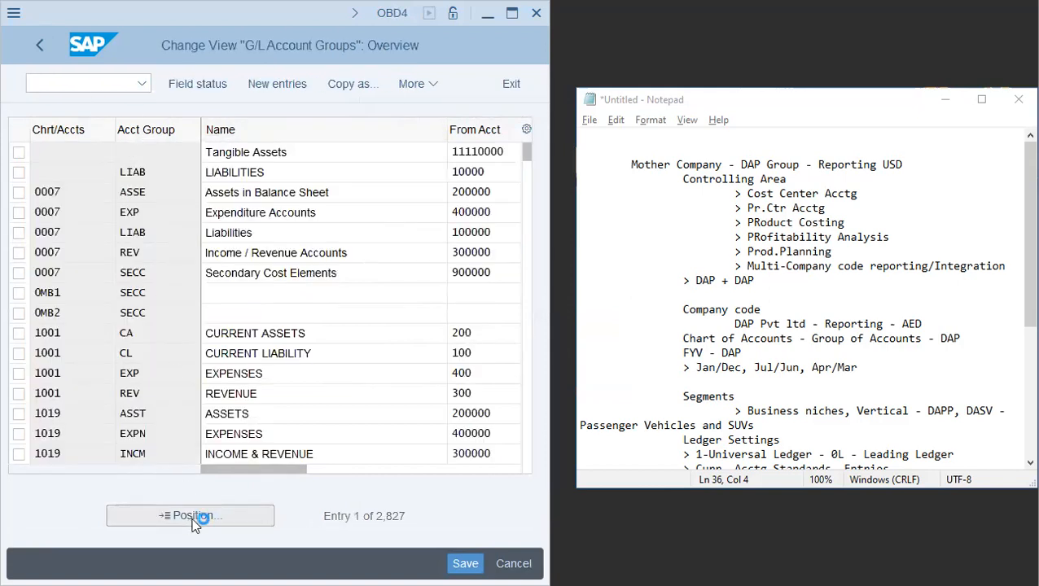
{"action": "type", "text": "19ca"}
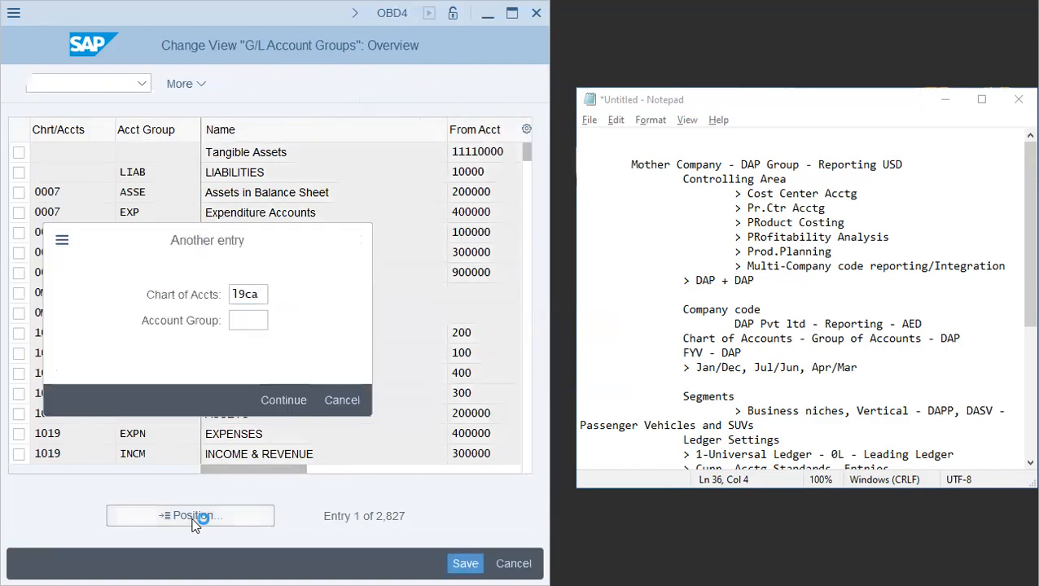
{"action": "key", "text": "Return"}
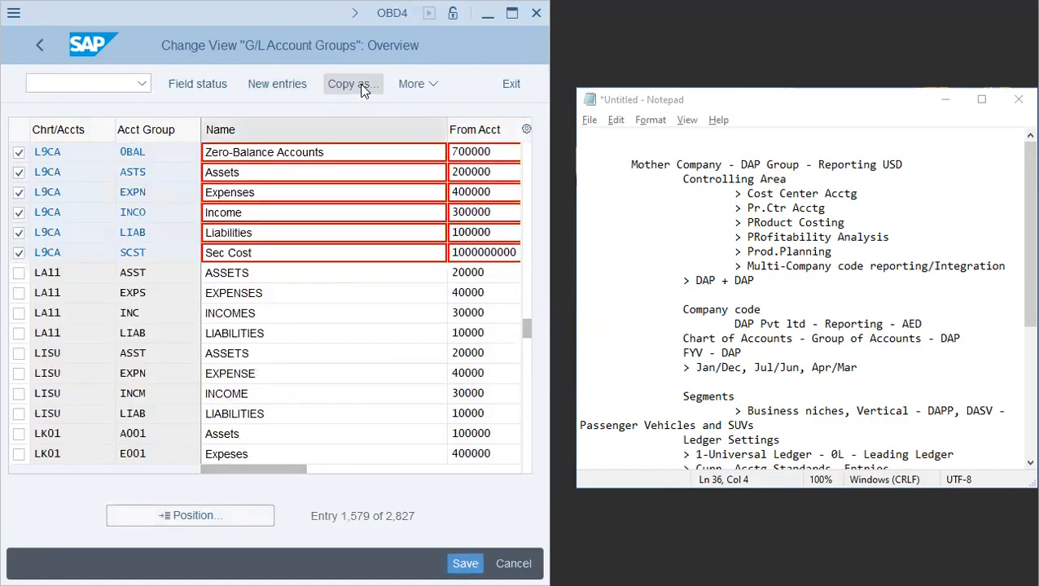
{"action": "key", "text": "F6"}
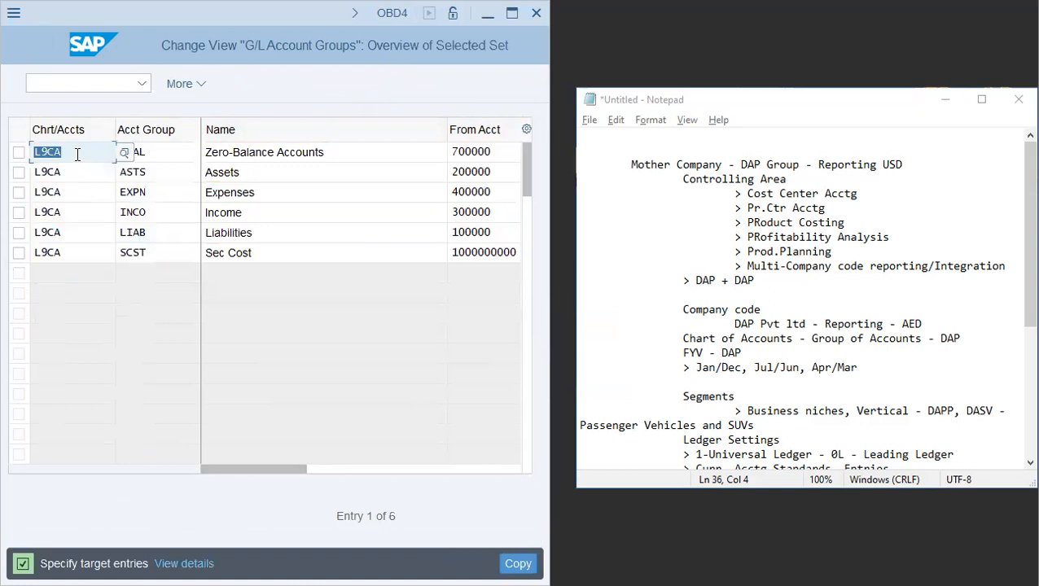
- Change the chart of accounts to DAP for all six copied account groups
{"action": "type", "text": "DAP"}
{"action": "key", "text": "Tab"}
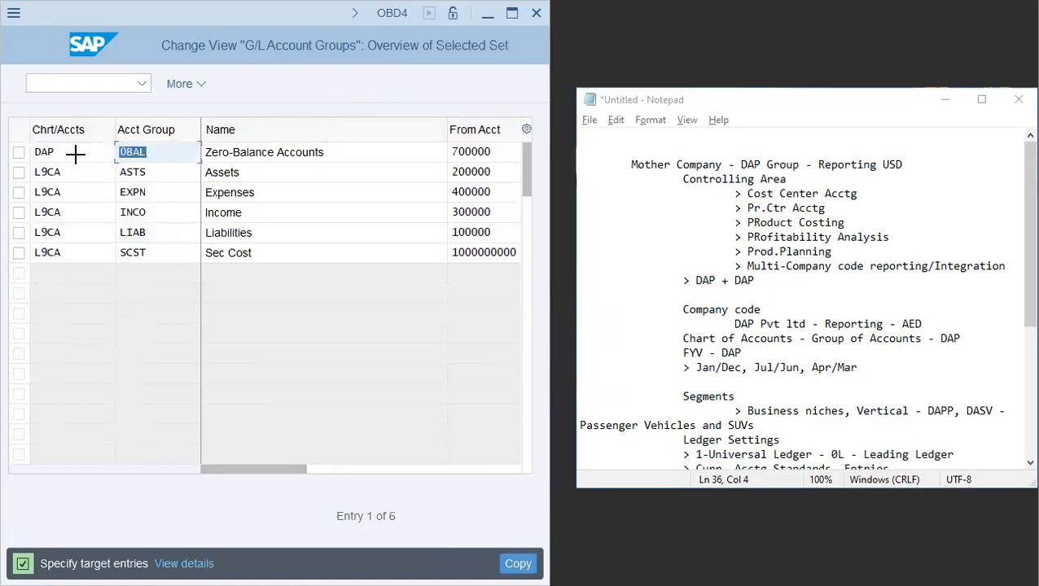
{"action": "left_click_drag", "start_coordinate": [33, 171], "coordinate": [63, 253]}
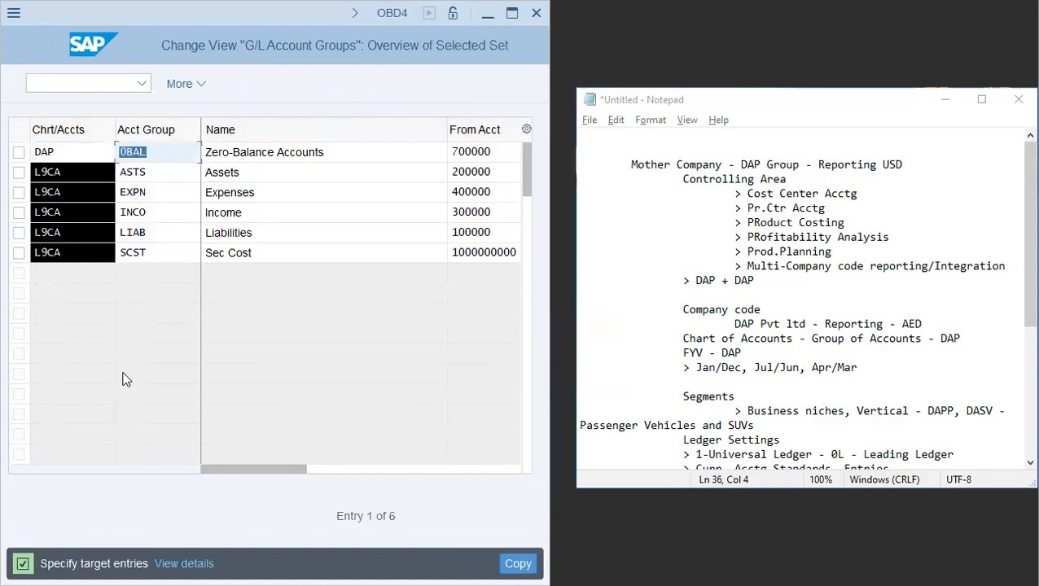
{"action": "key", "text": "Delete"}
{"action": "left_click", "coordinate": [74, 176]}
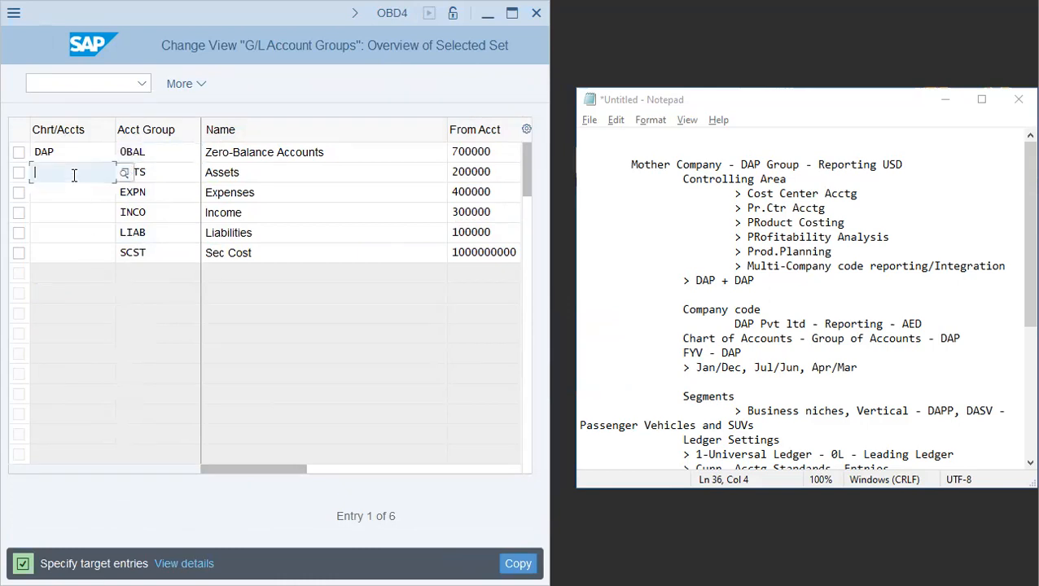
{"action": "type", "text": "2024"}
{"action": "key", "text": "ctrl+a"}
{"action": "type", "text": "dap"}
{"action": "key", "text": "Down"}
{"action": "key", "text": "ctrl+v"}
{"action": "key", "text": "Down"}
{"action": "key", "text": "ctrl+v"}
{"action": "key", "text": "Down"}
{"action": "key", "text": "ctrl+v"}
{"action": "key", "text": "Down"}
{"action": "key", "text": "ctrl+v"}
{"action": "key", "text": "Tab"}
- Review the names and account ranges of the six account groups being copied
{"action": "left_click", "coordinate": [270, 152]}
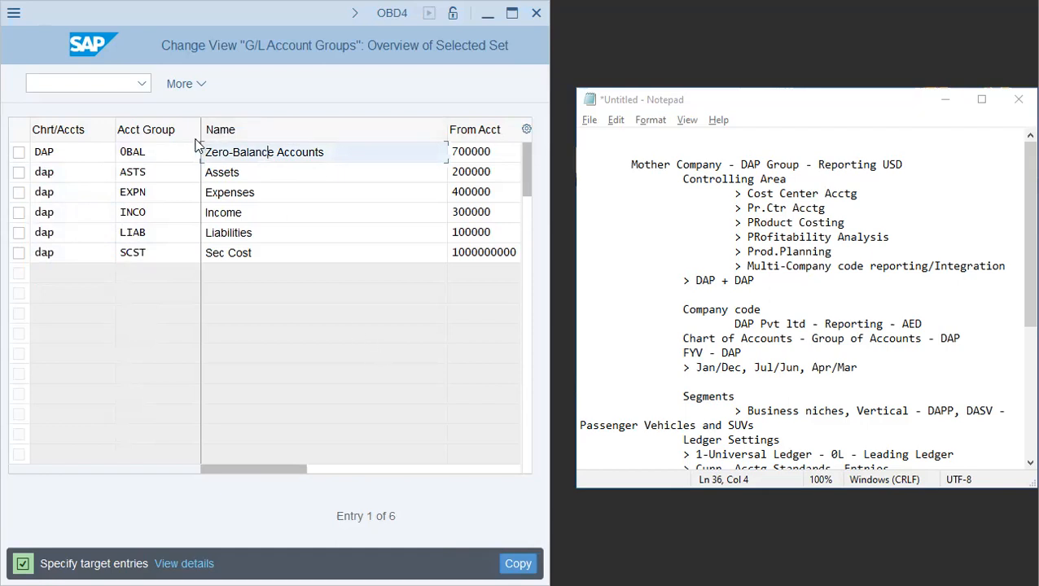
{"action": "left_click_drag", "start_coordinate": [201, 128], "coordinate": [177, 124]}
{"action": "left_click_drag", "start_coordinate": [115, 124], "coordinate": [83, 124]}
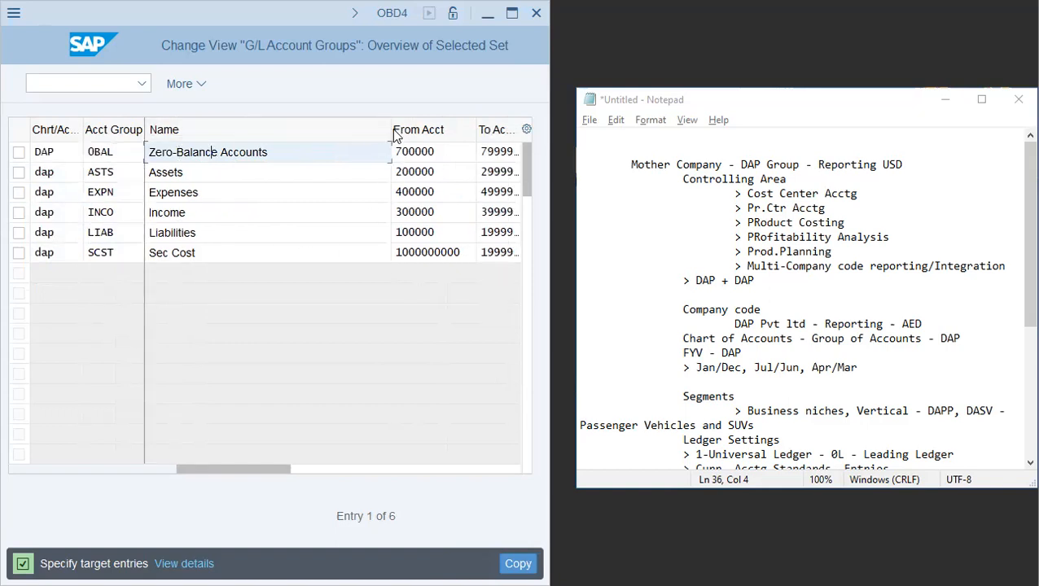
{"action": "left_click_drag", "start_coordinate": [391, 132], "coordinate": [295, 143]}
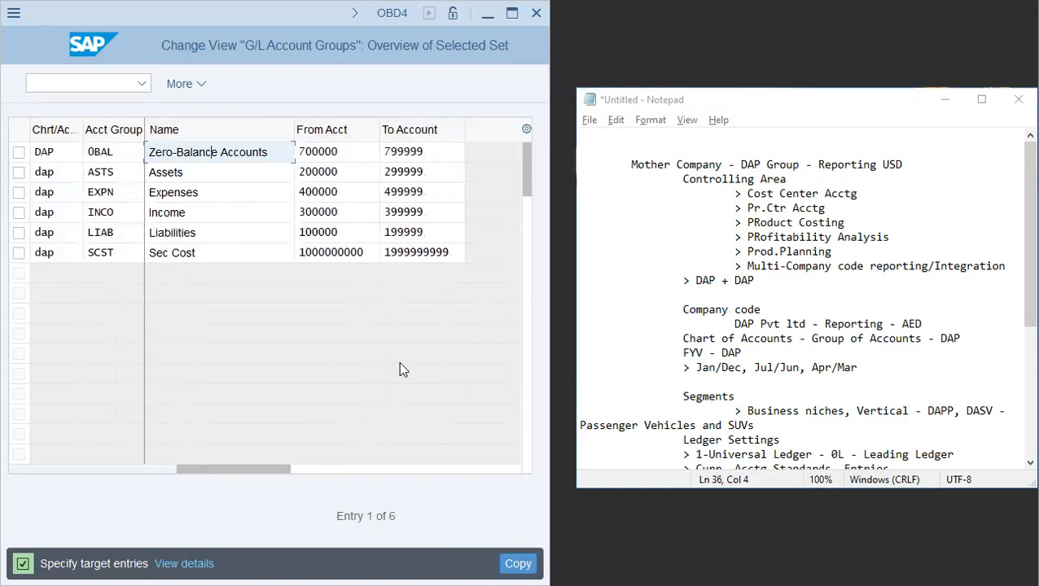
{"action": "left_click", "coordinate": [232, 173]}
{"action": "left_click", "coordinate": [227, 193]}
{"action": "left_click", "coordinate": [242, 226]}
{"action": "left_click", "coordinate": [262, 248]}
{"action": "left_click", "coordinate": [218, 167]}
{"action": "left_click", "coordinate": [251, 211]}
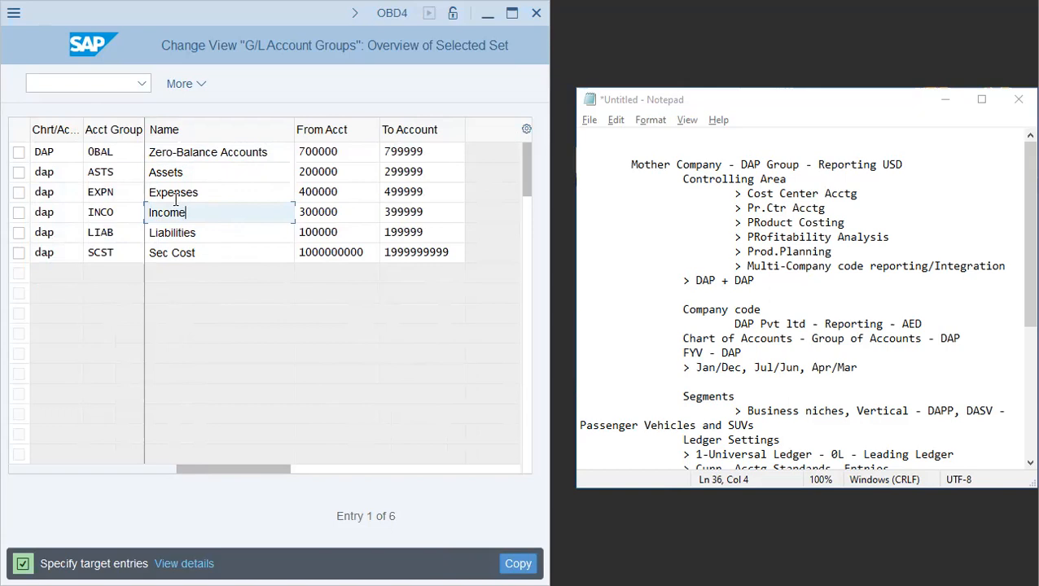
- Copy the six account groups to chart of accounts DAP and save under the proposed customizing request
{"action": "left_click", "coordinate": [518, 562]}
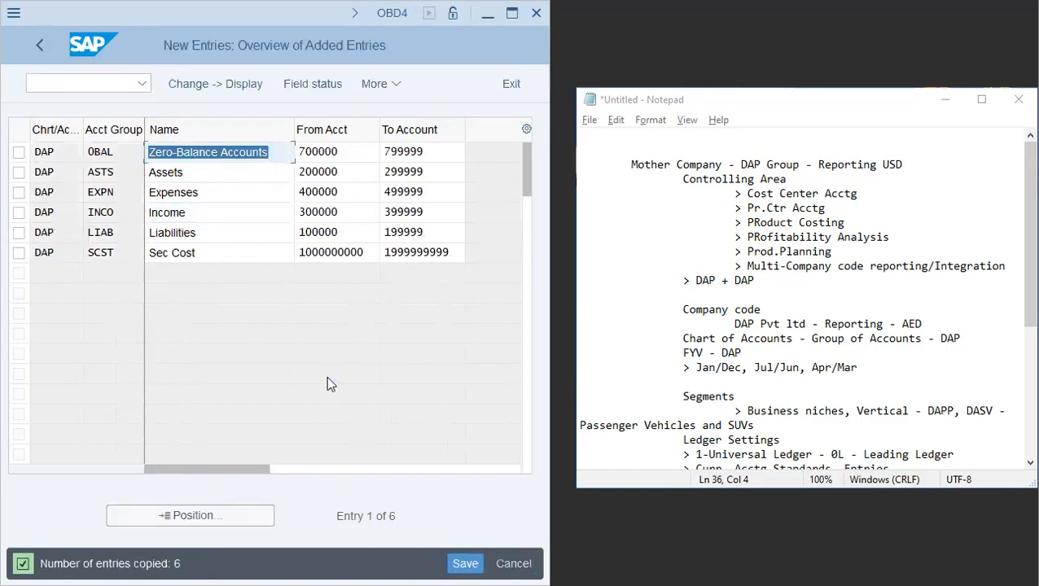
{"action": "left_click", "coordinate": [205, 152]}
{"action": "left_click", "coordinate": [200, 174]}
{"action": "left_click", "coordinate": [210, 194]}
{"action": "left_click", "coordinate": [214, 214]}
{"action": "left_click", "coordinate": [217, 233]}
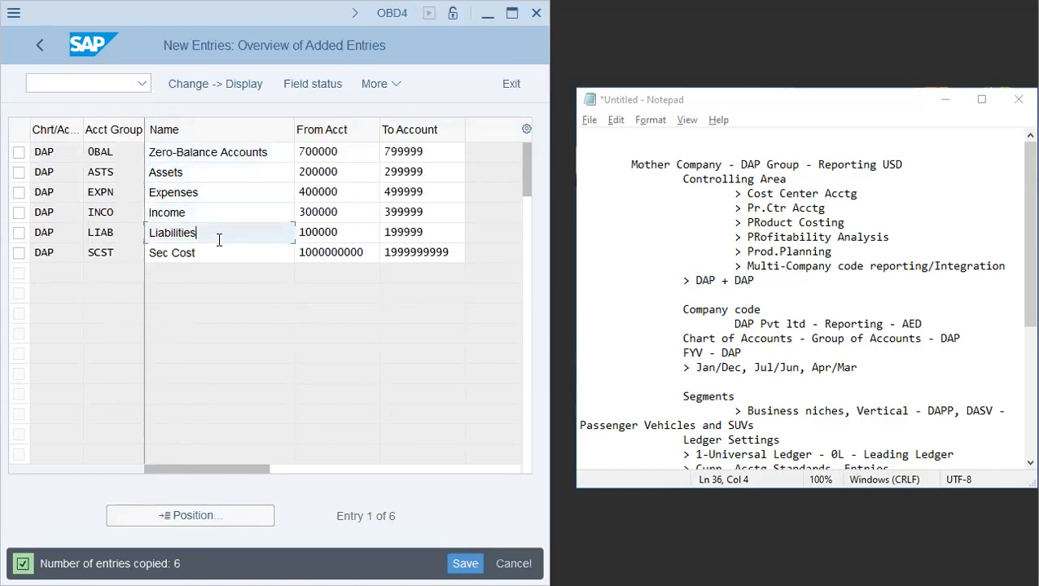
{"action": "left_click", "coordinate": [220, 255]}
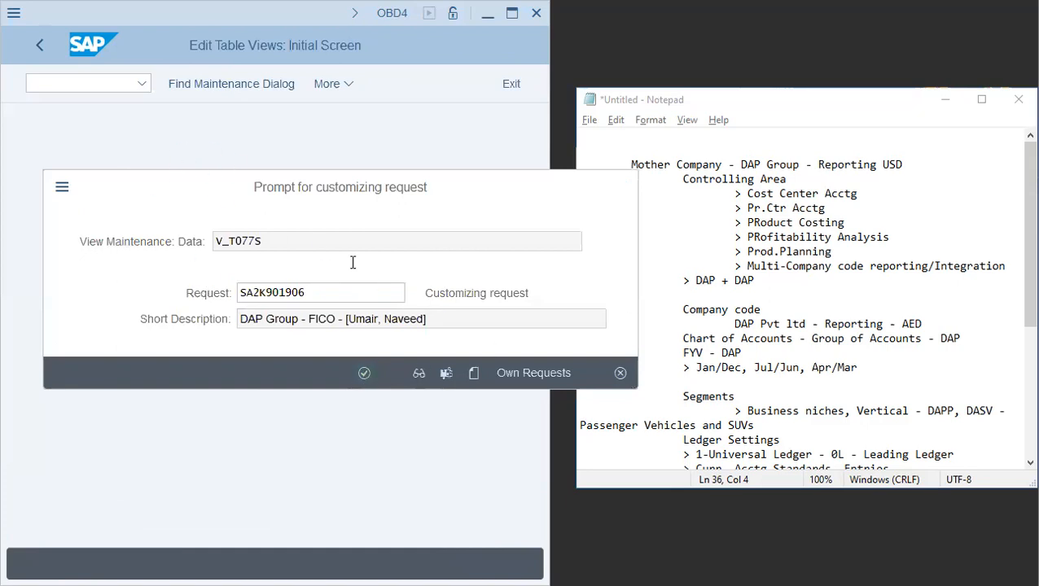
{"action": "key", "text": "Return"}
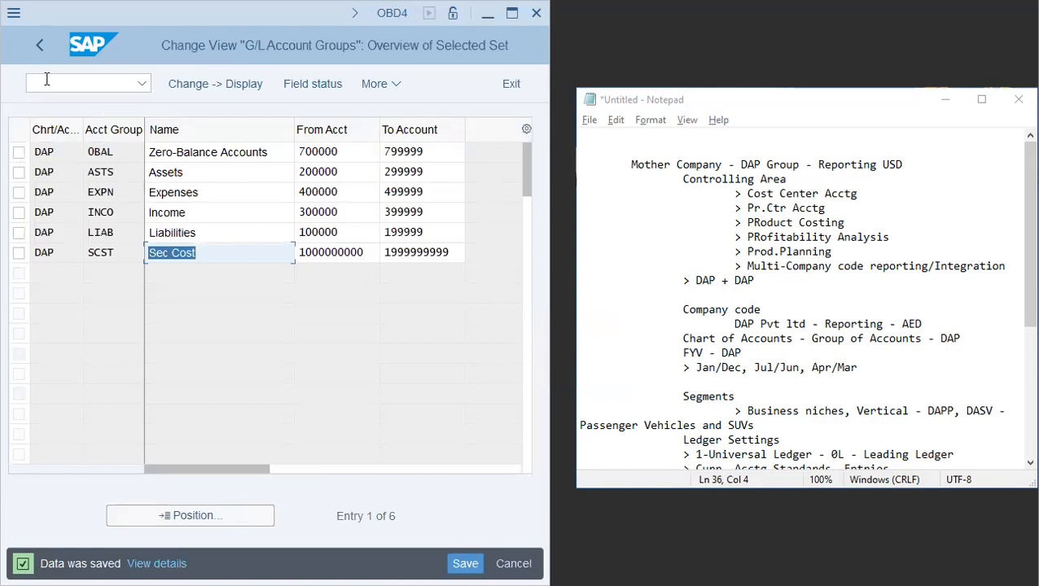
- Open Define Retained Earnings Account for chart of accounts DAP
{"action": "left_click", "coordinate": [185, 271]}
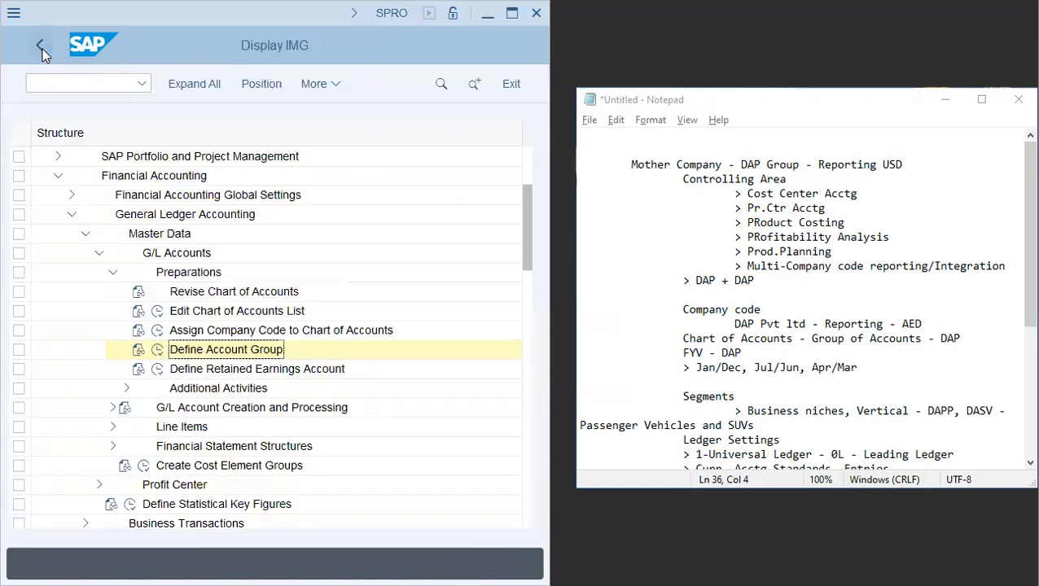
{"action": "left_click", "coordinate": [158, 368]}
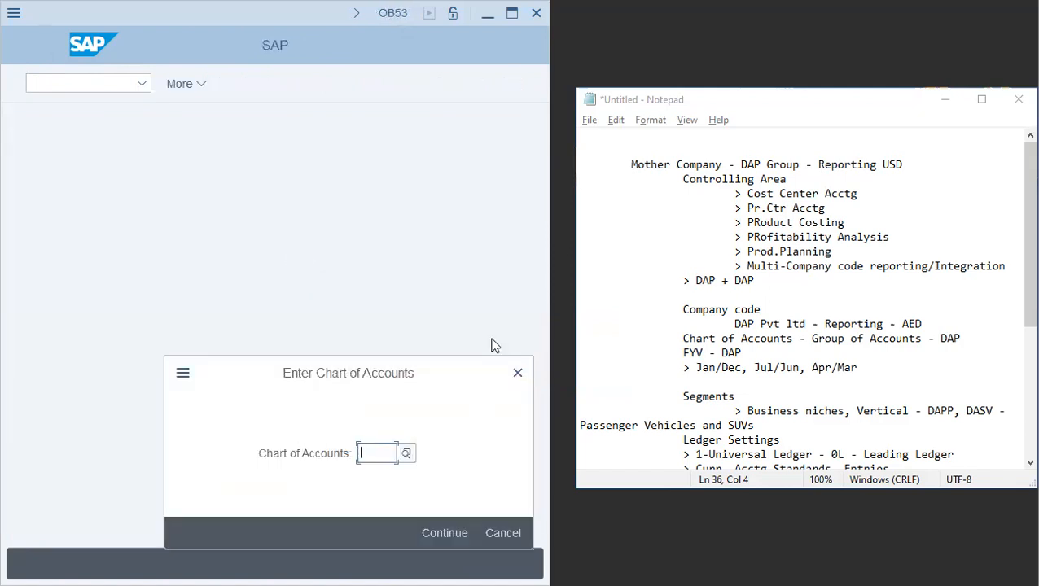
{"action": "type", "text": "dap"}
{"action": "key", "text": "Return"}
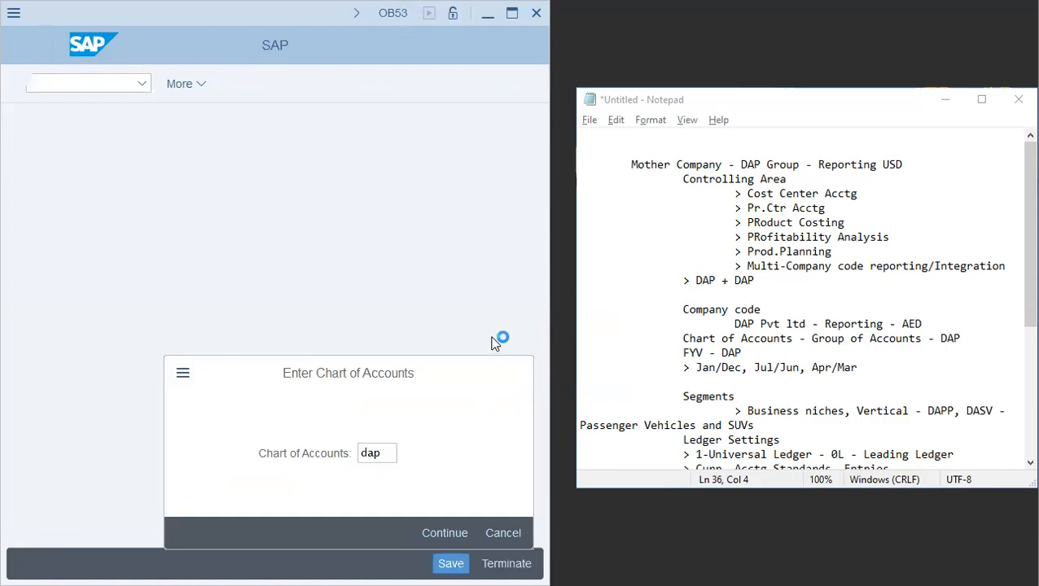
- Assign P&L statement account type X to retained earnings account 100100 and save under the proposed customizing request
{"action": "type", "text": "x"}
{"action": "key", "text": "Tab"}
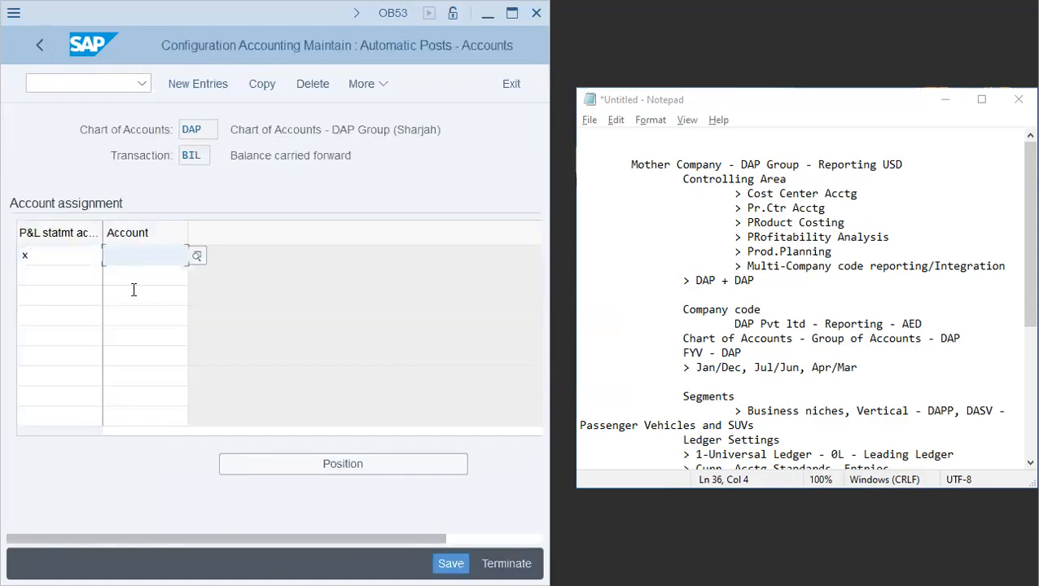
{"action": "type", "text": "100100"}
{"action": "key", "text": "Return"}
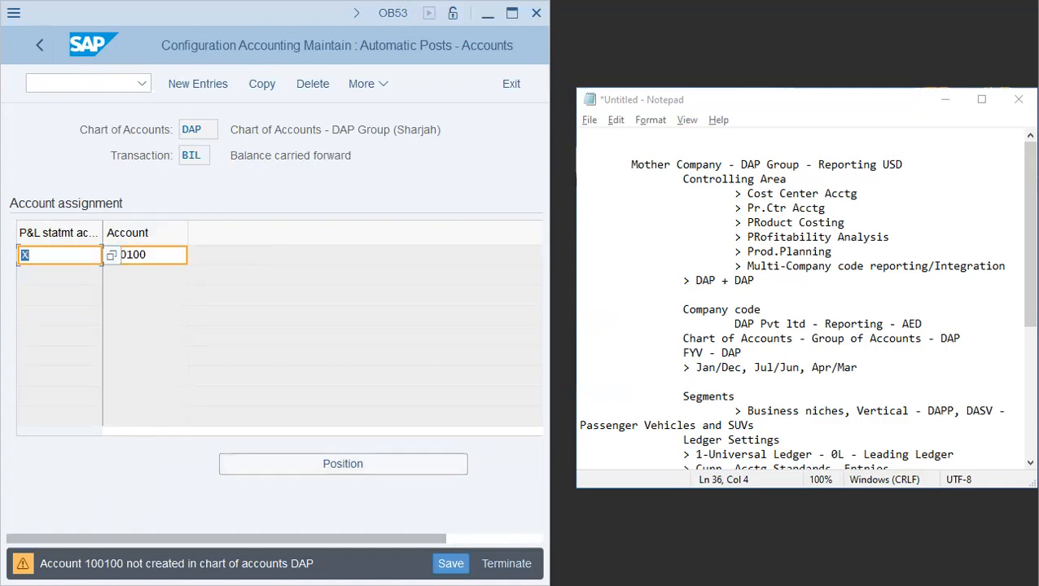
{"action": "left_click", "coordinate": [454, 564]}
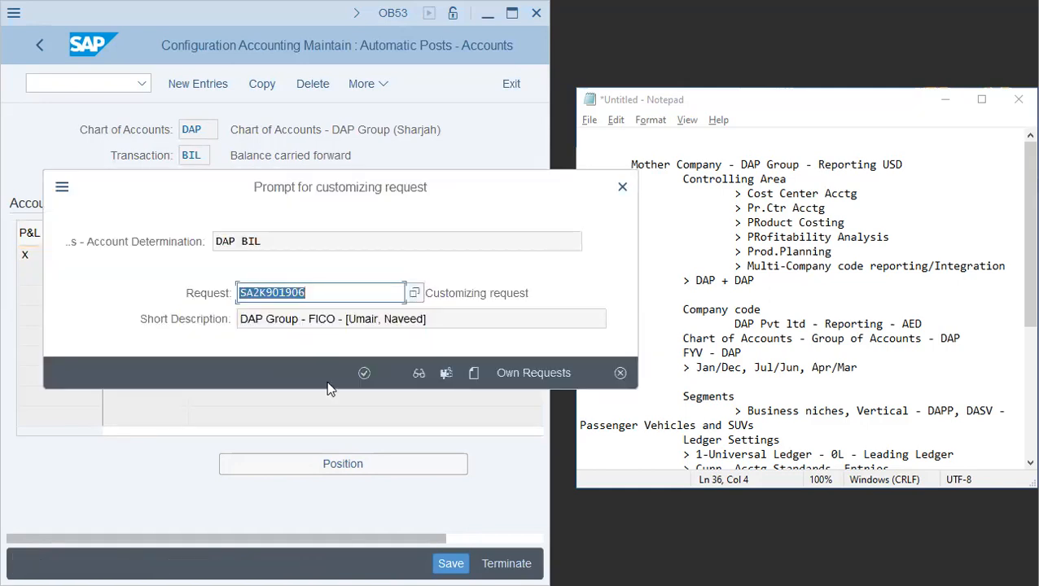
{"action": "left_click", "coordinate": [371, 367]}
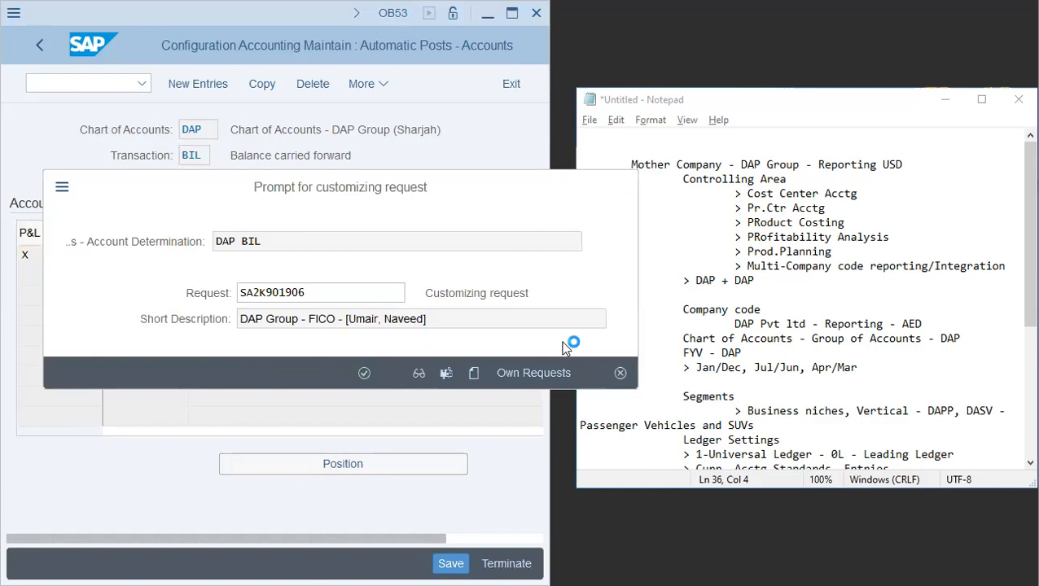
- Open ledger configuration with transaction FINSC_LEDGER
{"action": "left_click", "coordinate": [90, 82]}
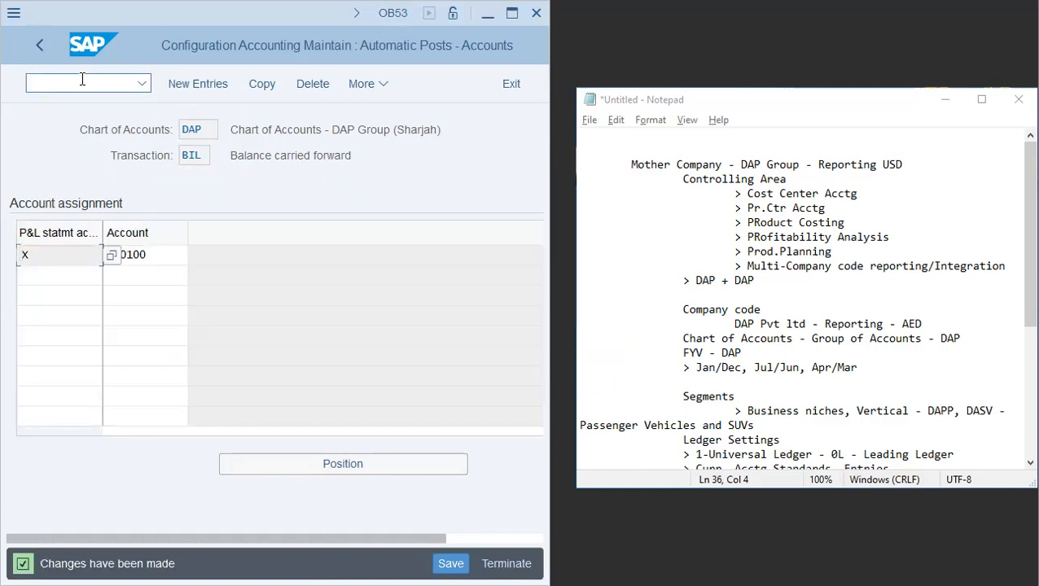
{"action": "type", "text": "/nfinsc_ledger"}
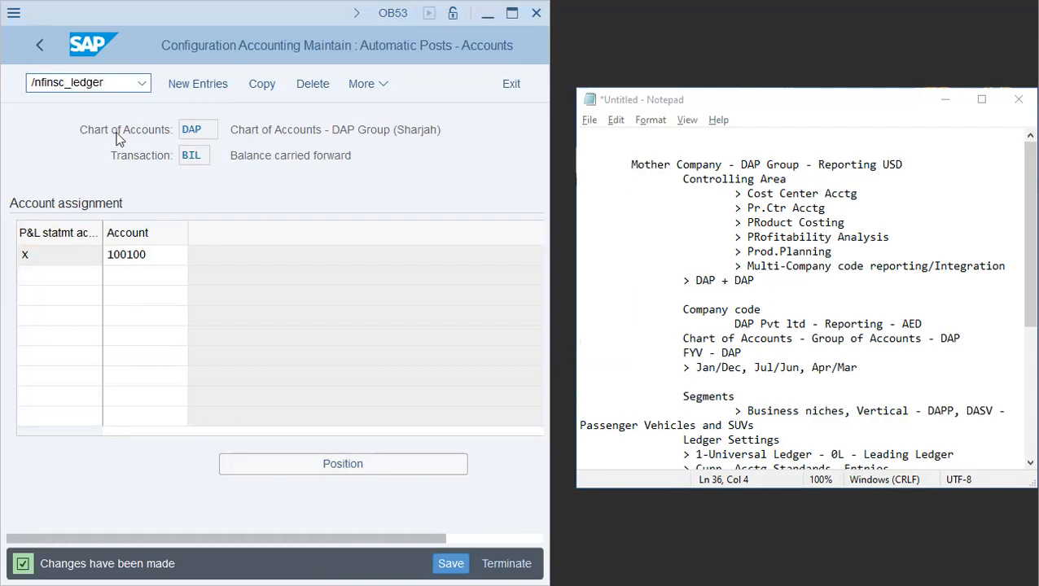
{"action": "key", "text": "Return"}
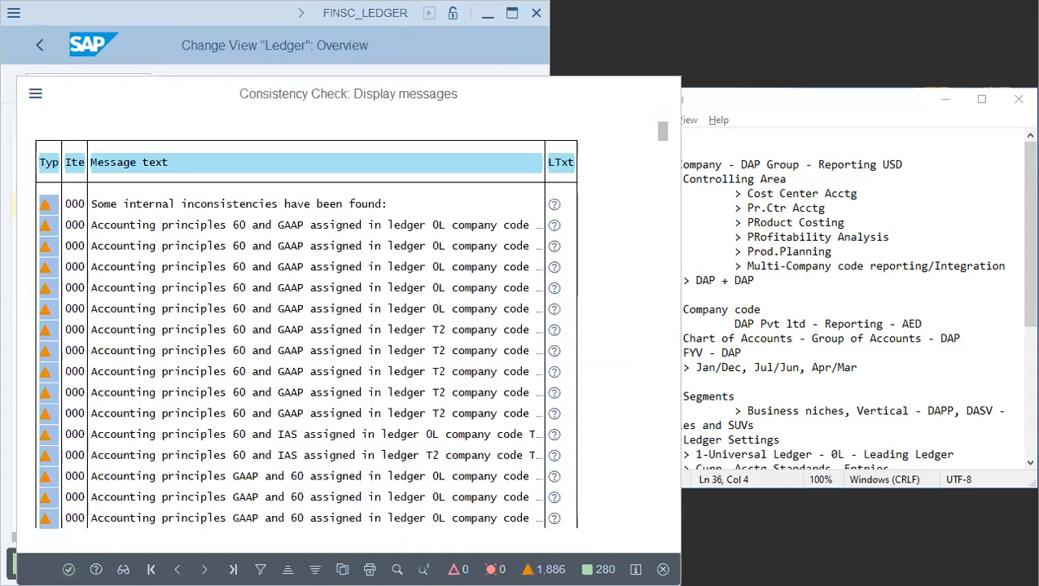
{"action": "key", "text": "Return"}
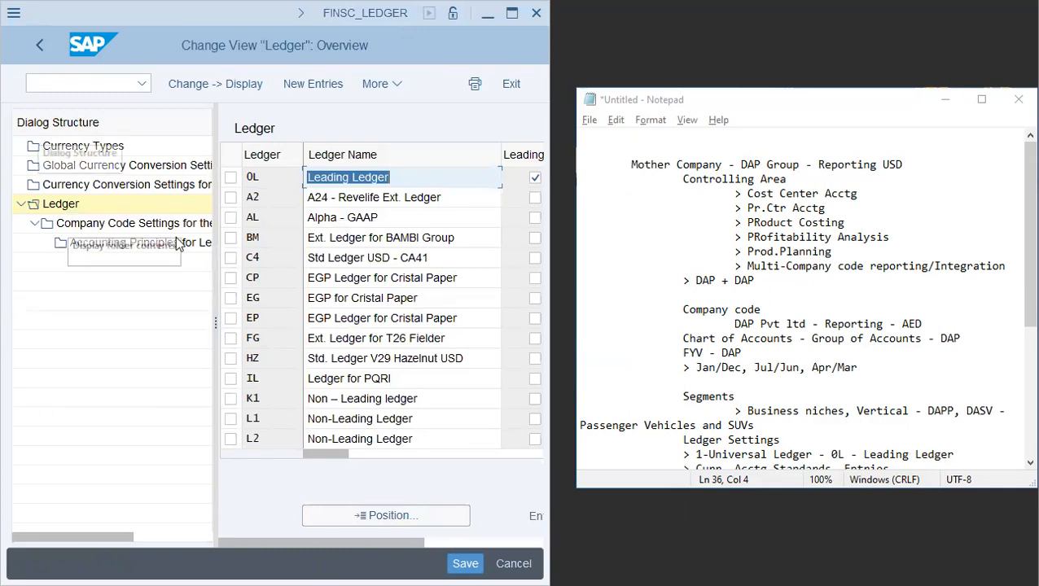
- Select leading ledger 0L and open the company code settings details for company code DAP
{"action": "left_click", "coordinate": [230, 177]}
{"action": "left_click", "coordinate": [345, 178]}
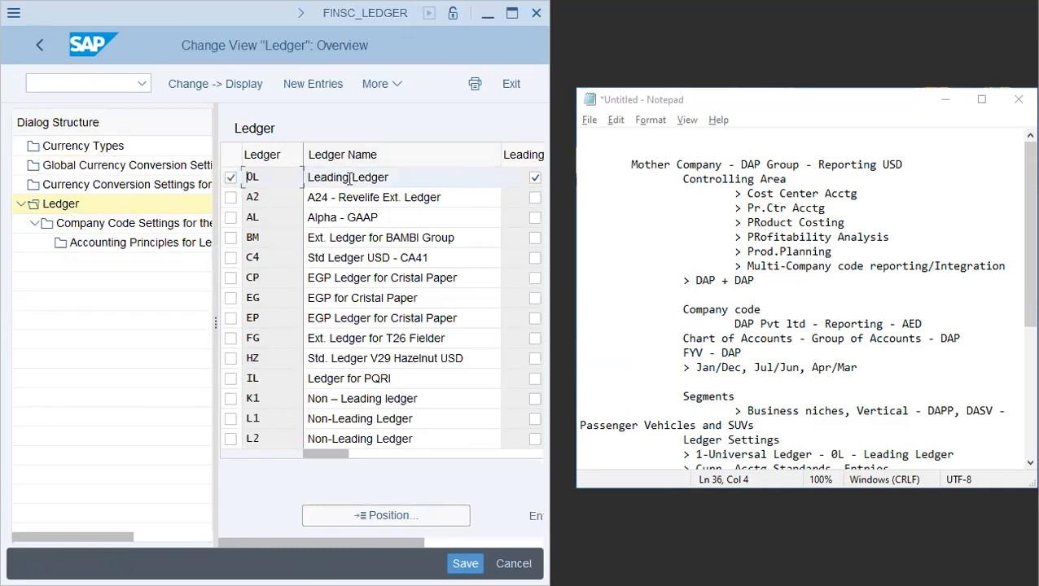
{"action": "left_click", "coordinate": [79, 223]}
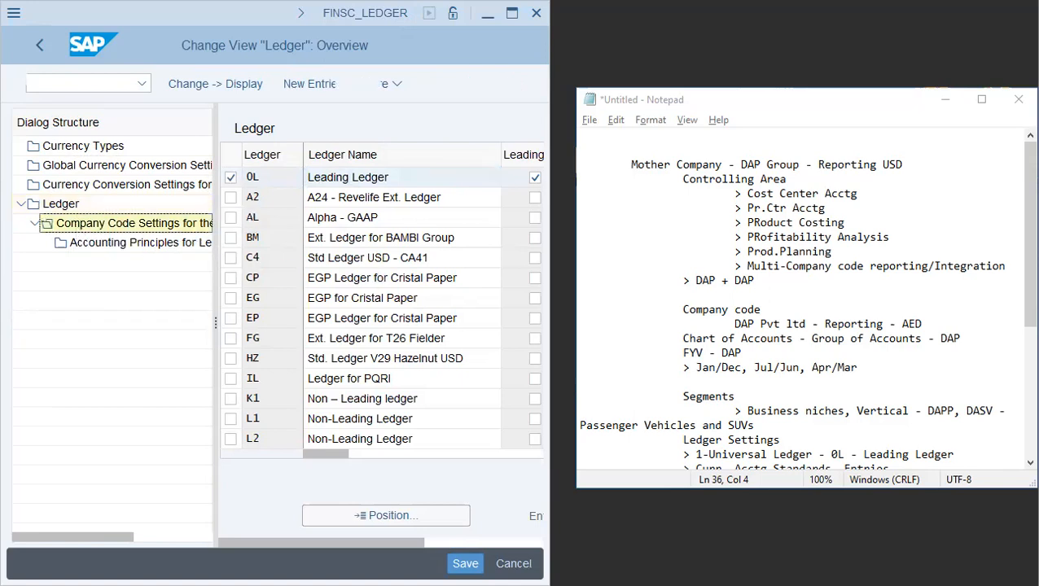
{"action": "key", "text": "Return"}
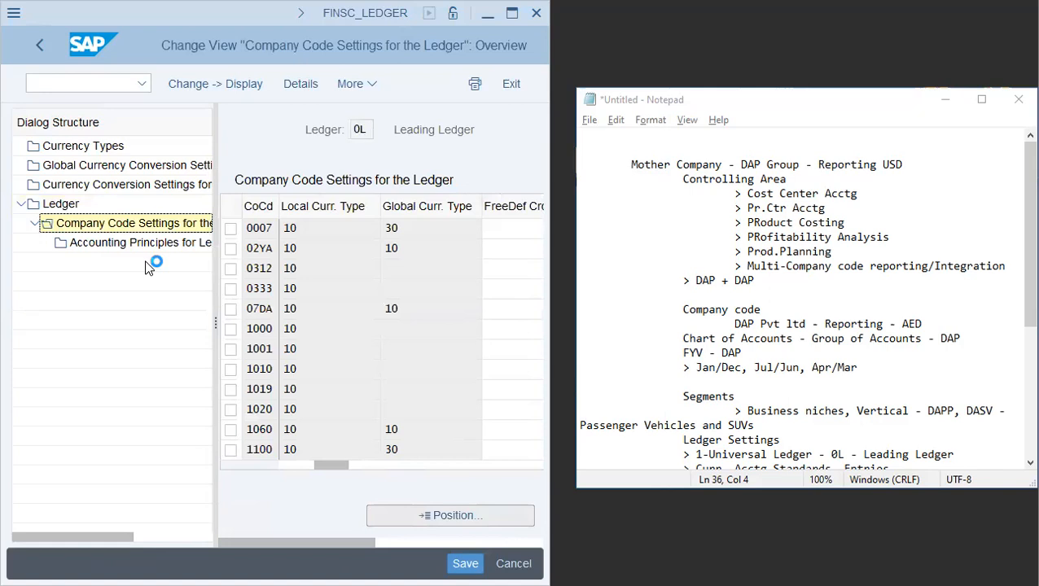
{"action": "type", "text": "dap"}
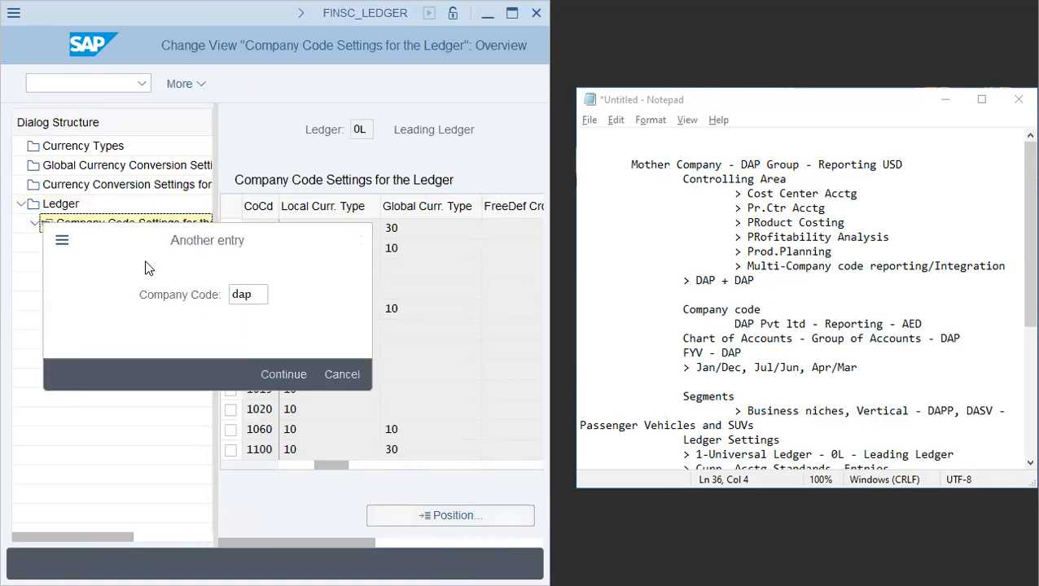
{"action": "key", "text": "Return"}
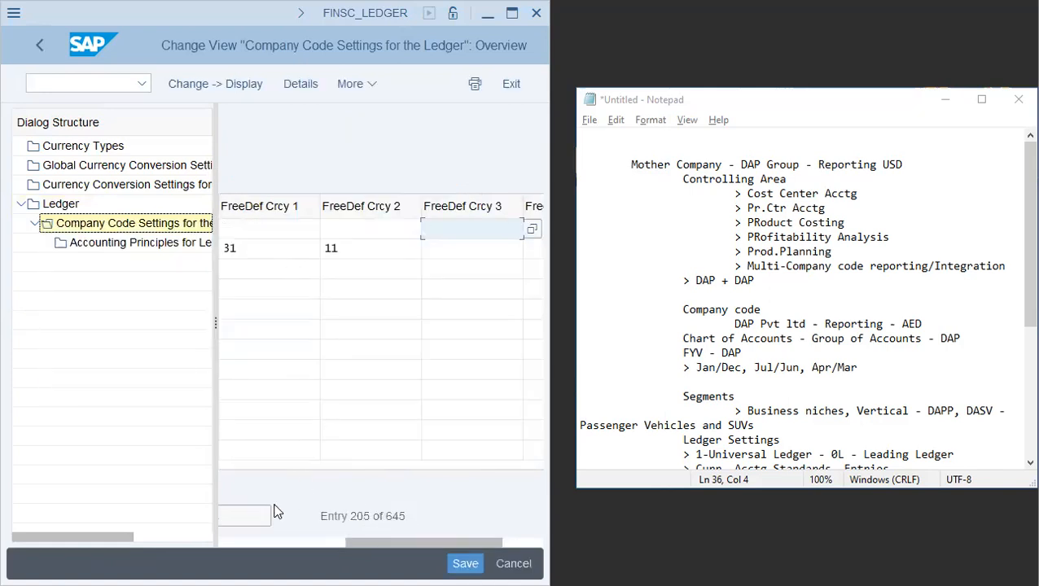
{"action": "left_click", "coordinate": [291, 466]}
{"action": "left_click_drag", "start_coordinate": [283, 469], "coordinate": [258, 469]}
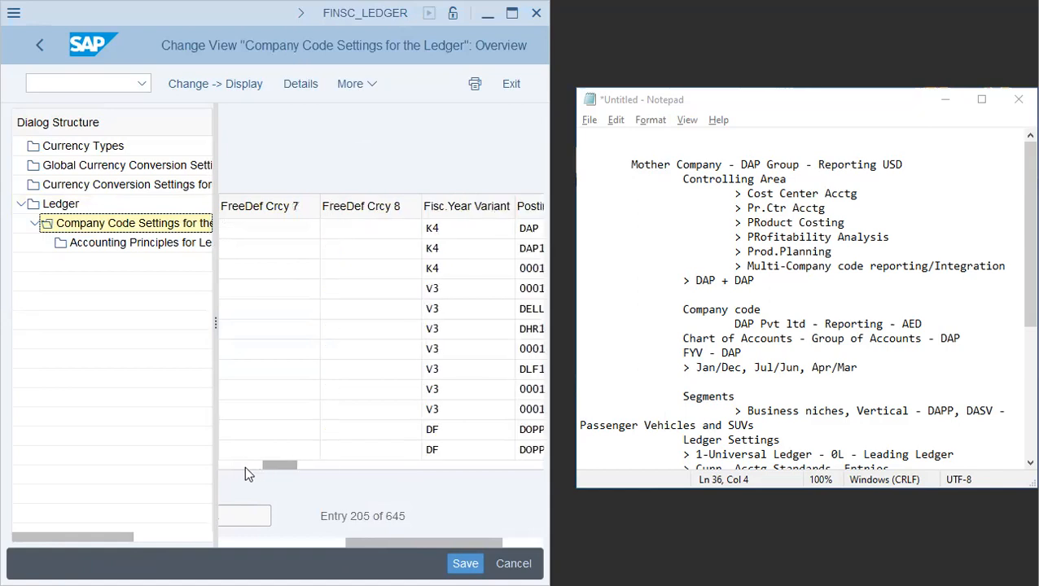
{"action": "left_click", "coordinate": [232, 467]}
{"action": "left_click_drag", "start_coordinate": [330, 540], "coordinate": [205, 530]}
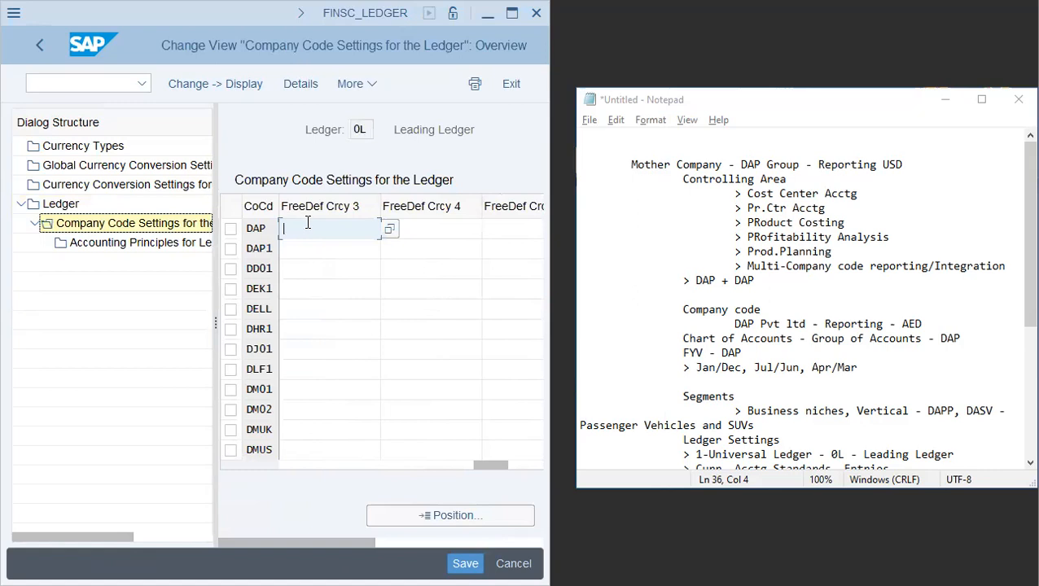
{"action": "double_click", "coordinate": [265, 228]}
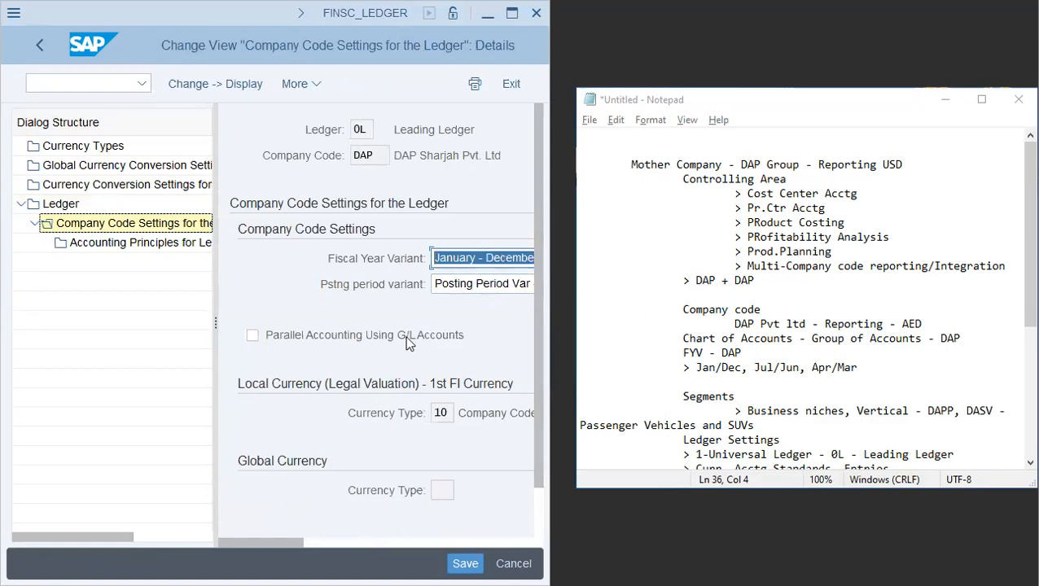
{"action": "left_click_drag", "start_coordinate": [215, 275], "coordinate": [101, 274]}
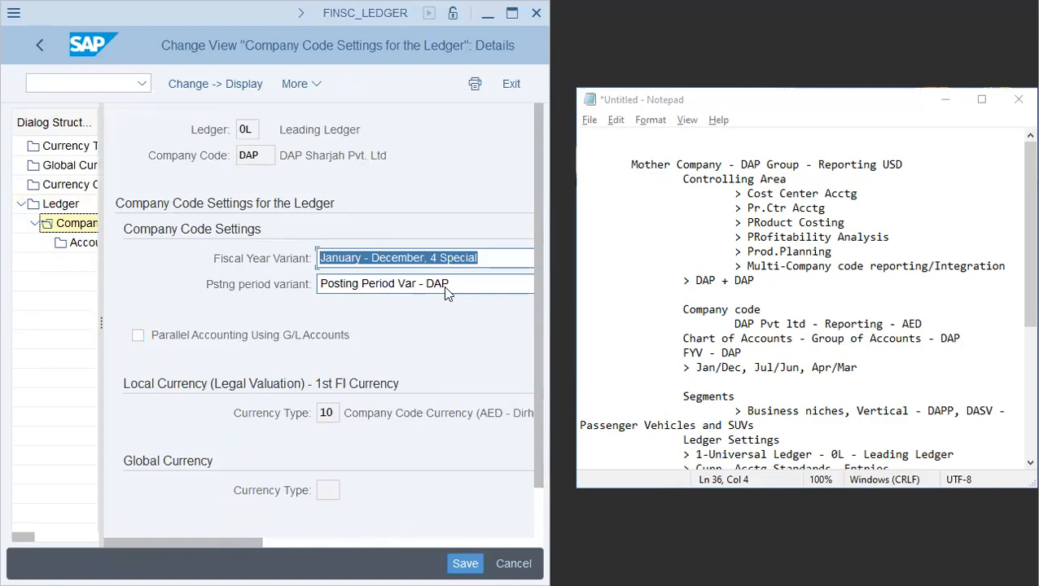
- Enable parallel accounting using G/L accounts for company code DAP, with accounting principle GAAP and functional currency type 10
{"action": "left_click", "coordinate": [228, 336]}
{"action": "left_click_drag", "start_coordinate": [246, 541], "coordinate": [432, 538]}
{"action": "left_click", "coordinate": [341, 278]}
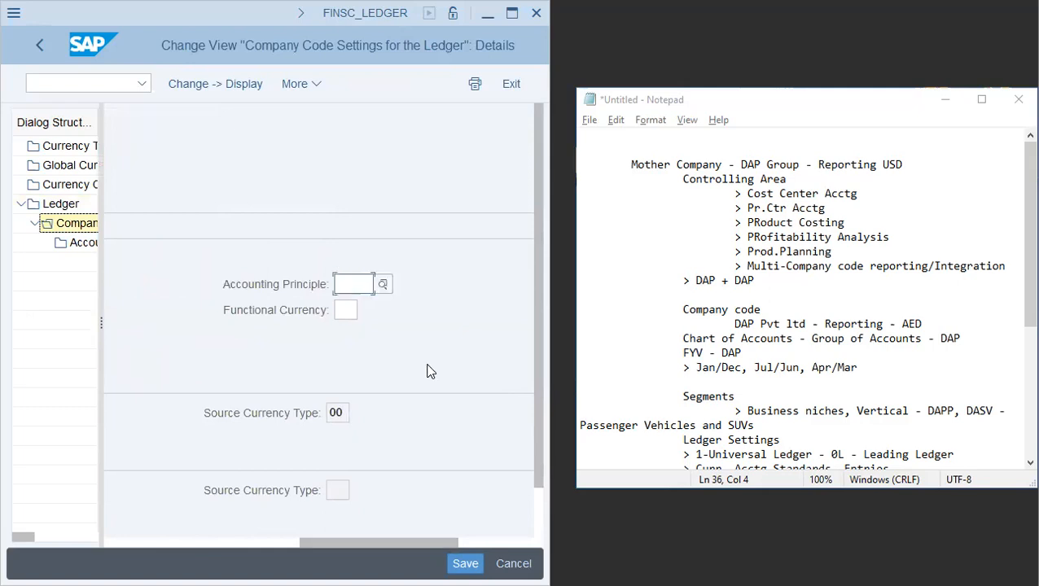
{"action": "type", "text": "gap"}
{"action": "type", "text": "p"}
{"action": "key", "text": "Return"}
{"action": "type", "text": "10"}
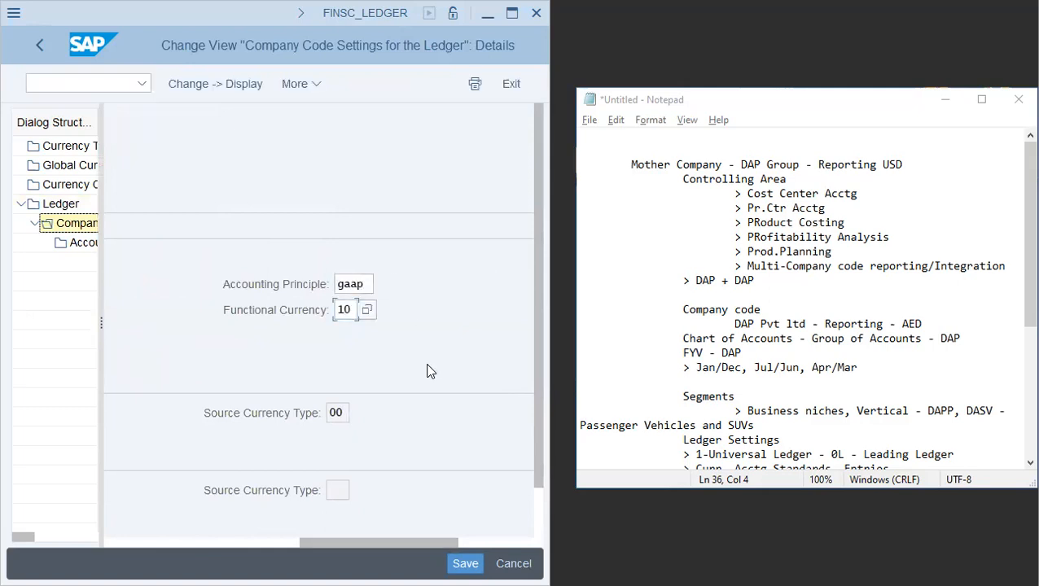
{"action": "key", "text": "Return"}
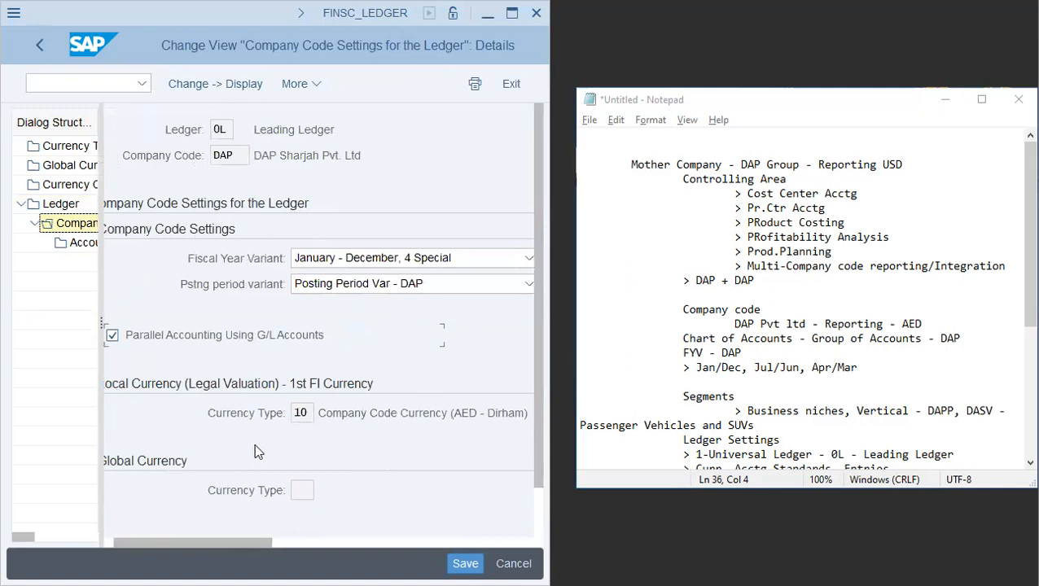
- In Notepad, add a separator and a 'Curr. Vs. Valuation' heading below the posting period variant notes
{"action": "left_click_drag", "start_coordinate": [352, 413], "coordinate": [519, 415]}
{"action": "left_click_drag", "start_coordinate": [238, 542], "coordinate": [77, 542]}
{"action": "left_click", "coordinate": [299, 413]}
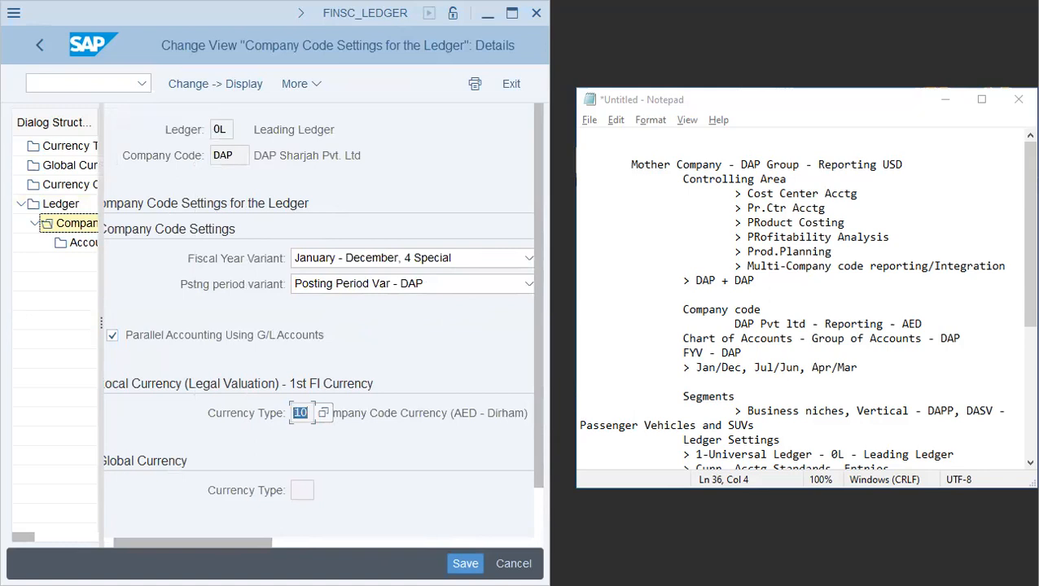
{"action": "left_click", "coordinate": [759, 410]}
{"action": "scroll", "coordinate": [763, 408], "scroll_direction": "down", "scroll_amount": 6}
{"action": "left_click", "coordinate": [769, 440]}
{"action": "type", "text": "------------"}
{"action": "key", "text": "Return"}
{"action": "key", "text": "Tab"}
{"action": "key", "text": "Tab"}
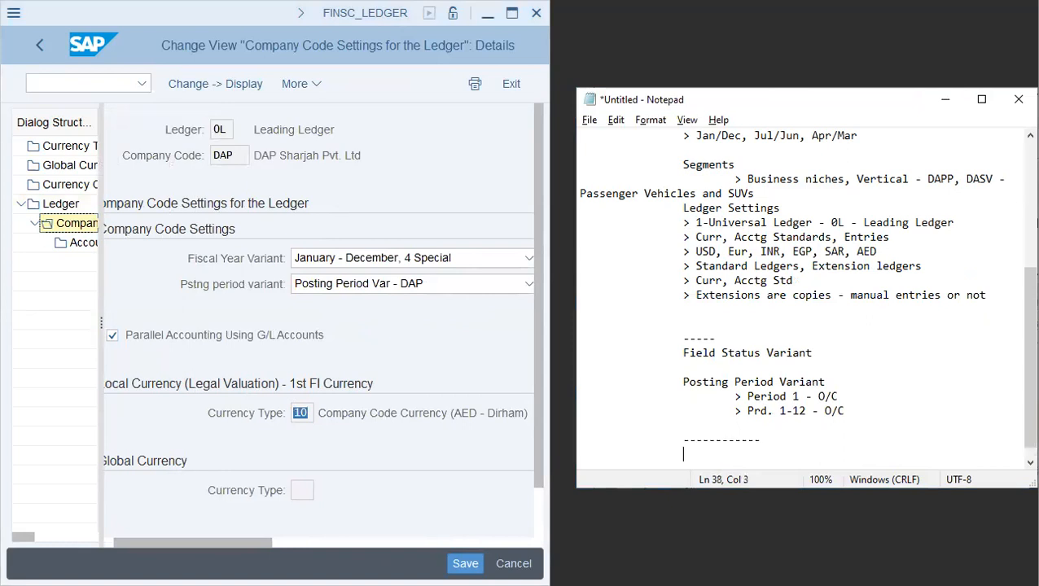
{"action": "type", "text": "Curr. Vs. Valuation"}
{"action": "key", "text": "Return"}
{"action": "key", "text": "Return"}
{"action": "key", "text": "Tab"}
{"action": "key", "text": "Tab"}
- Note '10 - 1 - Co.Code Curr, 0-Legal Valuation' and '11 - 1 - Co.Code Curr, 1-Group Valuation' under the heading
{"action": "type", "text": "10 "}
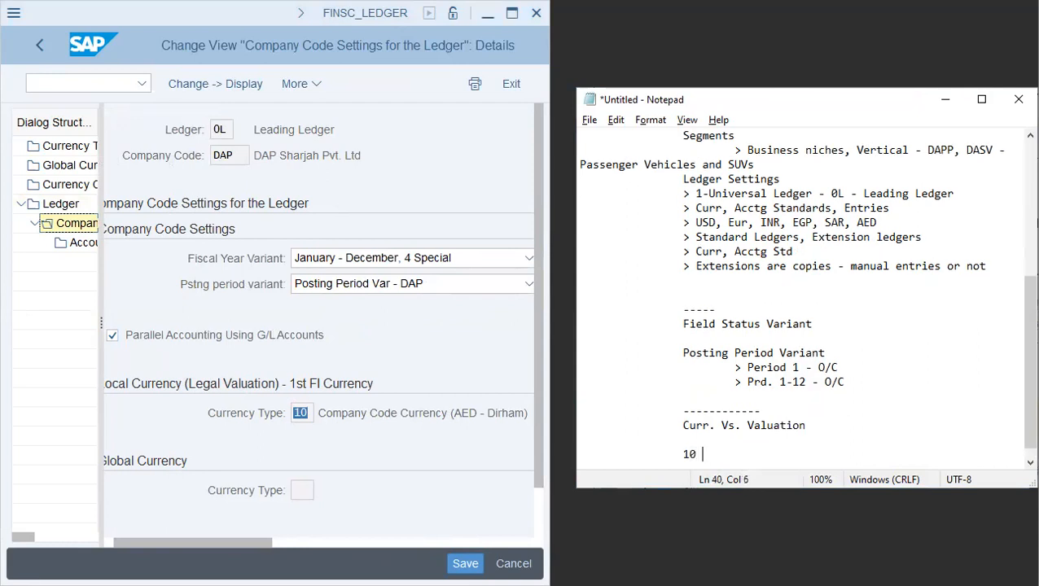
{"action": "type", "text": "- 1 - Co.Code Curr, "}
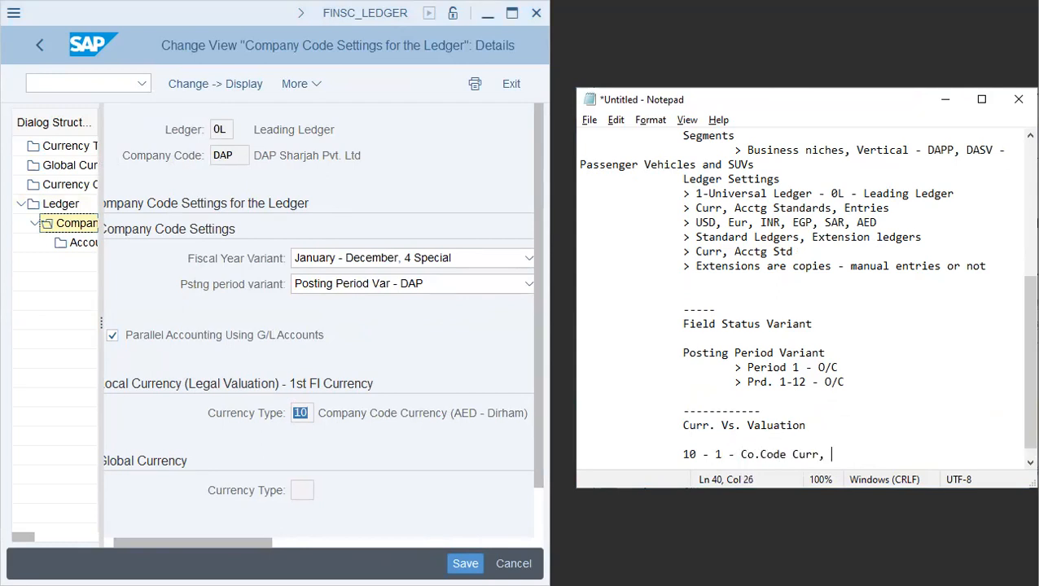
{"action": "type", "text": "0-Legal Valuation"}
{"action": "key", "text": "Return"}
{"action": "key", "text": "Tab"}
{"action": "key", "text": "Tab"}
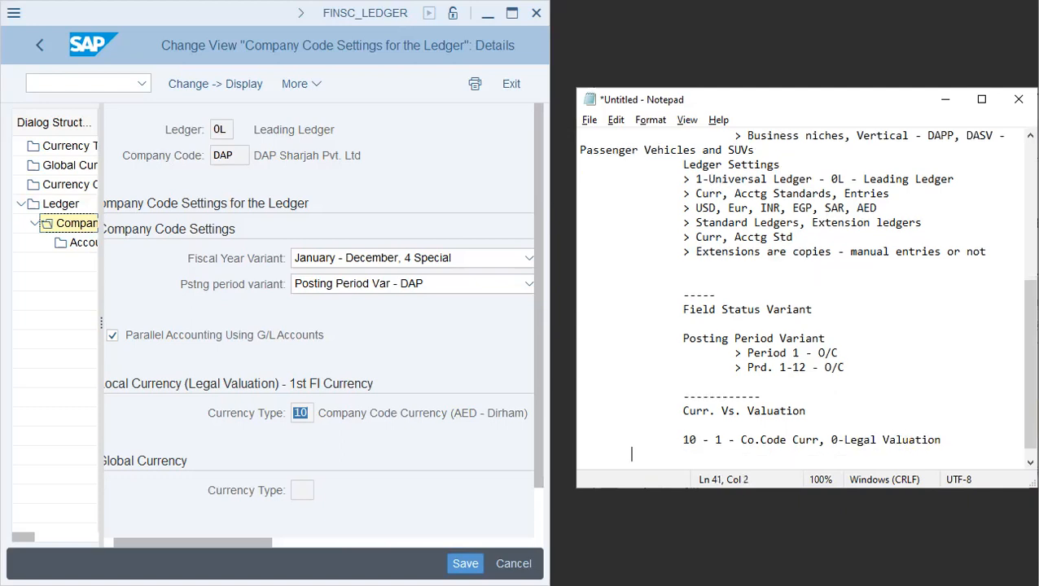
{"action": "type", "text": "11 - 1 - Co.Code Curr, 1-"}
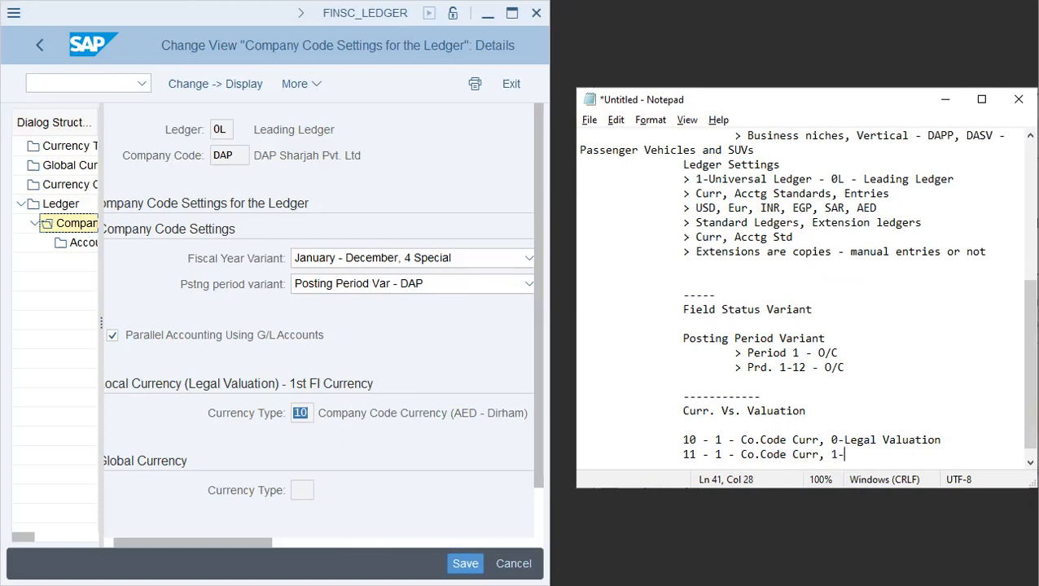
{"action": "type", "text": "Group Valuation"}
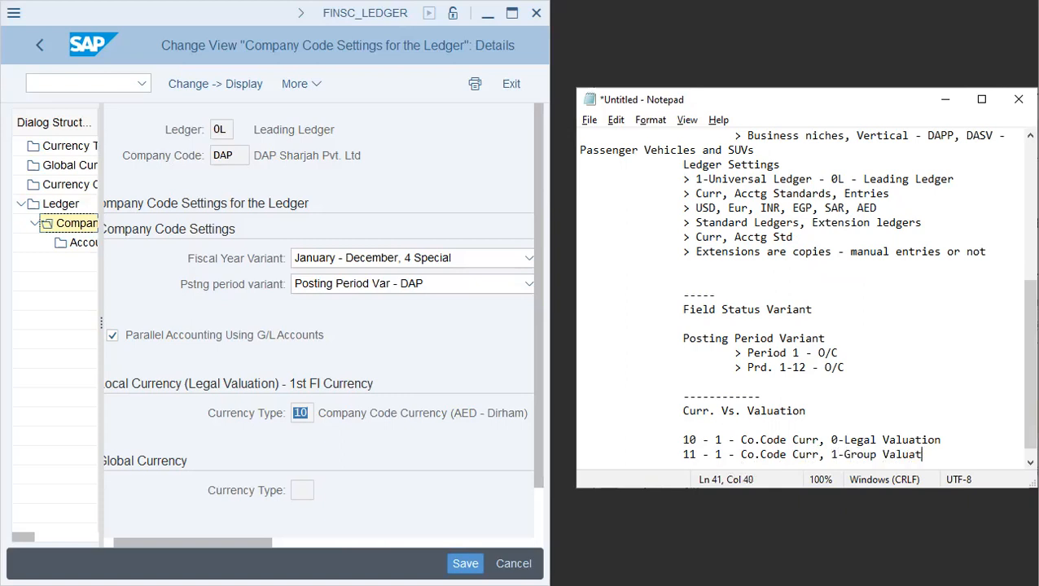
{"action": "key", "text": "Return"}
{"action": "key", "text": "Tab"}
{"action": "key", "text": "Tab"}
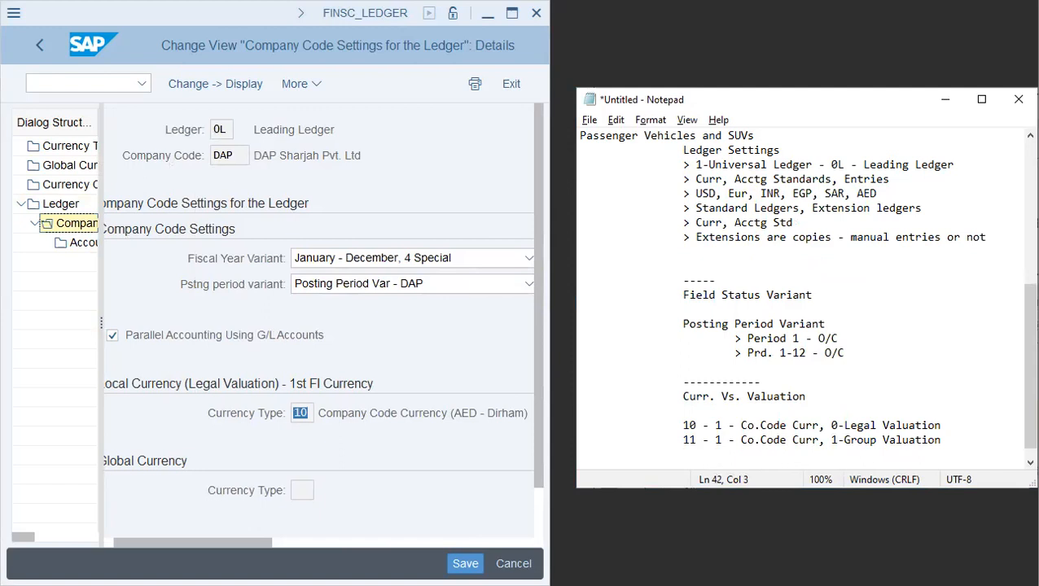
- Add the note line '12 - 1 - Co.Code Curr, 2-Pr.Ctr Valuation'
{"action": "type", "text": "123"}
{"action": "key", "text": "BackSpace"}
{"action": "key", "text": "BackSpace"}
{"action": "type", "text": "2 - 1 ."}
{"action": "key", "text": "BackSpace"}
{"action": "key", "text": "BackSpace"}
{"action": "type", "text": "- Co.Code Curr"}
{"action": "key", "text": "BackSpace"}
{"action": "key", "text": "BackSpace"}
{"action": "key", "text": "BackSpace"}
{"action": "type", "text": "urr,"}
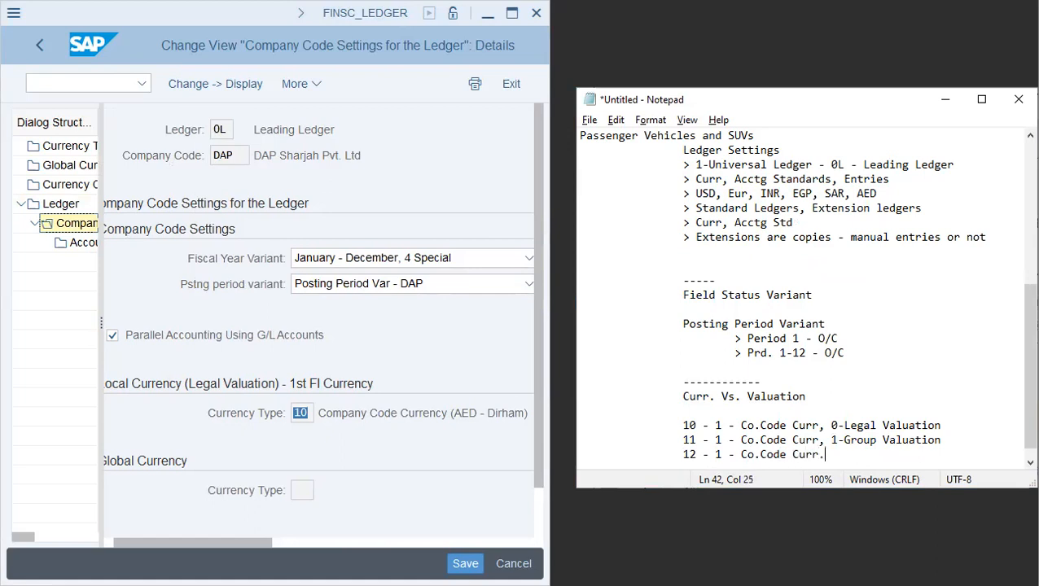
{"action": "type", "text": " 2-Pr.Ctr Valuation"}
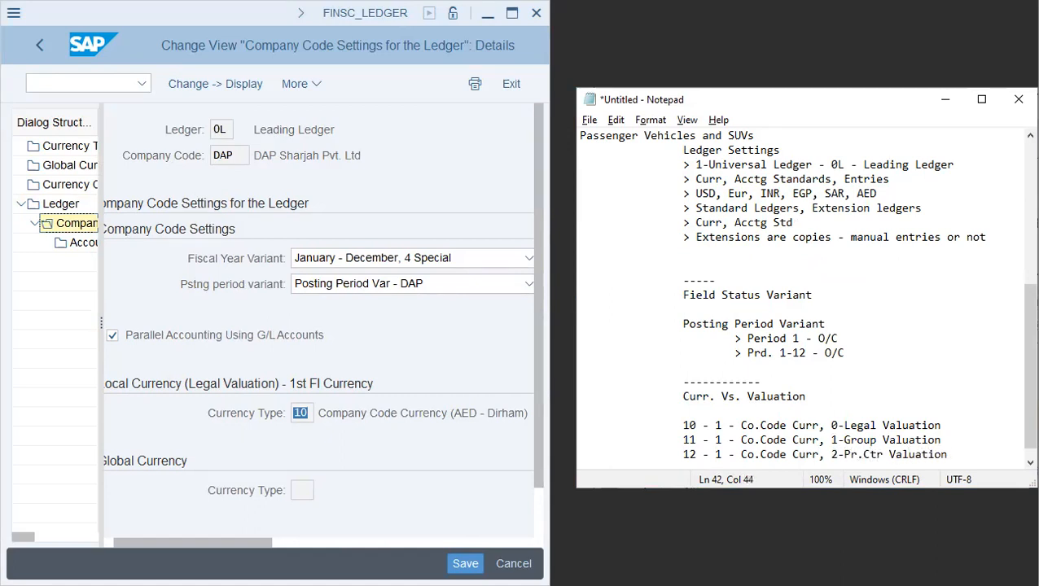
- Add a dashed separator and the note line '20 - 2 - Co.Area Curr, 0-'
{"action": "scroll", "coordinate": [881, 401], "scroll_direction": "down", "scroll_amount": 1}
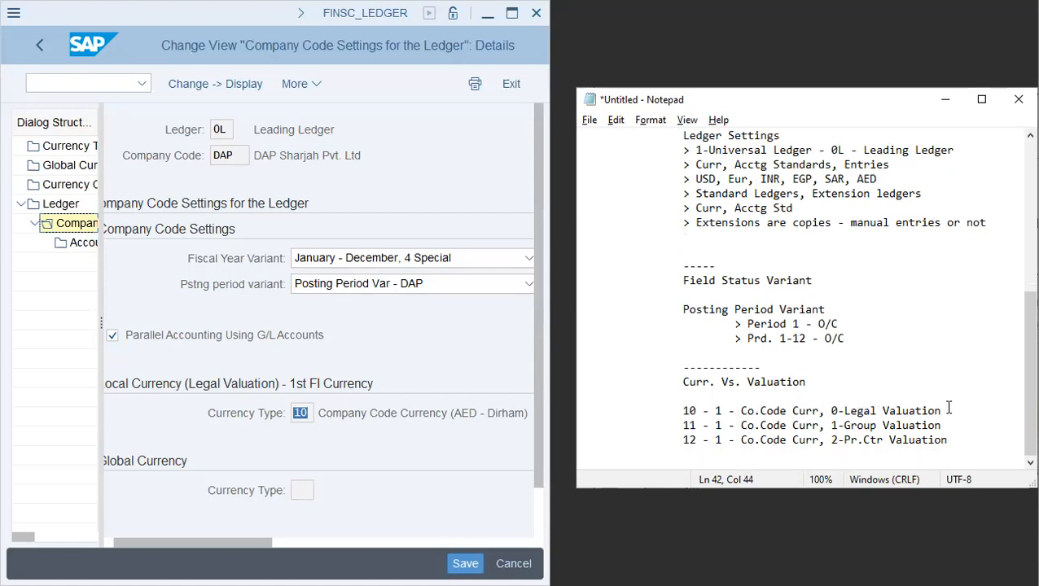
{"action": "left_click_drag", "start_coordinate": [943, 411], "coordinate": [831, 412]}
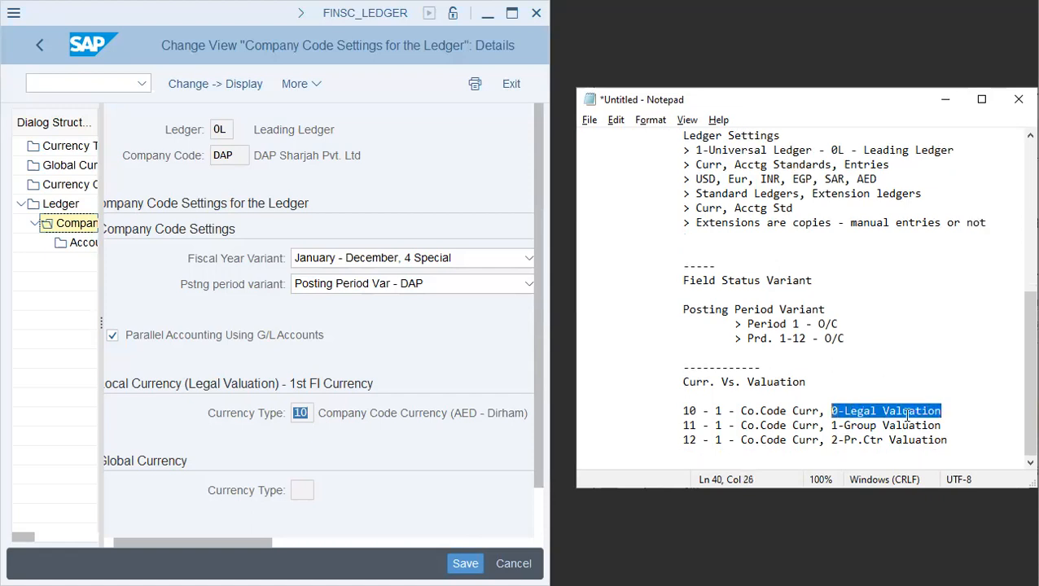
{"action": "left_click", "coordinate": [971, 454]}
{"action": "type", "text": "----------------"}
{"action": "key", "text": "Down"}
{"action": "type", "text": "20 "}
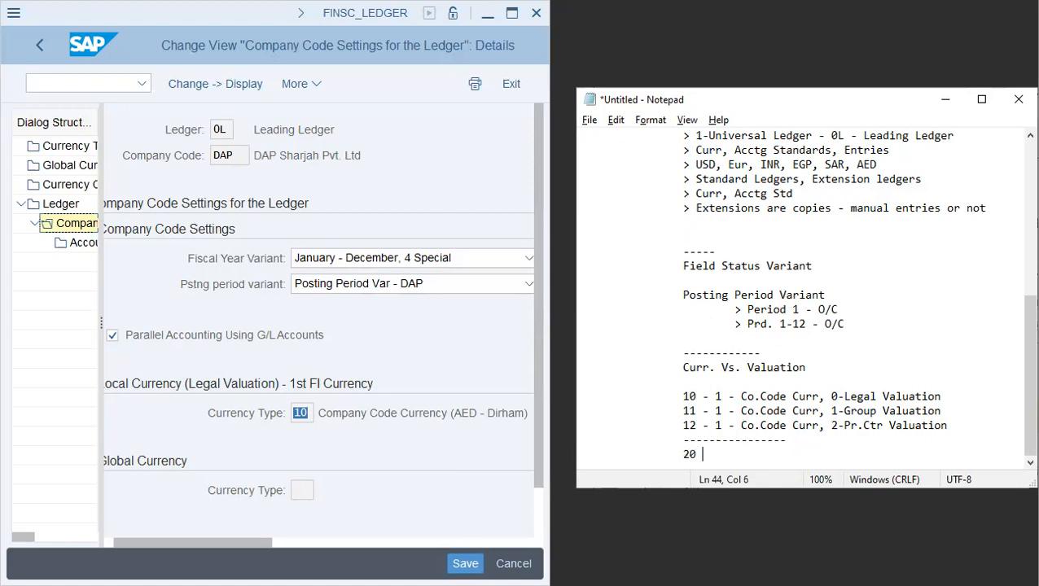
{"action": "type", "text": "- 2 - Co.Area Curr, "}
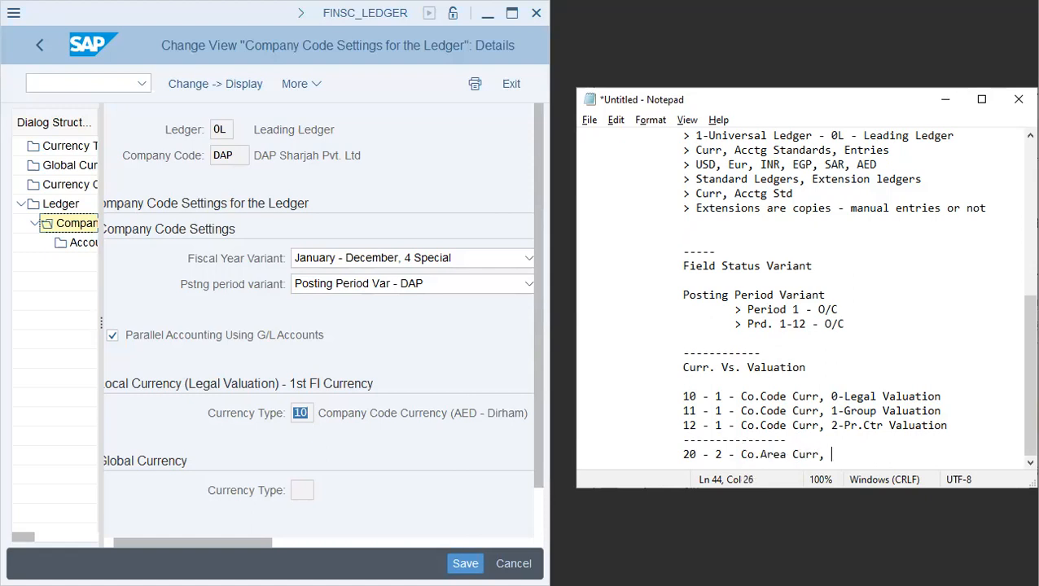
{"action": "type", "text": "0-"}
- Add another dashed separator and the note line '30 - 3 - Group curr, 0-'
{"action": "key", "text": "Return"}
{"action": "type", "text": "2"}
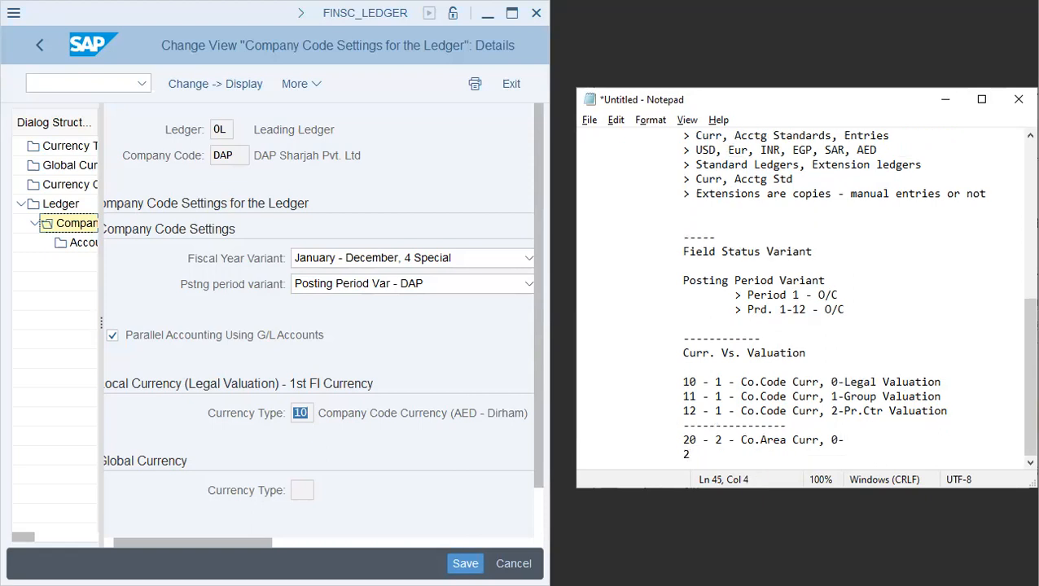
{"action": "key", "text": "BackSpace"}
{"action": "type", "text": "----------------"}
{"action": "key", "text": "Return"}
{"action": "type", "text": "30 "}
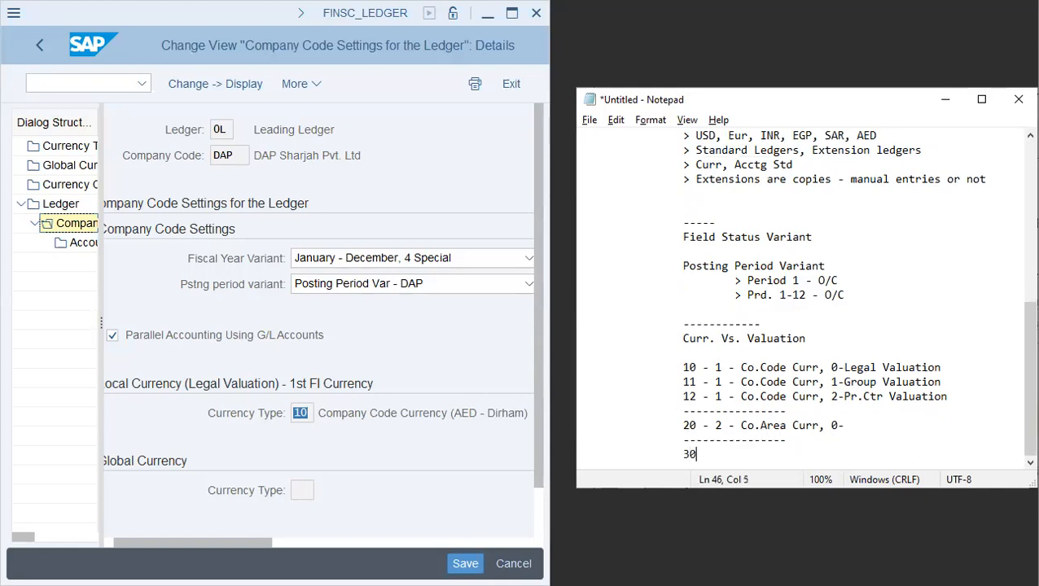
{"action": "type", "text": "- 3 - Group curr, 0-"}
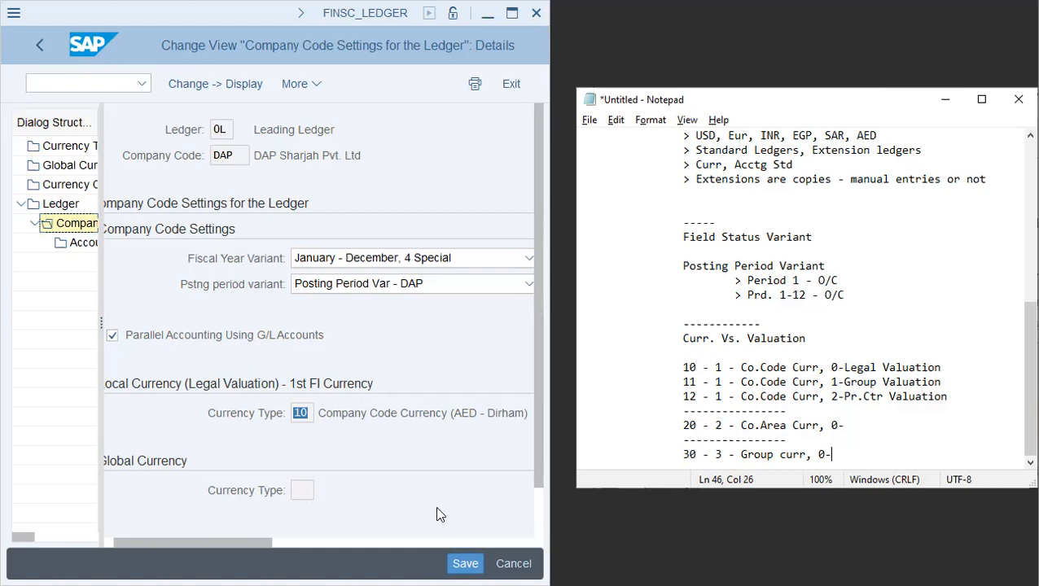
- Save the company code settings for ledger 0L, dismissing the consistency check messages
{"action": "left_click", "coordinate": [354, 259]}
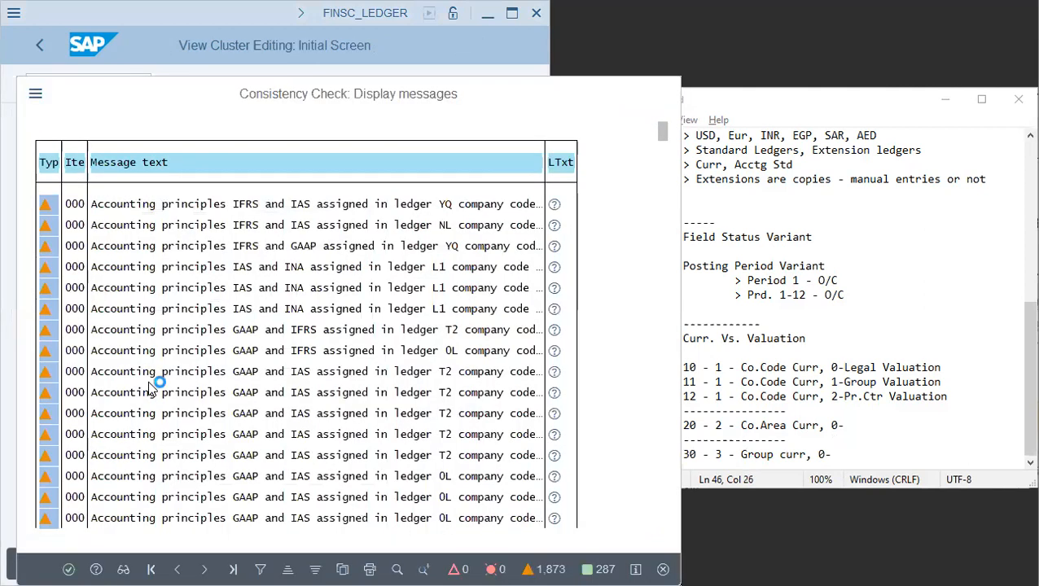
{"action": "key", "text": "Return"}
{"action": "left_click", "coordinate": [364, 345]}
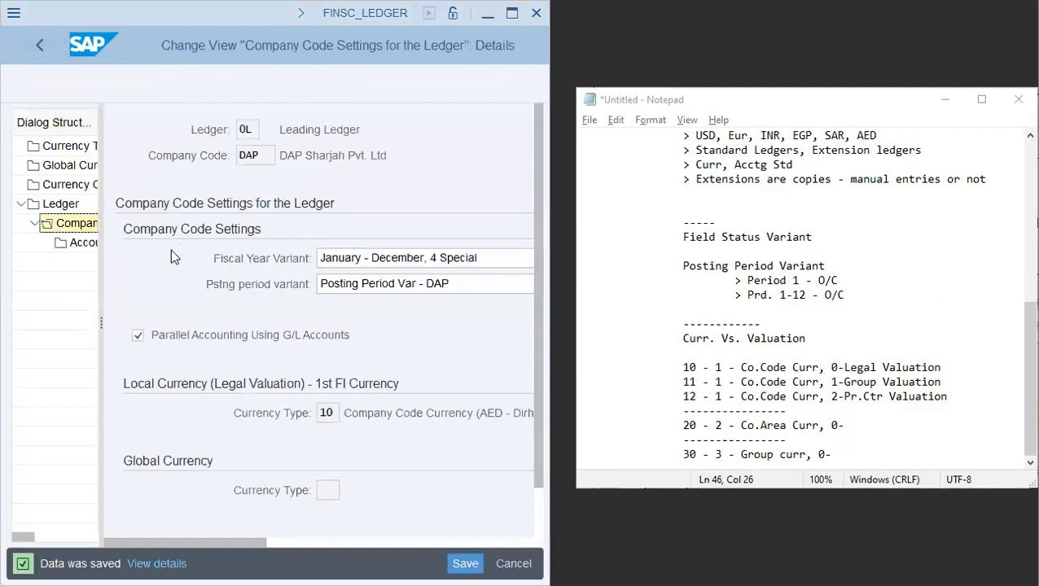
{"action": "key", "text": "Return"}
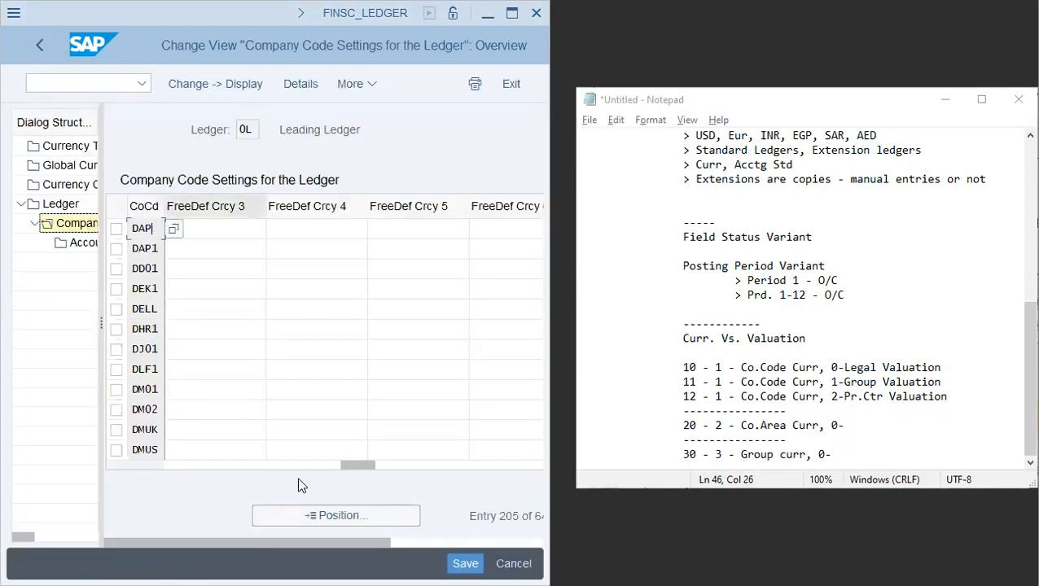
- Review the company codes' local and global currency types for the ledger and the currency conversion settings
{"action": "left_click_drag", "start_coordinate": [358, 465], "coordinate": [185, 466]}
{"action": "left_click", "coordinate": [373, 232]}
{"action": "left_click", "coordinate": [482, 226]}
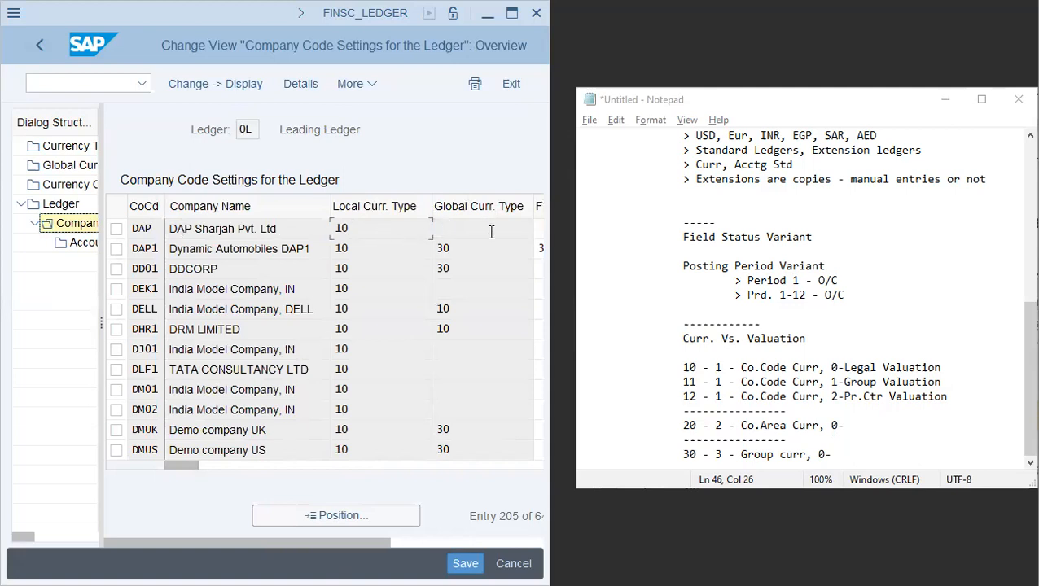
{"action": "left_click", "coordinate": [73, 186]}
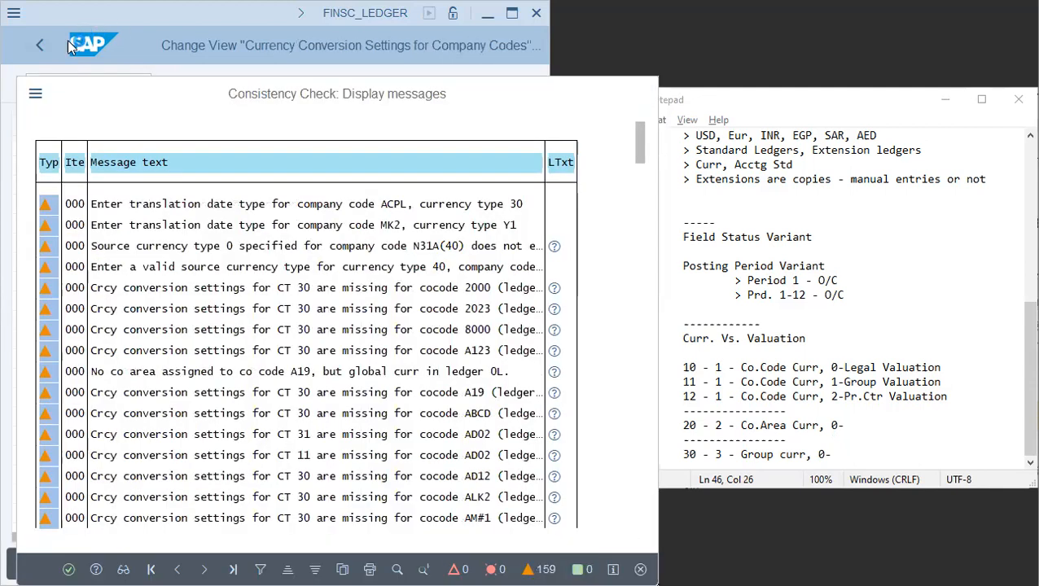
{"action": "left_click", "coordinate": [41, 45]}
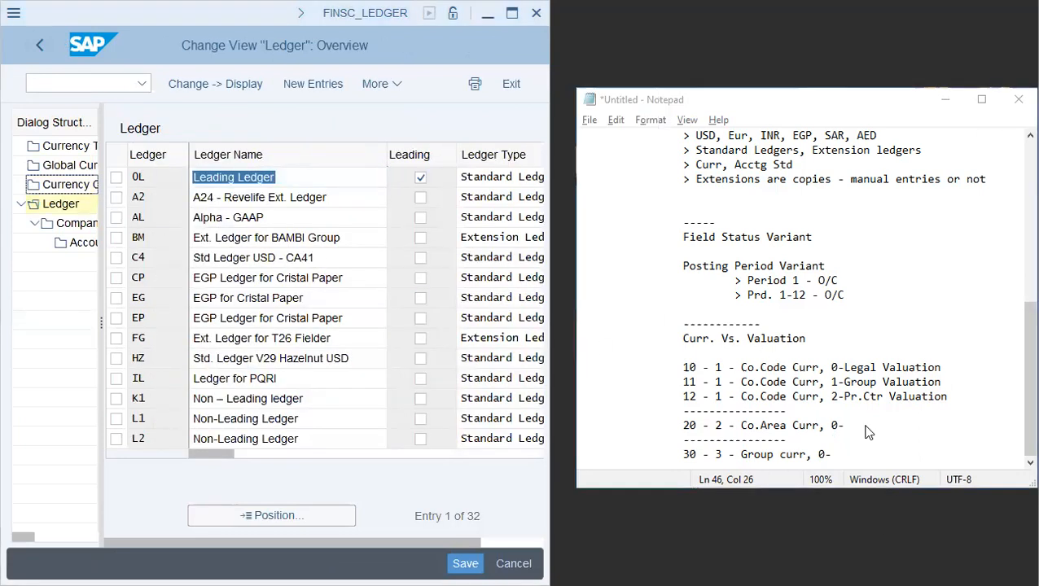
- Open SPRO and expand Enterprise Structure, Definition and Controlling in the implementation guide
{"action": "left_click", "coordinate": [84, 85]}
{"action": "type", "text": "/nspro"}
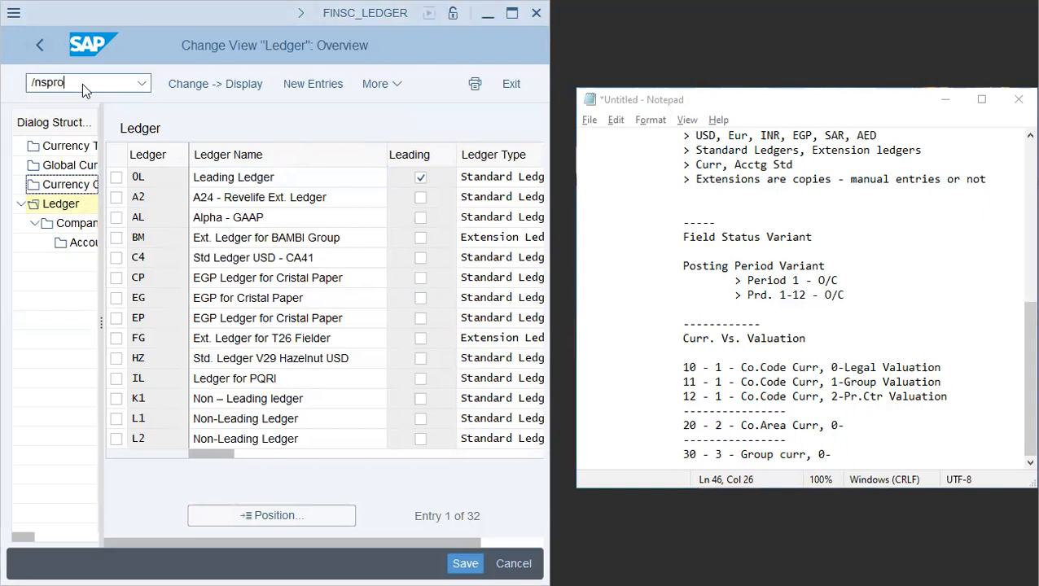
{"action": "key", "text": "Return"}
{"action": "left_click", "coordinate": [213, 84]}
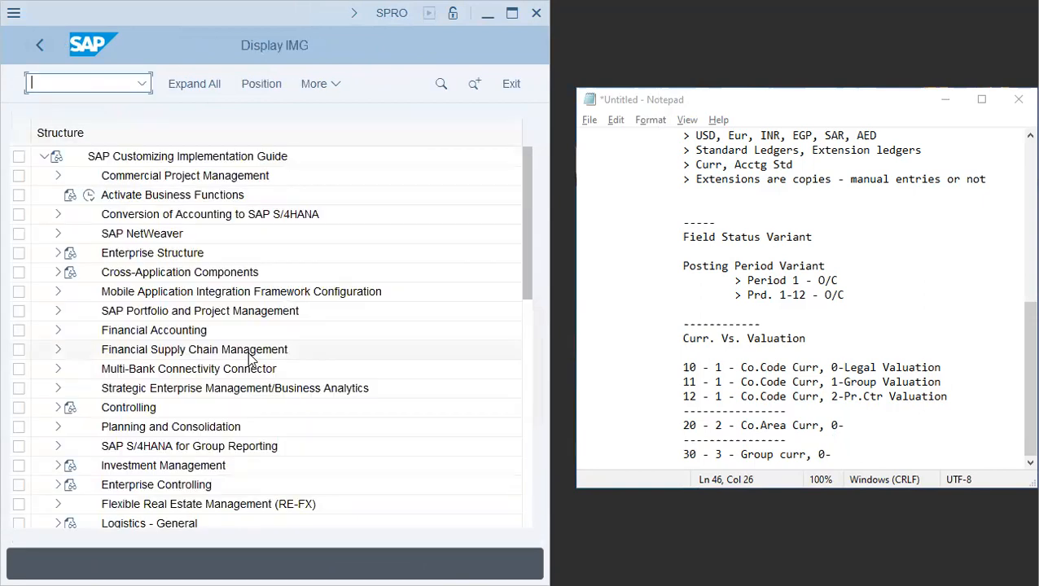
{"action": "left_click", "coordinate": [57, 255]}
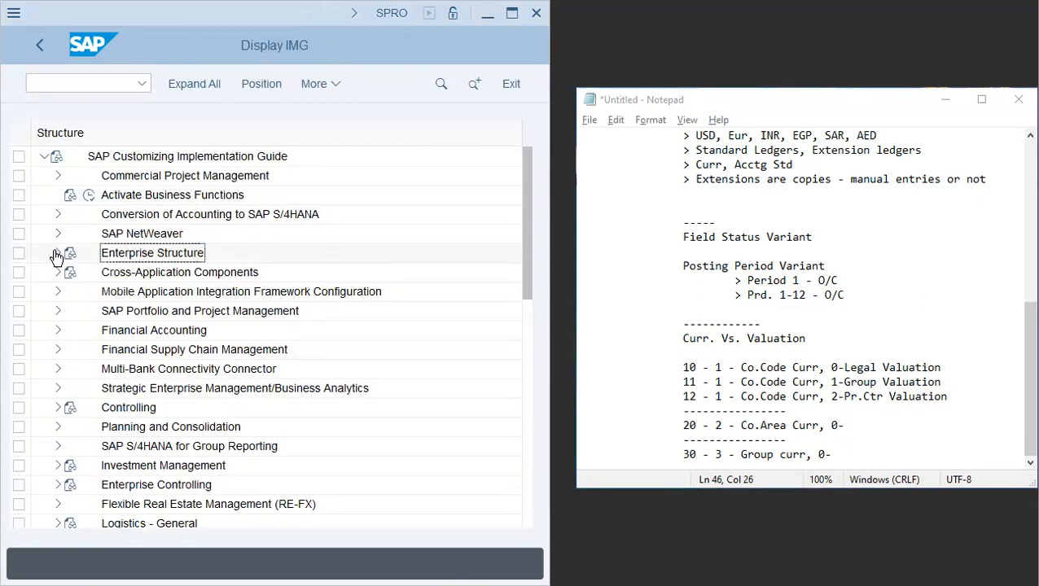
{"action": "left_click", "coordinate": [73, 292]}
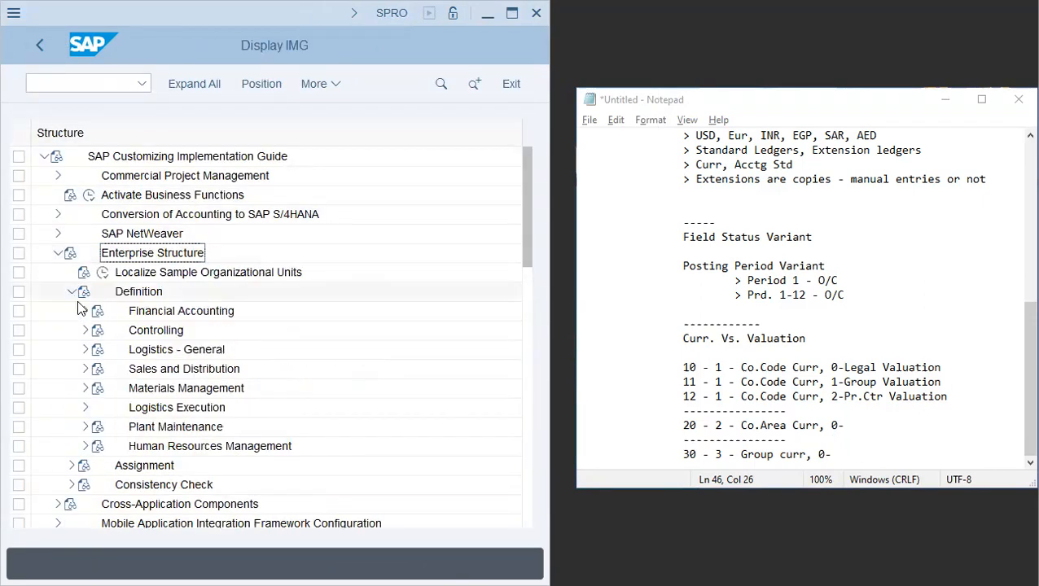
{"action": "left_click", "coordinate": [86, 330]}
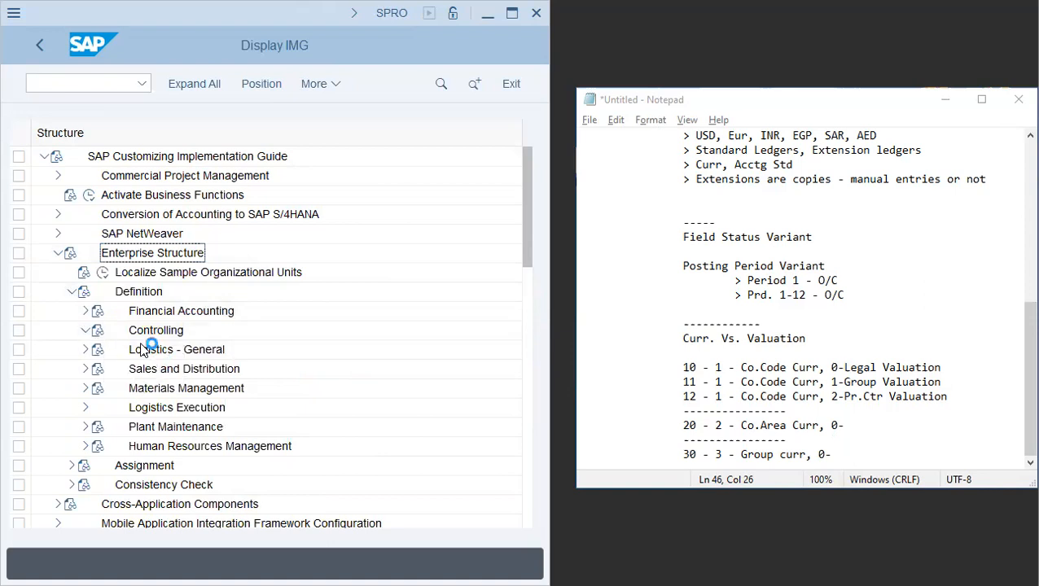
- Highlight the controlling area notes, then open Maintain Controlling Area and start a new controlling area entry
{"action": "scroll", "coordinate": [697, 392], "scroll_direction": "up", "scroll_amount": 8}
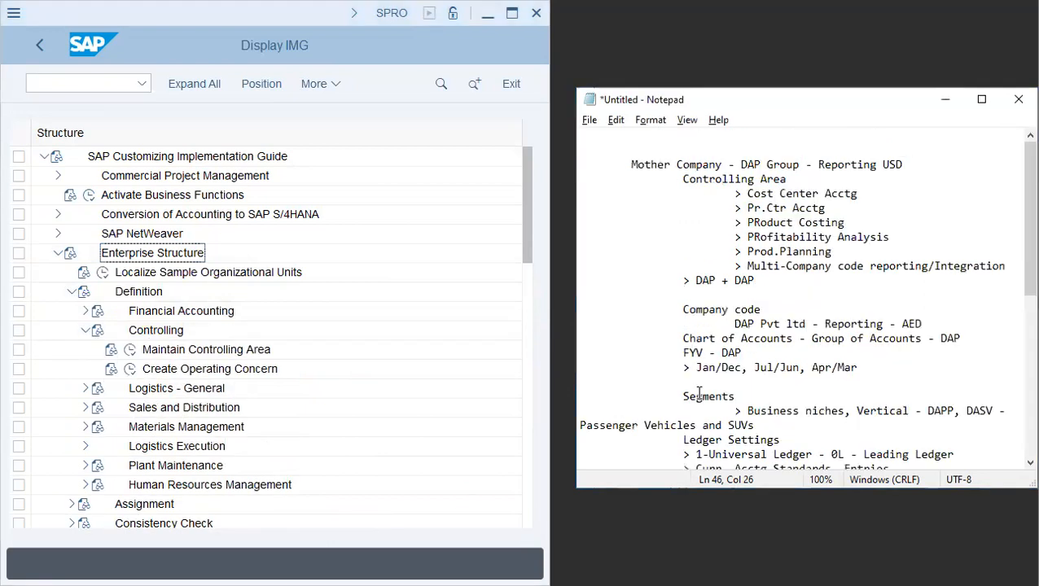
{"action": "left_click_drag", "start_coordinate": [738, 194], "coordinate": [882, 341]}
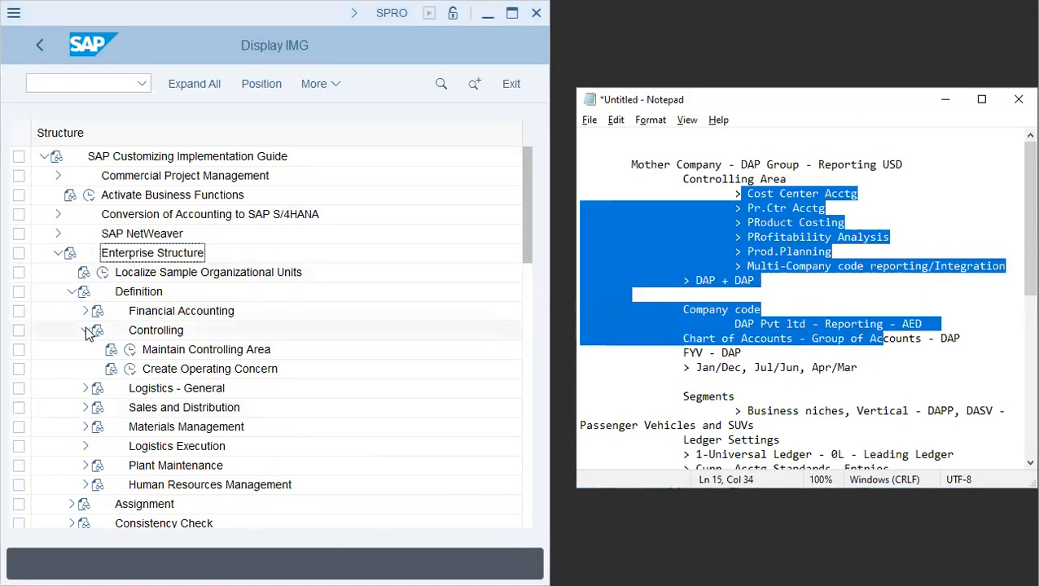
{"action": "left_click", "coordinate": [130, 351]}
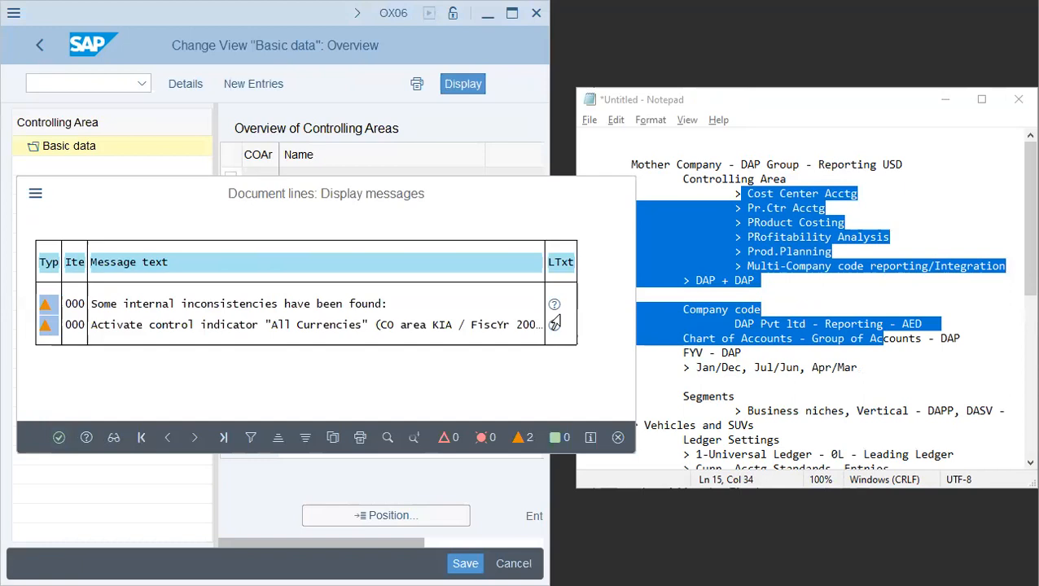
{"action": "left_click", "coordinate": [618, 438]}
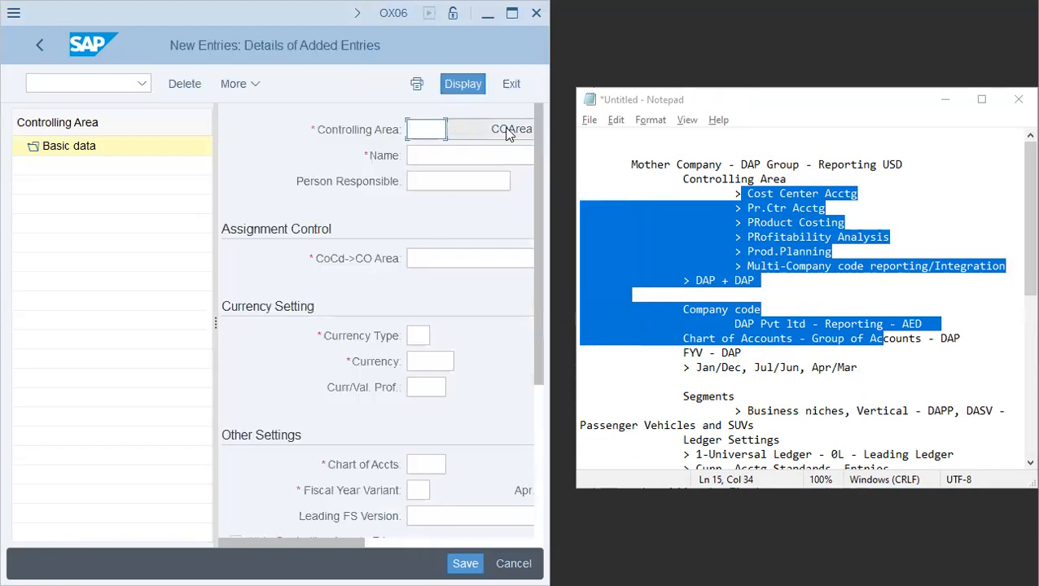
- Create controlling area DAP by copying from company code DAP (COArea = CCode)
{"action": "left_click", "coordinate": [508, 132]}
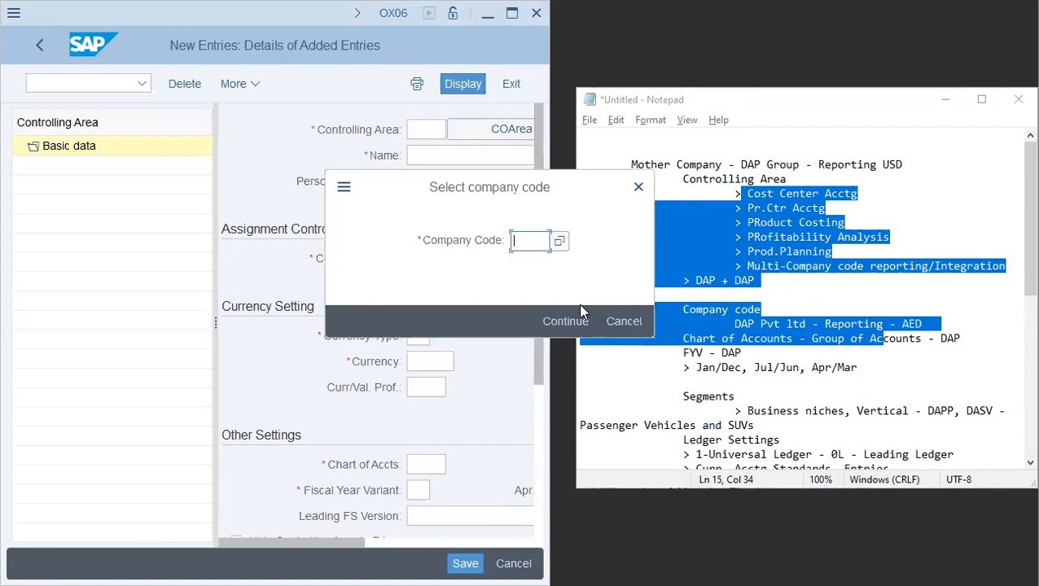
{"action": "type", "text": "dap"}
{"action": "key", "text": "Return"}
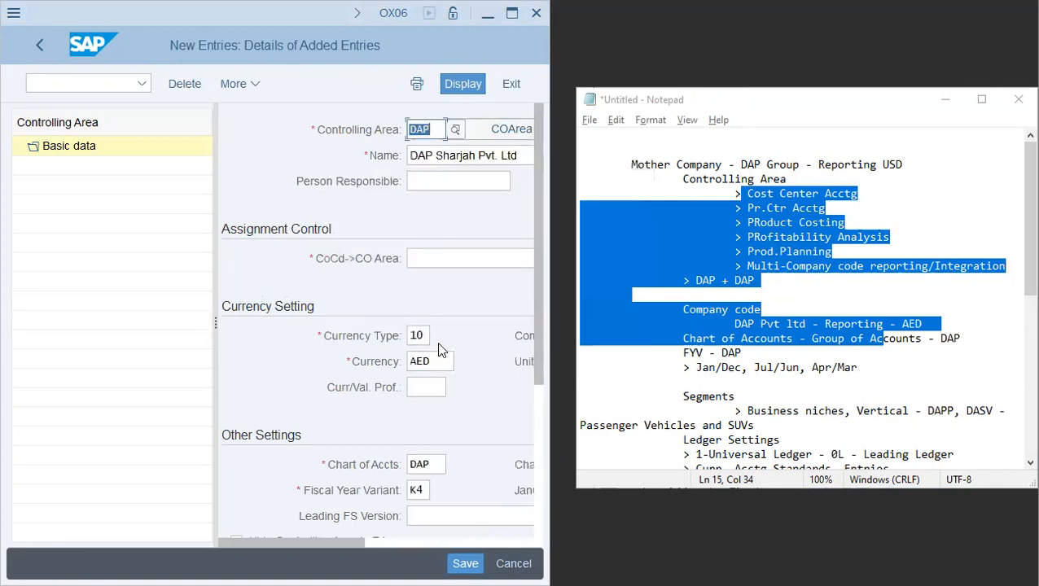
- Set the controlling area's currency type to 30
{"action": "left_click", "coordinate": [417, 336]}
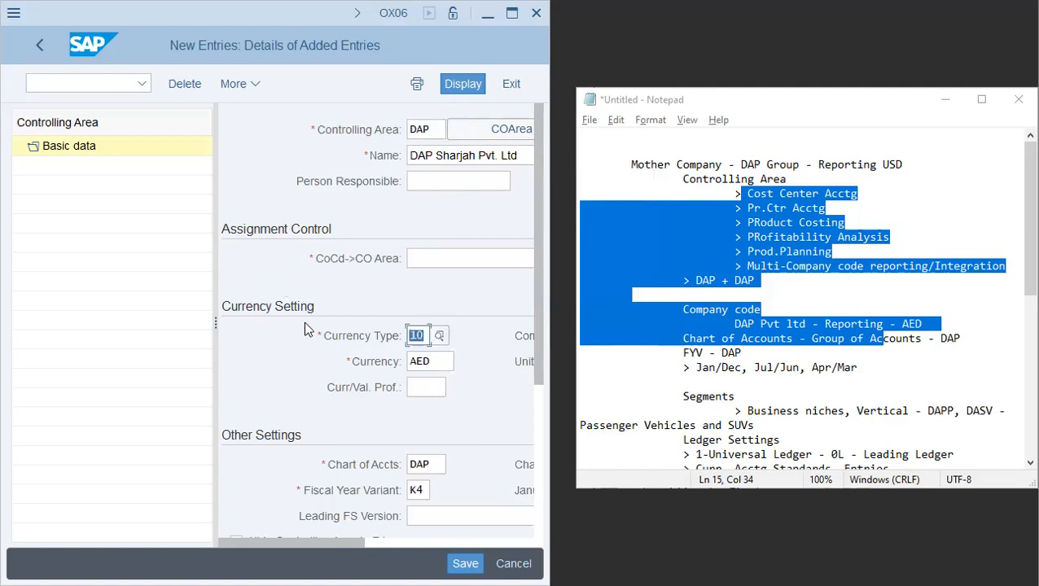
{"action": "type", "text": "30"}
{"action": "key", "text": "Tab"}
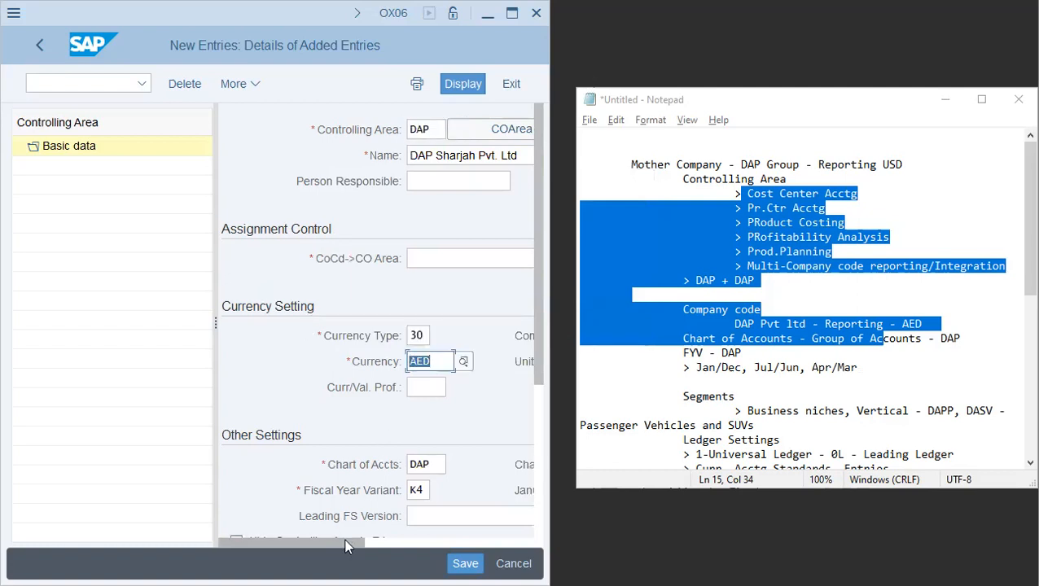
{"action": "left_click_drag", "start_coordinate": [347, 544], "coordinate": [404, 537]}
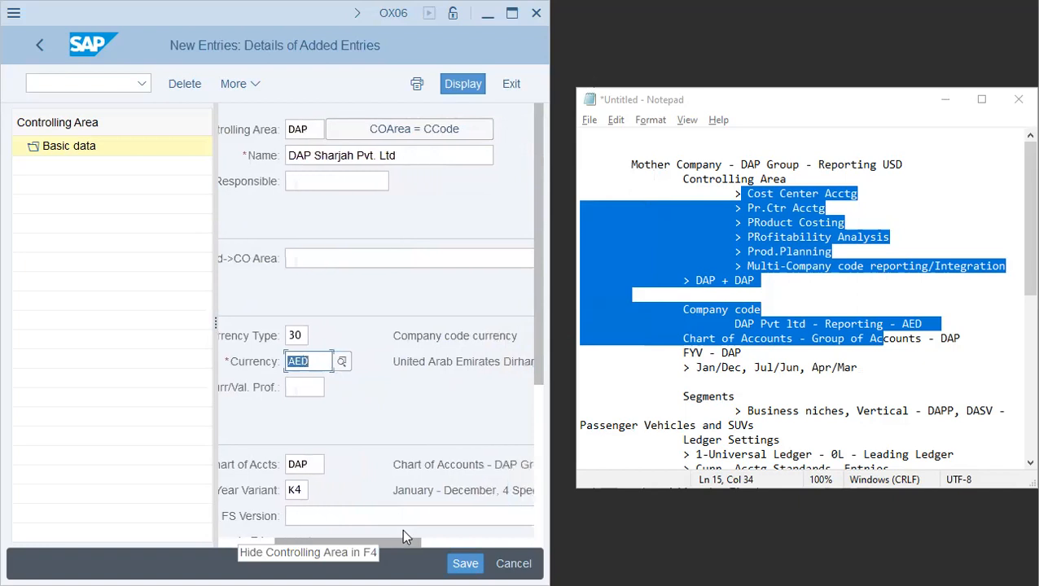
{"action": "key", "text": "Return"}
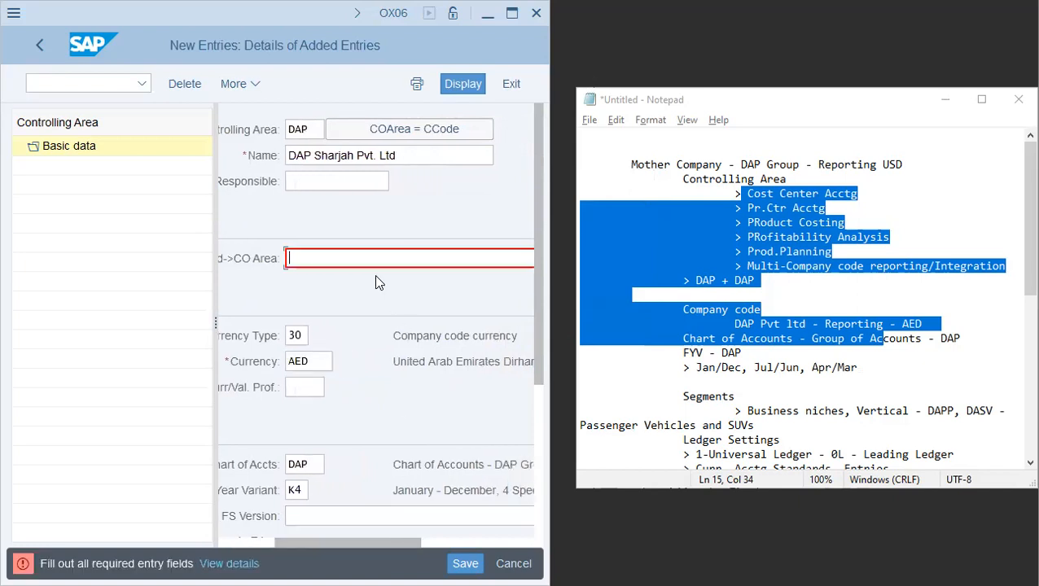
- Set the company code to CO area assignment to cross-company-code cost accounting and the currency to USD
{"action": "left_click", "coordinate": [375, 259]}
{"action": "left_click", "coordinate": [370, 307]}
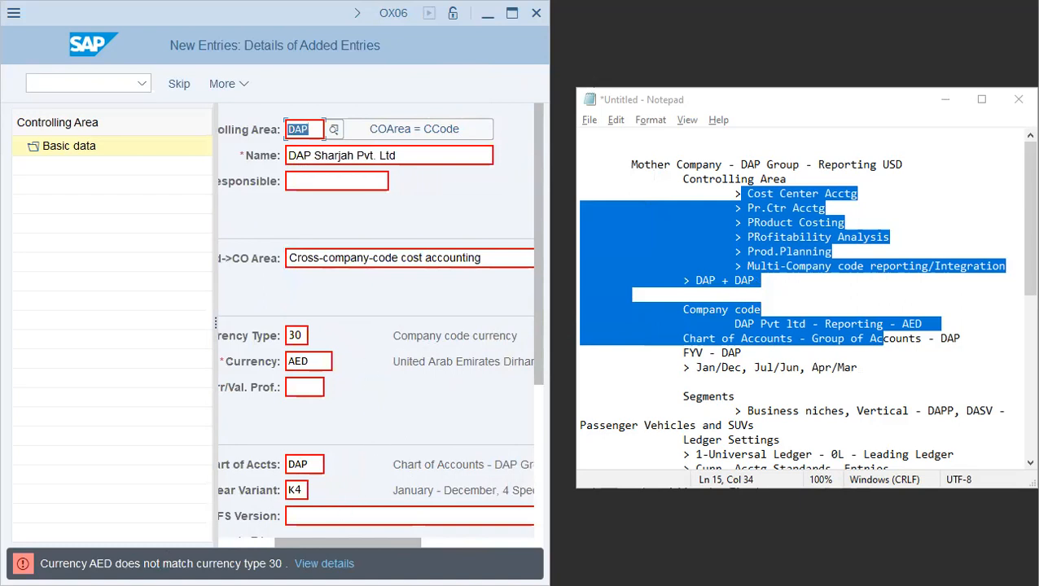
{"action": "left_click_drag", "start_coordinate": [312, 362], "coordinate": [206, 365]}
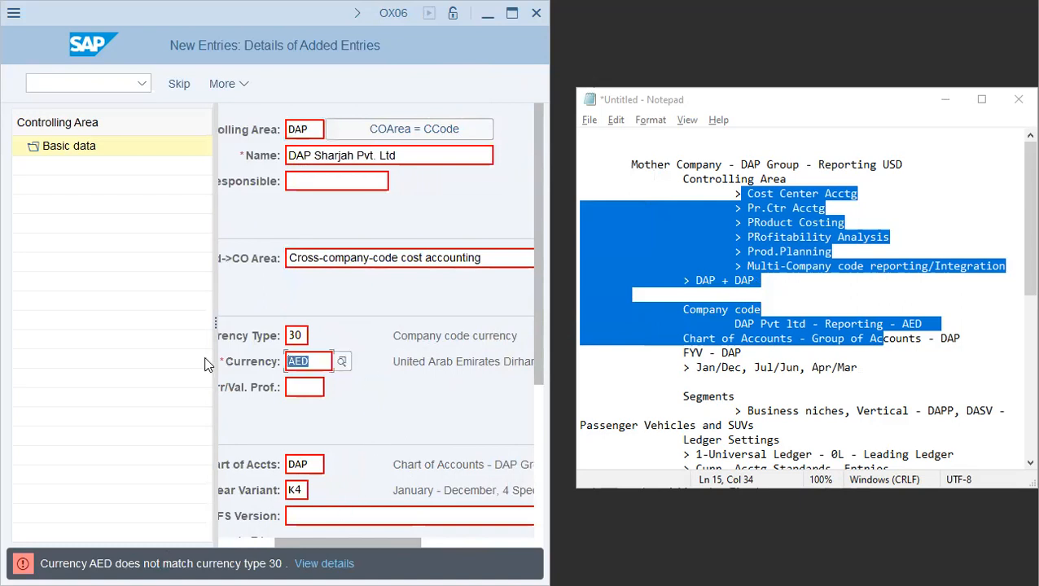
{"action": "type", "text": "USD"}
{"action": "key", "text": "Return"}
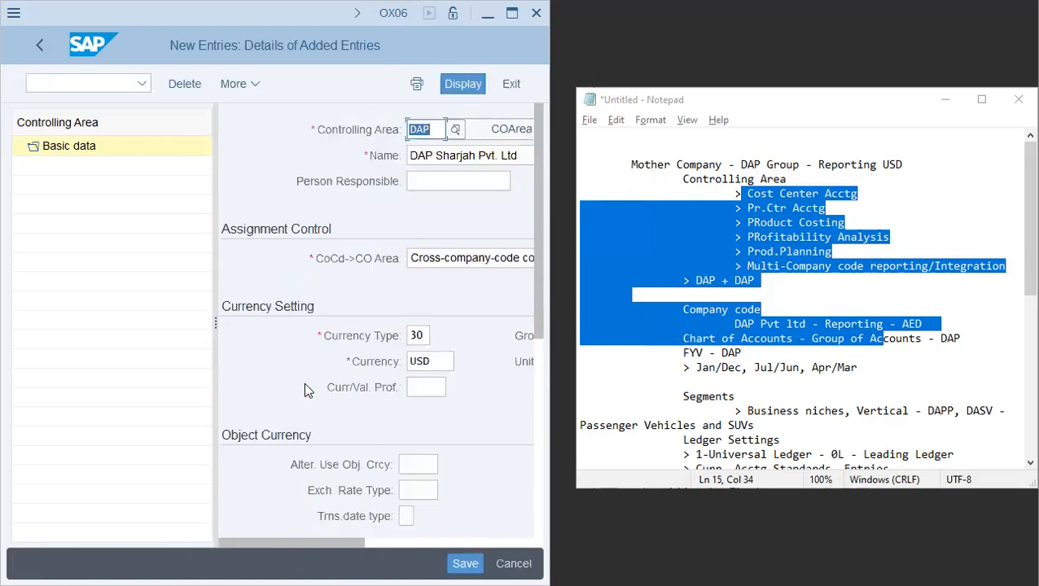
- Check the currency type description, then set the object currency exchange rate type to M
{"action": "left_click_drag", "start_coordinate": [351, 544], "coordinate": [433, 546]}
{"action": "left_click_drag", "start_coordinate": [379, 336], "coordinate": [548, 342]}
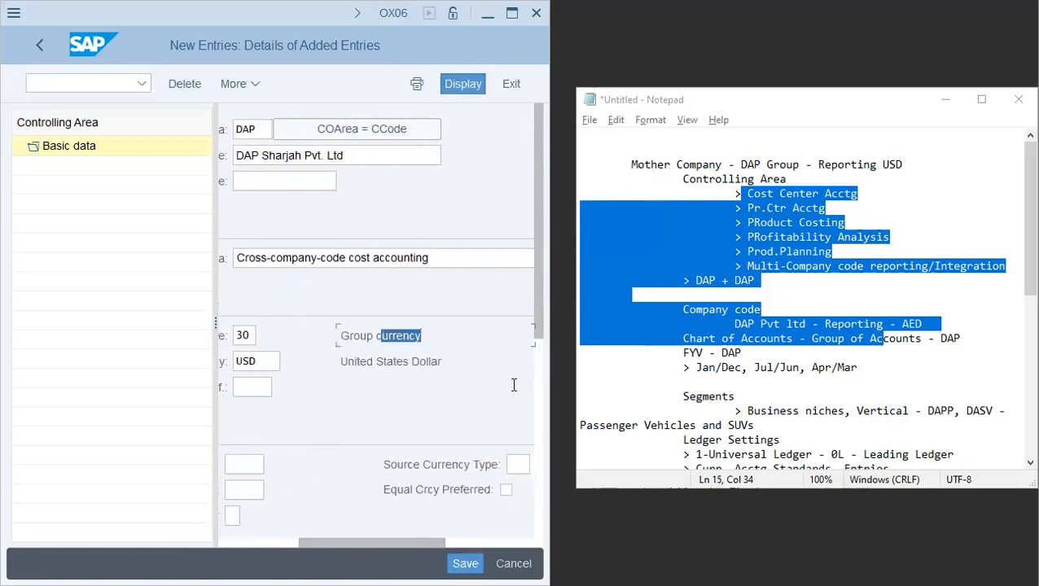
{"action": "left_click_drag", "start_coordinate": [400, 544], "coordinate": [287, 546]}
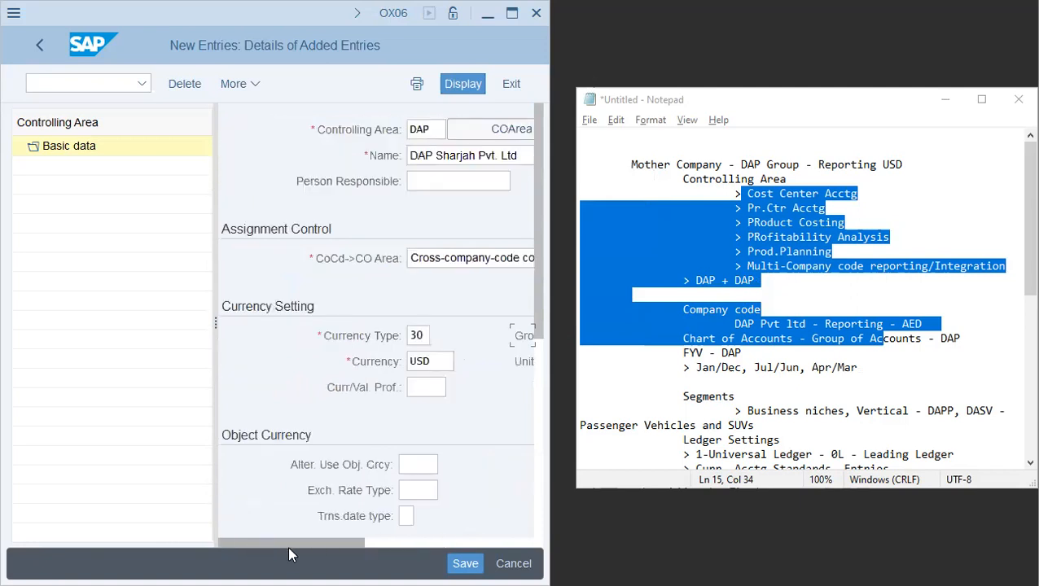
{"action": "left_click", "coordinate": [416, 491]}
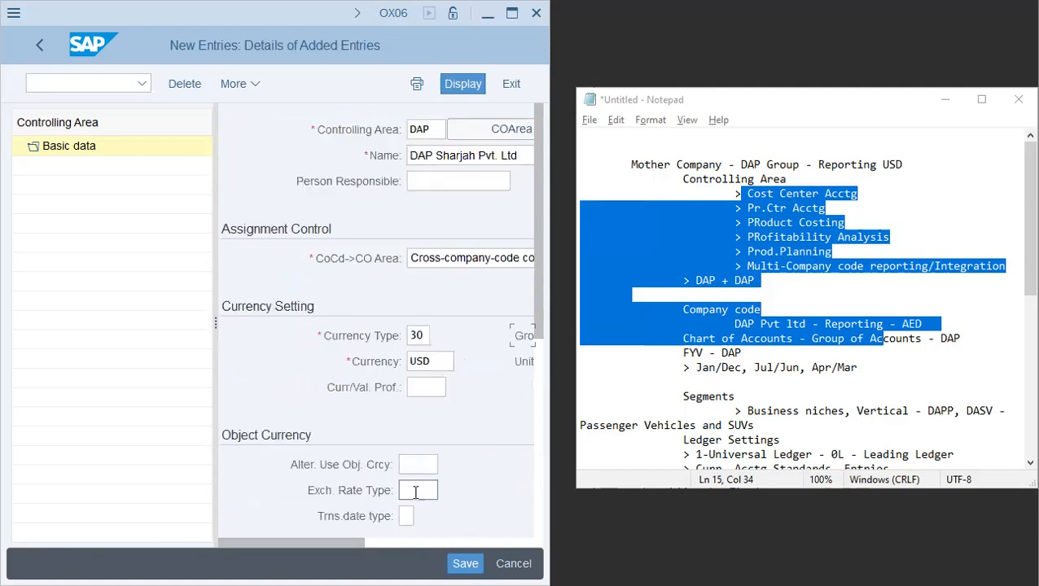
{"action": "type", "text": "M"}
- Set the leading FS version to INT and save the new controlling area
{"action": "left_click_drag", "start_coordinate": [536, 320], "coordinate": [537, 402]}
{"action": "left_click", "coordinate": [450, 422]}
{"action": "type", "text": "INT"}
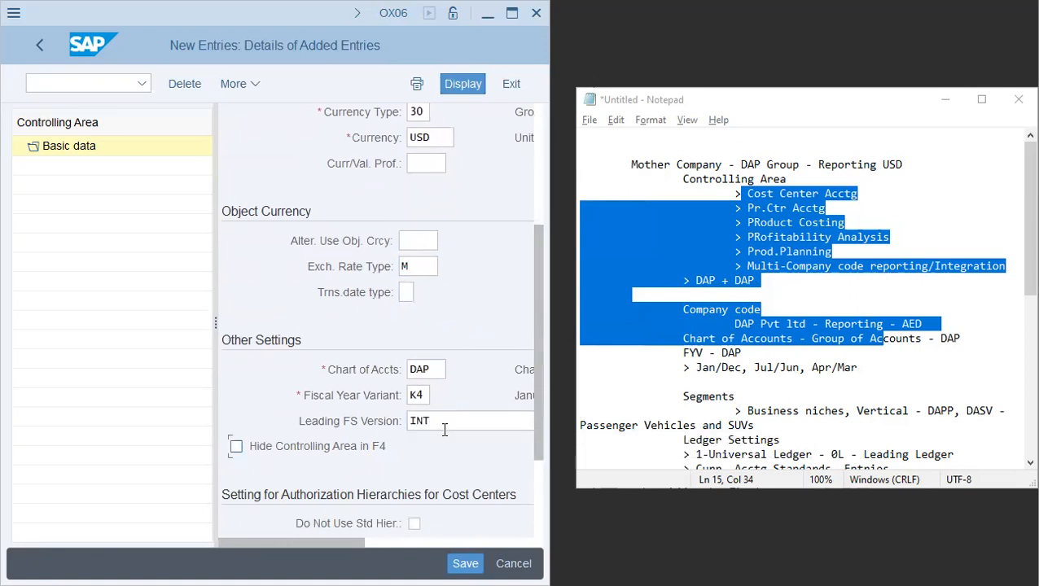
{"action": "left_click", "coordinate": [466, 563]}
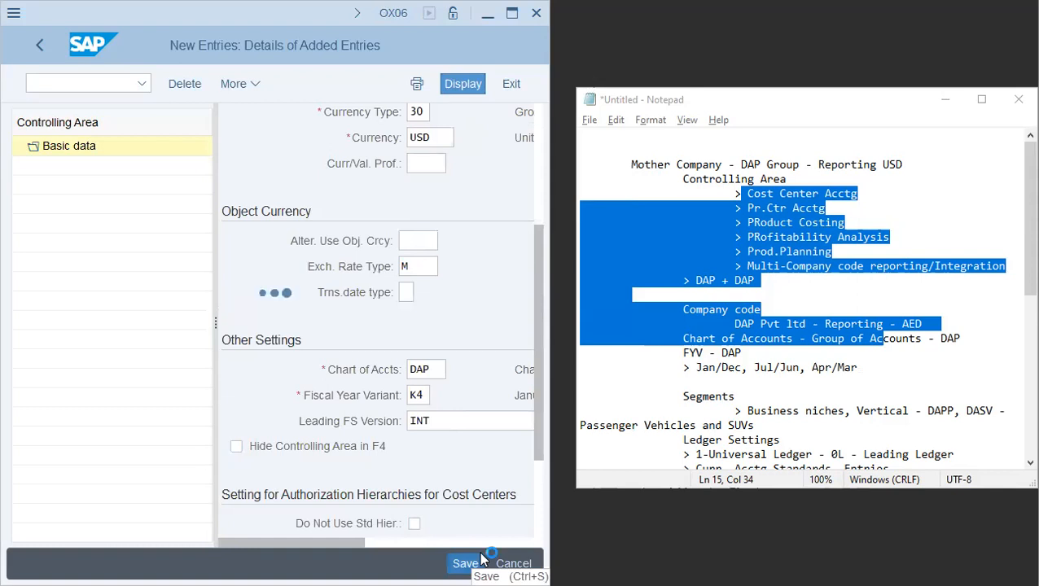